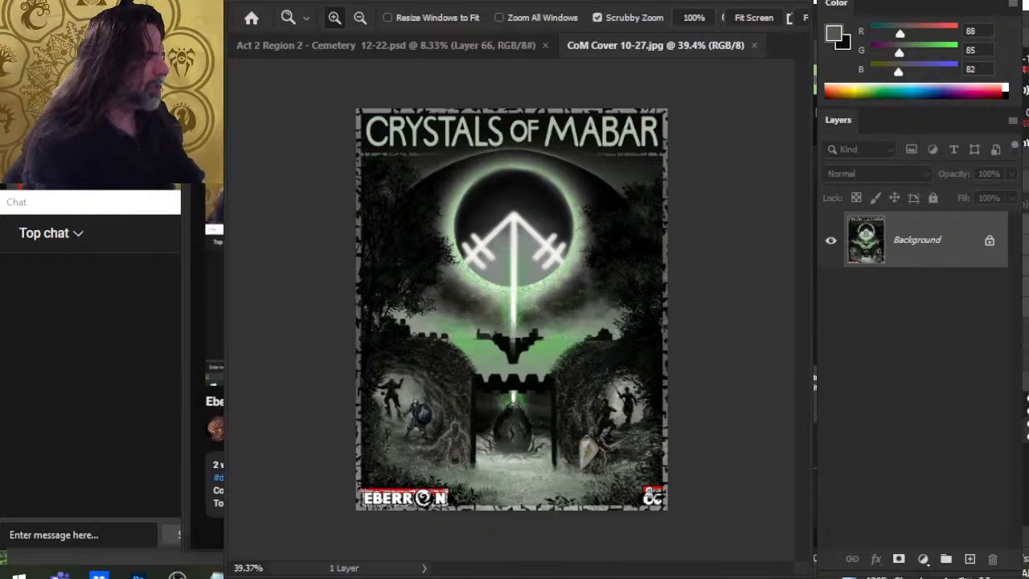
Close the CoM Cover 10-27.jpg image and return to the cemetery map document
key(alt+Tab)
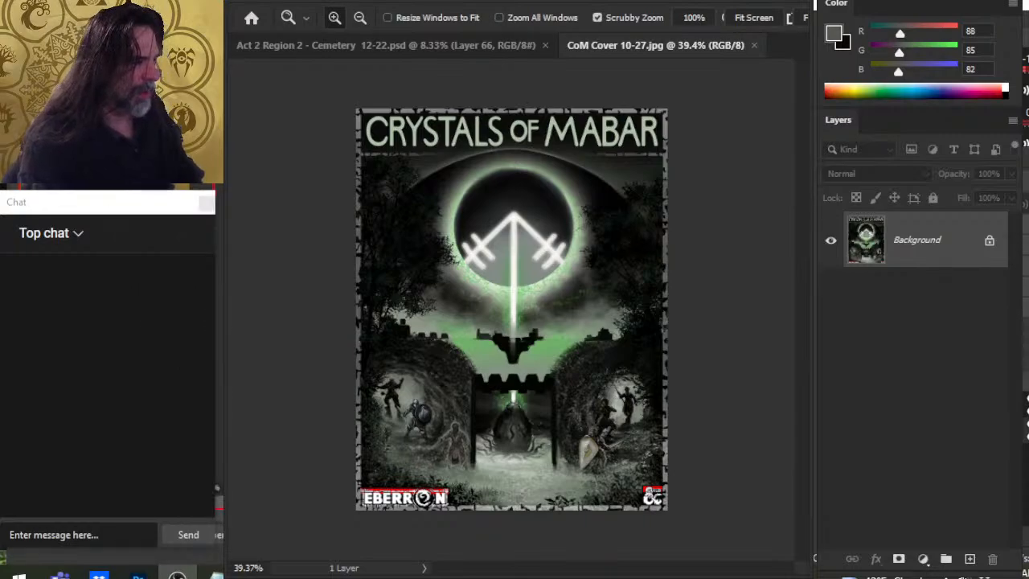
key(alt+Tab)
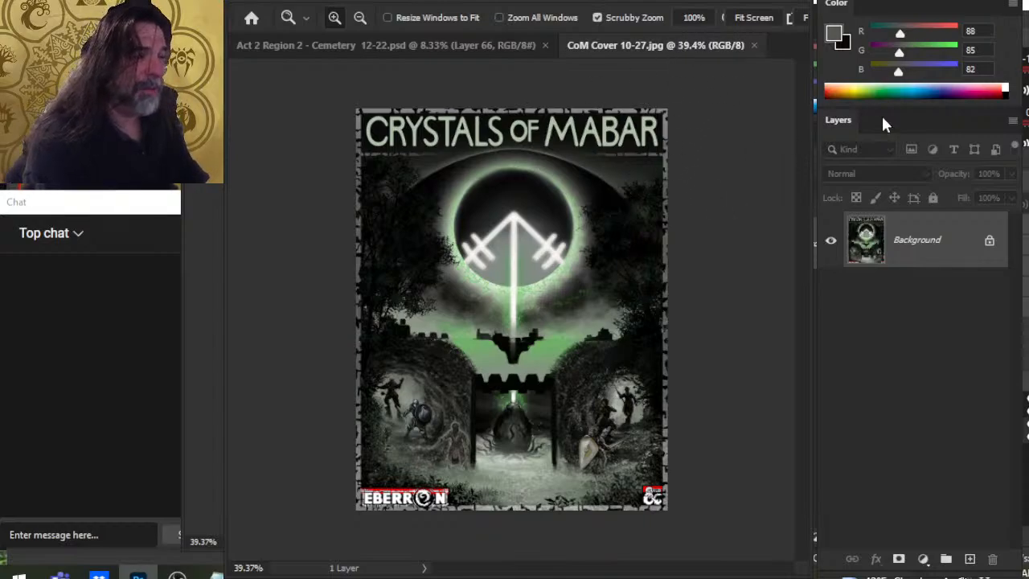
click(754, 46)
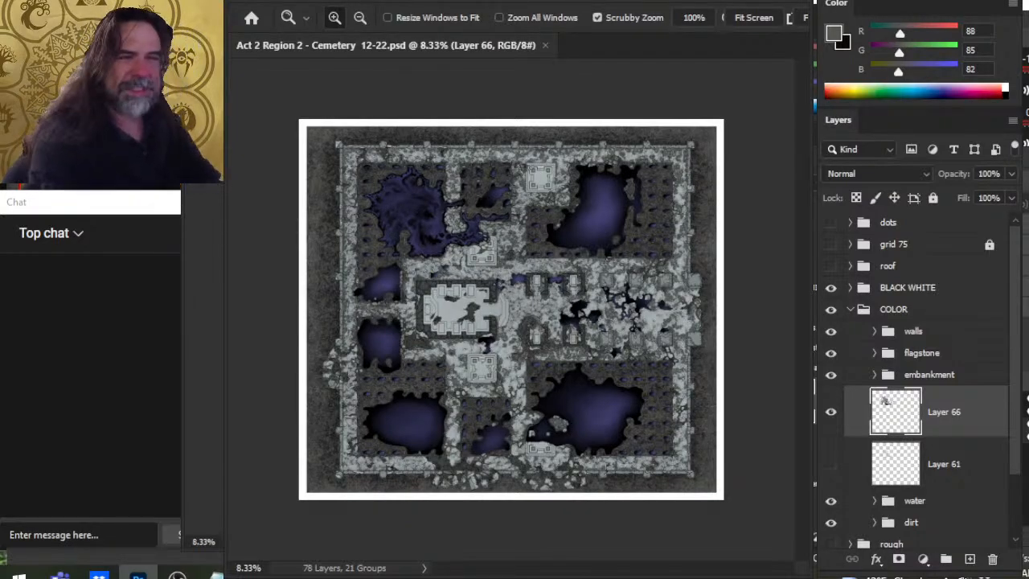
Set the Smudge tool to the 20 px rough round tip for the swirling water pool on Layer 66
drag(394, 308, 546, 278)
drag(622, 181, 483, 416)
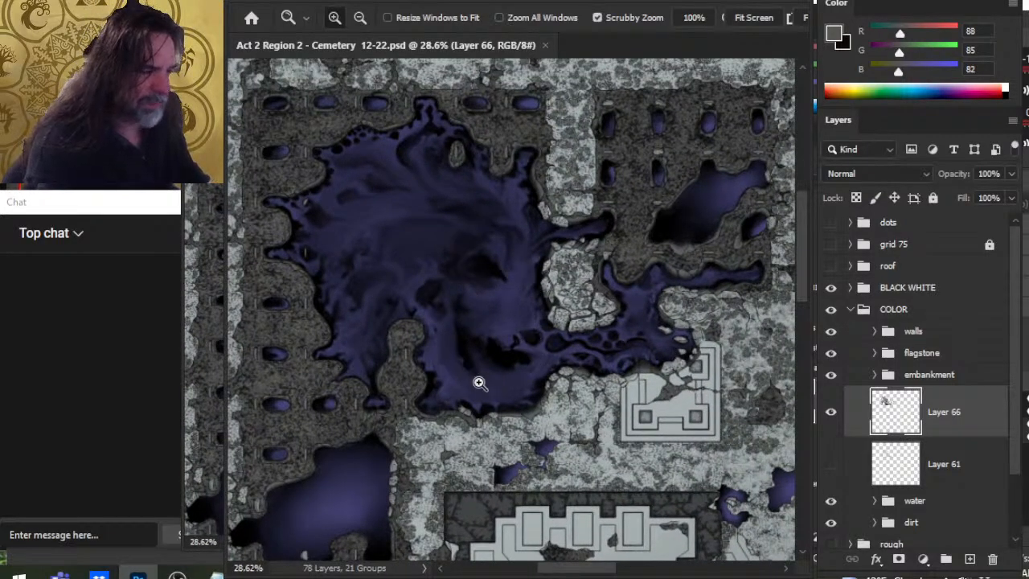
mouse_move(481, 381)
mouse_down()
mouse_move(553, 370)
mouse_move(533, 357)
mouse_move(515, 364)
mouse_up()
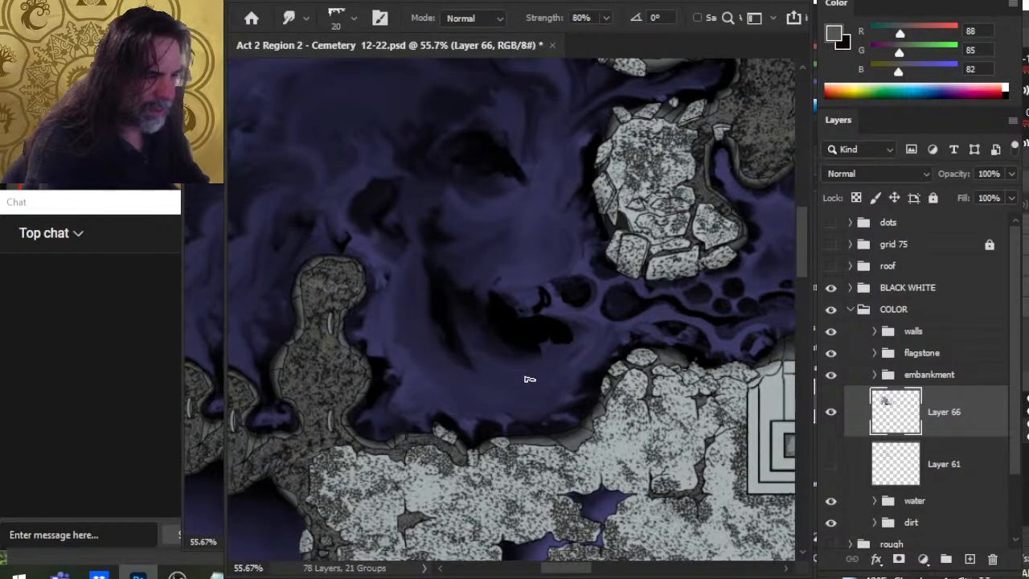
key(period)
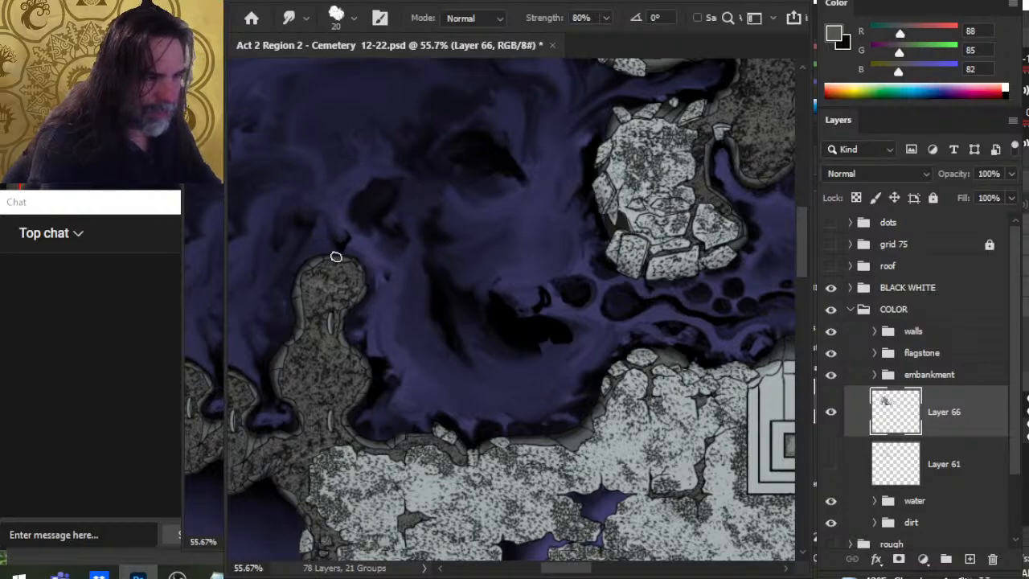
drag(333, 294, 533, 391)
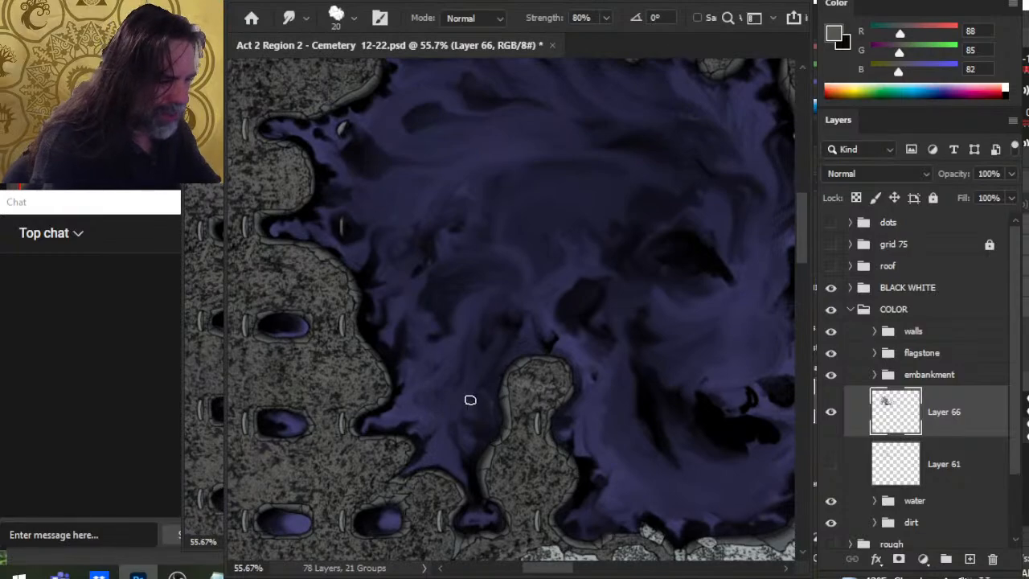
Sample the water's violet (58, 56, 101) and paint a small patch of it above the narrow inlet
key(b)
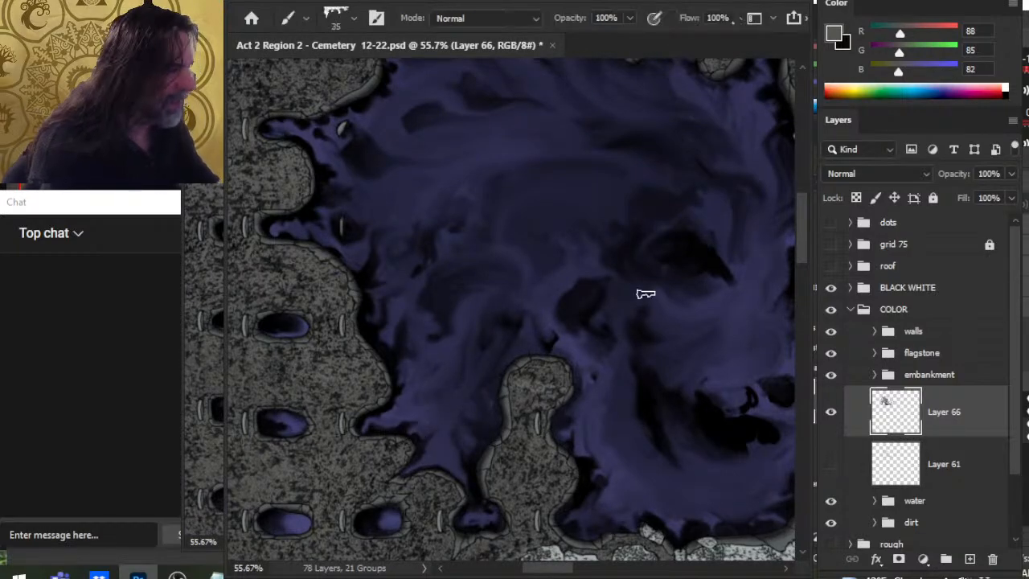
drag(638, 322, 303, 348)
drag(645, 374, 605, 337)
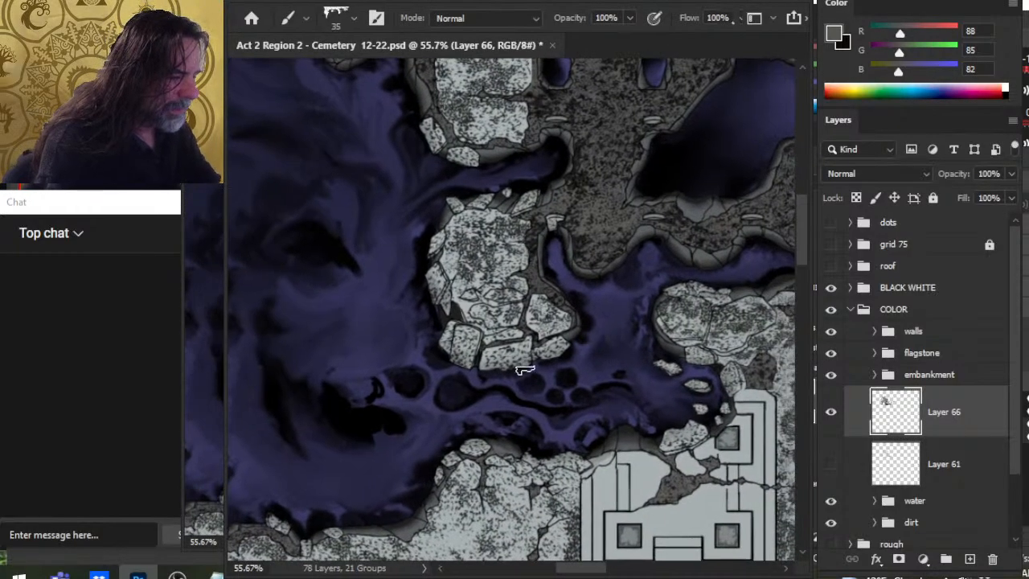
alt+click(546, 243)
drag(400, 351, 459, 378)
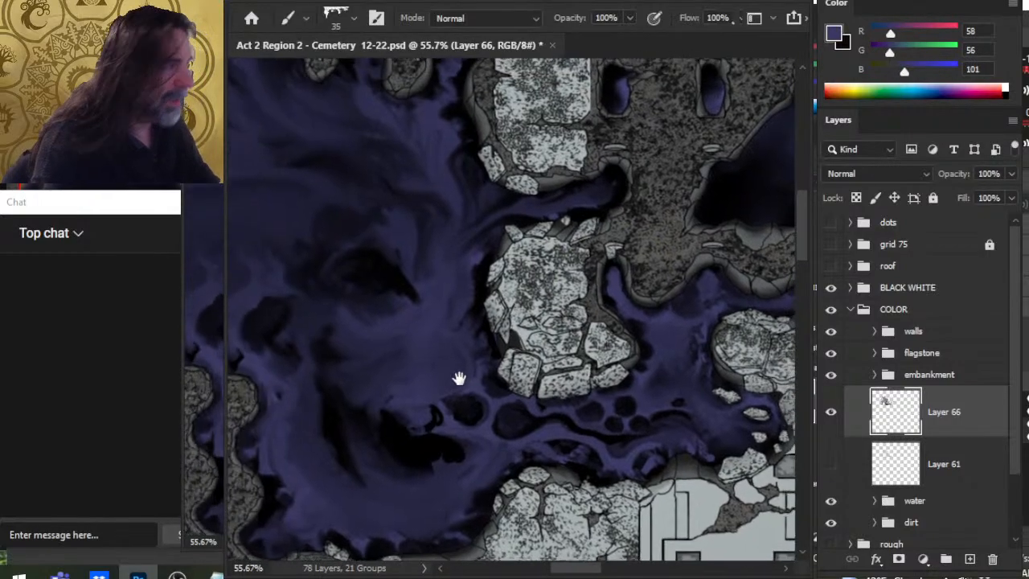
key(x)
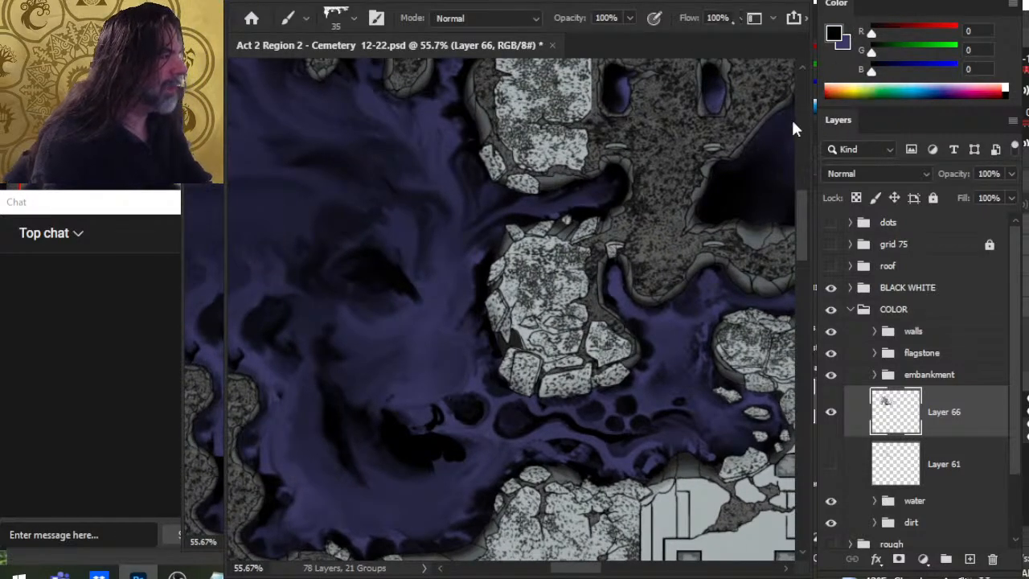
drag(439, 429, 587, 315)
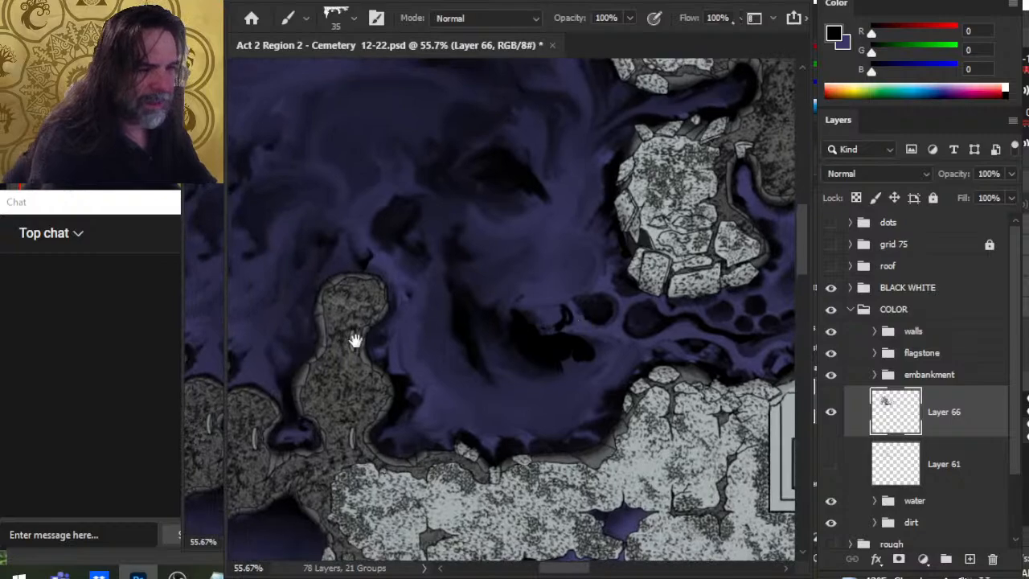
drag(356, 340, 525, 361)
key(x)
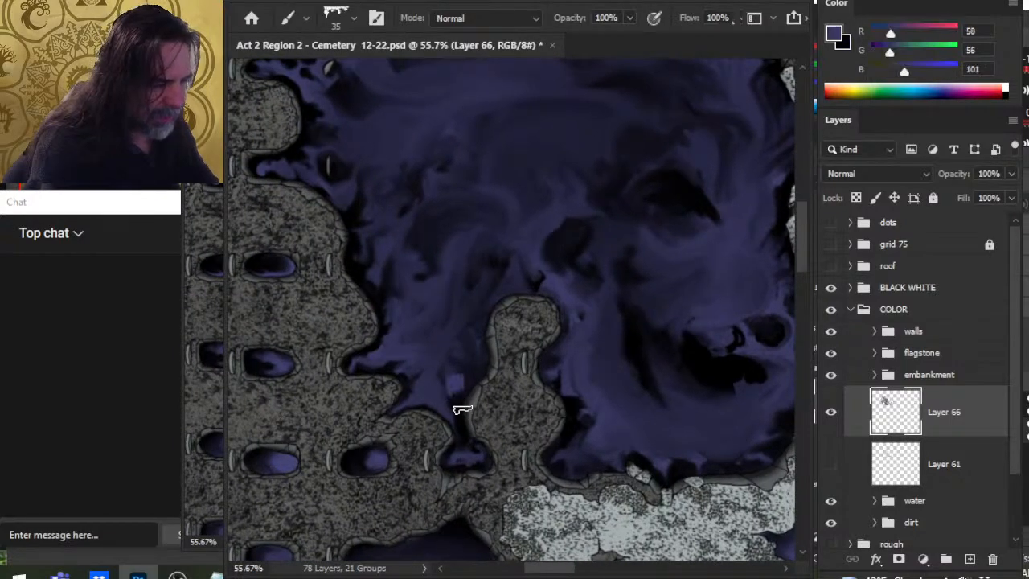
Switch the violet brush to the 35 px round tip and paint at the mouth of the narrow inlet
key(r)
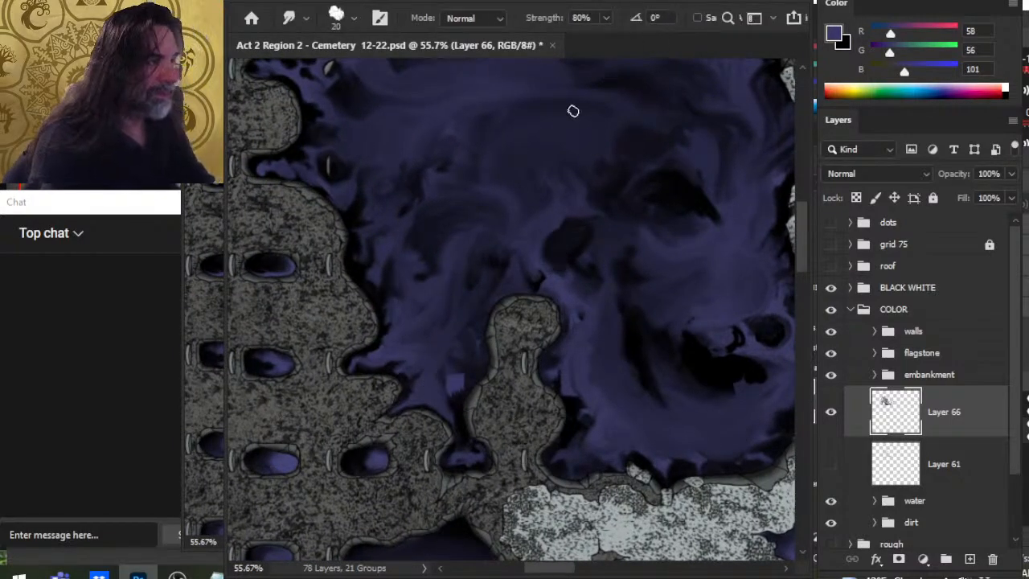
key(b)
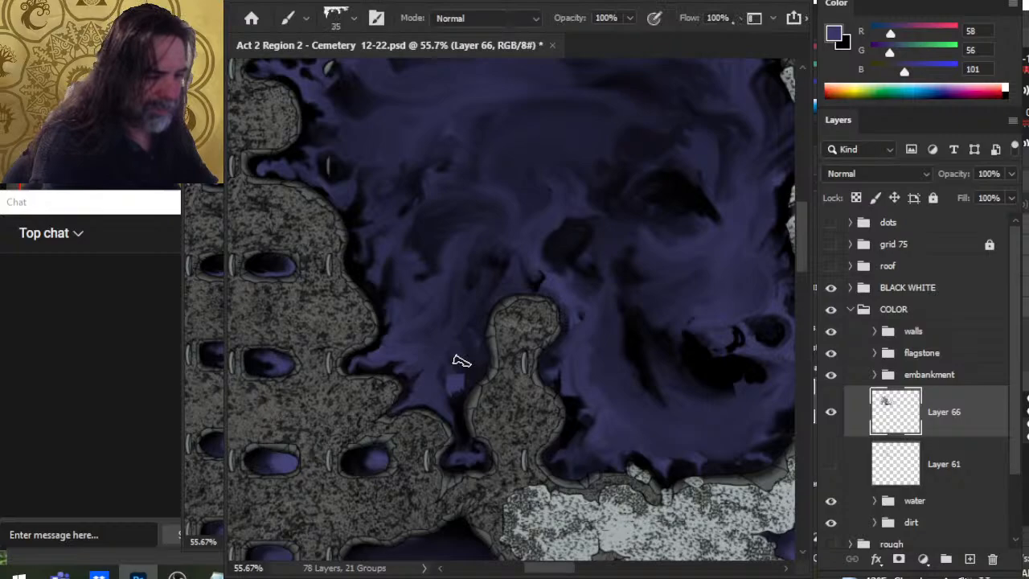
click(555, 432)
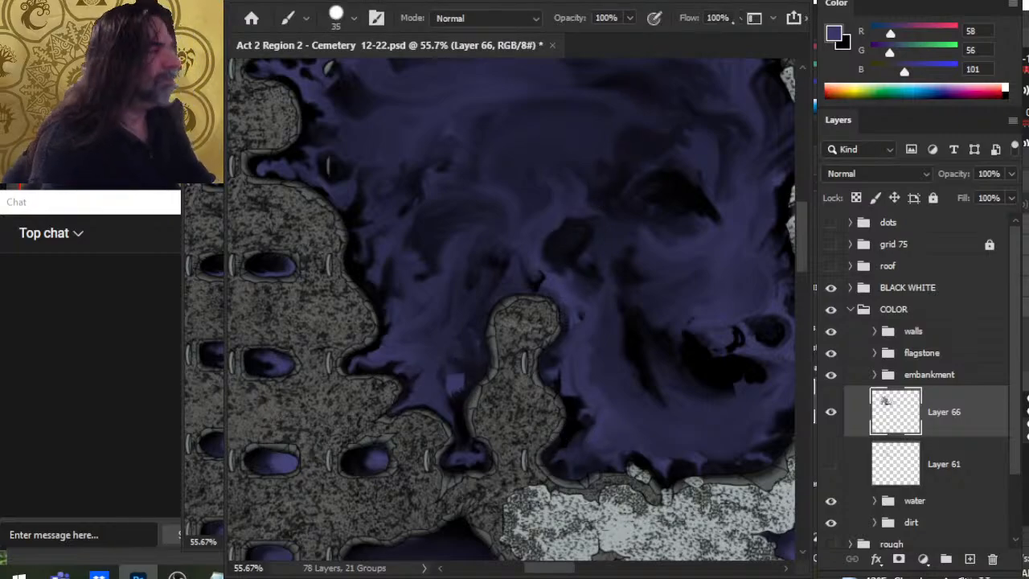
Reduce the round brush to 9 px and paint violet through the narrow channel into the small end pool
key(r)
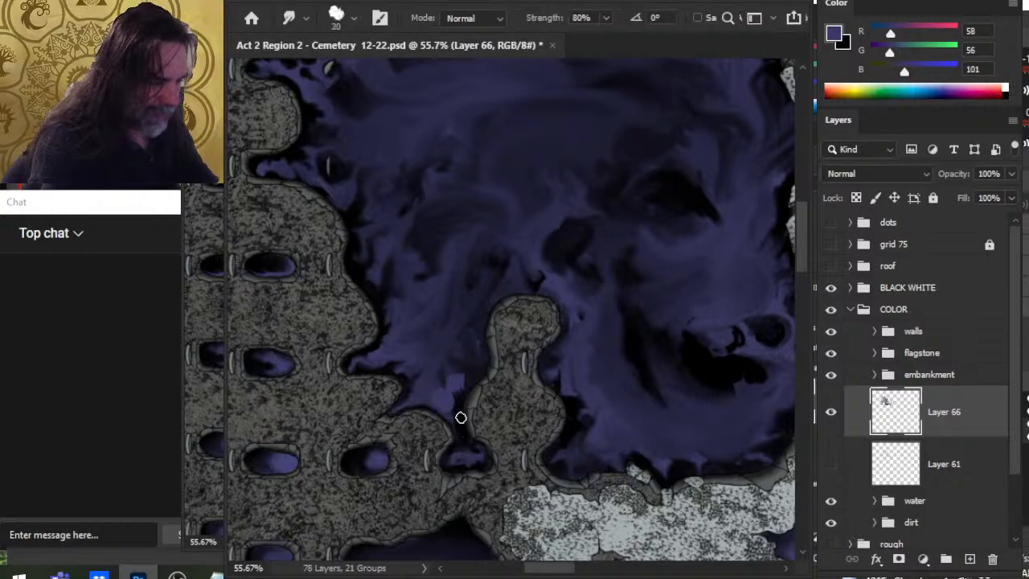
key(z)
drag(471, 464, 474, 462)
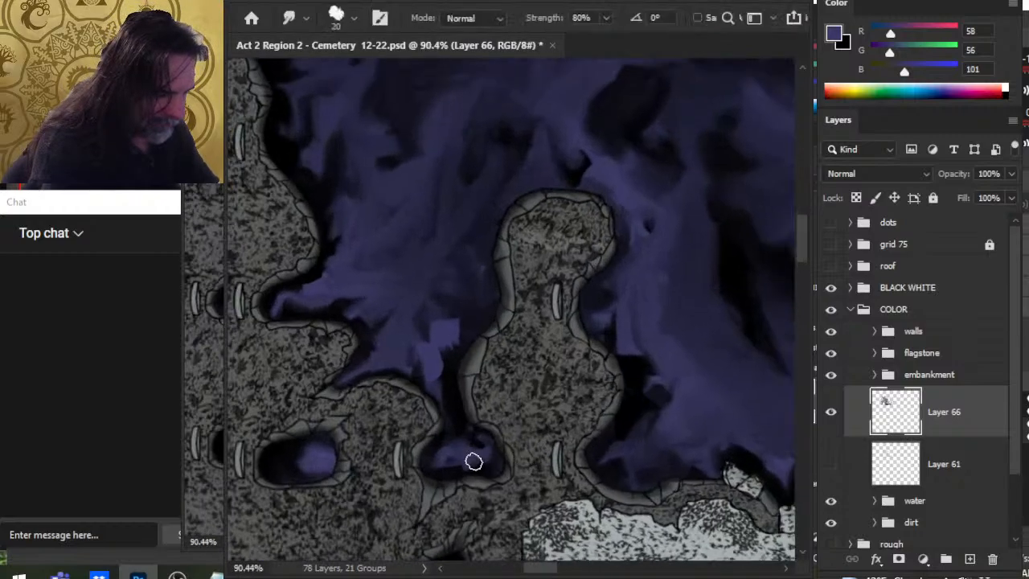
key(b)
key(bracketleft)
key(bracketleft)
key(bracketleft)
key(bracketleft)
key(bracketleft)
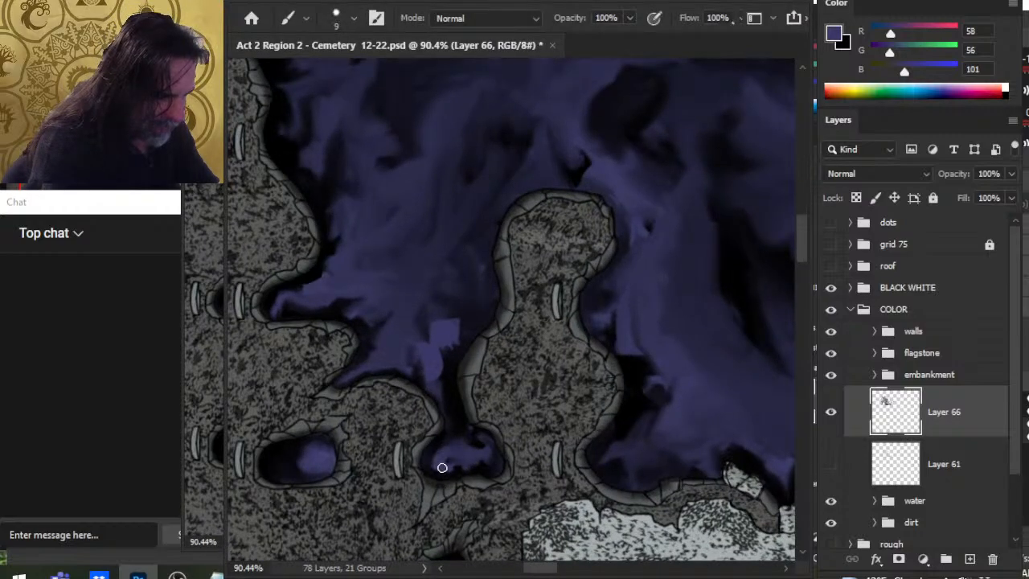
Touch up the violet water along the channel and its stone shoreline, alternating 9 px brush and smudge strokes
key(r)
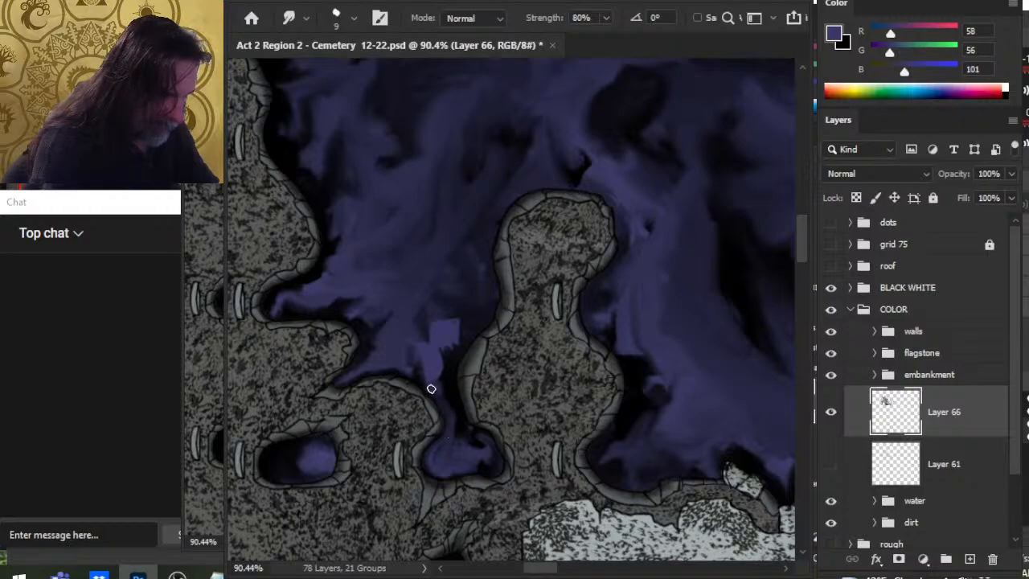
key(b)
key(r)
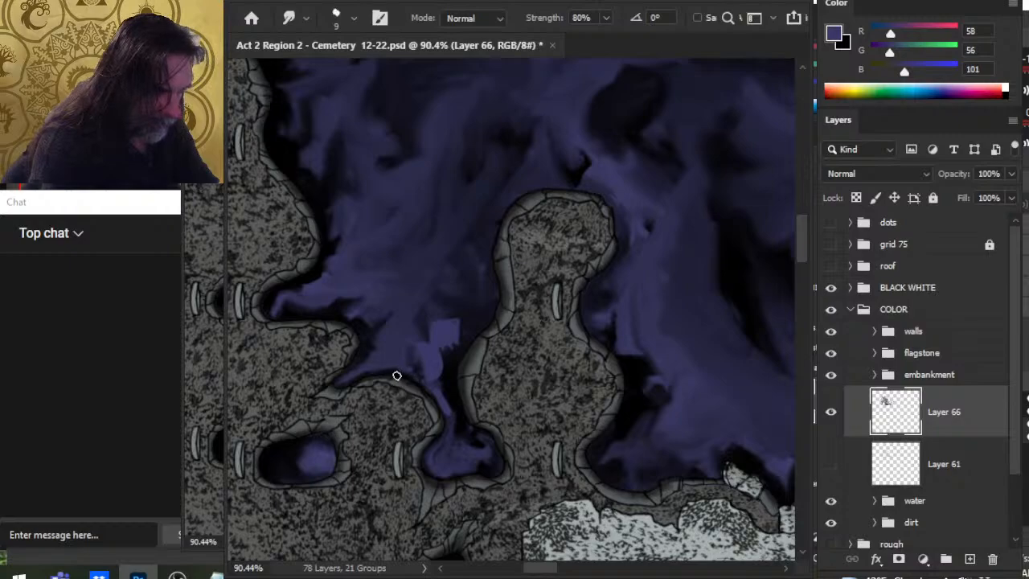
key(b)
drag(360, 374, 372, 370)
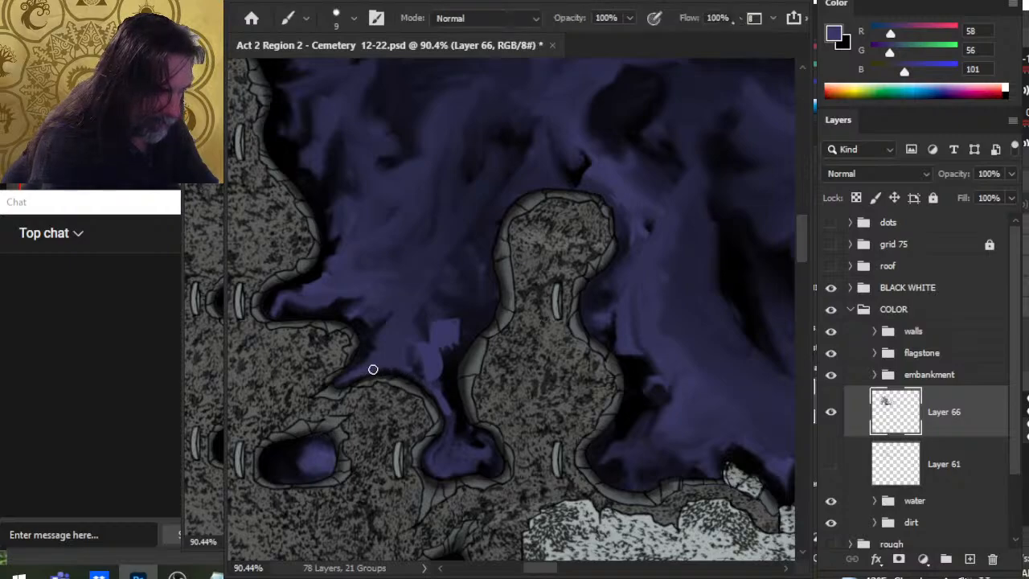
Smudge the square violet patch and the channel below it into the surrounding water at 80% strength
key(r)
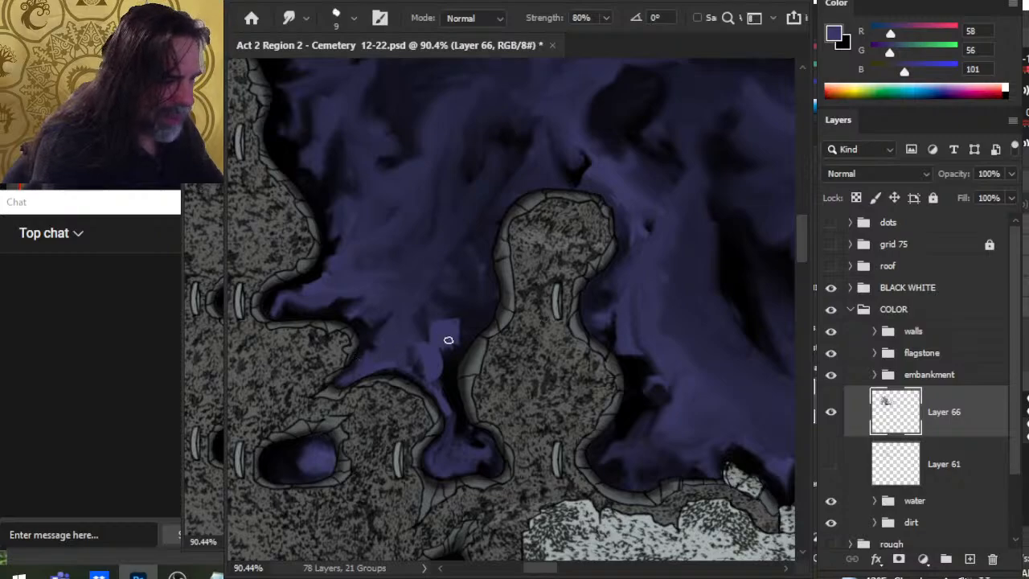
drag(456, 340, 453, 354)
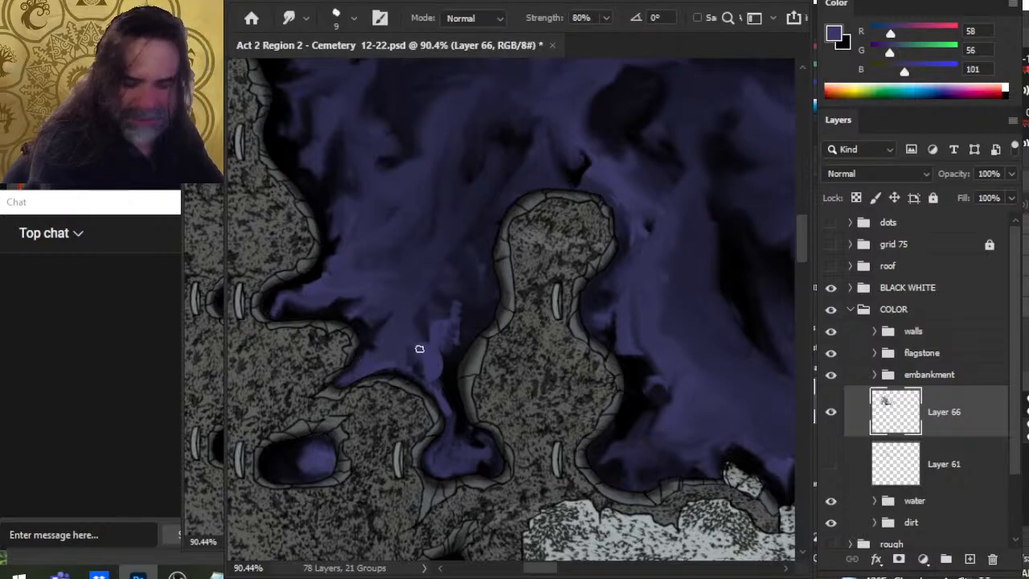
drag(441, 347, 430, 379)
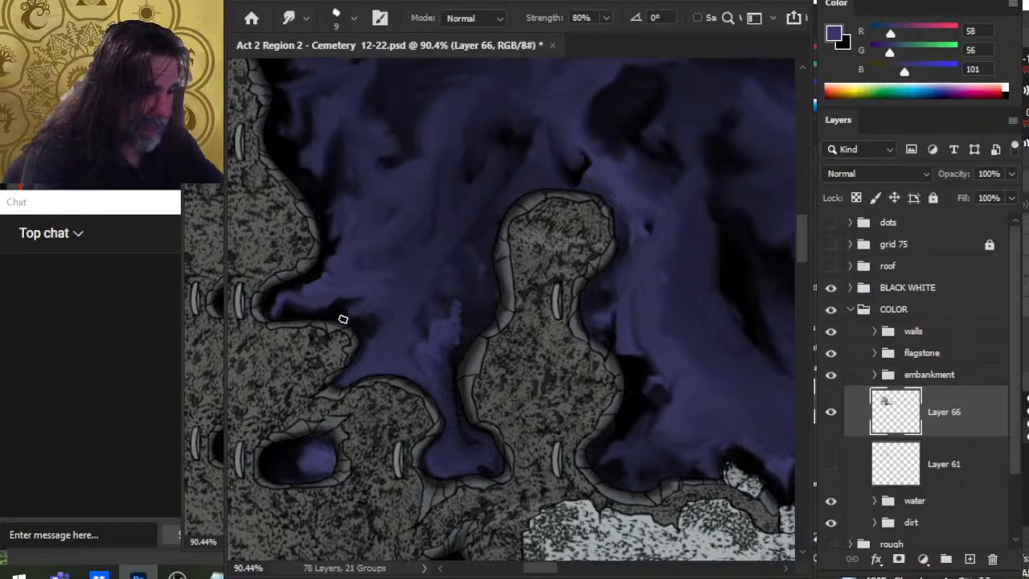
Enlarge the smudge tip to 15 px and blend the water around the small cove above the channel
key(])
key(])
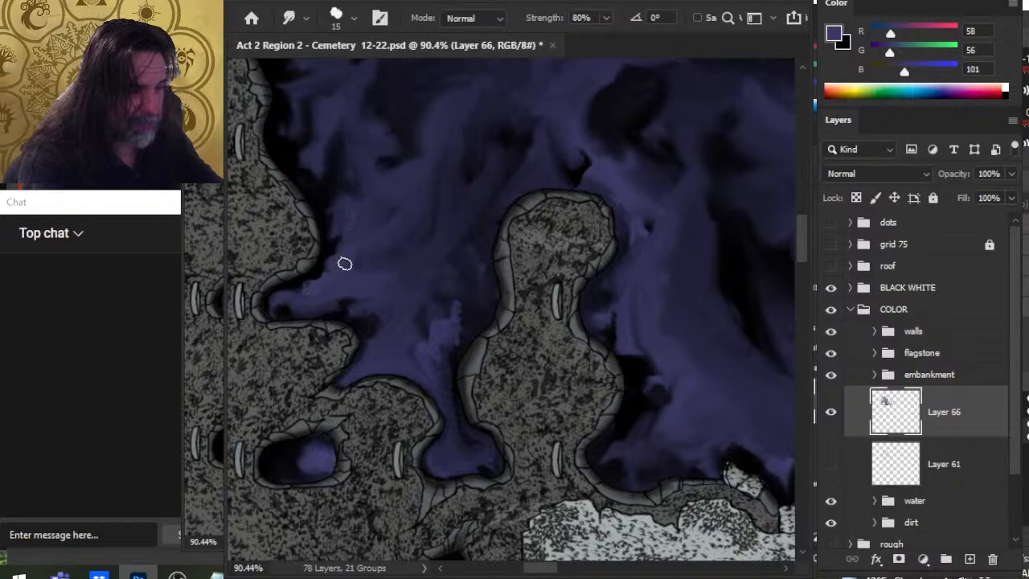
drag(372, 263, 411, 330)
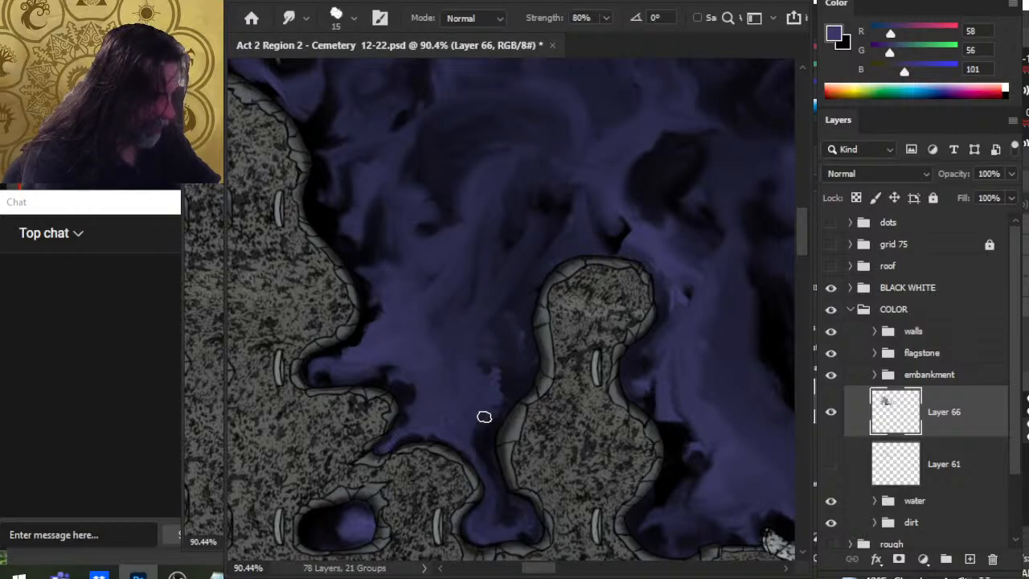
Set the Eraser to a round 15 px tip at 100% opacity
key(e)
right_click(490, 480)
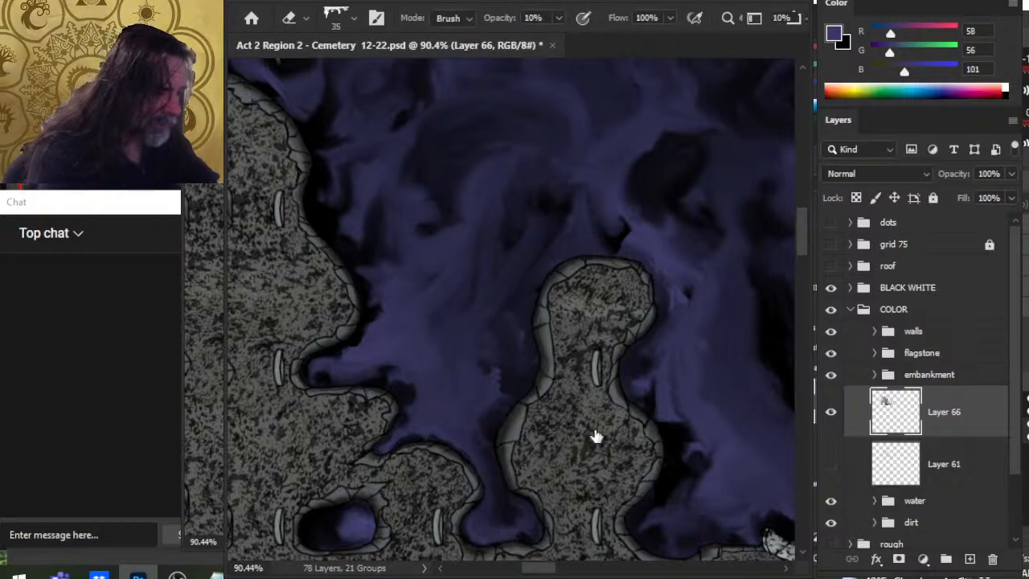
click(588, 453)
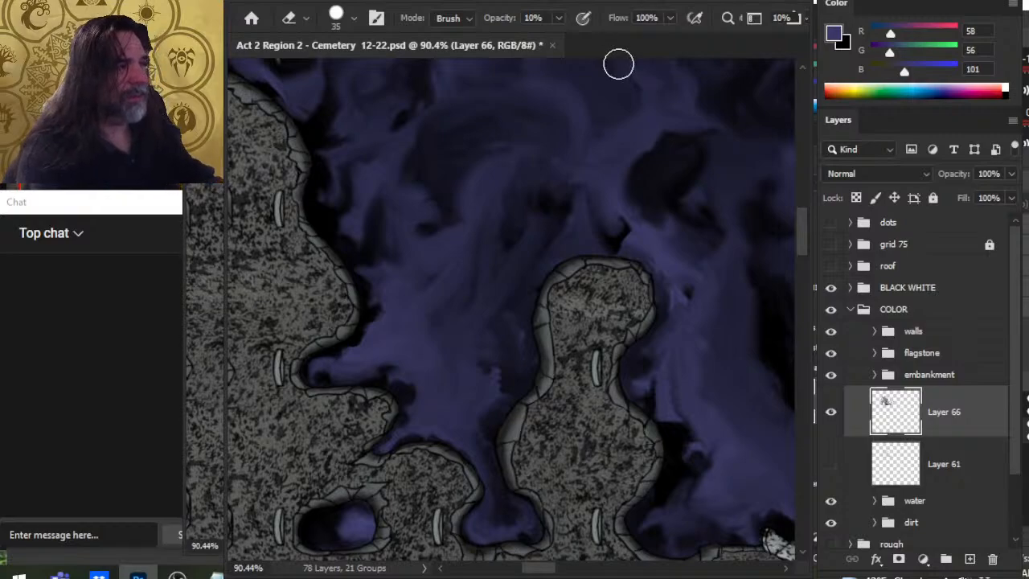
key(0)
key(bracketleft)
Erase small dark spots in the end pool below the channel and smudge their edges
click(492, 532)
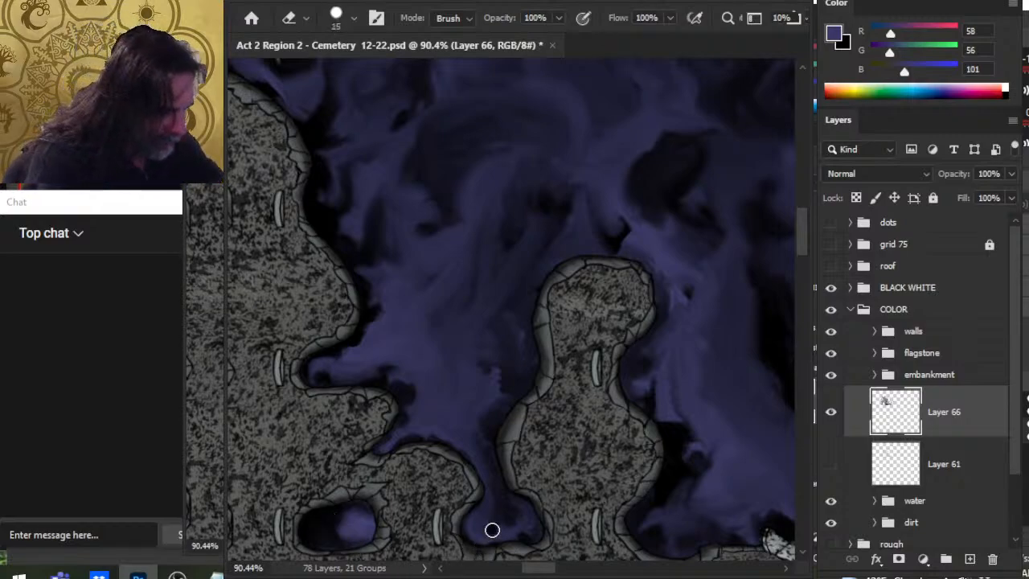
click(516, 547)
click(492, 514)
key(r)
mouse_move(493, 522)
mouse_down()
mouse_move(481, 530)
mouse_move(503, 534)
mouse_move(493, 547)
mouse_move(487, 520)
mouse_up()
key(e)
click(493, 513)
Dab violet into the end pool with the 9 px brush and smudge the pool and channel with the 15 px tip
key(r)
key(b)
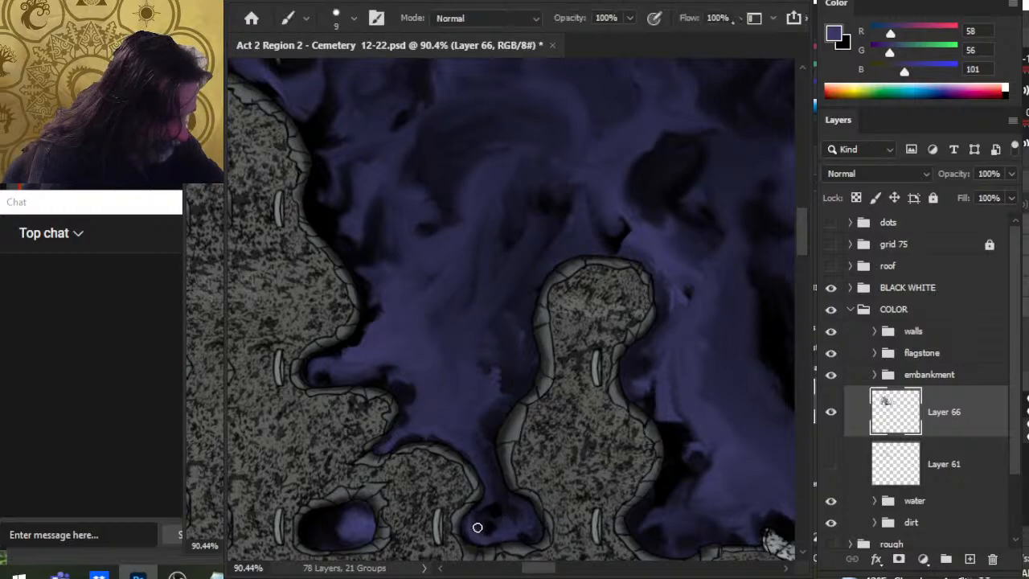
click(476, 525)
key(r)
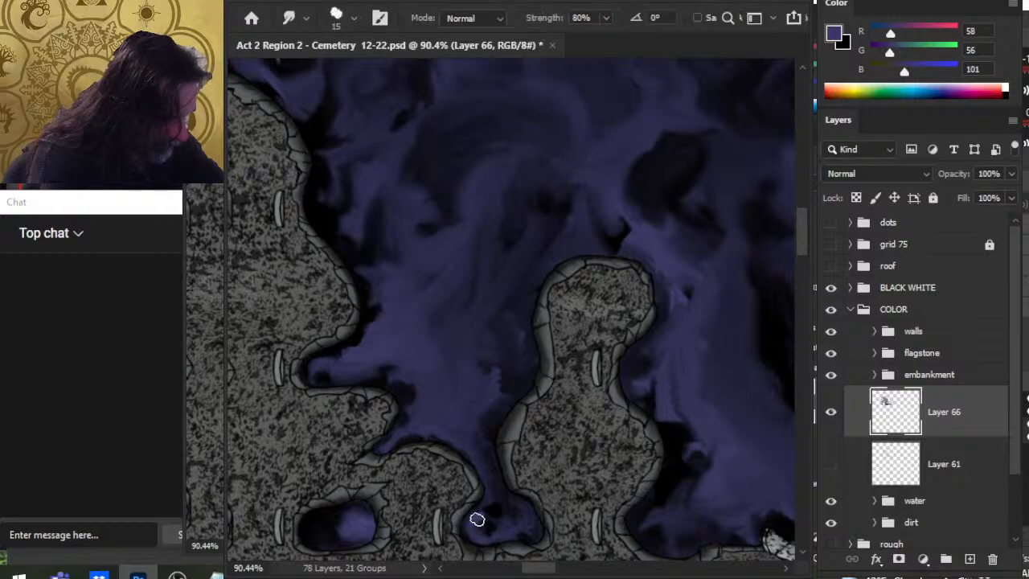
mouse_move(498, 495)
mouse_down()
mouse_move(502, 523)
mouse_move(492, 469)
mouse_move(489, 501)
mouse_move(479, 458)
mouse_move(496, 524)
mouse_move(494, 491)
mouse_move(438, 421)
mouse_move(505, 462)
mouse_up()
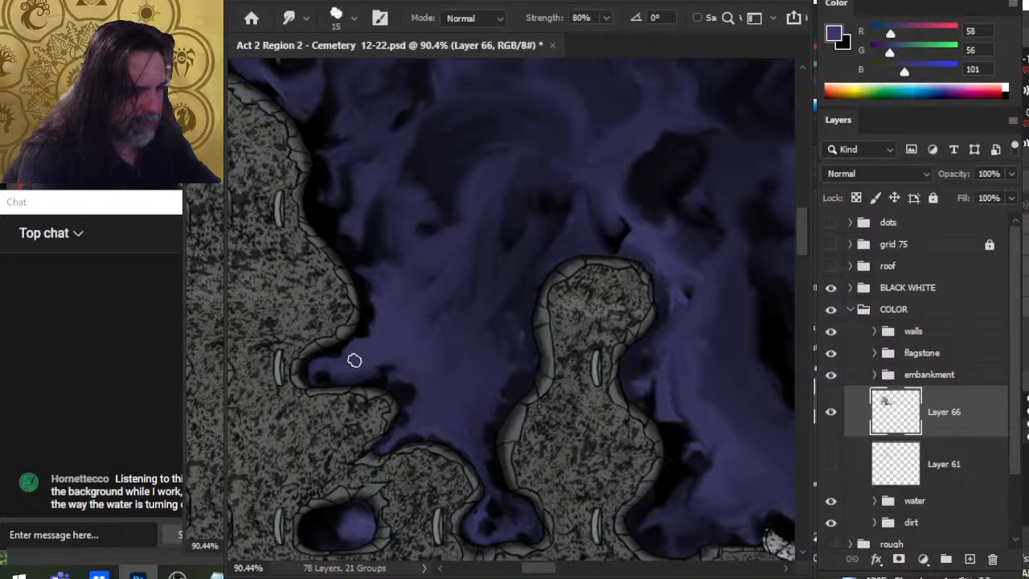
Erase dark spots in the open water beside the small cove with the 15 px eraser and smudge their edges
key(e)
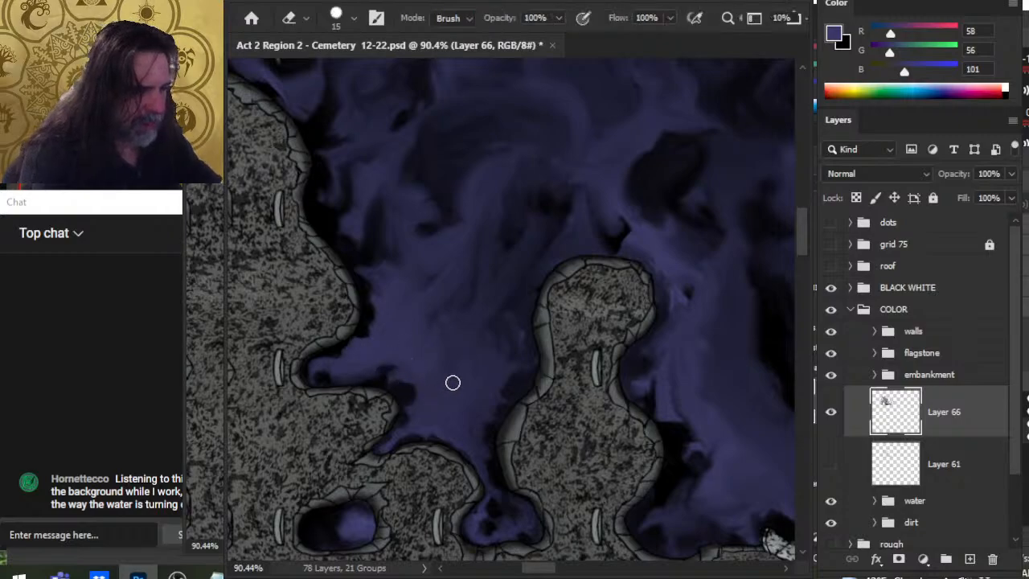
key(r)
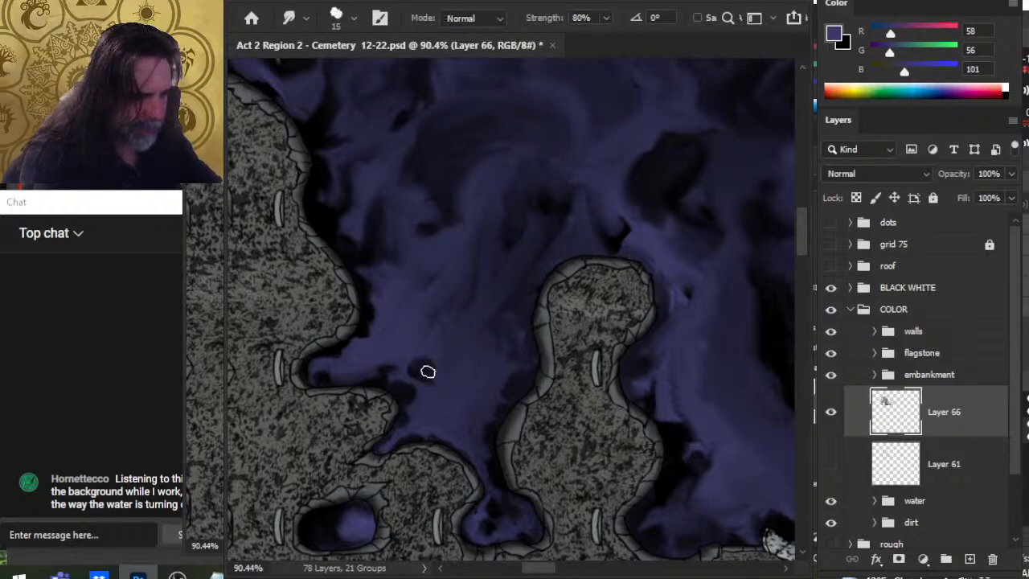
key(e)
drag(427, 376, 425, 386)
key(r)
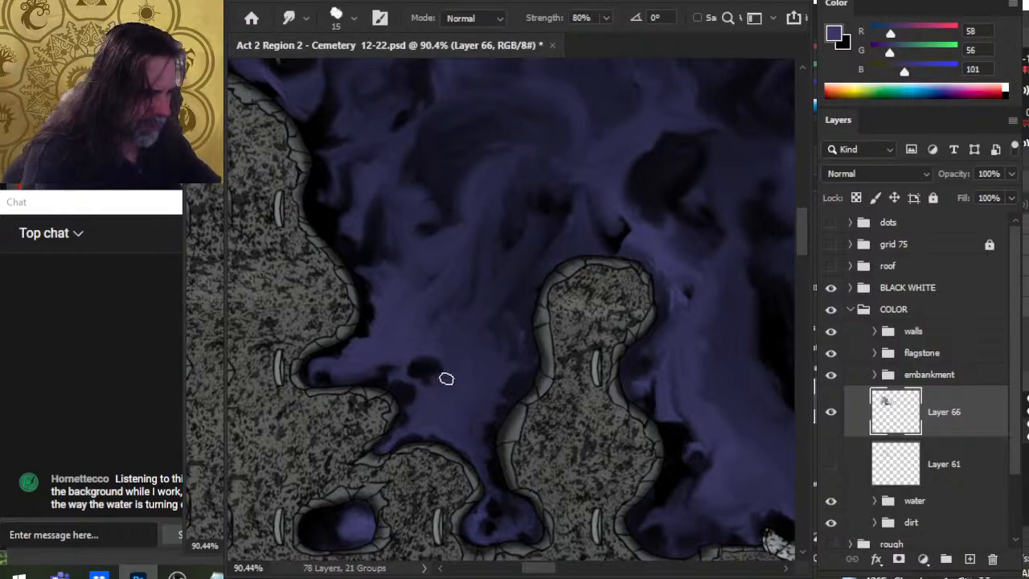
key(e)
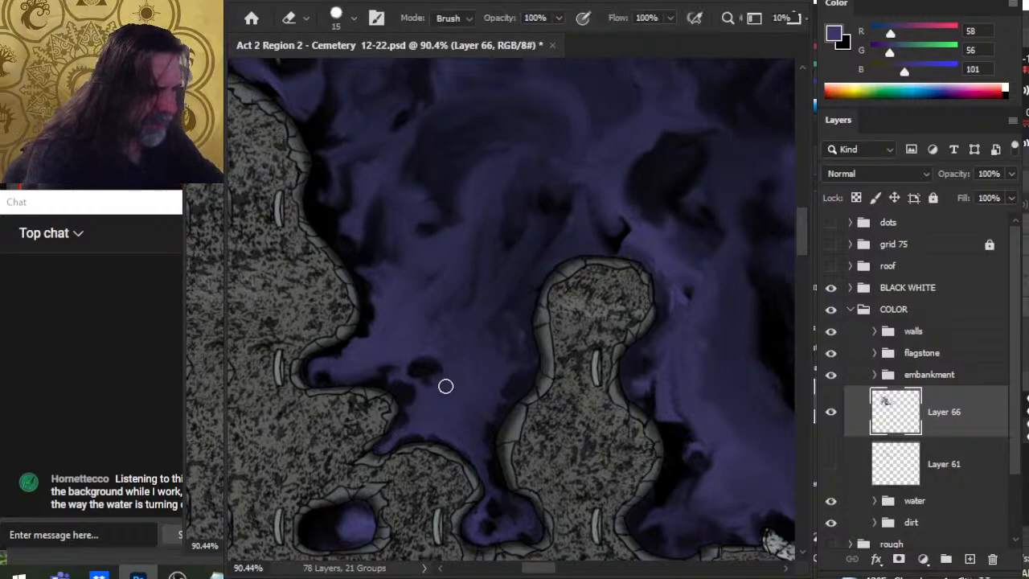
key(r)
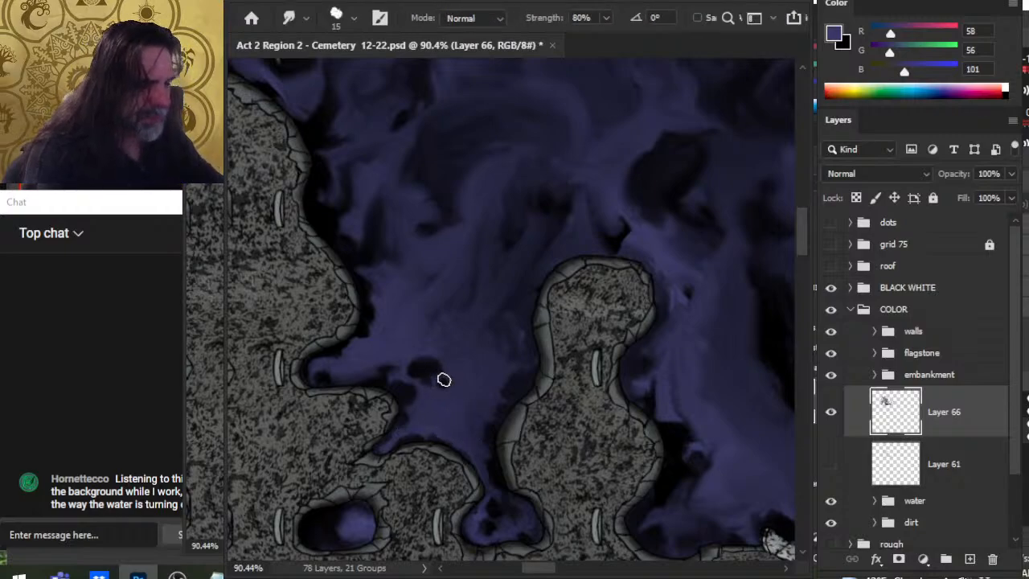
Reduce the smudge tip to 9 px and pull the dark spots into thin curls through the water between the headlands
key(bracketleft)
key(bracketleft)
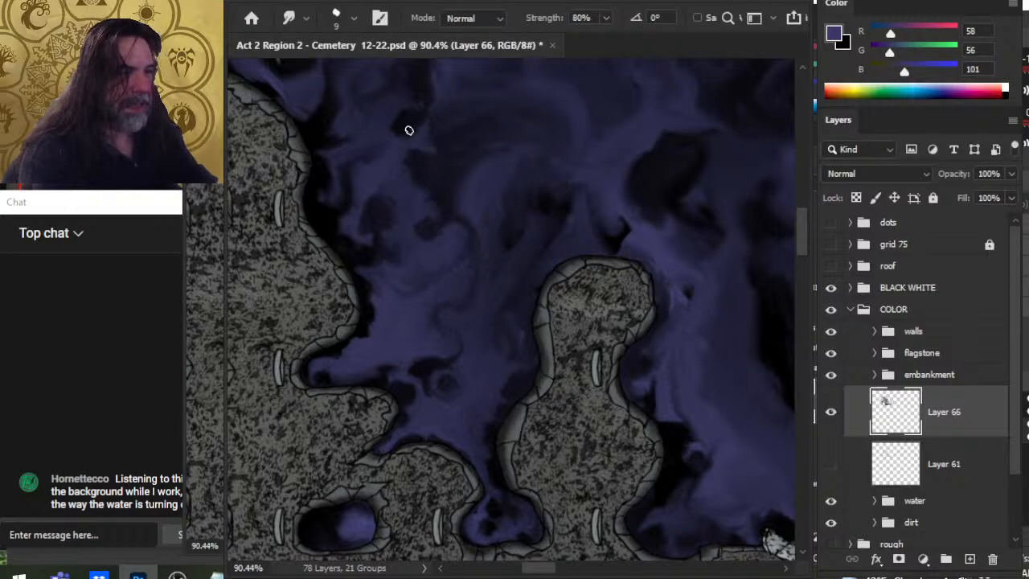
drag(396, 126, 427, 301)
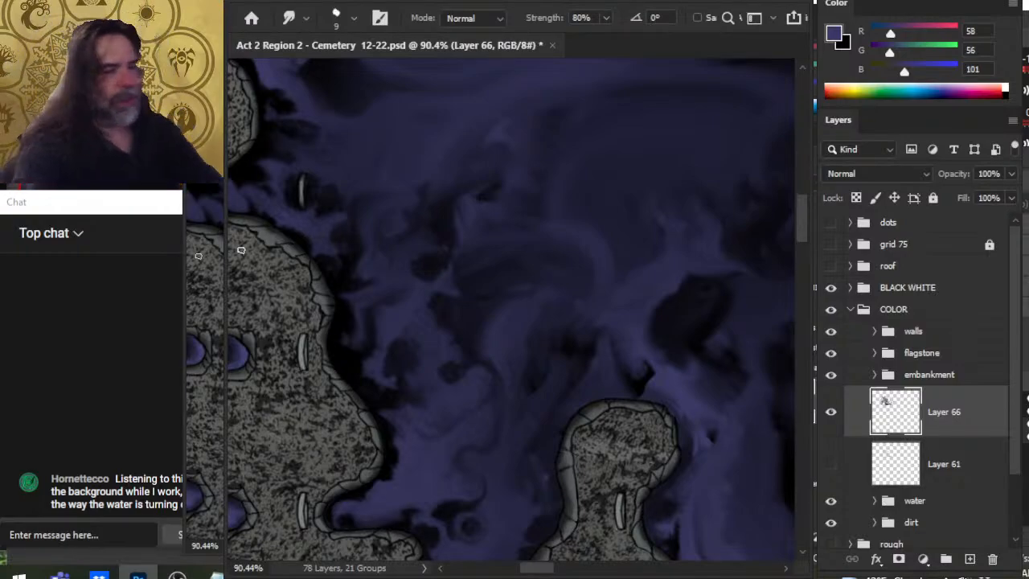
Switch to OBS, shift the chat window aside, move the FULL SCREEN source above PS canvas, and return to Photoshop
key(e)
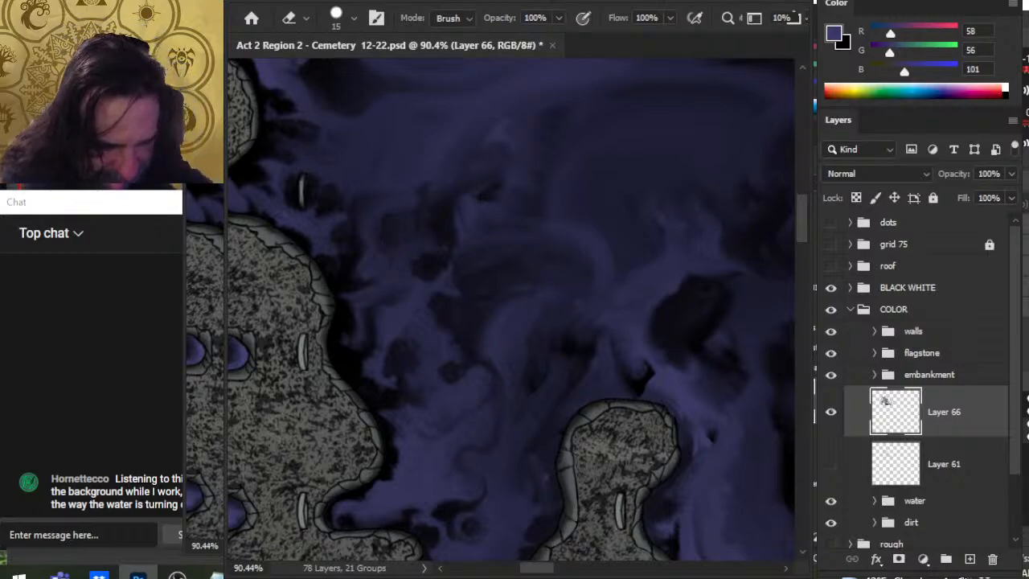
key(alt+Tab)
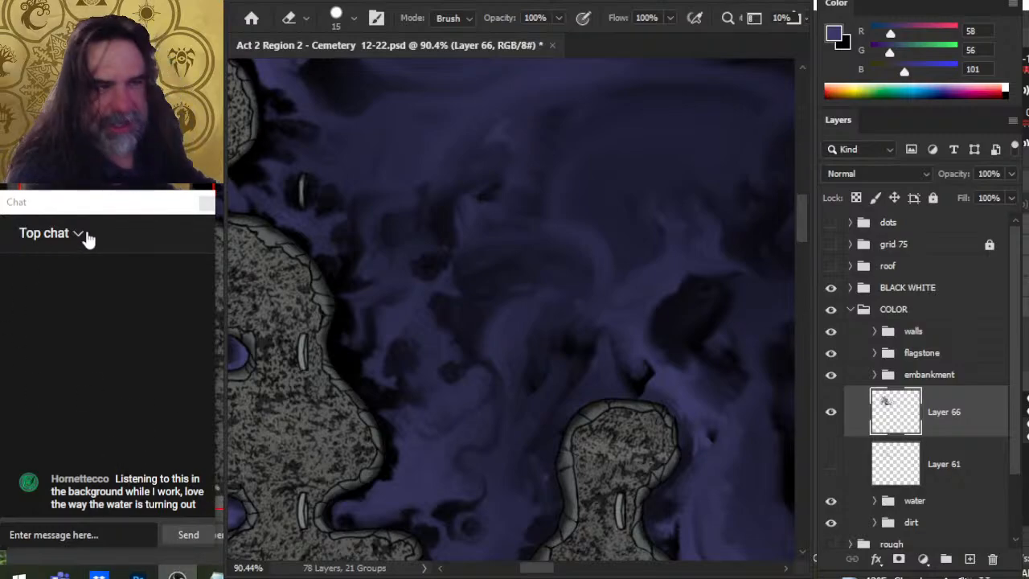
drag(123, 213, 97, 206)
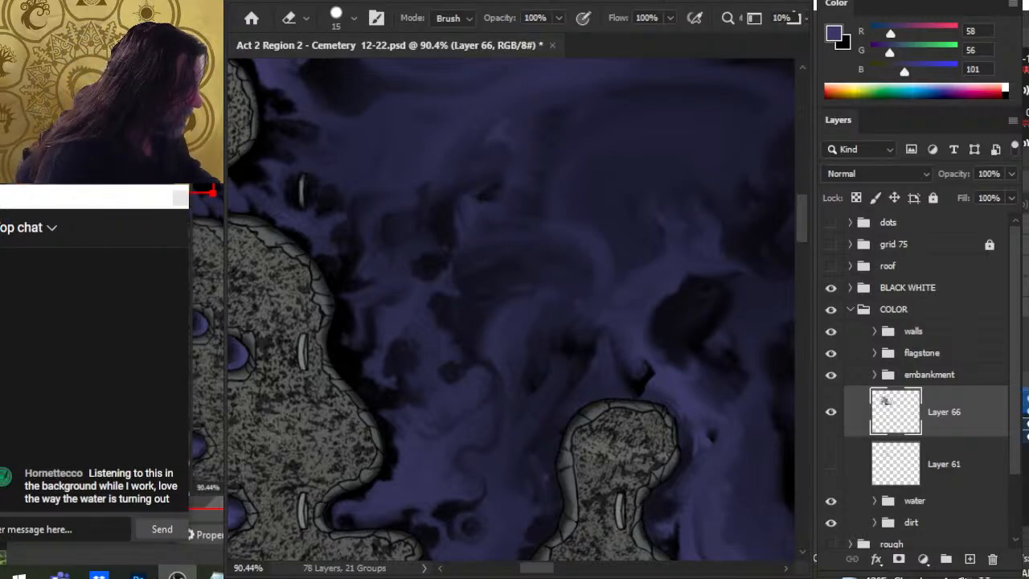
drag(846, 425, 845, 405)
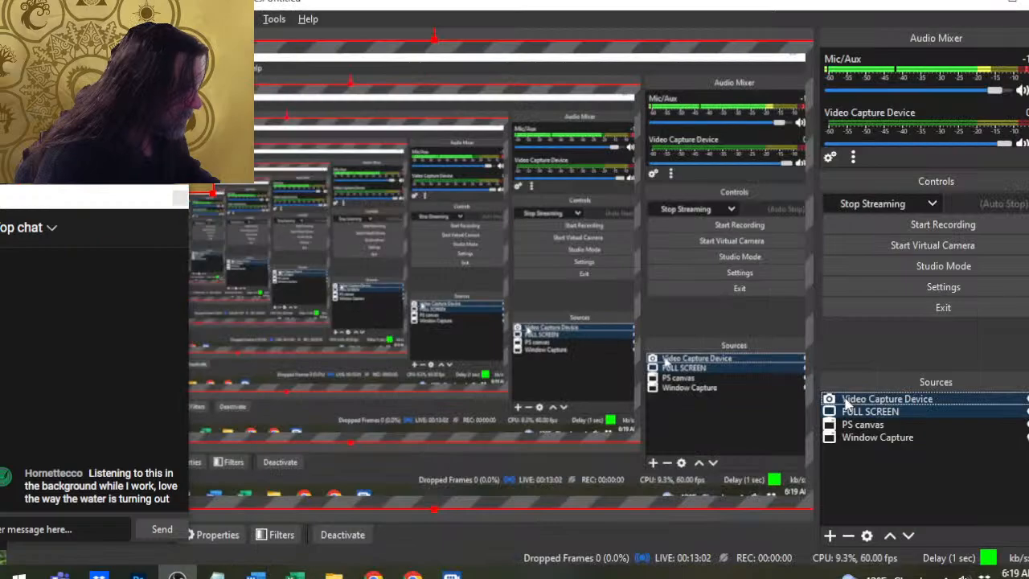
key(alt+Tab)
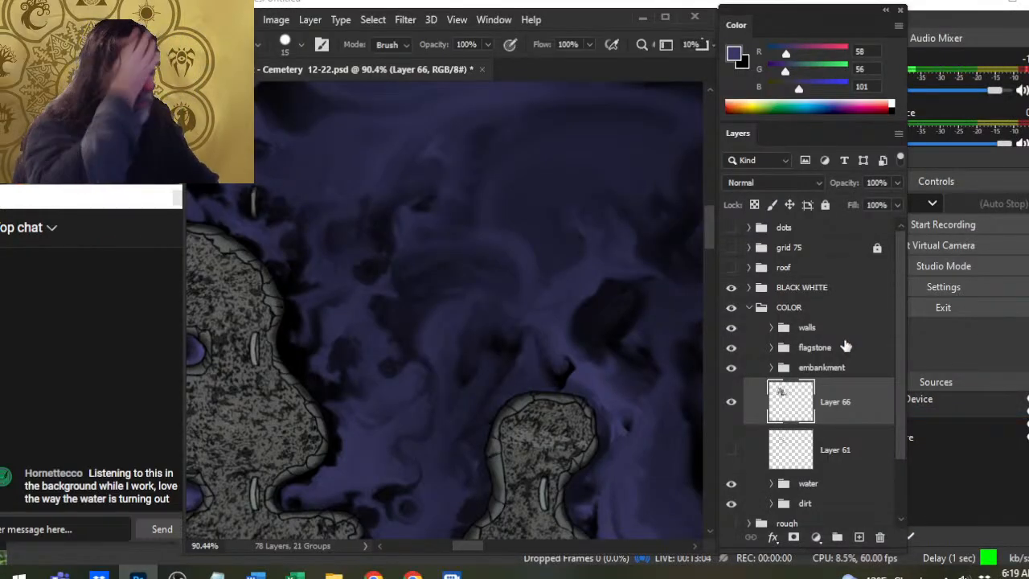
Erase dark patches along the shore east of the rounded headland and smudge them into the water with the 15 px tip
key(z)
drag(451, 311, 356, 310)
drag(459, 334, 324, 271)
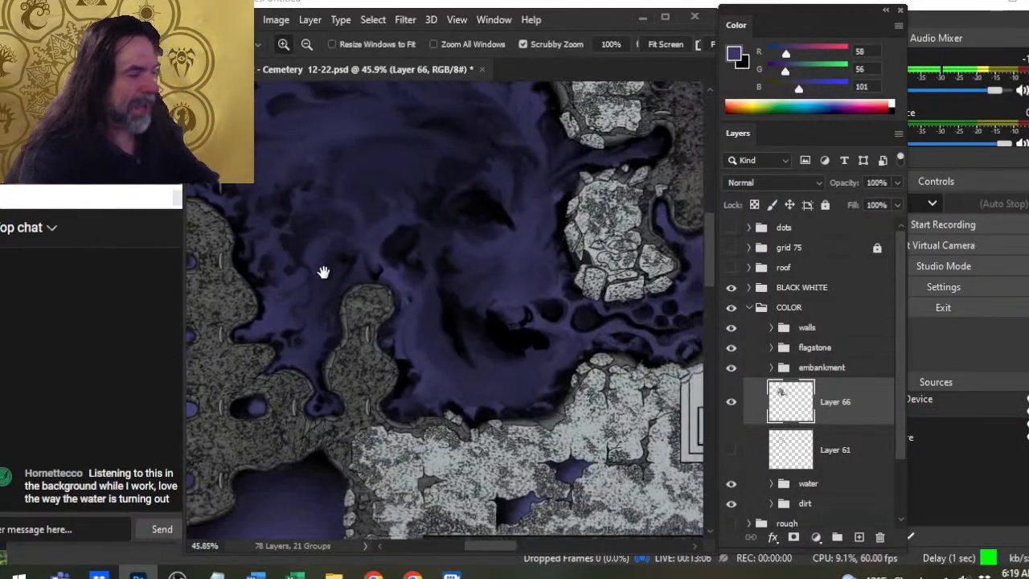
drag(386, 309, 327, 300)
key(r)
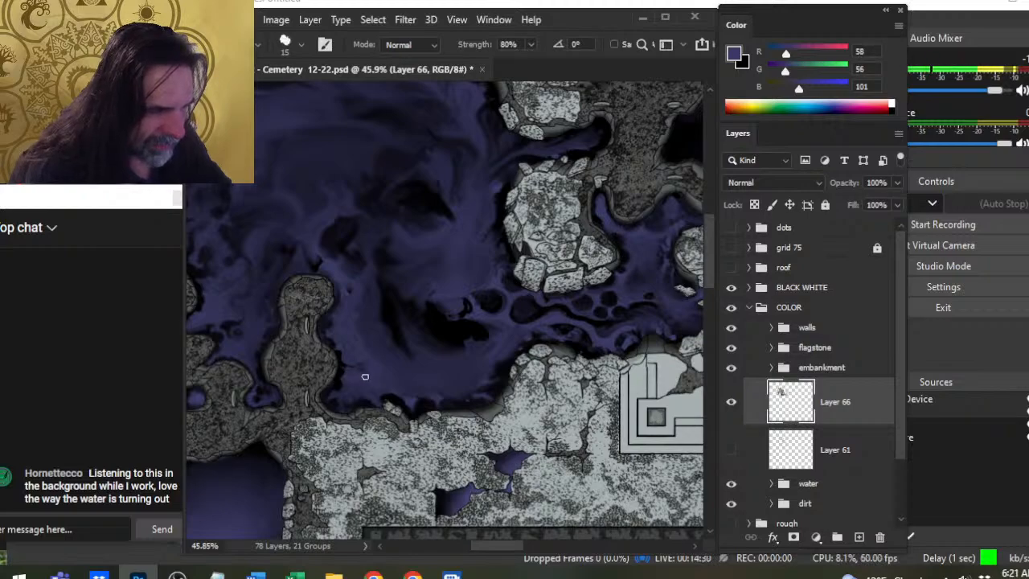
key(e)
key(r)
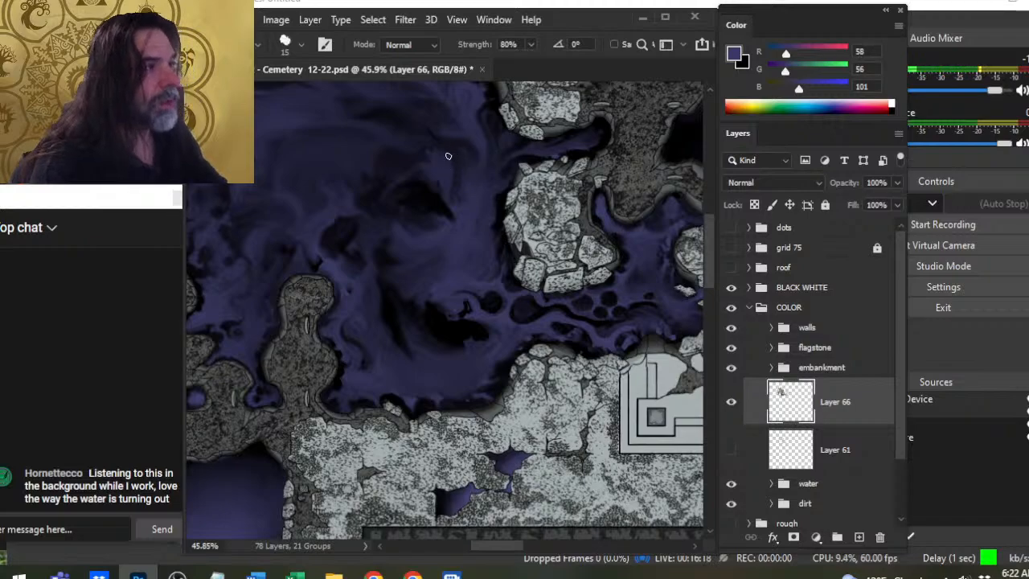
Enlarge the smudge tip to 25 px and the eraser to 30 px, and work dark swirls into the pool's northern part
drag(448, 156, 465, 266)
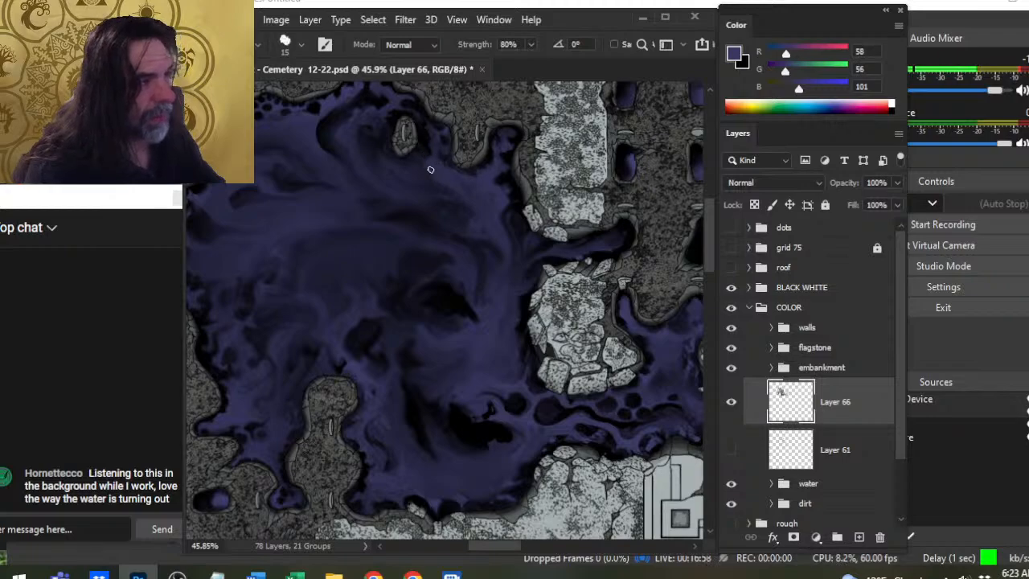
drag(431, 170, 449, 244)
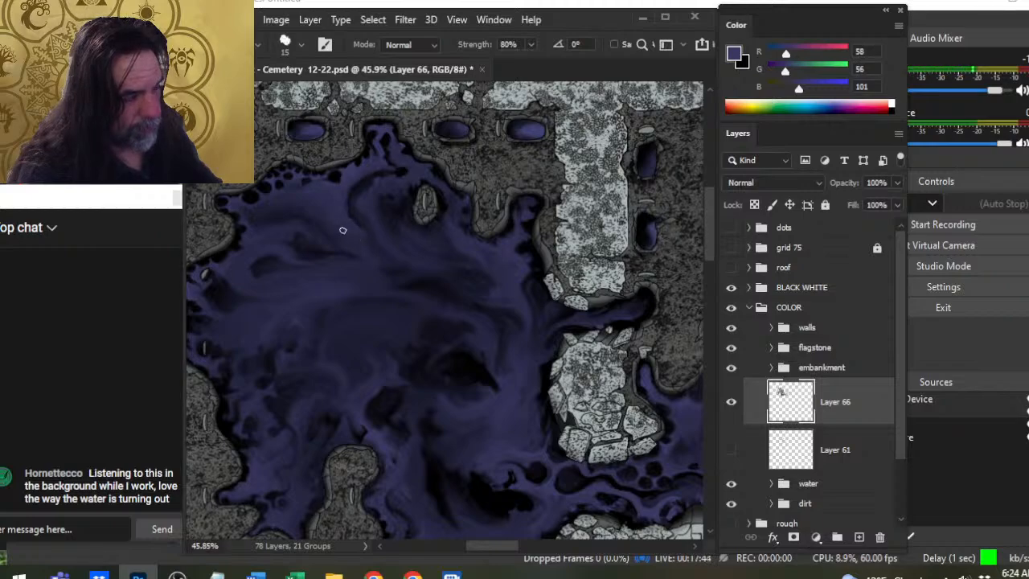
key(bracketright)
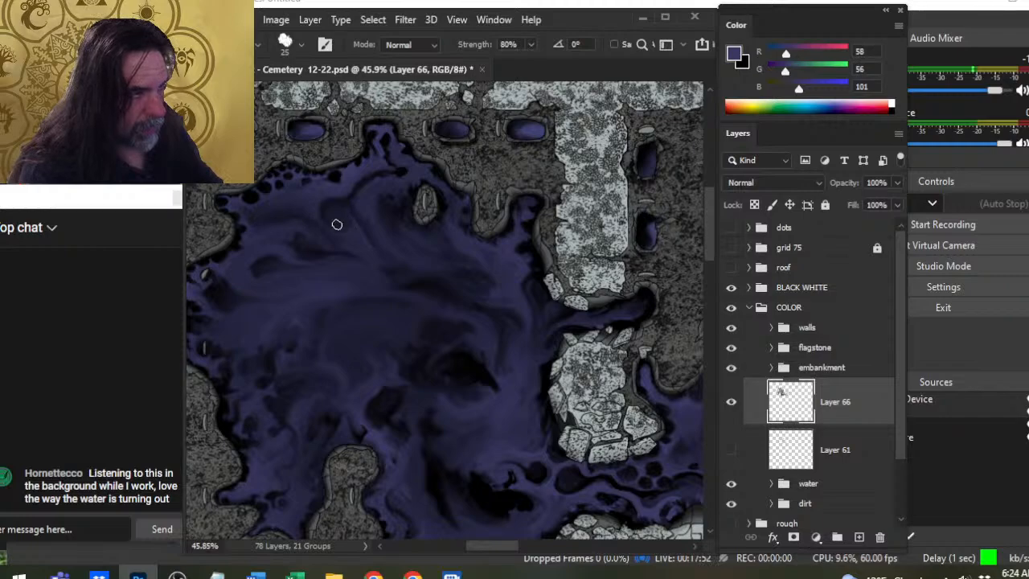
key(b)
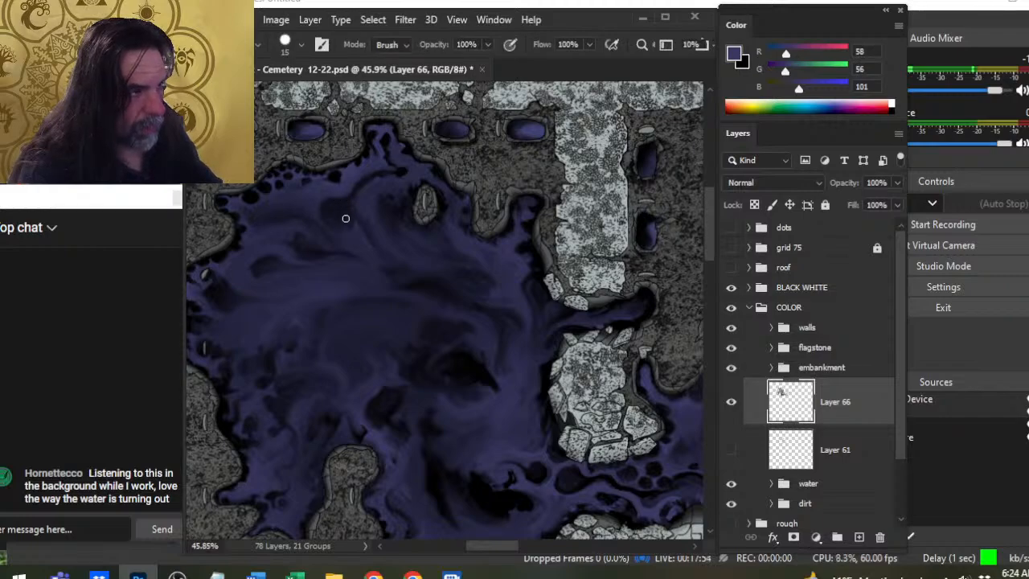
key(bracketright)
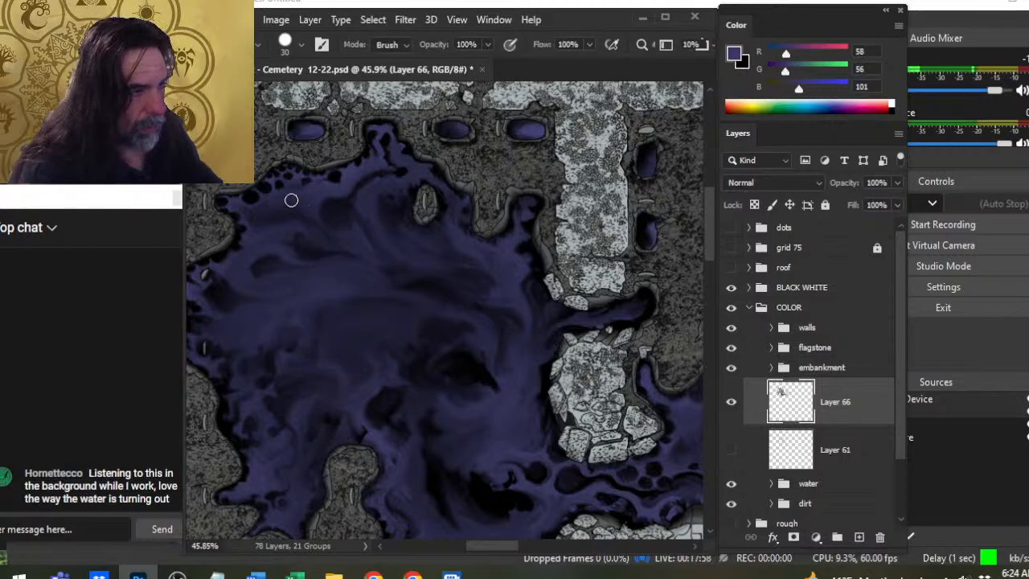
key(r)
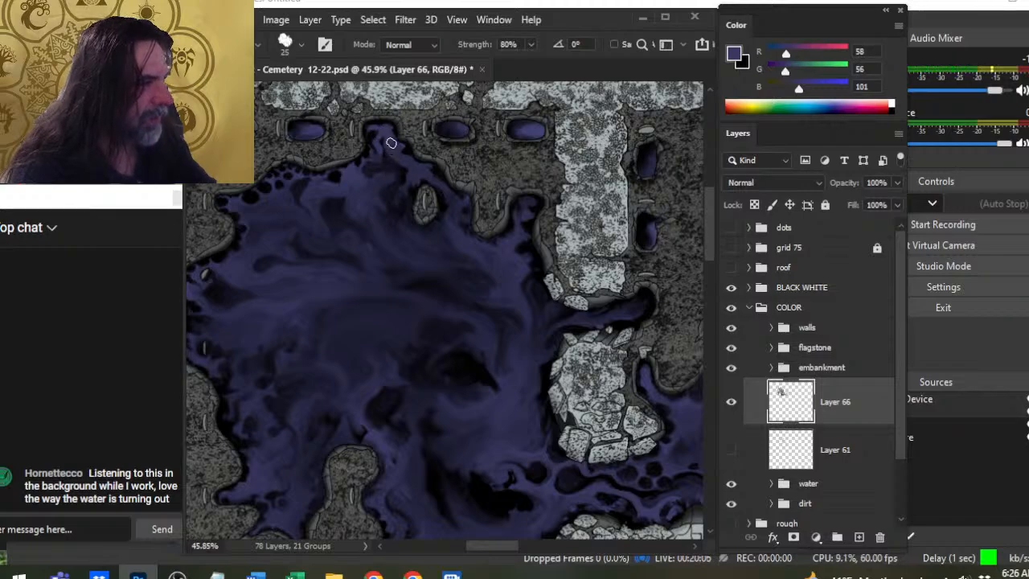
Touch up the water below the northern inlet with the 9 px brush and 30 px eraser, and smudge it into curls
key(b)
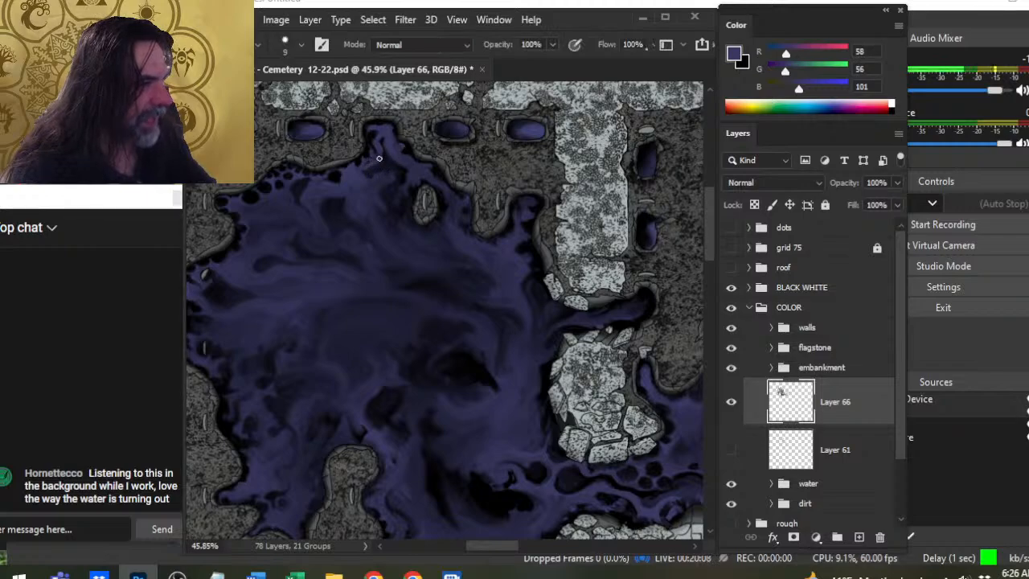
key(r)
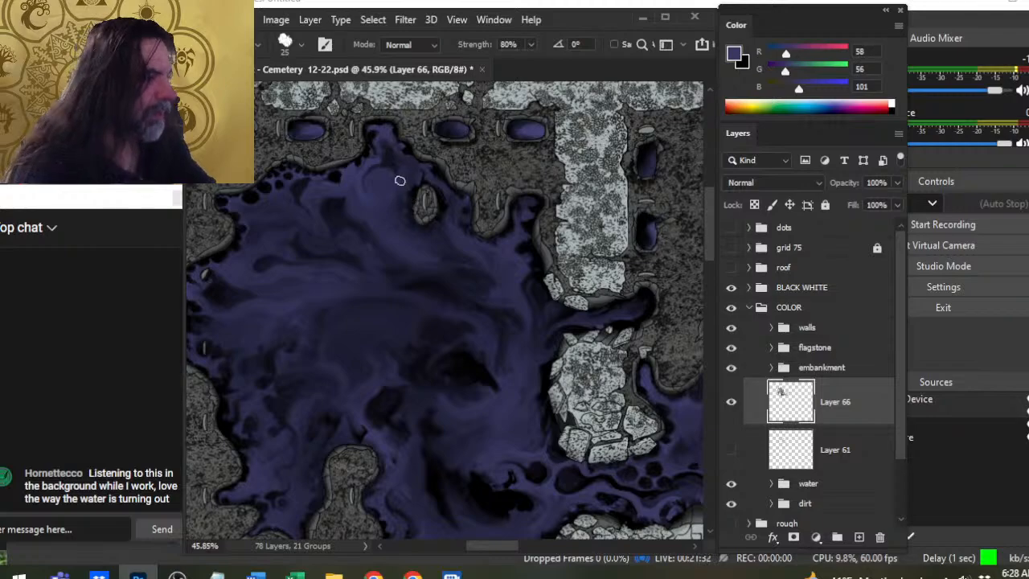
key(e)
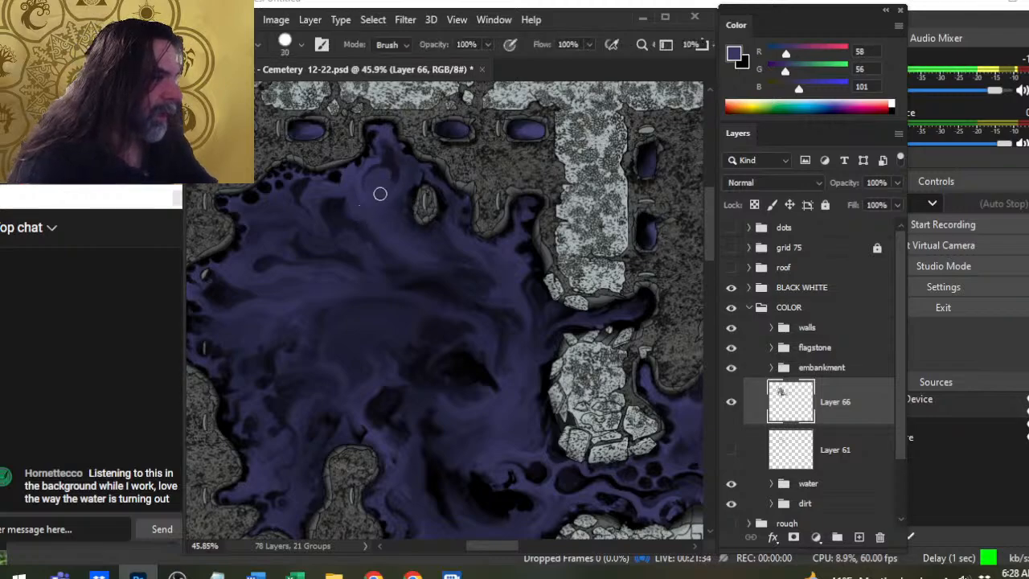
click(380, 184)
key(r)
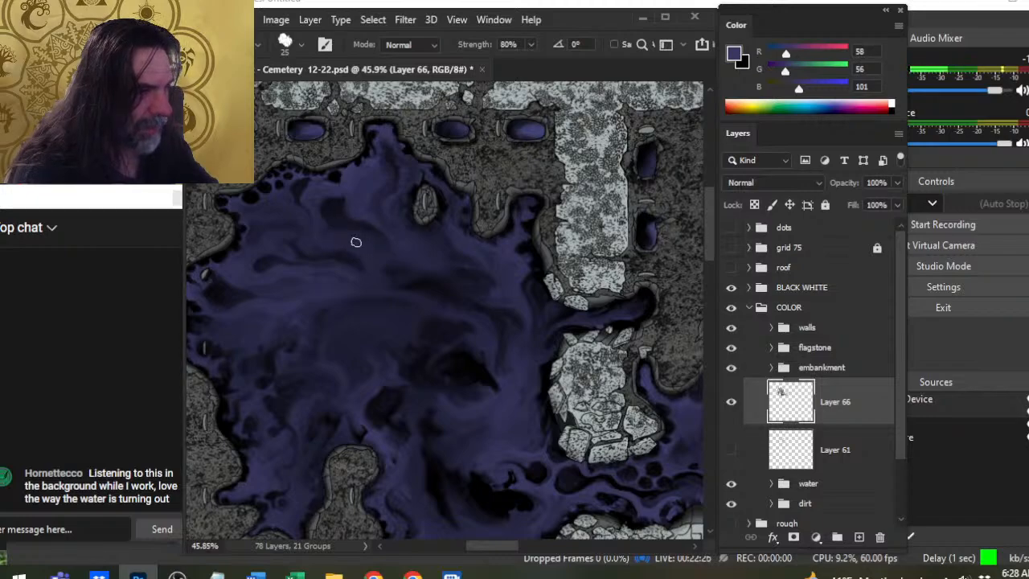
Paint a black spot in the northern water with the 9 px brush and smudge it into a curved tail
key(z)
drag(477, 295, 409, 264)
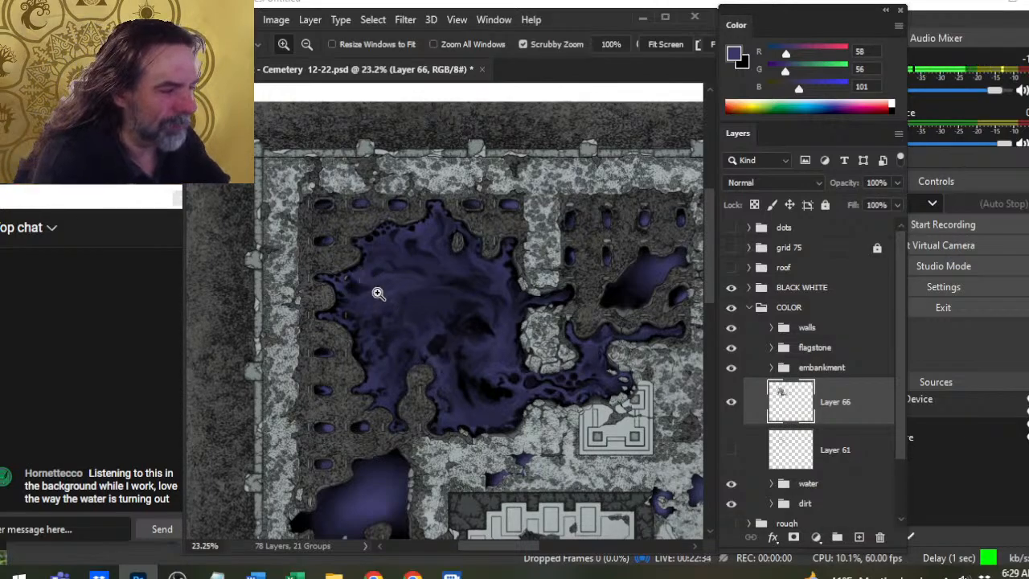
click(423, 292)
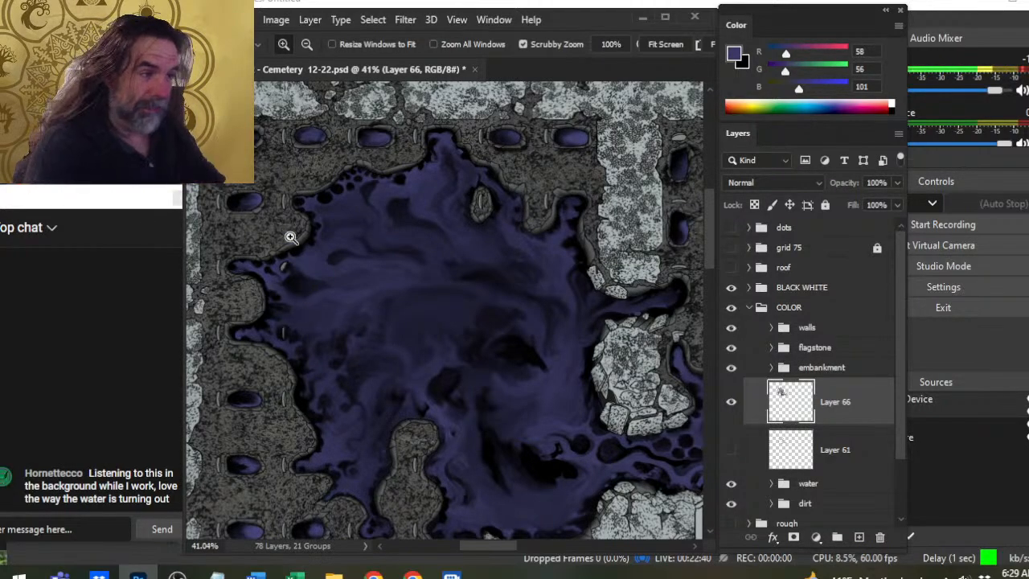
key(b)
key(d)
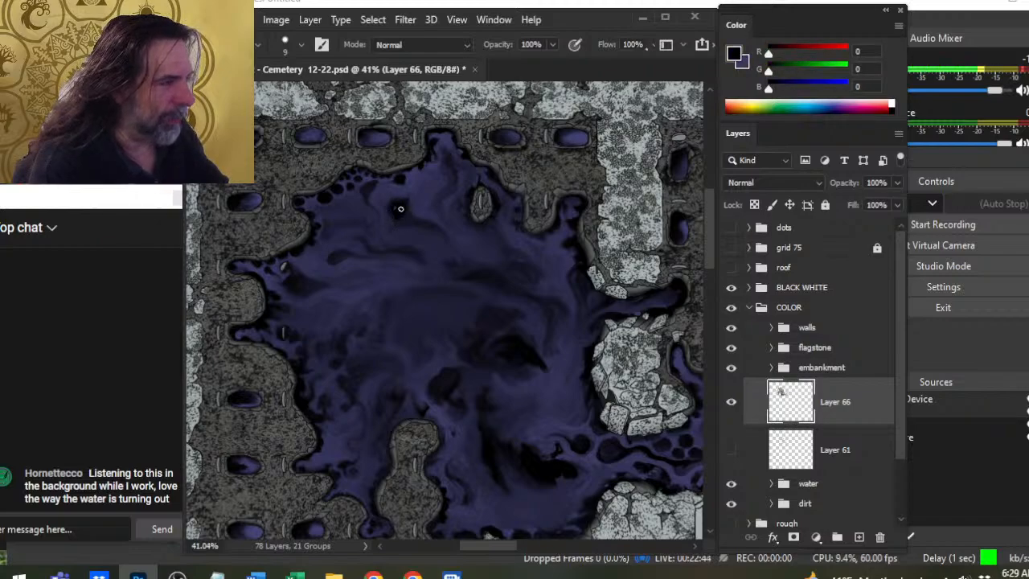
key(r)
mouse_move(397, 206)
mouse_down()
mouse_move(400, 223)
mouse_move(412, 221)
mouse_move(397, 210)
mouse_move(407, 229)
mouse_move(403, 206)
mouse_move(411, 221)
mouse_up()
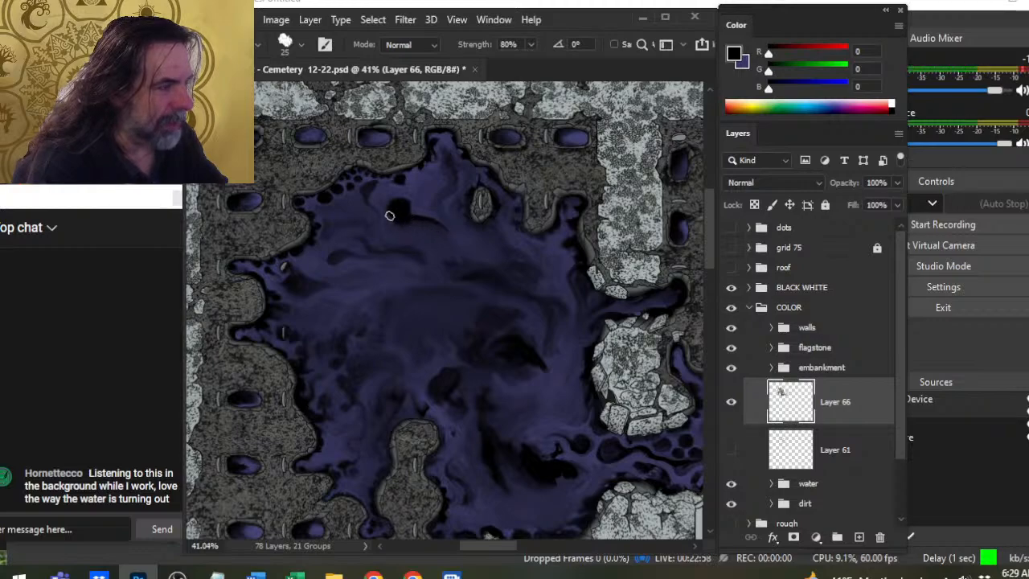
Hide and show Layer 66 to compare the swirled water with the plain water beneath, and review the whole pool
click(731, 404)
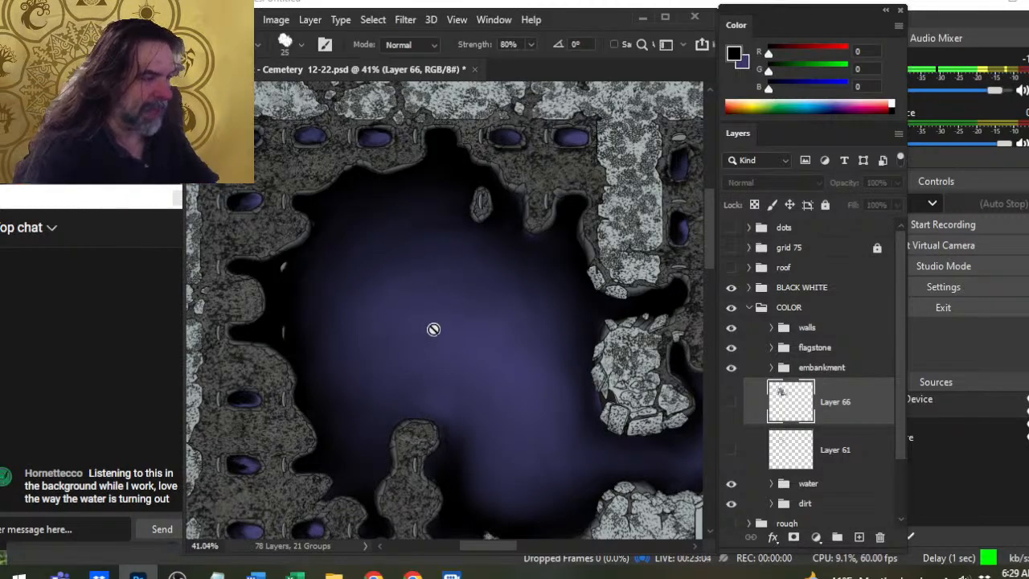
click(730, 404)
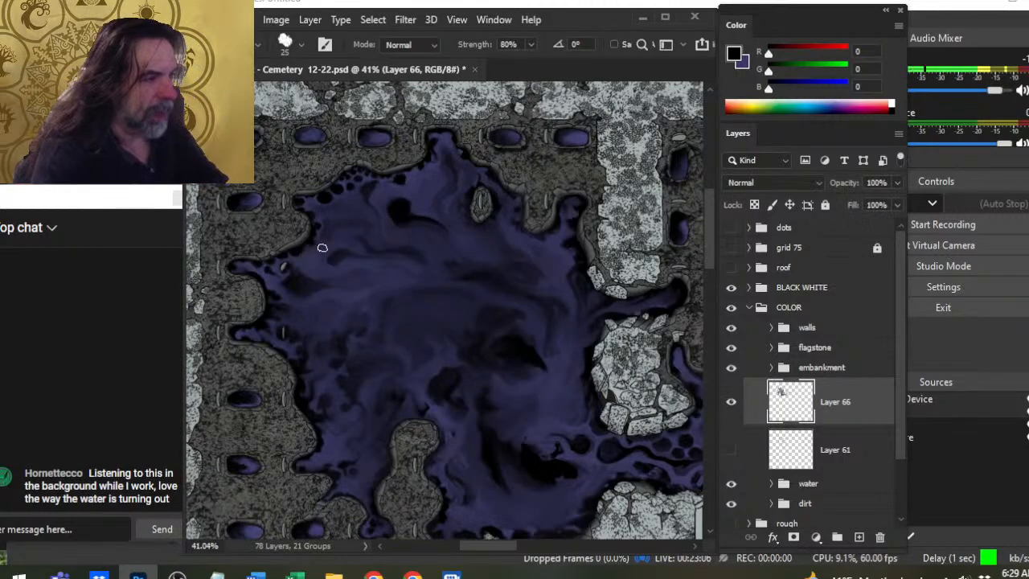
mouse_move(429, 332)
mouse_down()
mouse_move(455, 317)
mouse_move(379, 249)
mouse_up()
key(z)
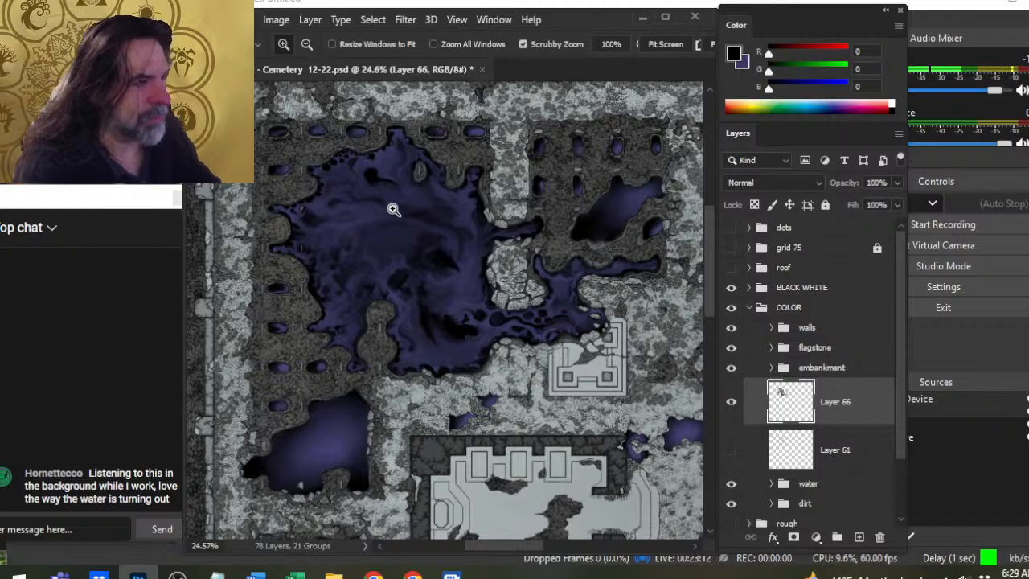
Paint a large black spot near the pool's center with a 60 px brush and smudge its edges with the 25 px tip
mouse_move(394, 209)
mouse_down()
mouse_move(445, 246)
mouse_move(413, 273)
mouse_move(394, 274)
mouse_move(392, 252)
mouse_move(425, 250)
mouse_up()
key(b)
key(bracketright)
key(bracketright)
key(bracketright)
key(bracketright)
key(bracketright)
key(r)
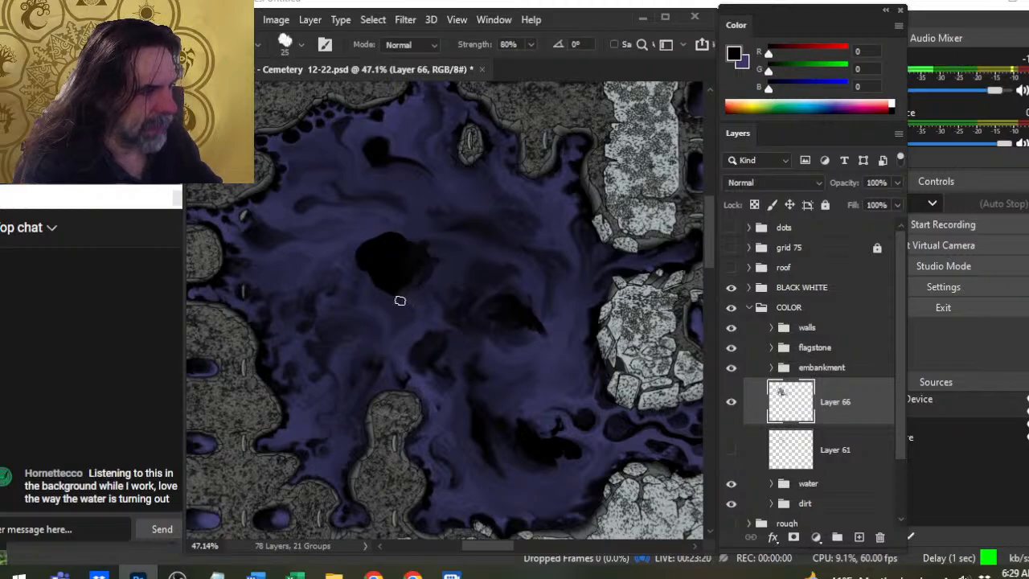
mouse_move(391, 264)
mouse_down()
mouse_move(417, 251)
mouse_move(405, 244)
mouse_move(376, 259)
mouse_move(379, 230)
mouse_move(363, 241)
mouse_move(375, 233)
mouse_move(354, 232)
mouse_move(377, 235)
mouse_move(370, 224)
mouse_move(355, 239)
mouse_move(369, 241)
mouse_move(305, 225)
mouse_move(301, 243)
mouse_move(289, 234)
mouse_move(366, 239)
mouse_move(320, 231)
mouse_move(357, 222)
mouse_move(319, 234)
mouse_move(367, 232)
mouse_up()
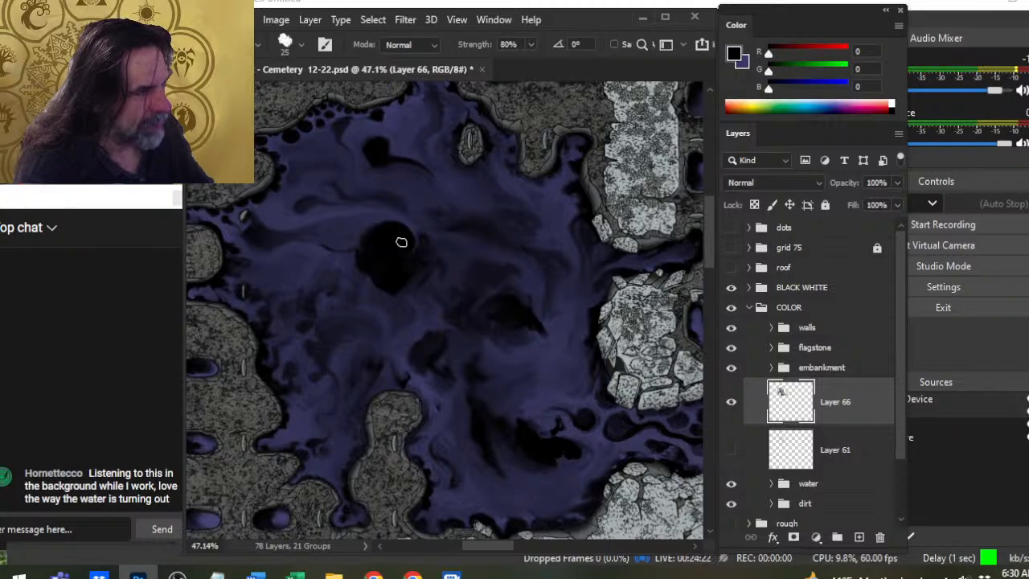
Sample the violet water color, paint along the large black spot's northeastern rim with the 8 px brush, and smudge the highlight
key(b)
alt+click(395, 217)
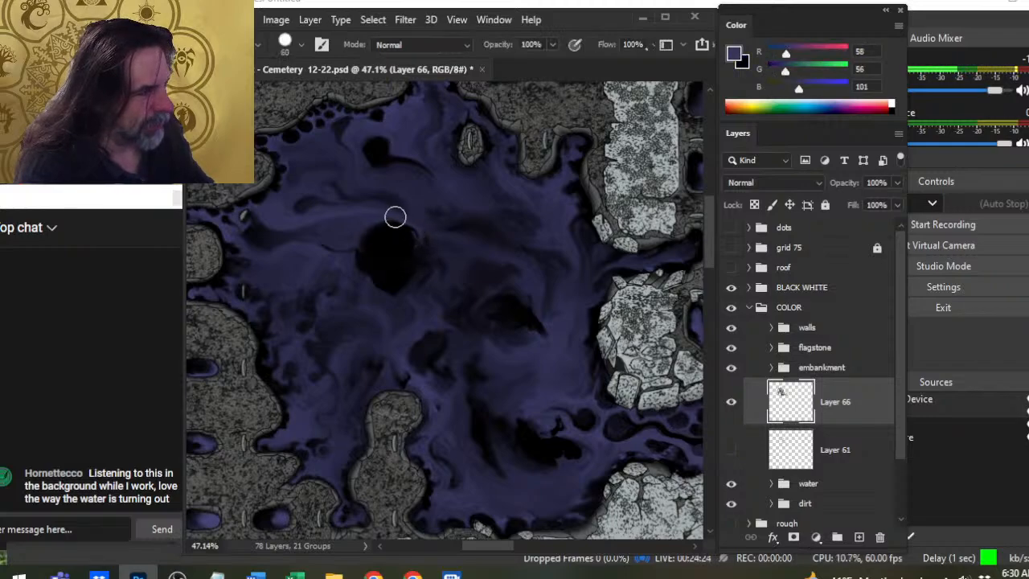
key(bracketleft)
key(bracketleft)
key(bracketleft)
key(bracketleft)
key(bracketleft)
key(bracketleft)
key(bracketleft)
key(r)
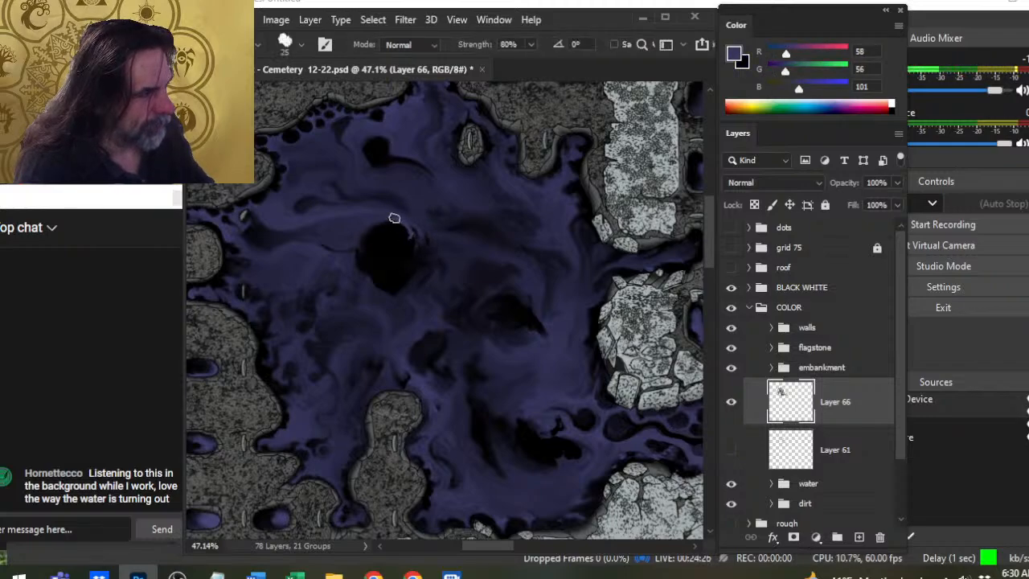
key(b)
mouse_move(394, 219)
mouse_down()
mouse_move(400, 248)
mouse_move(382, 228)
mouse_move(399, 218)
mouse_move(365, 225)
mouse_move(388, 218)
mouse_up()
key(r)
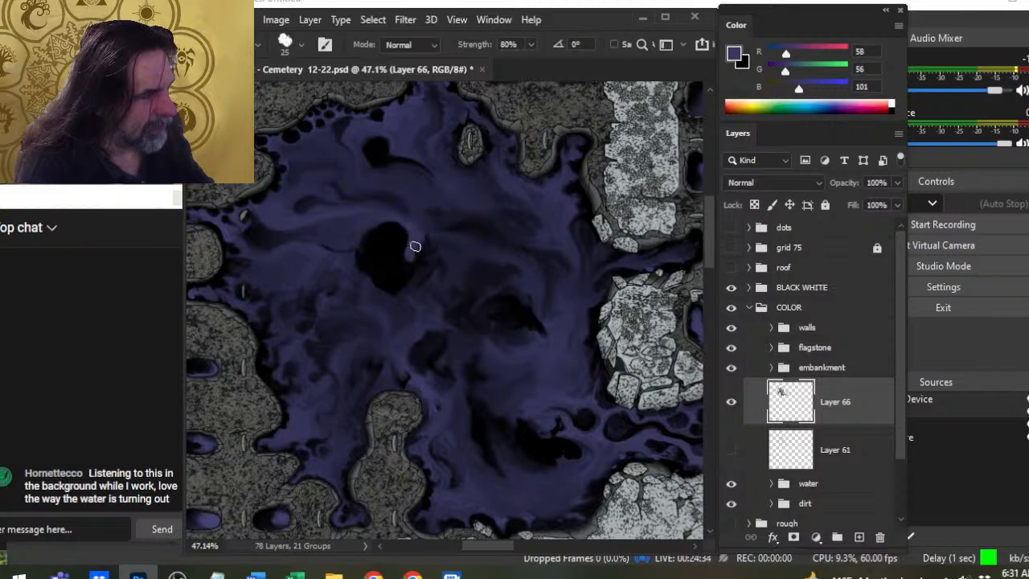
Paint small black dots northeast of the large black spot with the 8 px brush and smudge them into curls
key(b)
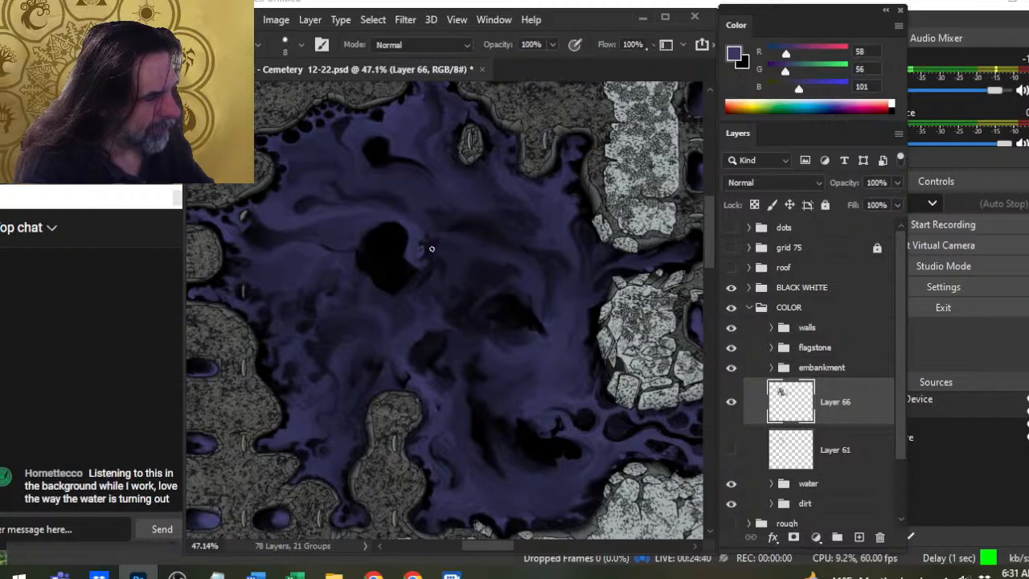
key(x)
key(r)
drag(424, 250, 437, 260)
key(b)
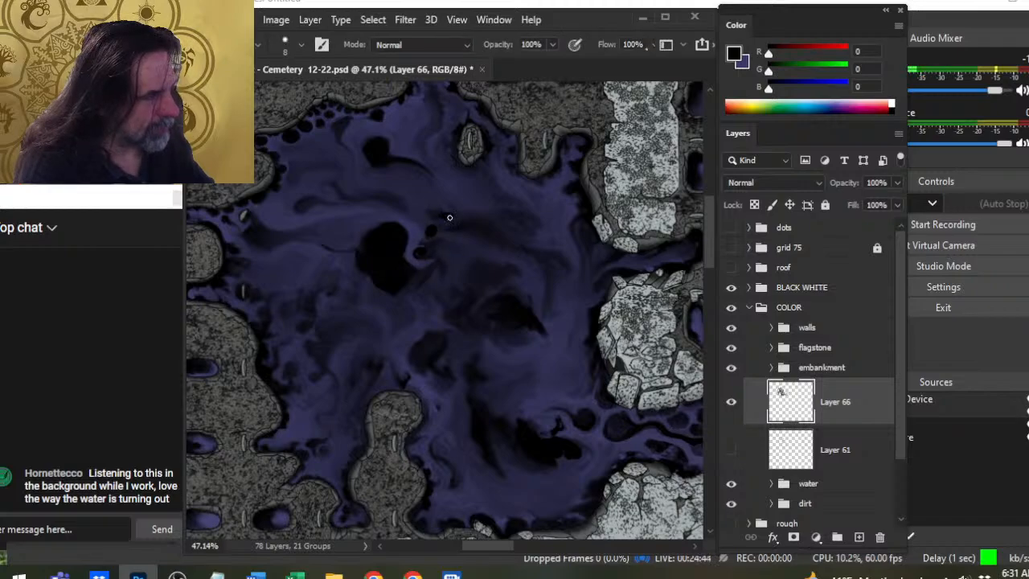
key(r)
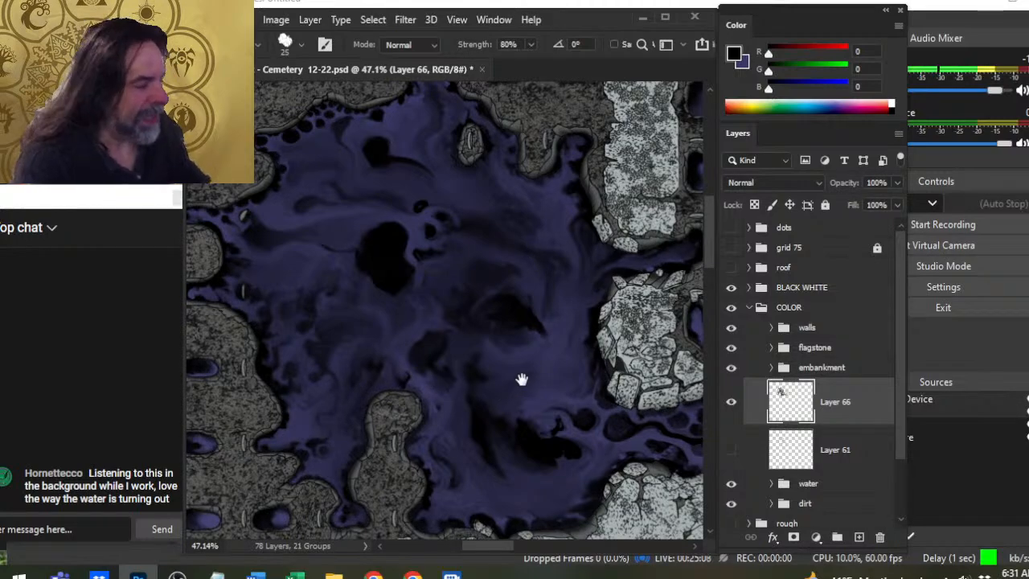
Darken the patch southeast of the large black spot with black, using the 8 px brush
mouse_move(522, 379)
mouse_down()
mouse_move(379, 303)
mouse_move(331, 290)
mouse_up()
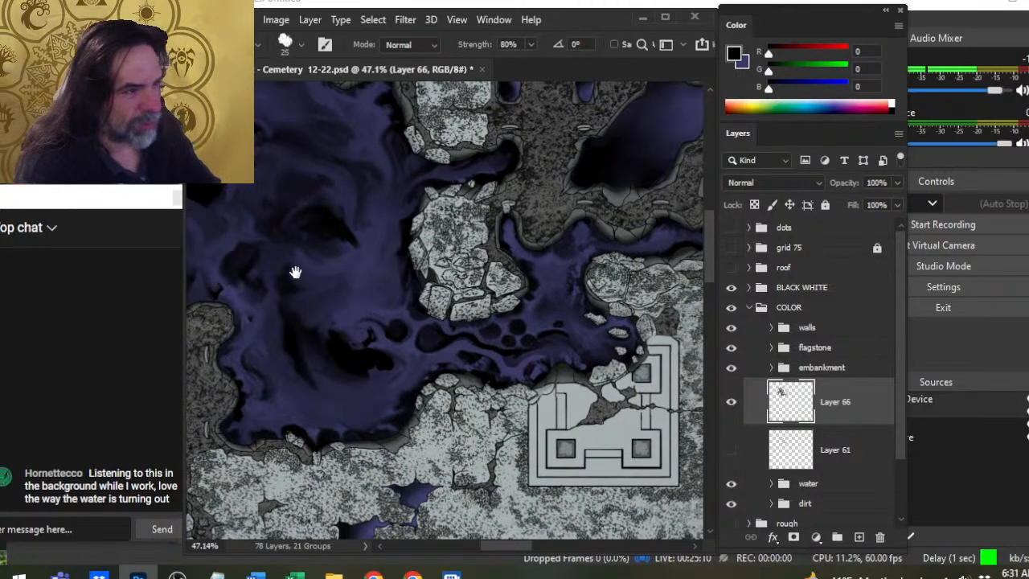
drag(239, 228, 340, 291)
key(b)
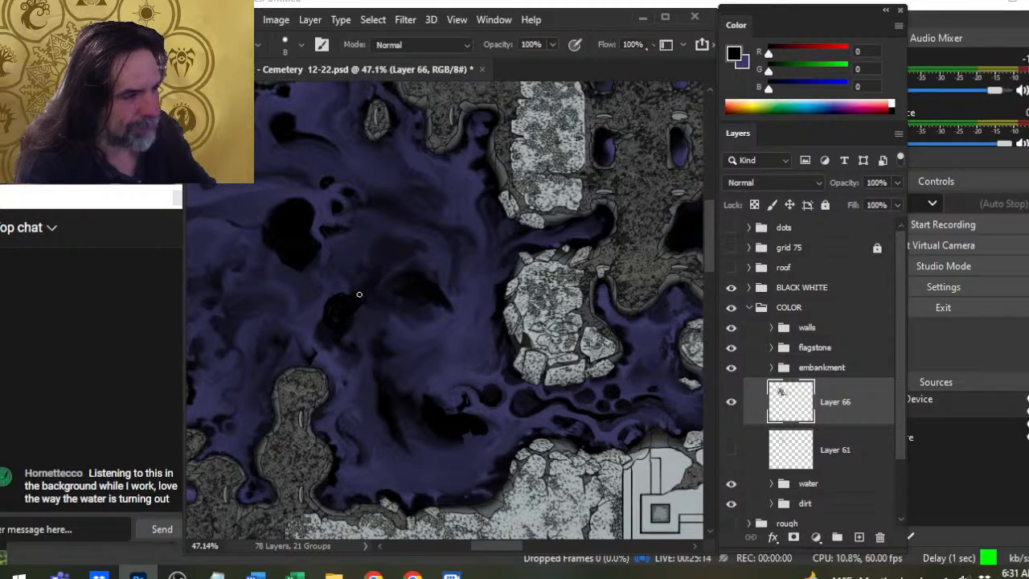
Paint violet highlights into the two northern inlets of the smaller pool to the east with the 8 px brush
key(z)
drag(362, 338, 338, 343)
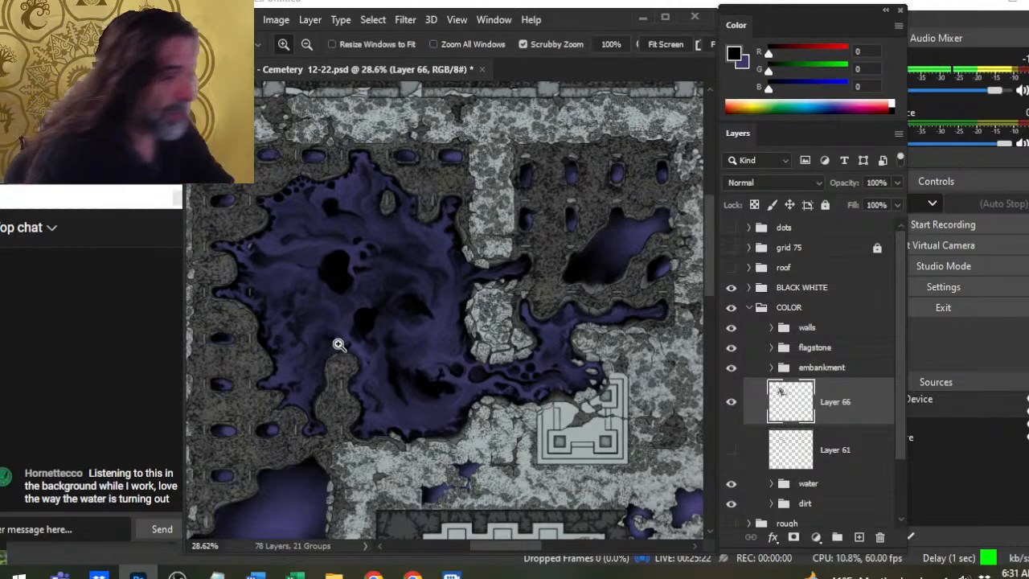
scroll(450, 281, down, 3)
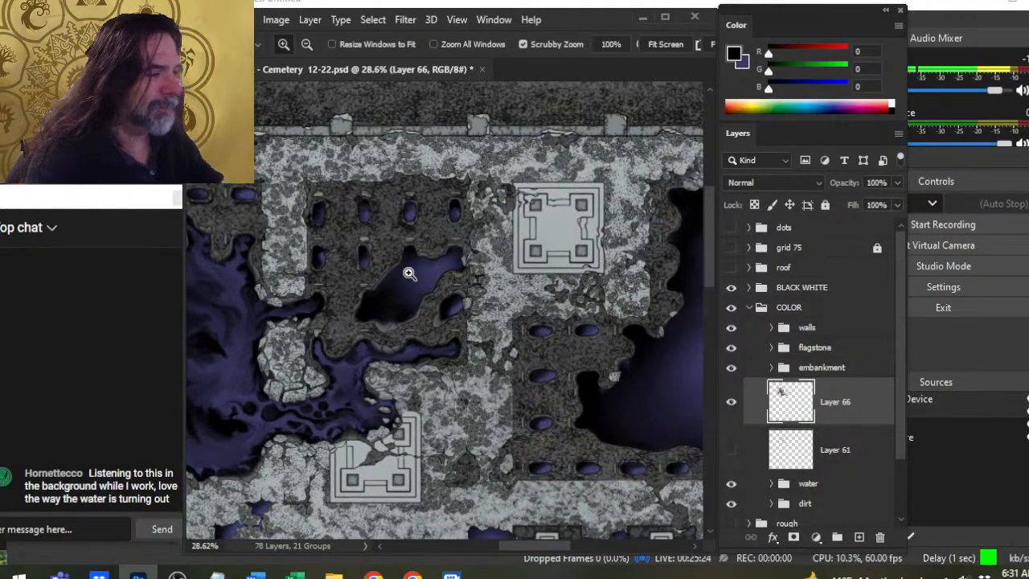
drag(409, 271, 465, 276)
key(b)
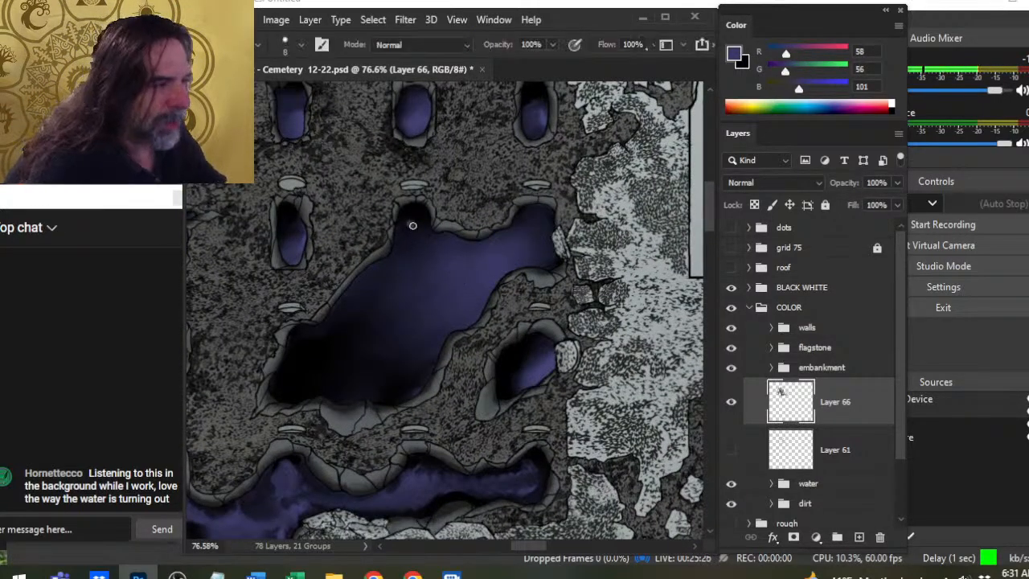
mouse_move(412, 224)
mouse_down()
mouse_move(413, 214)
mouse_move(414, 229)
mouse_up()
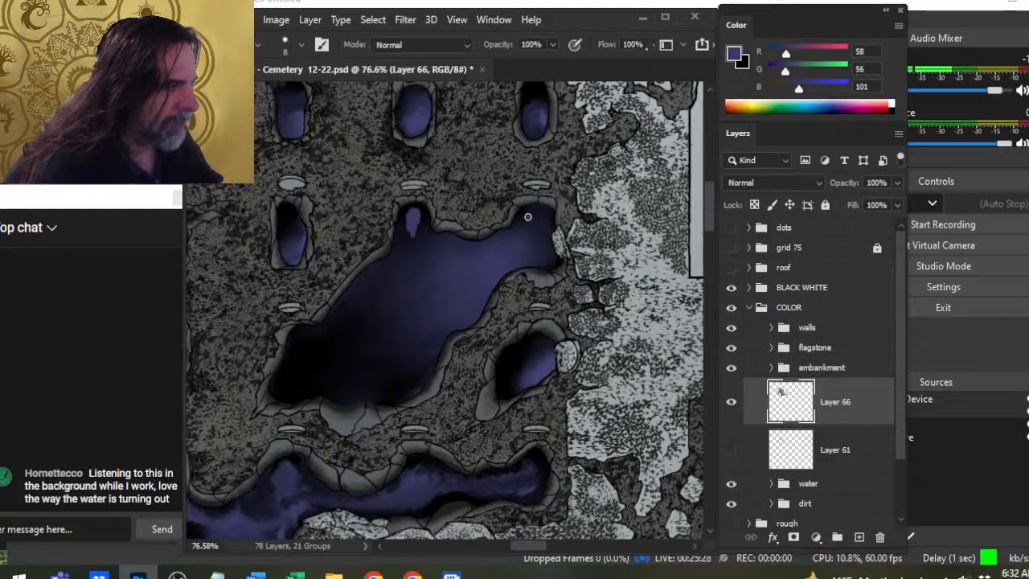
drag(527, 217, 528, 217)
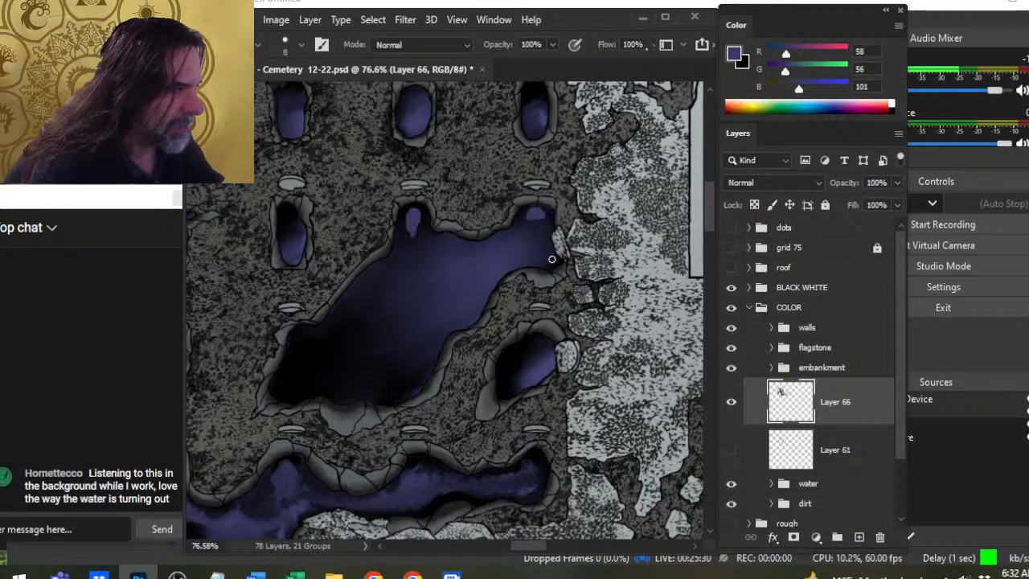
mouse_move(553, 260)
mouse_down()
mouse_move(545, 233)
mouse_move(557, 246)
mouse_move(538, 242)
mouse_move(534, 216)
mouse_move(526, 255)
mouse_move(529, 221)
mouse_move(505, 242)
mouse_up()
Smudge the smaller pool's northern highlights into the surrounding water with the 25 px tip at 80% strength
key(r)
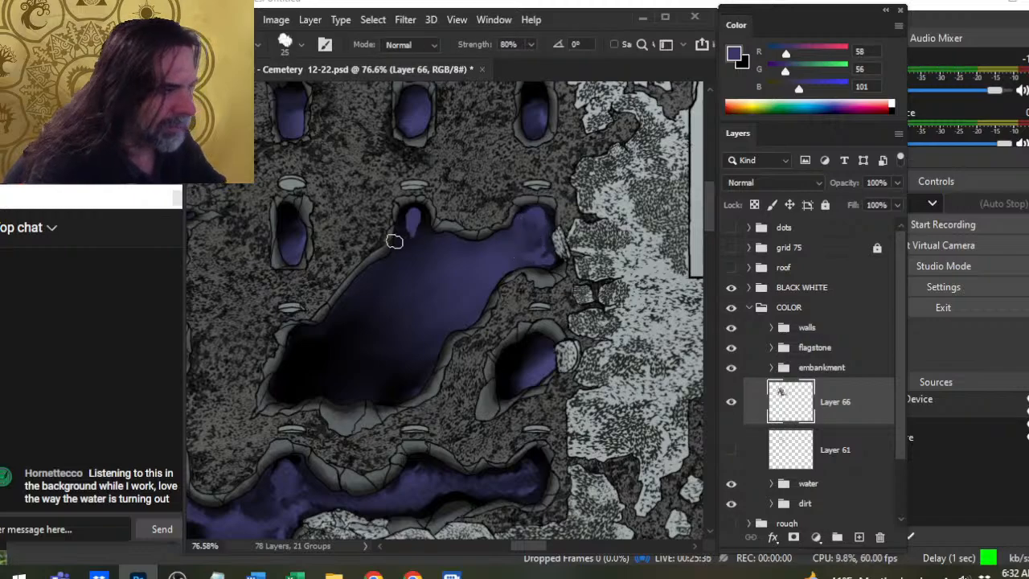
mouse_move(419, 233)
mouse_down()
mouse_move(424, 257)
mouse_move(388, 217)
mouse_move(414, 275)
mouse_move(424, 235)
mouse_move(419, 267)
mouse_move(435, 247)
mouse_move(463, 271)
mouse_move(444, 246)
mouse_move(415, 270)
mouse_move(403, 239)
mouse_move(383, 317)
mouse_up()
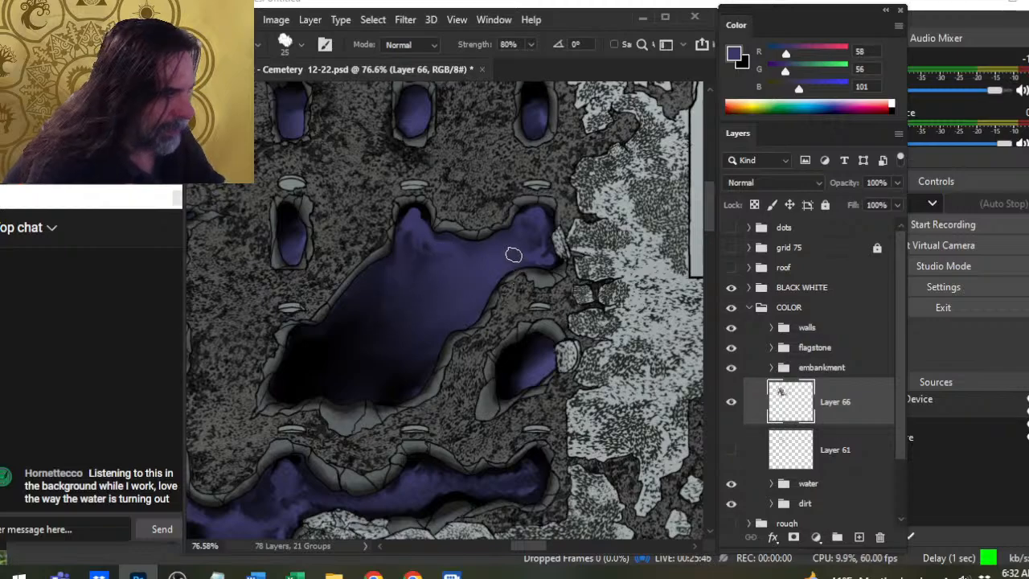
mouse_move(514, 255)
mouse_down()
mouse_move(501, 276)
mouse_move(530, 239)
mouse_move(479, 278)
mouse_move(400, 282)
mouse_move(455, 252)
mouse_move(447, 245)
mouse_move(485, 301)
mouse_up()
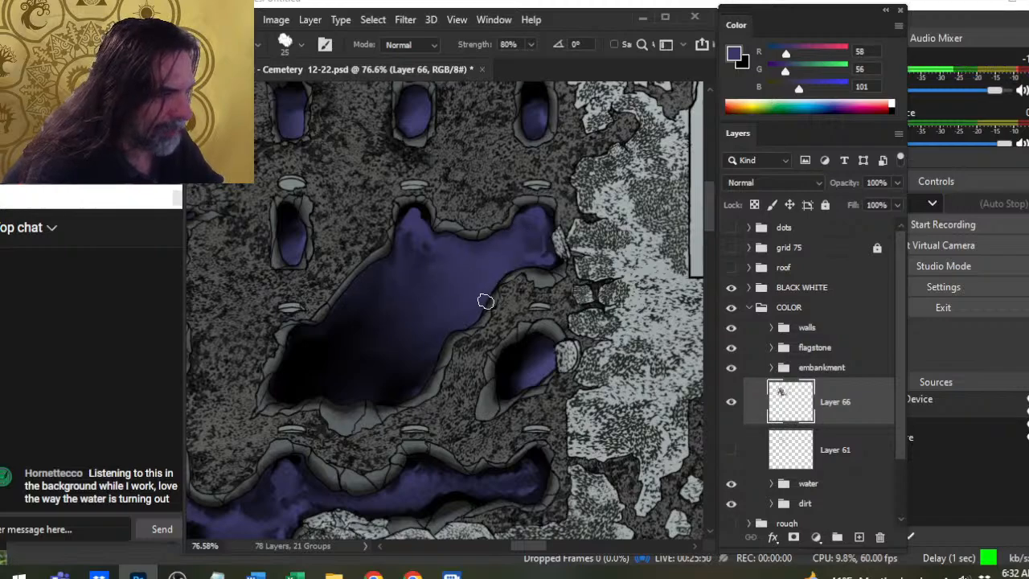
Paint violet along the smaller pool's northwestern bank with the 8 px brush and smudge its northern inlet with a 10 px tip
key(b)
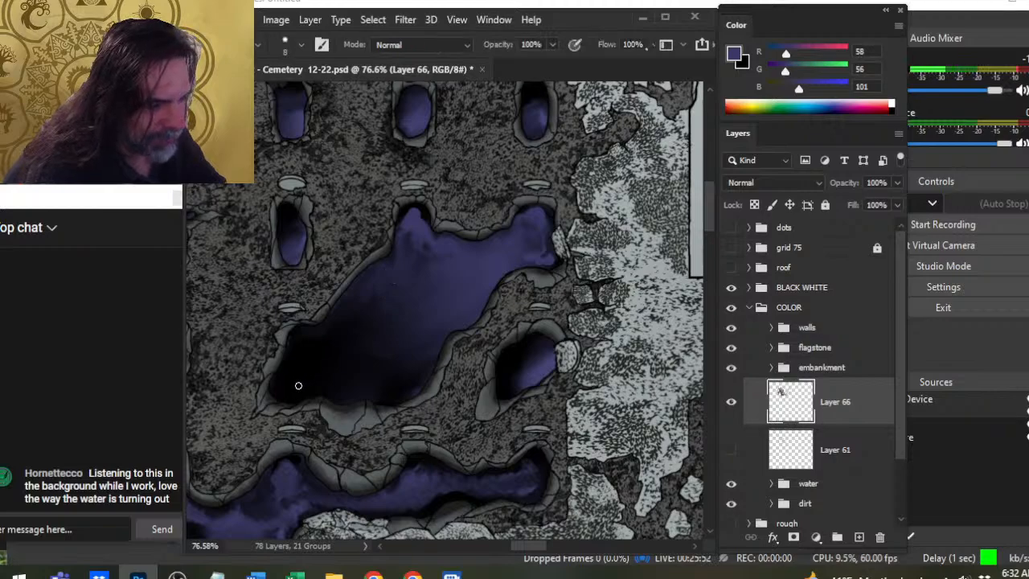
mouse_move(296, 387)
mouse_down()
mouse_move(269, 403)
mouse_move(286, 401)
mouse_move(301, 362)
mouse_move(272, 377)
mouse_move(299, 347)
mouse_move(299, 367)
mouse_move(351, 332)
mouse_move(310, 356)
mouse_move(296, 345)
mouse_move(344, 320)
mouse_move(349, 332)
mouse_move(303, 345)
mouse_move(336, 361)
mouse_move(309, 346)
mouse_move(319, 386)
mouse_move(321, 367)
mouse_move(295, 348)
mouse_move(308, 350)
mouse_move(314, 371)
mouse_move(340, 345)
mouse_move(320, 340)
mouse_move(346, 339)
mouse_move(323, 333)
mouse_move(356, 314)
mouse_move(324, 325)
mouse_move(362, 318)
mouse_move(339, 333)
mouse_move(355, 310)
mouse_move(320, 341)
mouse_move(366, 307)
mouse_move(320, 320)
mouse_move(349, 297)
mouse_move(341, 289)
mouse_move(357, 328)
mouse_move(398, 307)
mouse_move(355, 296)
mouse_move(394, 248)
mouse_move(341, 286)
mouse_move(401, 248)
mouse_move(391, 281)
mouse_move(364, 263)
mouse_move(358, 291)
mouse_move(377, 277)
mouse_move(379, 259)
mouse_move(380, 326)
mouse_move(388, 279)
mouse_move(359, 301)
mouse_move(397, 292)
mouse_move(368, 301)
mouse_move(390, 286)
mouse_move(364, 286)
mouse_move(390, 280)
mouse_move(368, 286)
mouse_move(411, 255)
mouse_move(396, 235)
mouse_up()
key(r)
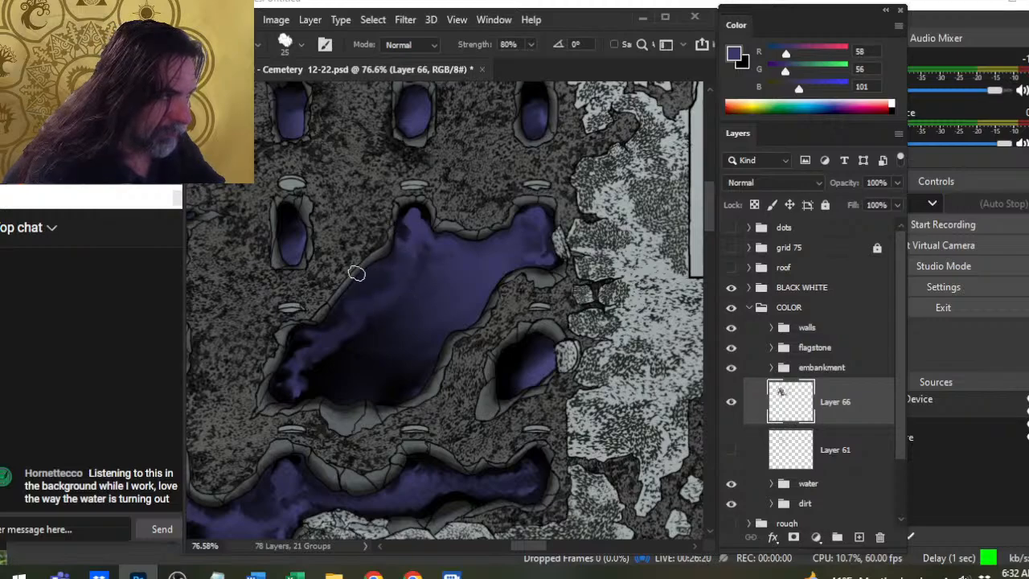
key(bracketleft)
key(bracketleft)
key(bracketleft)
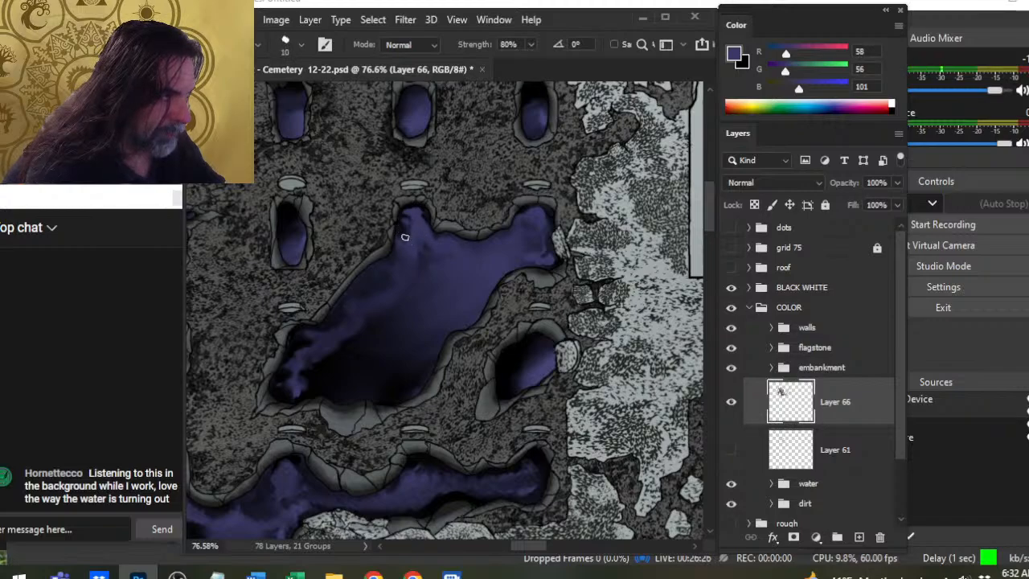
drag(405, 237, 411, 243)
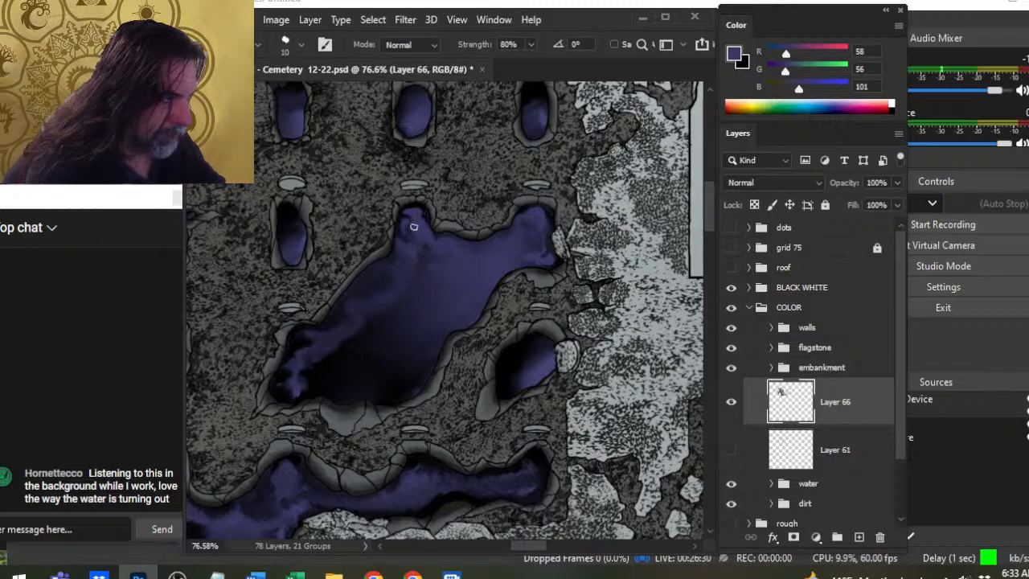
drag(407, 231, 408, 241)
Paint jagged violet highlights along the dark southern shore and southwestern corner of the smaller pool with the 8 px brush
key(b)
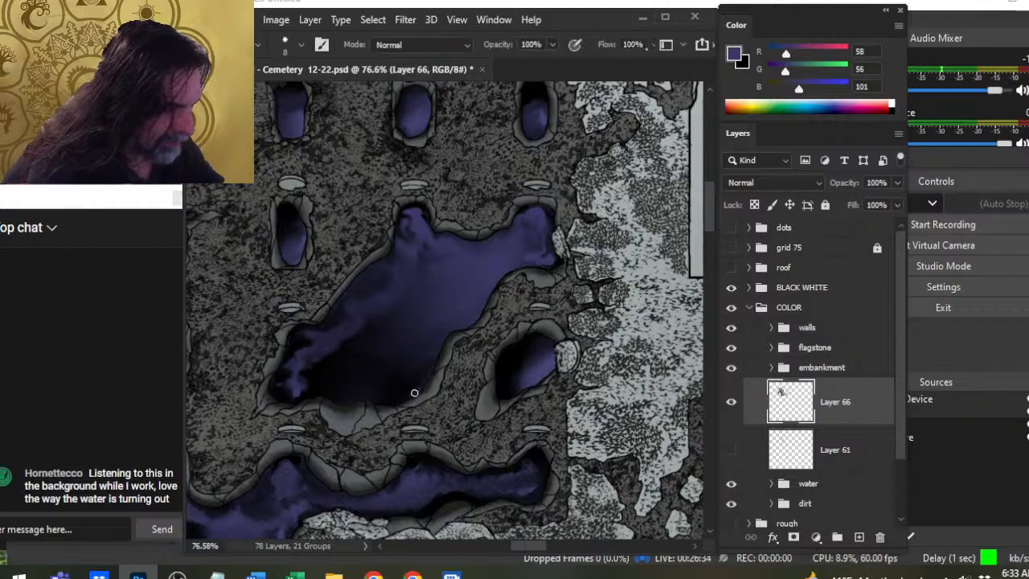
key(r)
mouse_move(415, 390)
mouse_down()
mouse_move(387, 400)
mouse_move(373, 380)
mouse_move(350, 397)
mouse_move(318, 383)
mouse_up()
key(b)
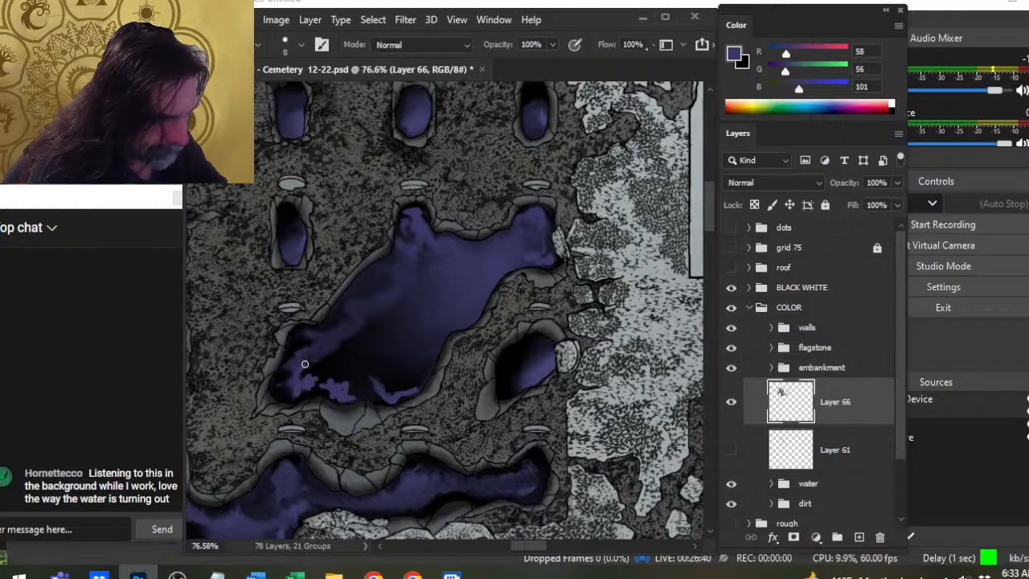
key(r)
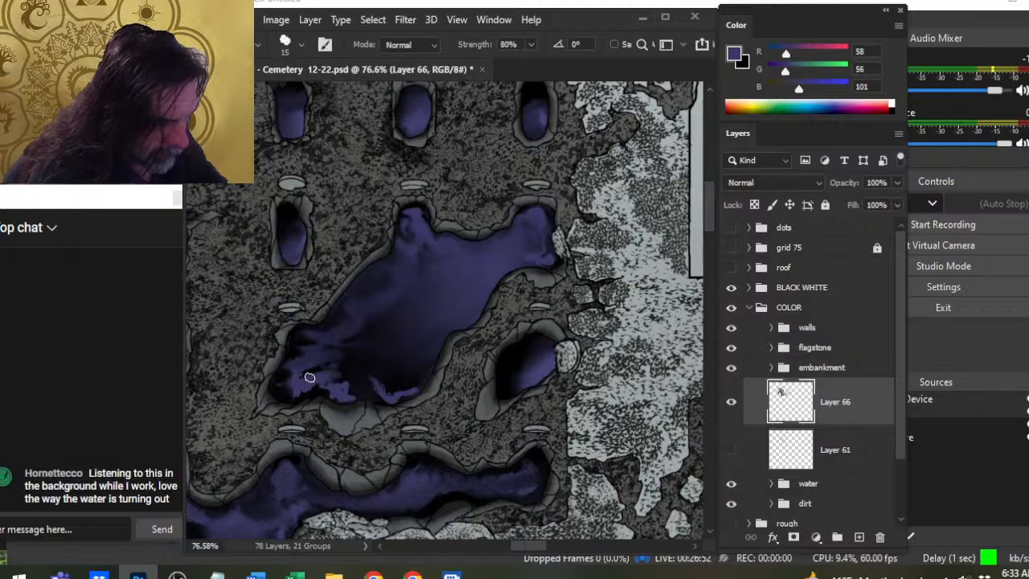
Smudge the southwestern highlights of the smaller pool into swirls around the dark patches with the 15 px tip
mouse_move(310, 378)
mouse_down()
mouse_move(304, 386)
mouse_move(330, 393)
mouse_move(365, 377)
mouse_move(315, 376)
mouse_up()
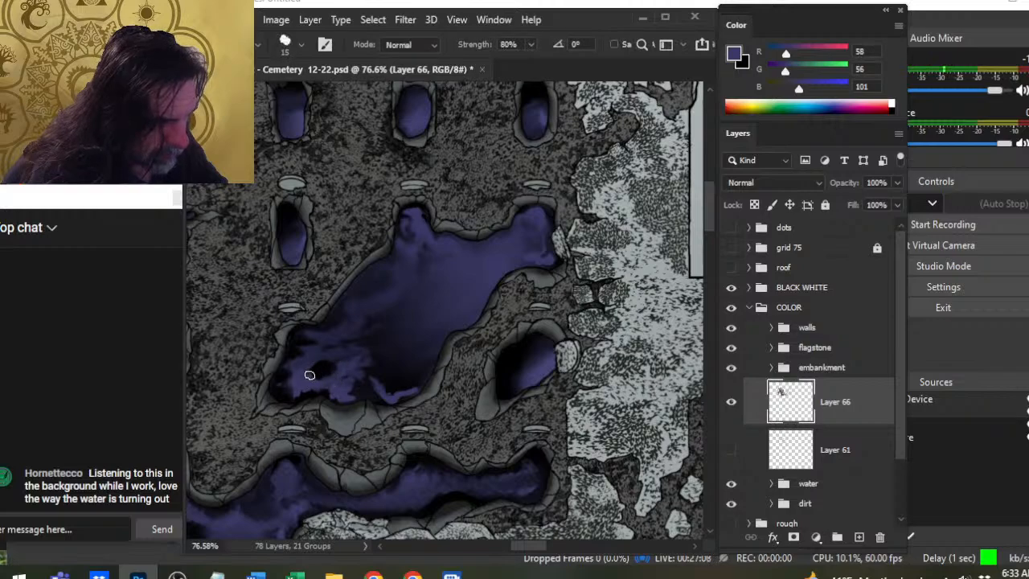
drag(310, 375, 357, 359)
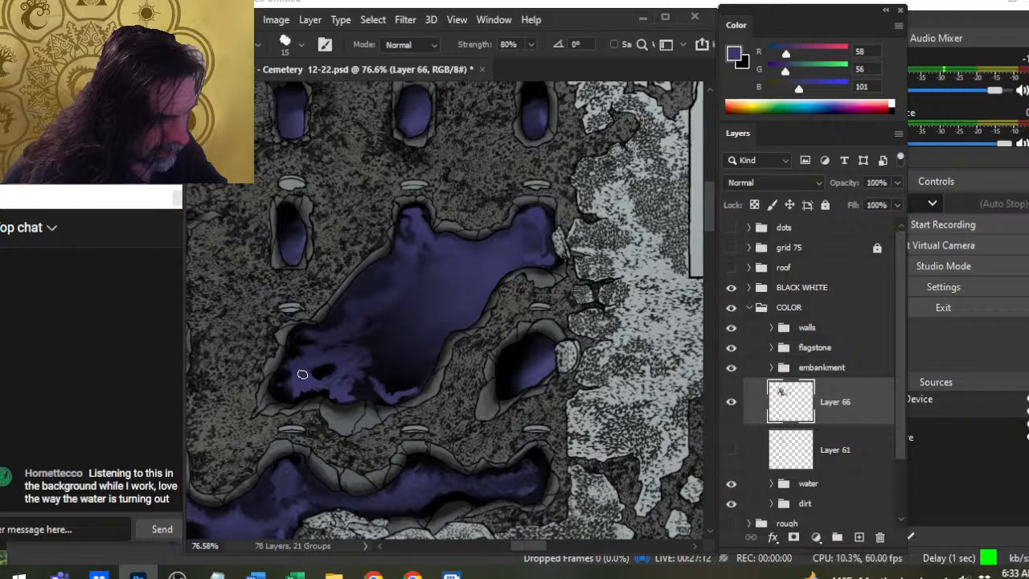
mouse_move(350, 354)
mouse_down()
mouse_move(322, 371)
mouse_move(358, 361)
mouse_move(333, 372)
mouse_move(342, 347)
mouse_move(361, 366)
mouse_move(346, 371)
mouse_move(353, 356)
mouse_move(339, 358)
mouse_move(357, 348)
mouse_move(339, 369)
mouse_move(372, 361)
mouse_move(355, 358)
mouse_move(369, 338)
mouse_move(346, 350)
mouse_up()
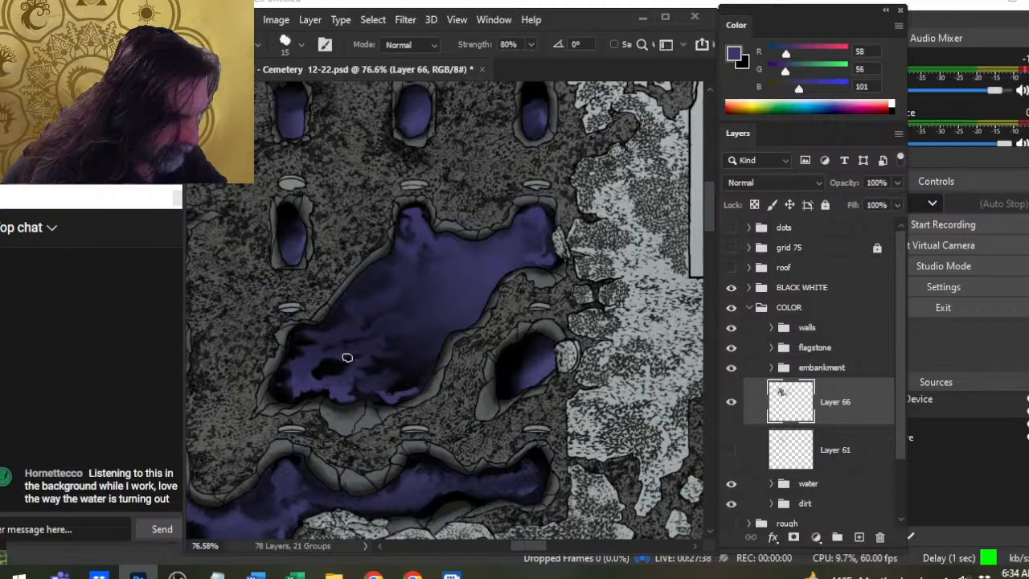
mouse_move(334, 371)
mouse_down()
mouse_move(355, 357)
mouse_move(346, 382)
mouse_move(320, 383)
mouse_move(349, 403)
mouse_move(344, 384)
mouse_move(378, 377)
mouse_up()
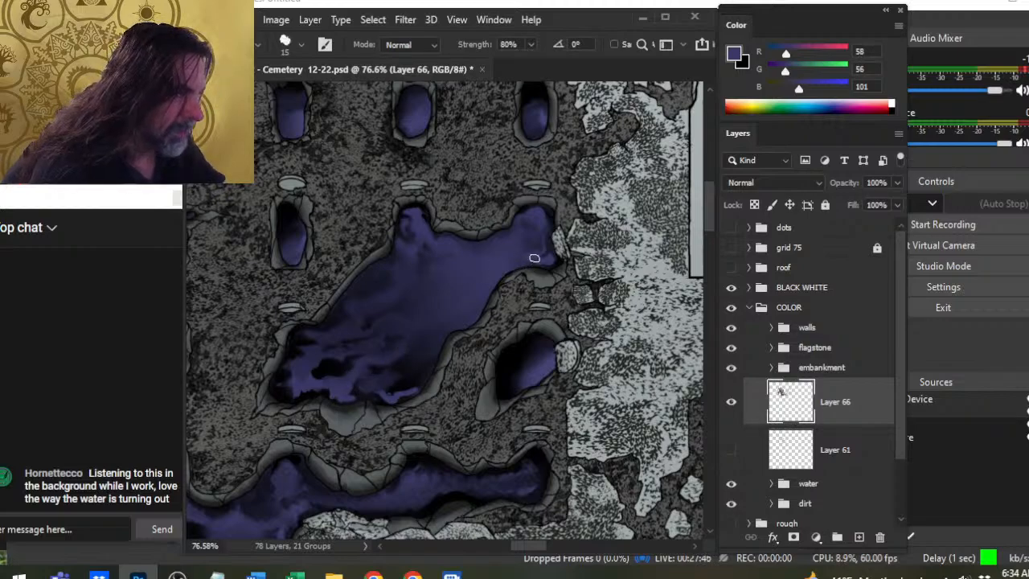
Paint black streaks across the smaller pool's northeastern arm with the 8 px brush and smudge them into branching curls with the 15 px tip
key(b)
key(x)
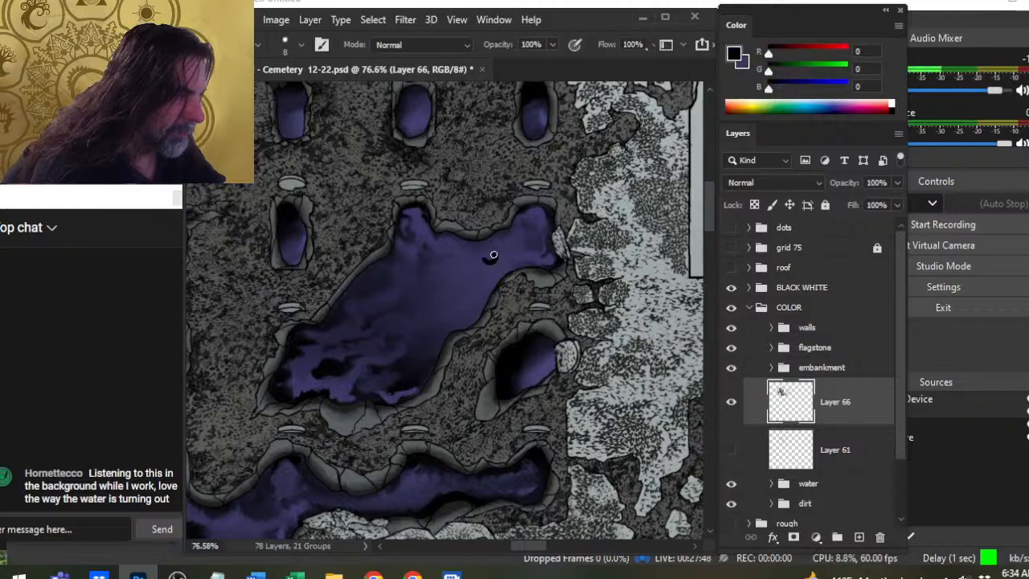
key(r)
mouse_move(492, 254)
mouse_down()
mouse_move(456, 275)
mouse_move(470, 260)
mouse_move(436, 257)
mouse_move(459, 265)
mouse_move(451, 261)
mouse_move(491, 254)
mouse_move(450, 271)
mouse_move(473, 277)
mouse_move(454, 296)
mouse_move(448, 272)
mouse_move(430, 284)
mouse_move(447, 272)
mouse_move(433, 273)
mouse_move(470, 278)
mouse_move(459, 282)
mouse_move(468, 267)
mouse_move(440, 290)
mouse_up()
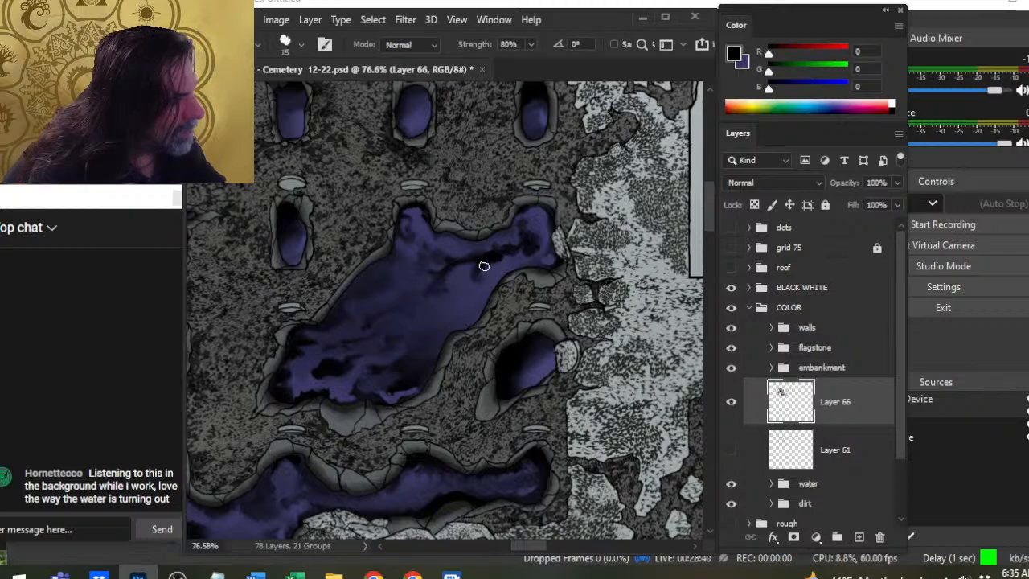
mouse_move(479, 271)
mouse_down()
mouse_move(472, 293)
mouse_move(452, 290)
mouse_up()
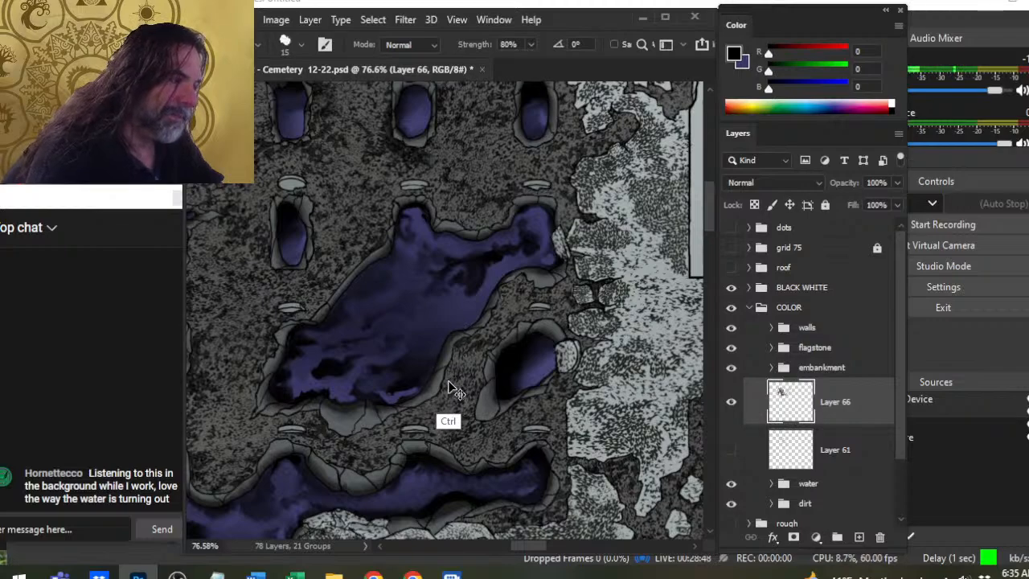
key(ctrl+space)
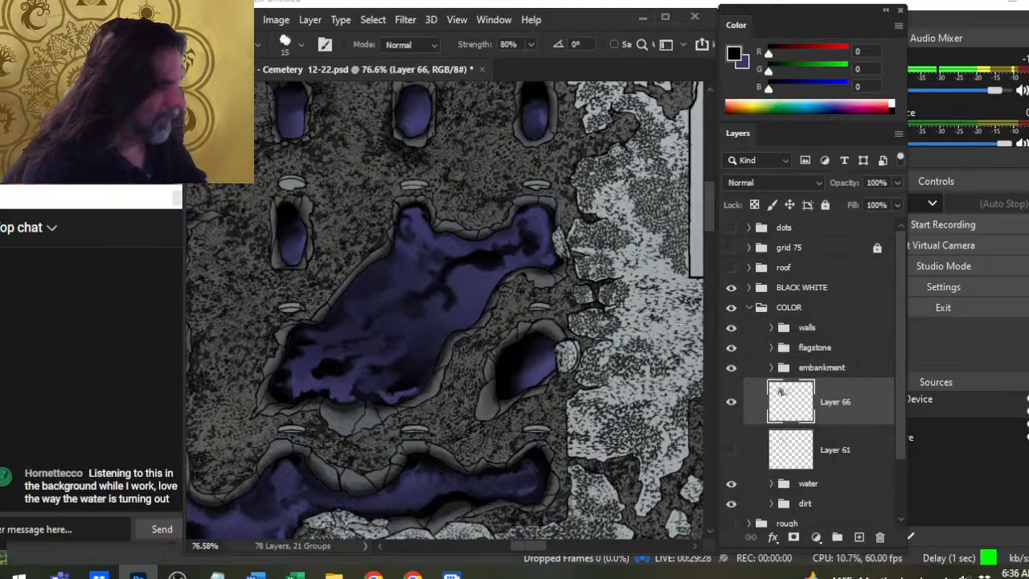
Hide and show Layer 66 to compare the smaller pool's swirls with the plain water beneath
click(730, 404)
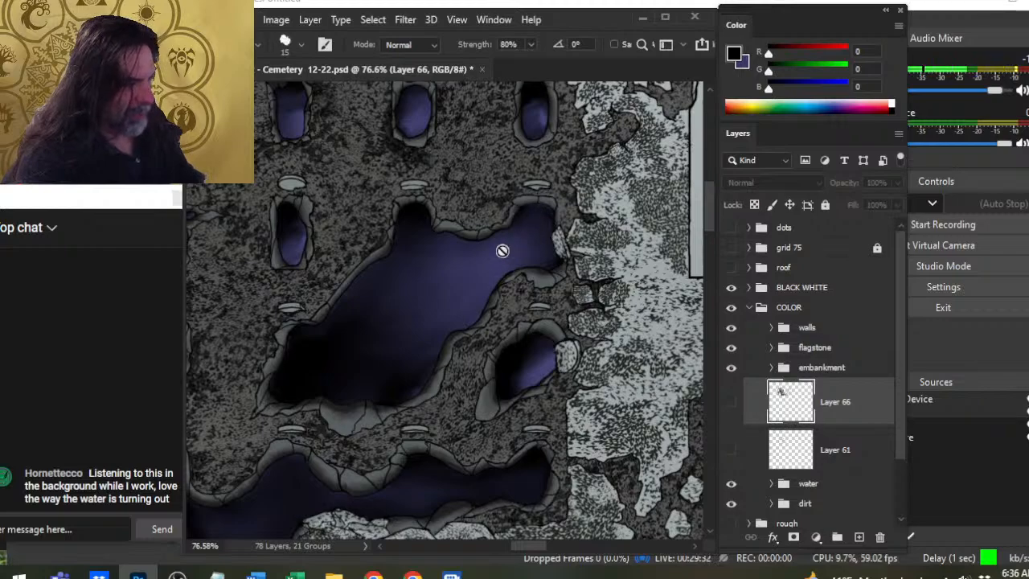
click(731, 404)
click(732, 404)
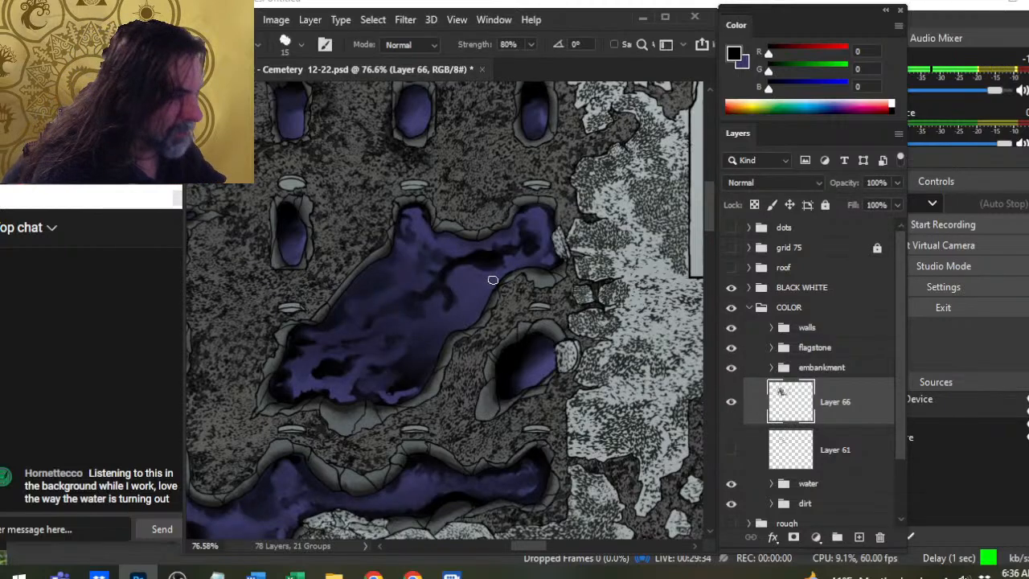
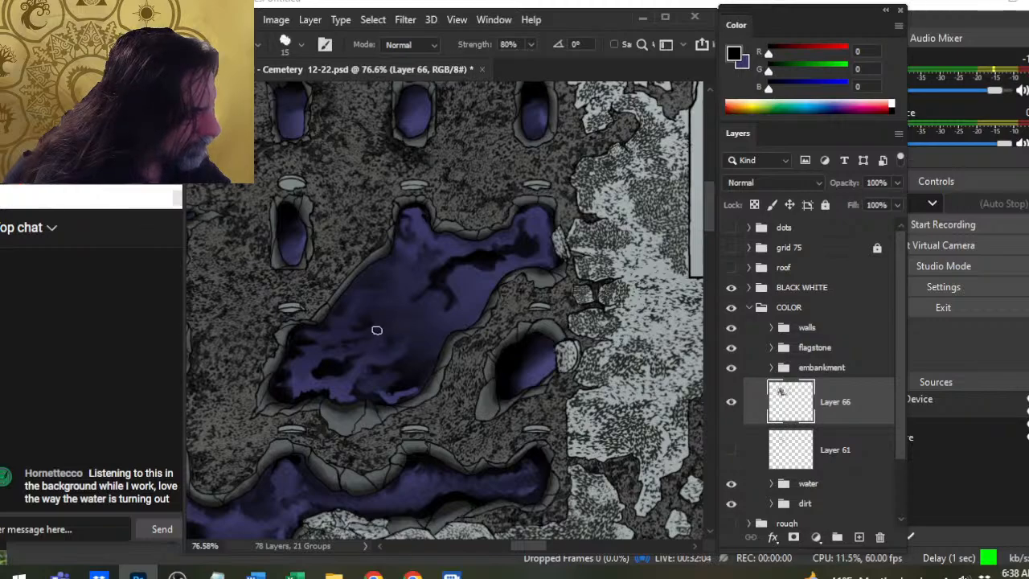
Smudge the swirls along the smaller pool's western shore softly with the 15 px tip at 40% strength
key(bracketleft)
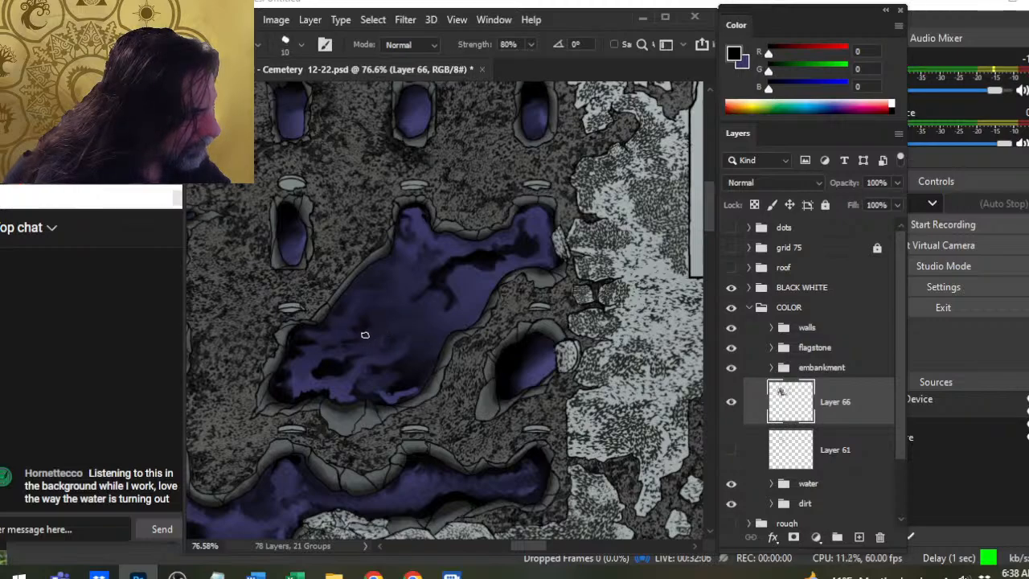
key(bracketleft)
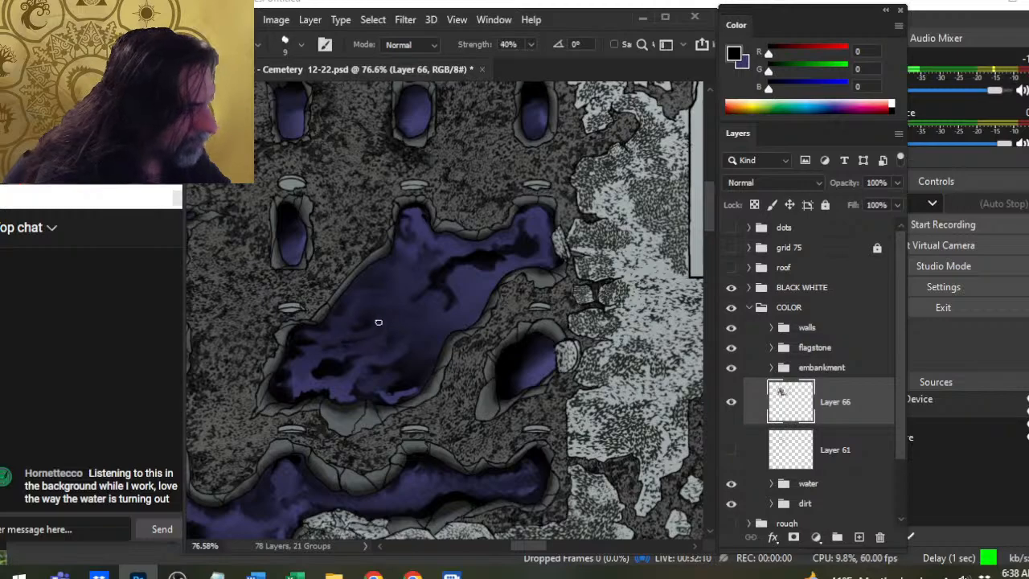
key(bracketright)
key(bracketright)
key(4)
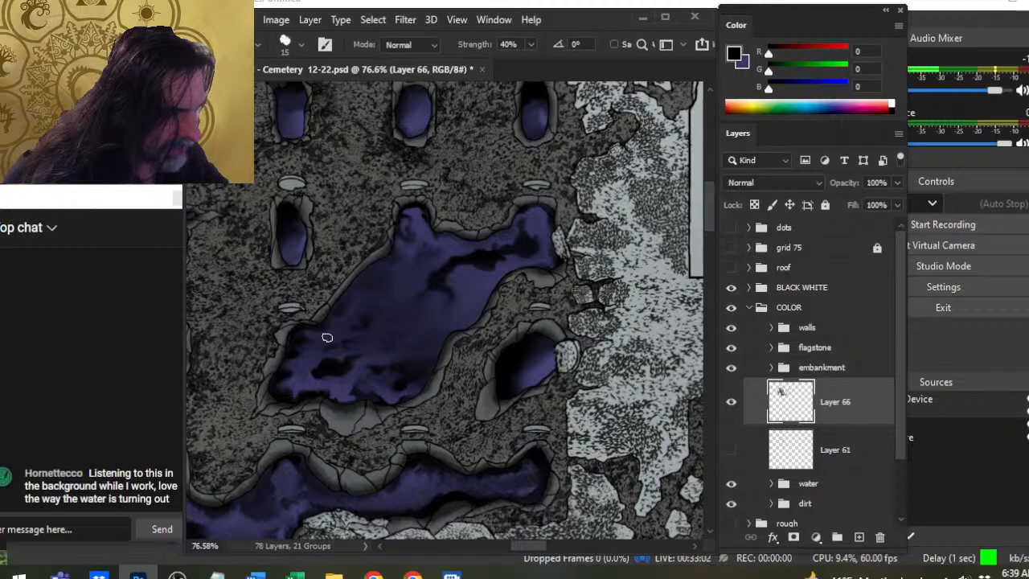
drag(327, 338, 353, 304)
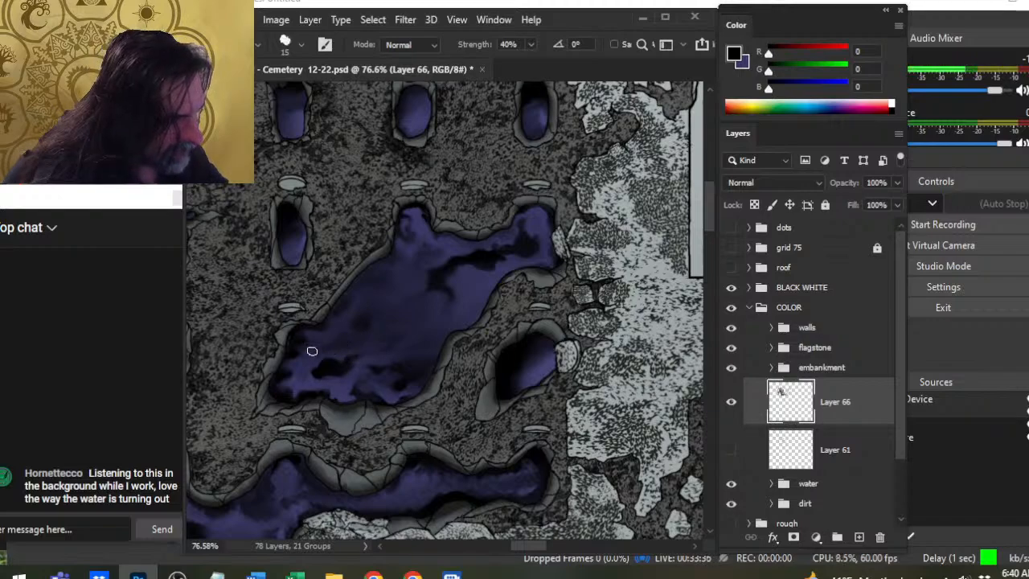
Smudge the black streaks in the smaller pool's northeastern arm into softer, wispier shapes at 40% strength
key(e)
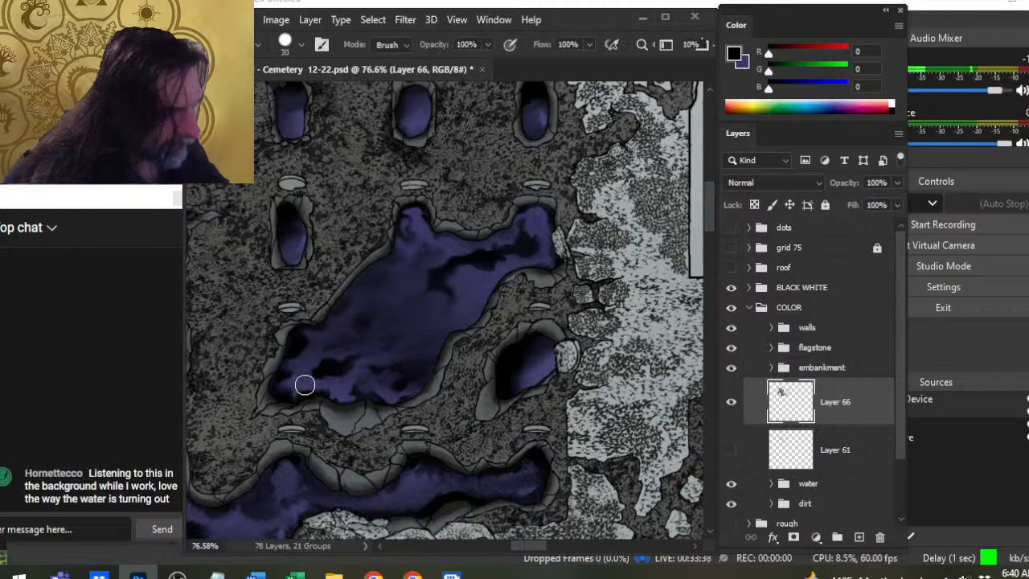
key(r)
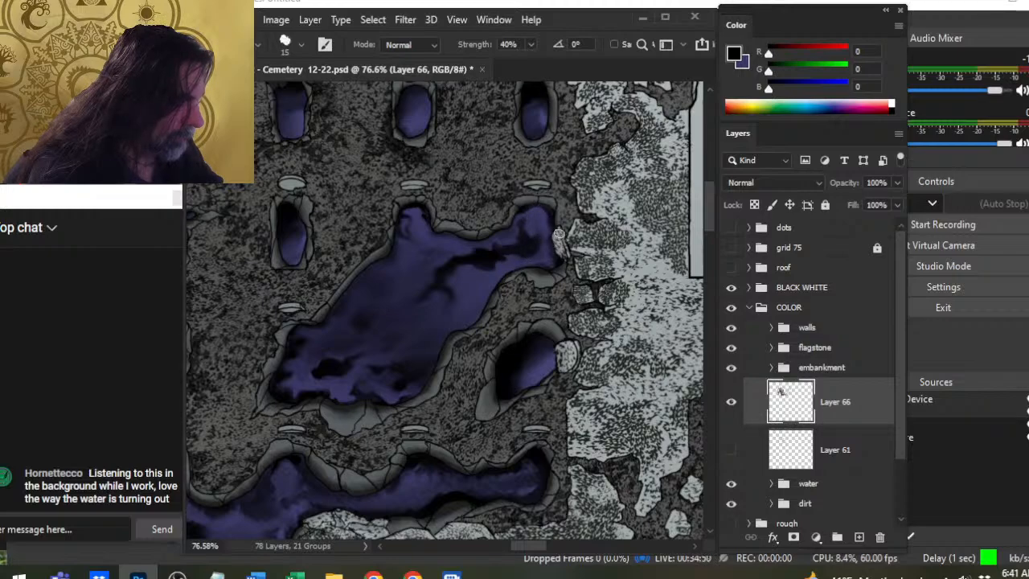
mouse_move(560, 232)
mouse_down()
mouse_move(542, 264)
mouse_move(555, 242)
mouse_move(539, 251)
mouse_move(540, 224)
mouse_move(535, 255)
mouse_move(543, 238)
mouse_move(535, 251)
mouse_move(530, 208)
mouse_move(548, 238)
mouse_move(541, 210)
mouse_move(527, 239)
mouse_move(536, 240)
mouse_move(532, 254)
mouse_move(536, 232)
mouse_move(531, 259)
mouse_move(534, 230)
mouse_move(536, 260)
mouse_up()
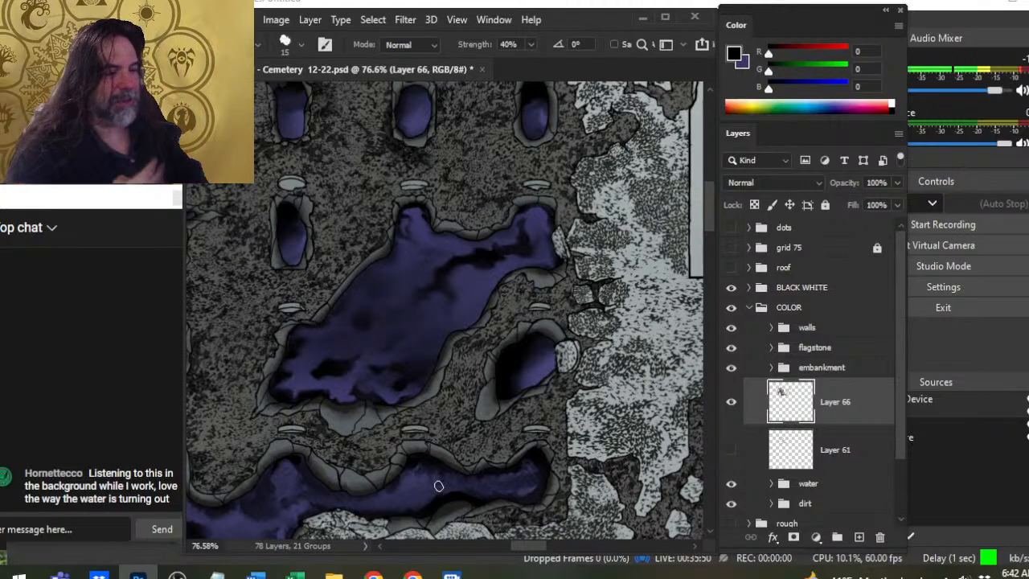
Smudge the violet and black water in the branching channel south of the smaller pool with the 15 px tip at 76% strength
drag(472, 346, 386, 331)
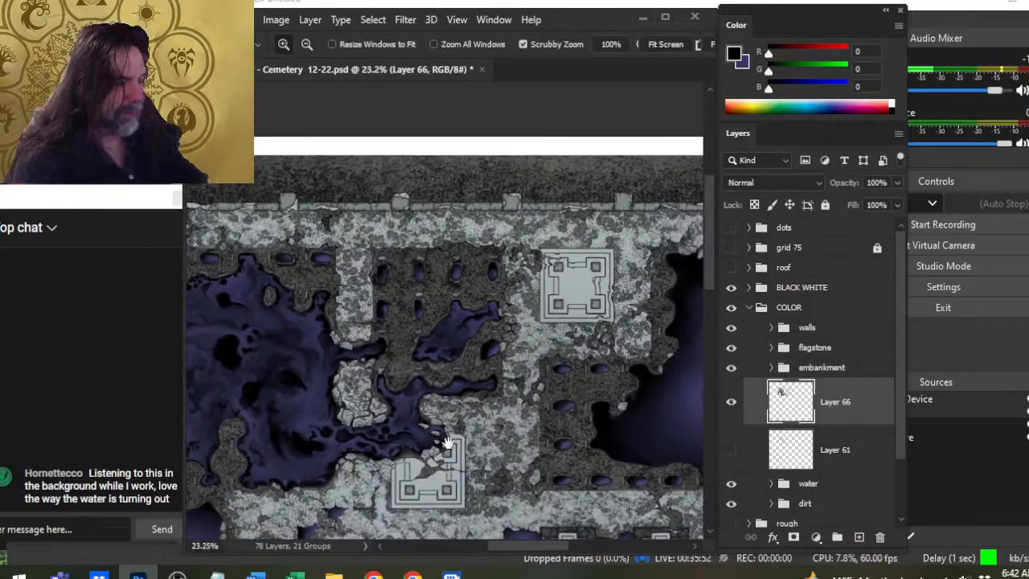
drag(448, 442, 478, 354)
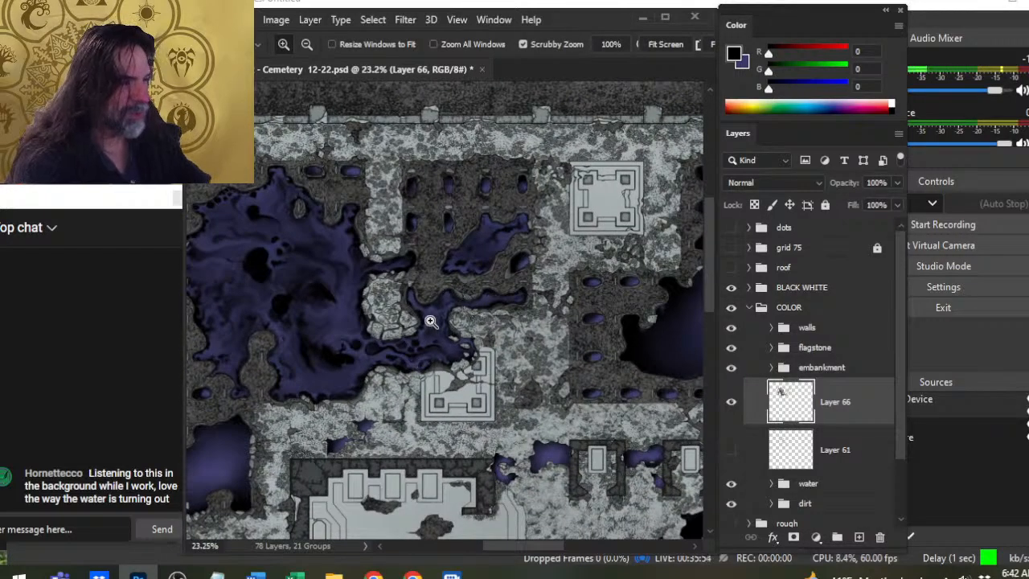
drag(431, 321, 514, 329)
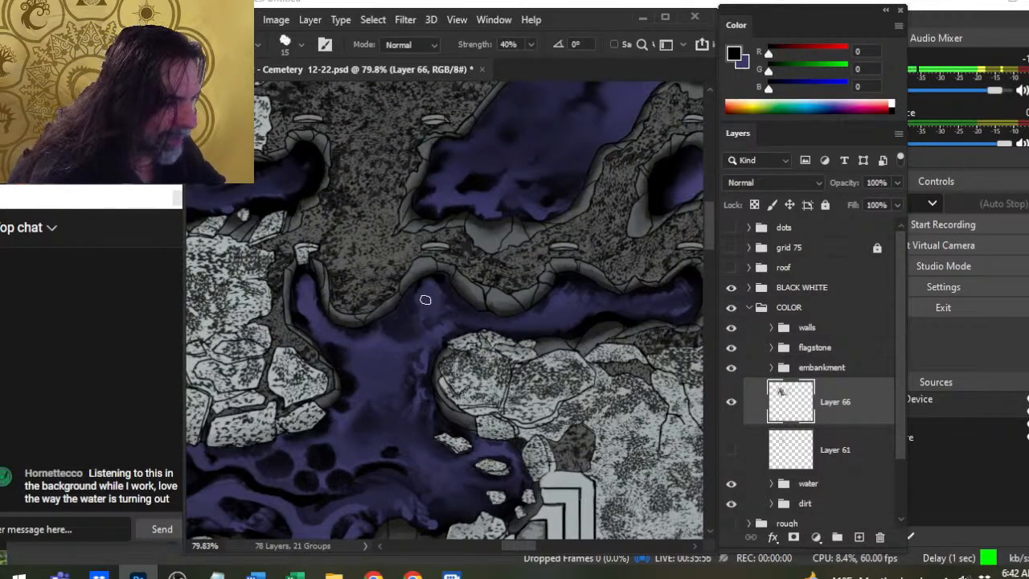
key(7)
key(6)
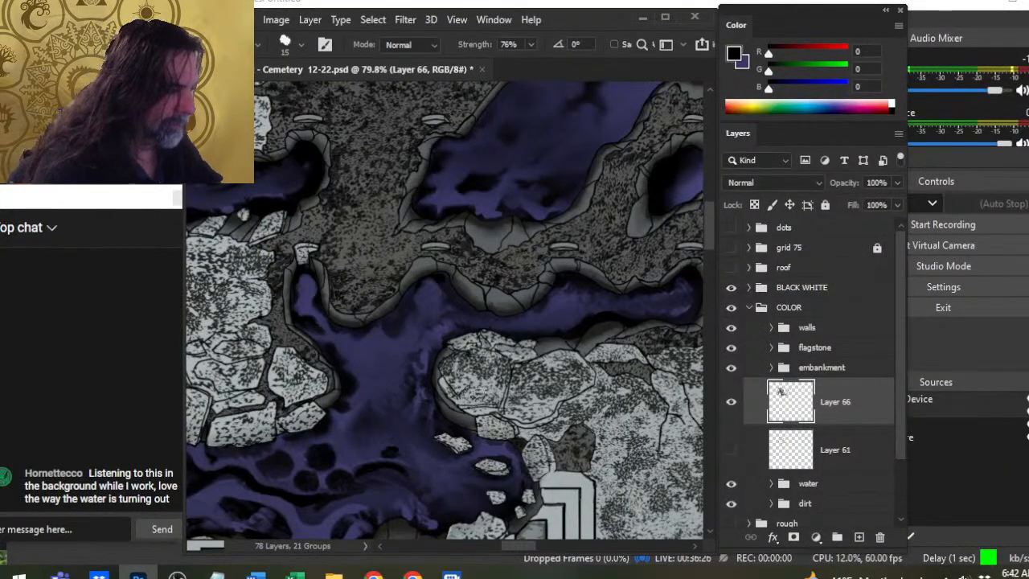
drag(402, 349, 453, 373)
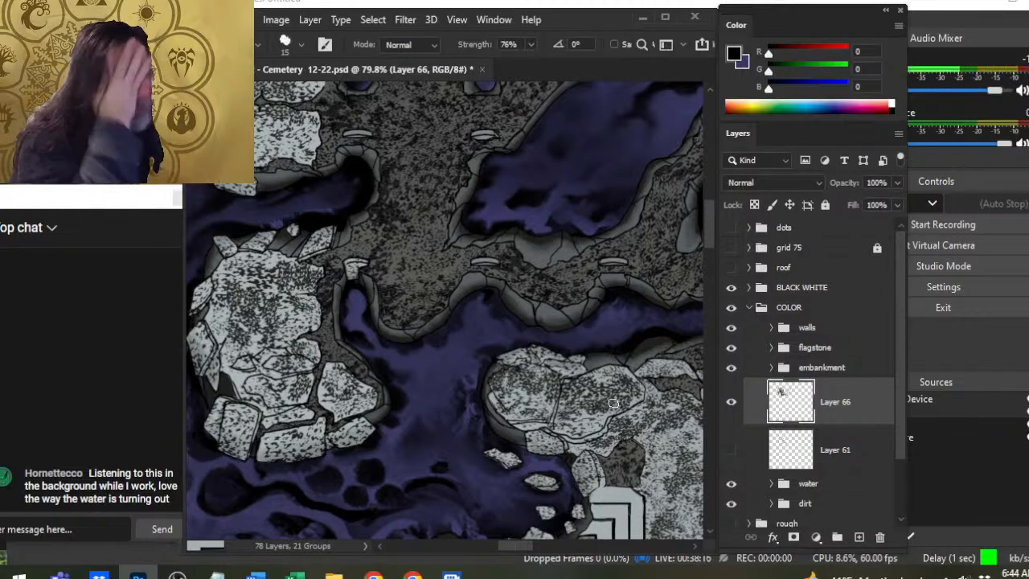
Paint jagged violet highlights in the western inlet and southeastern corner of the pool south of the large one with the 8 px brush
drag(390, 326, 333, 320)
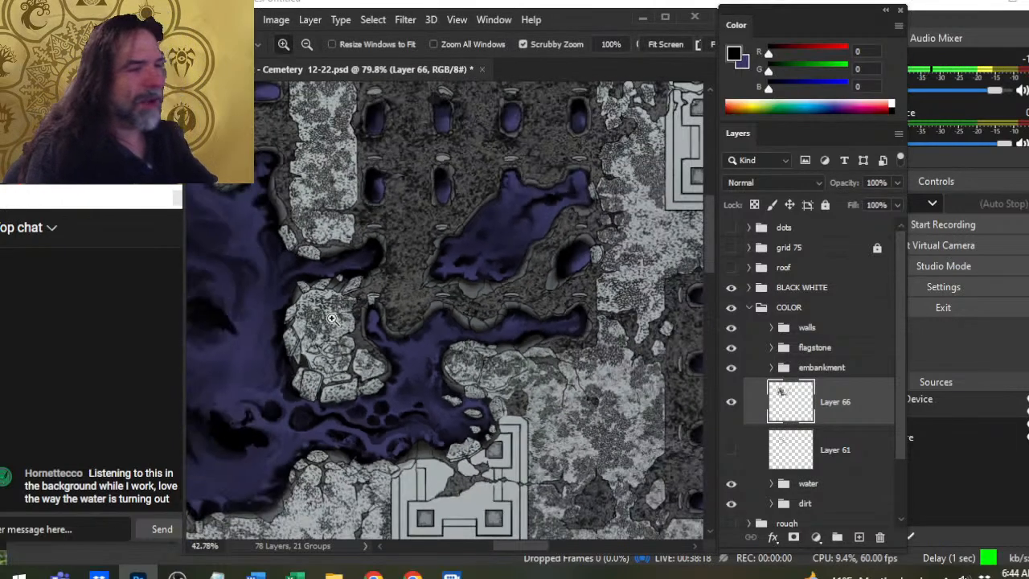
drag(408, 382, 391, 291)
drag(508, 349, 413, 341)
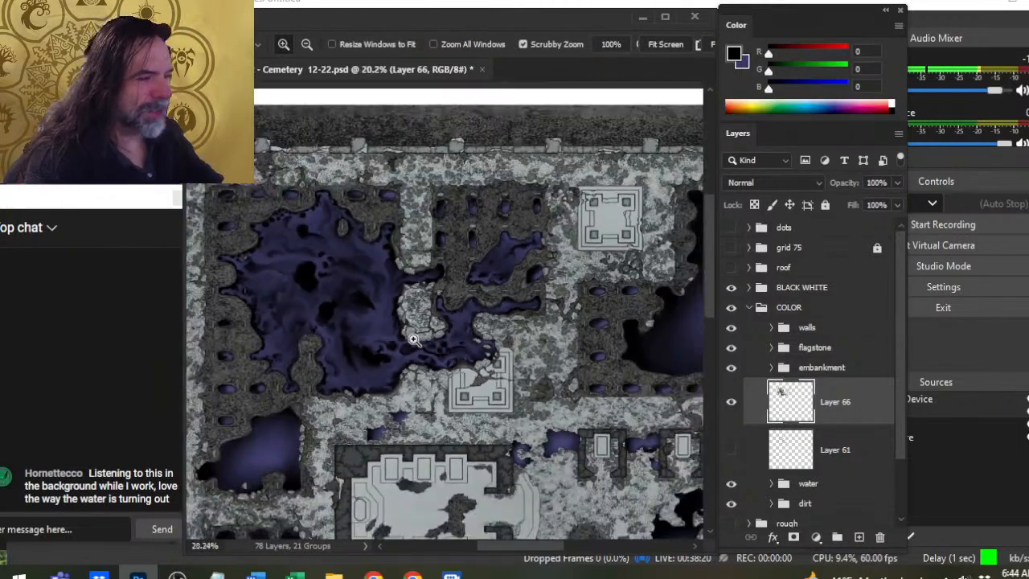
drag(345, 417, 484, 286)
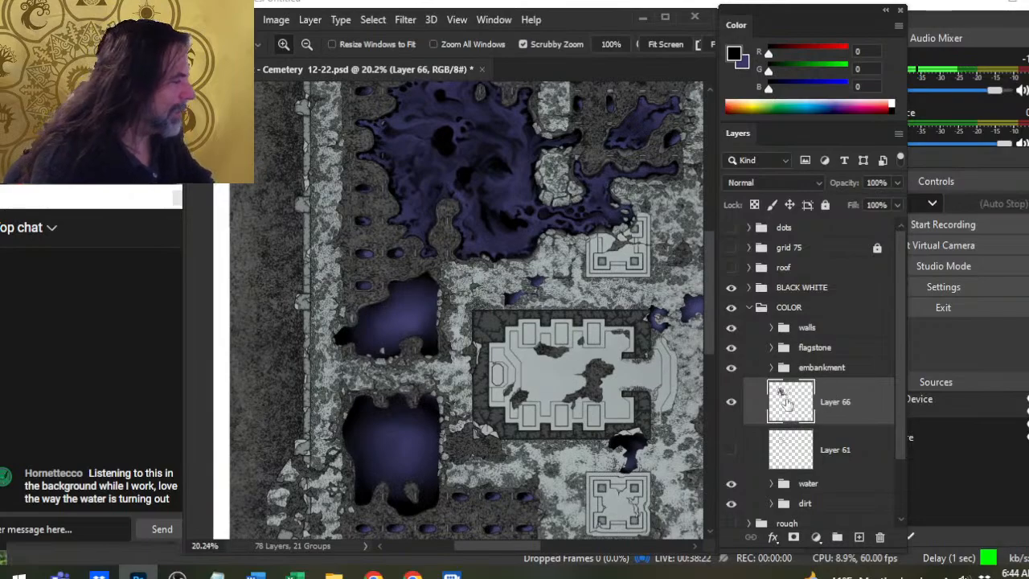
drag(368, 320, 428, 339)
alt+click(412, 339)
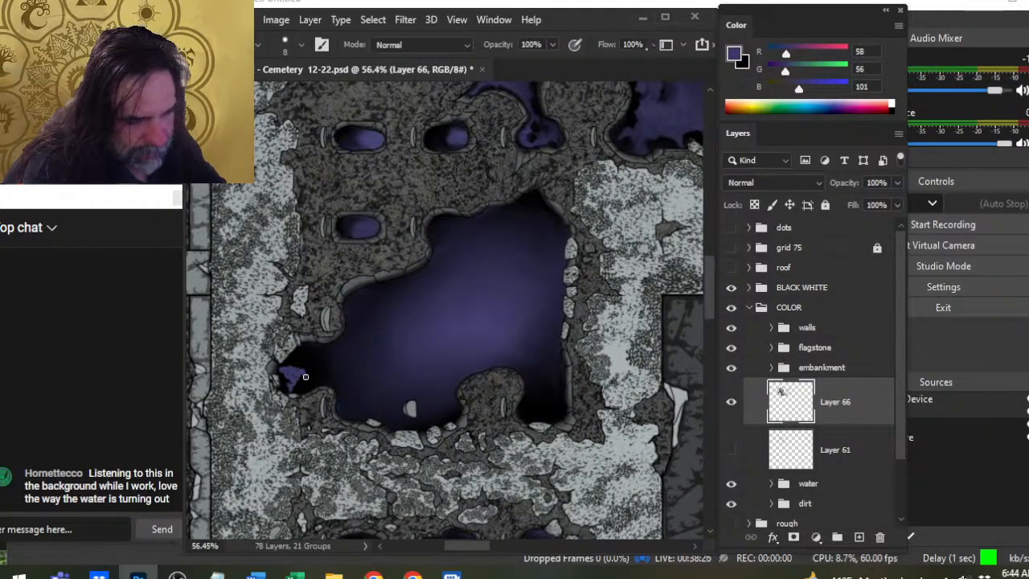
mouse_move(305, 376)
mouse_down()
mouse_move(314, 360)
mouse_move(293, 366)
mouse_move(302, 383)
mouse_move(279, 367)
mouse_move(331, 351)
mouse_up()
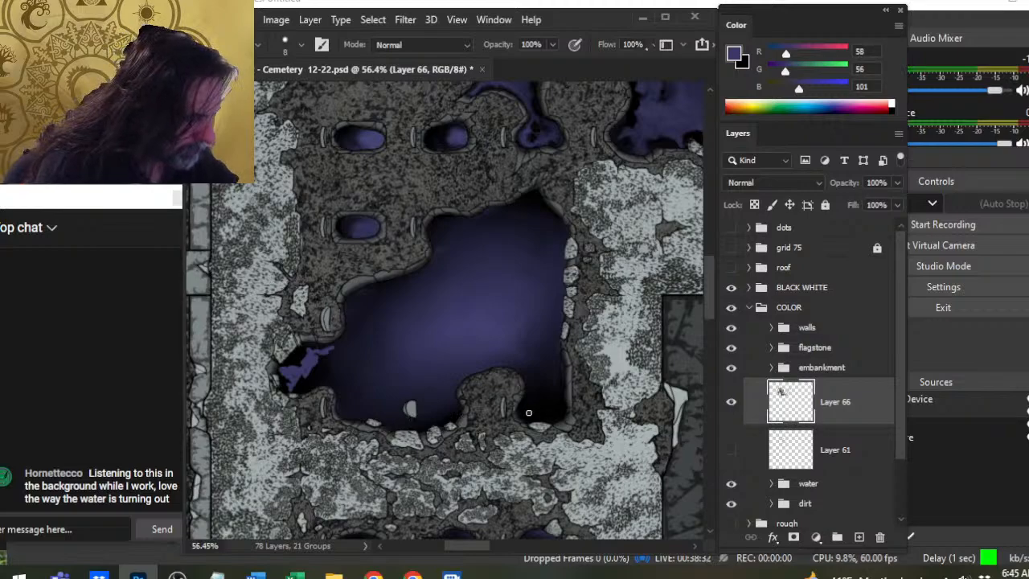
mouse_move(528, 416)
mouse_down()
mouse_move(560, 414)
mouse_move(538, 409)
mouse_move(543, 394)
mouse_move(539, 408)
mouse_move(526, 401)
mouse_move(537, 385)
mouse_move(538, 408)
mouse_move(545, 392)
mouse_move(537, 363)
mouse_move(550, 397)
mouse_move(555, 351)
mouse_move(552, 361)
mouse_move(530, 325)
mouse_up()
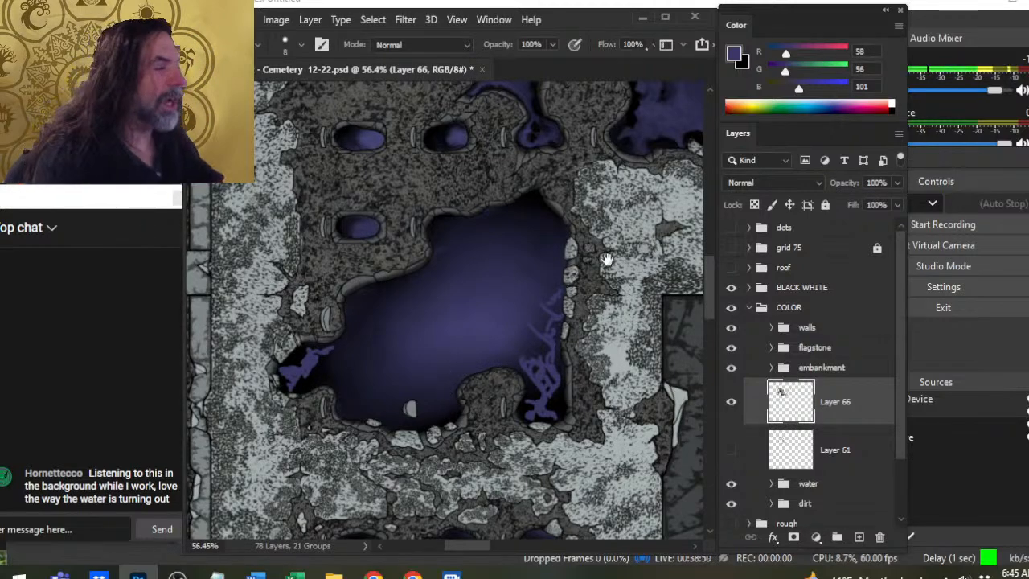
Dab a black spot near the smaller eastern pool's northwestern shore with the 8 px brush and smudge it into the water at 76% strength
drag(608, 261, 401, 422)
drag(575, 340, 395, 464)
drag(557, 358, 470, 374)
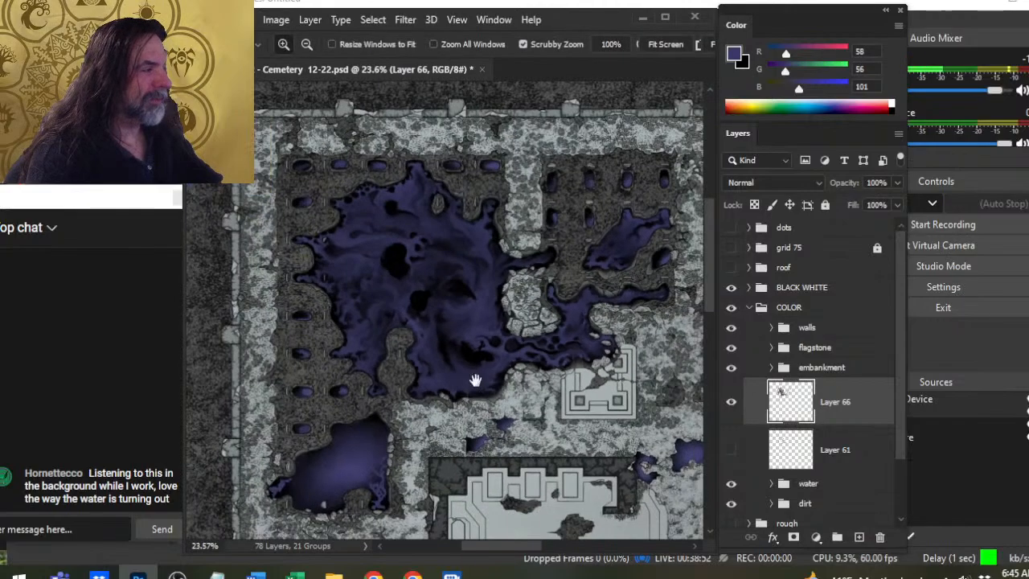
drag(568, 327, 423, 397)
drag(495, 314, 597, 298)
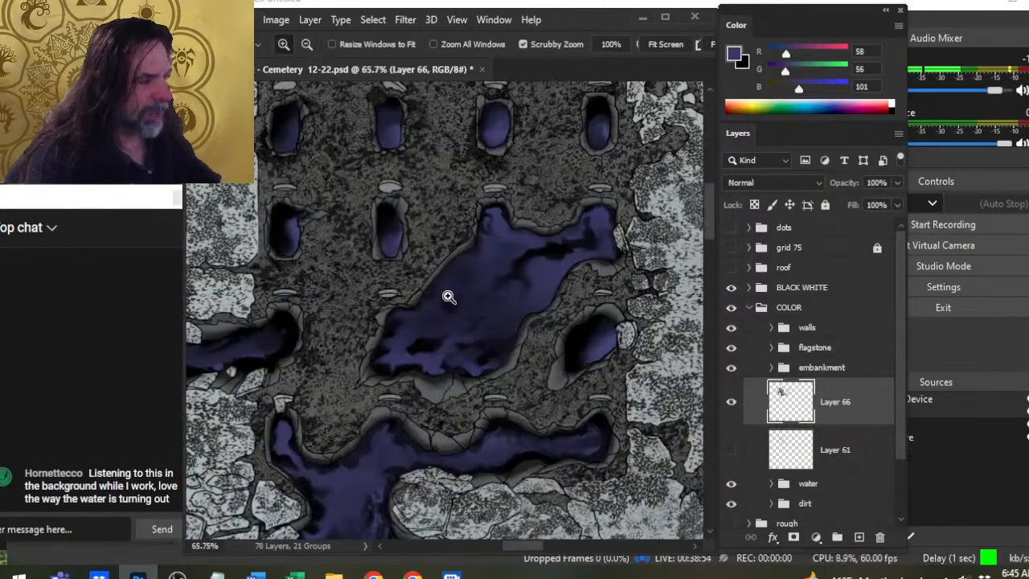
mouse_move(467, 306)
mouse_down()
mouse_move(441, 292)
mouse_move(462, 322)
mouse_move(455, 318)
mouse_up()
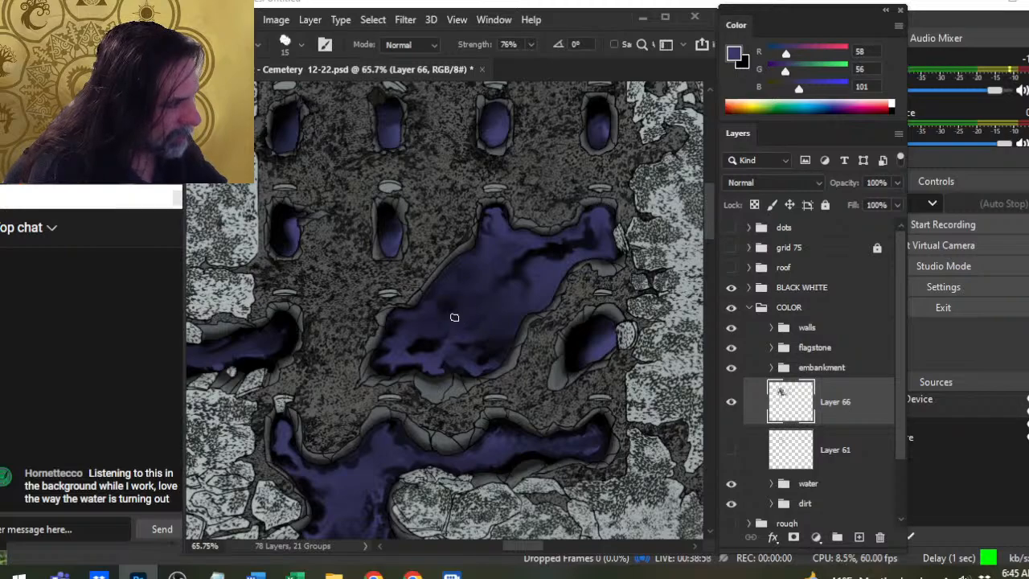
key(e)
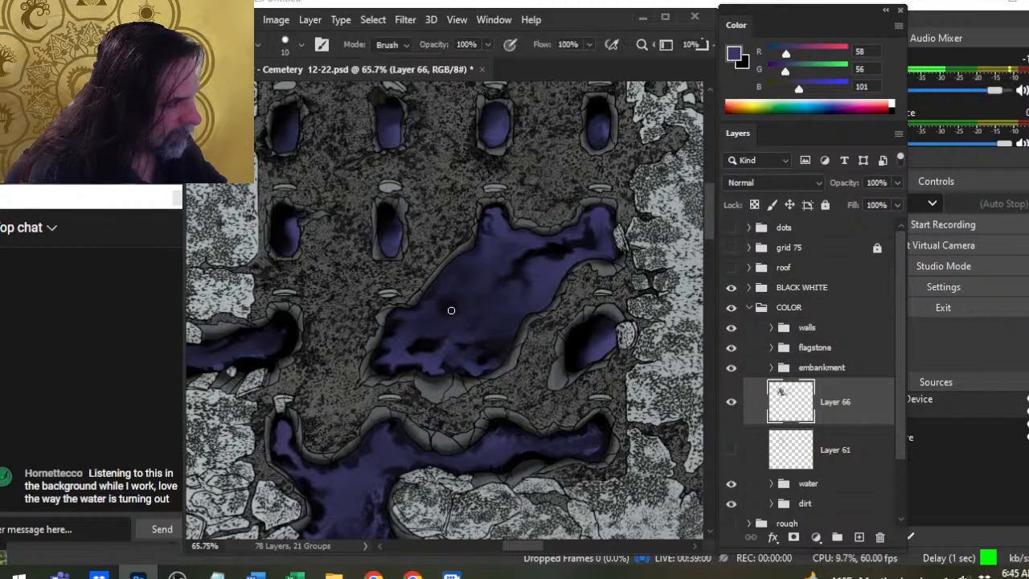
key(r)
key(b)
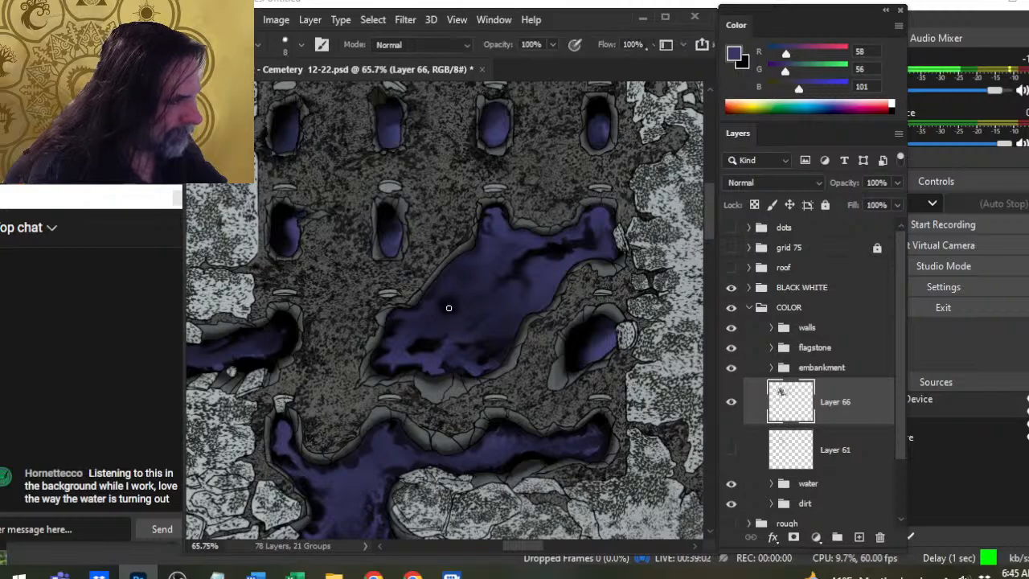
key(x)
click(448, 305)
key(r)
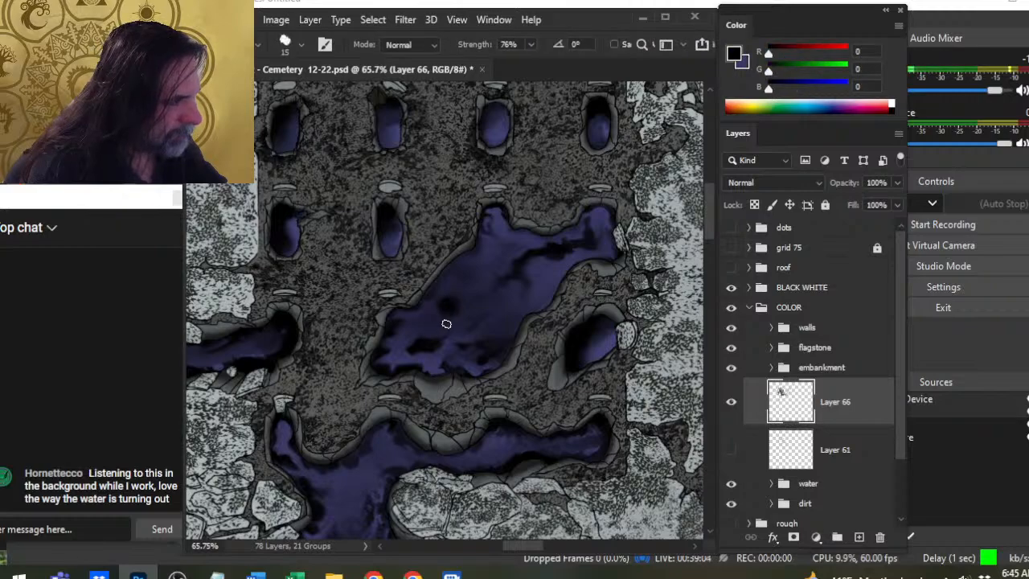
key(x)
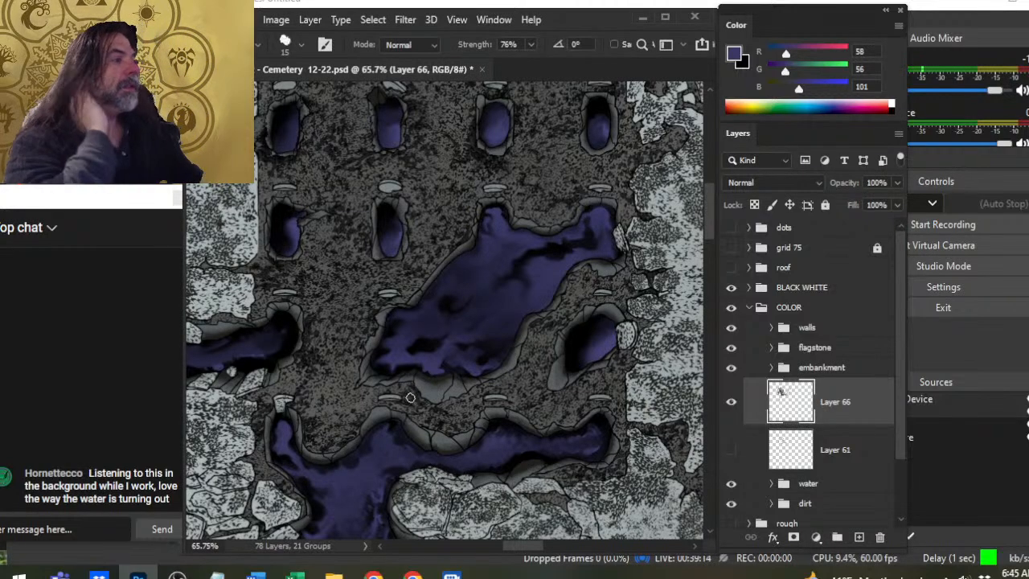
Paint a curved violet highlight in the southwestern corner of the pool south of the large one, undoing the trial black stroke near its inlet
key(z)
drag(589, 339, 501, 391)
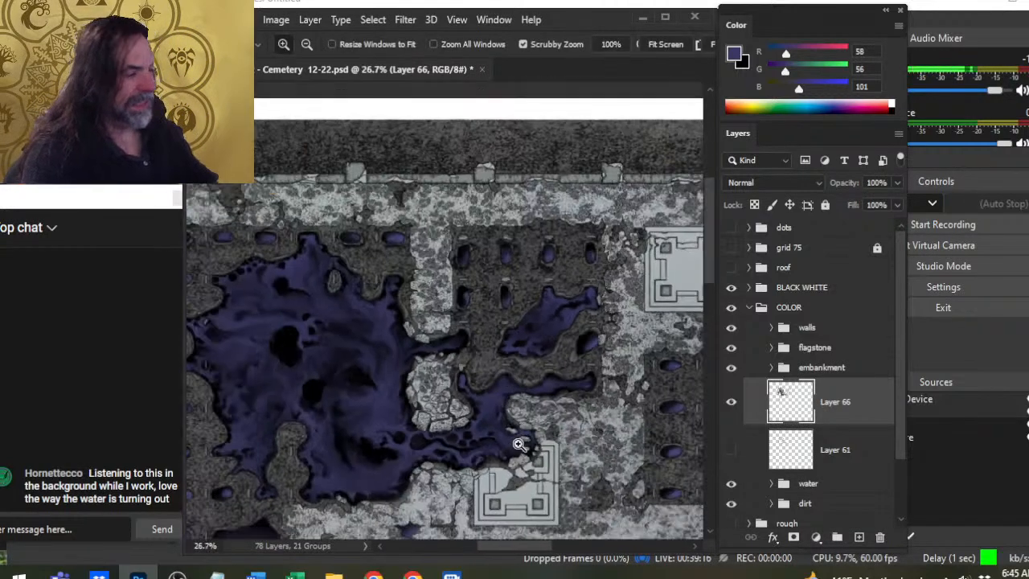
key(space)
drag(512, 432, 585, 253)
drag(392, 405, 431, 383)
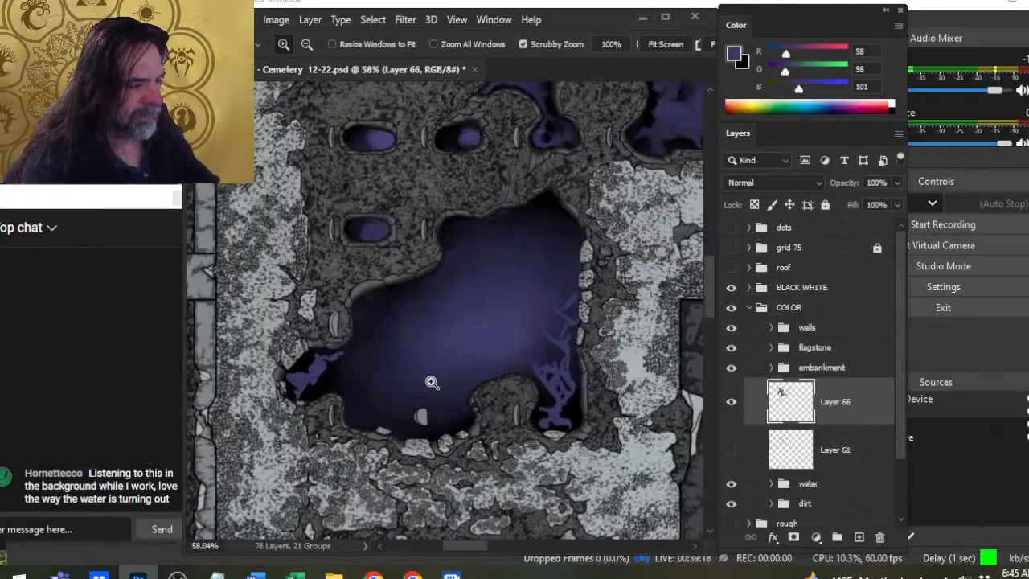
key(b)
key(x)
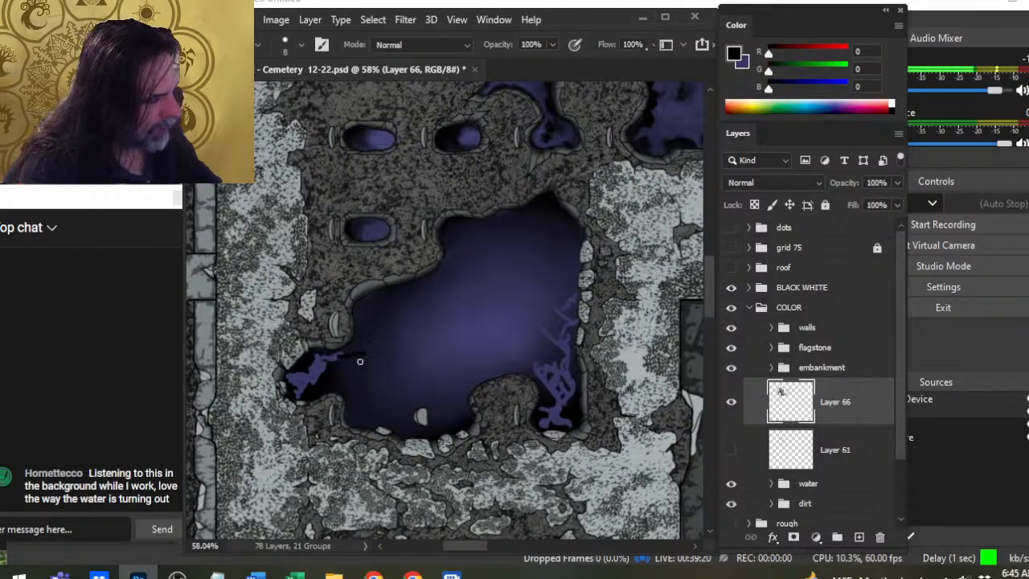
key(ctrl+z)
mouse_move(369, 422)
mouse_down()
mouse_move(377, 446)
mouse_move(353, 427)
mouse_move(373, 389)
mouse_move(361, 417)
mouse_move(357, 382)
mouse_move(323, 368)
mouse_move(325, 391)
mouse_move(312, 396)
mouse_move(343, 373)
mouse_up()
alt+click(368, 411)
key(ctrl+z)
key(ctrl+z)
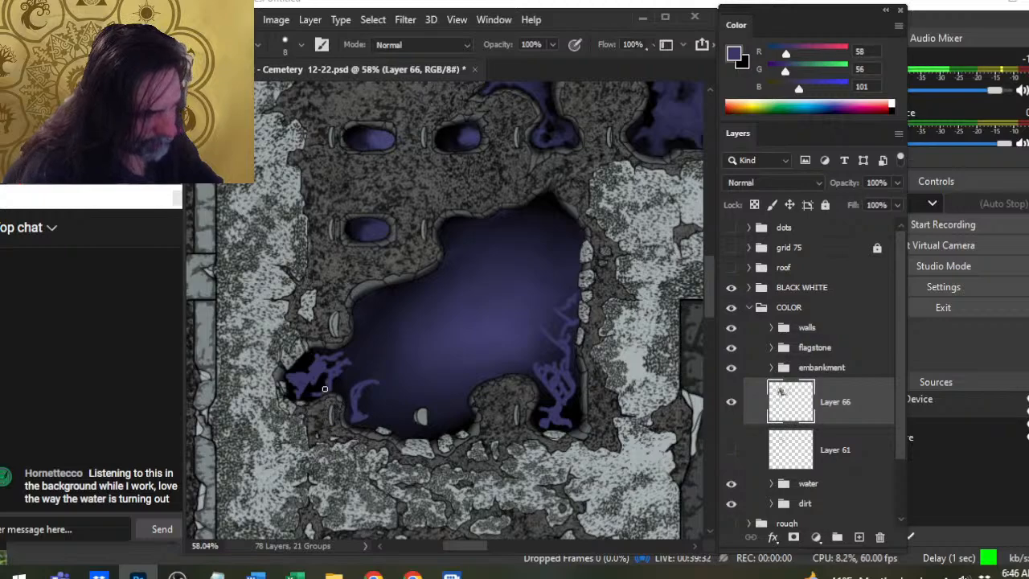
Extend the violet highlights from the western inlet along that pool's northwestern and northern shores to its northern tip with the 8 px brush
mouse_move(338, 357)
mouse_down()
mouse_move(360, 346)
mouse_move(361, 312)
mouse_up()
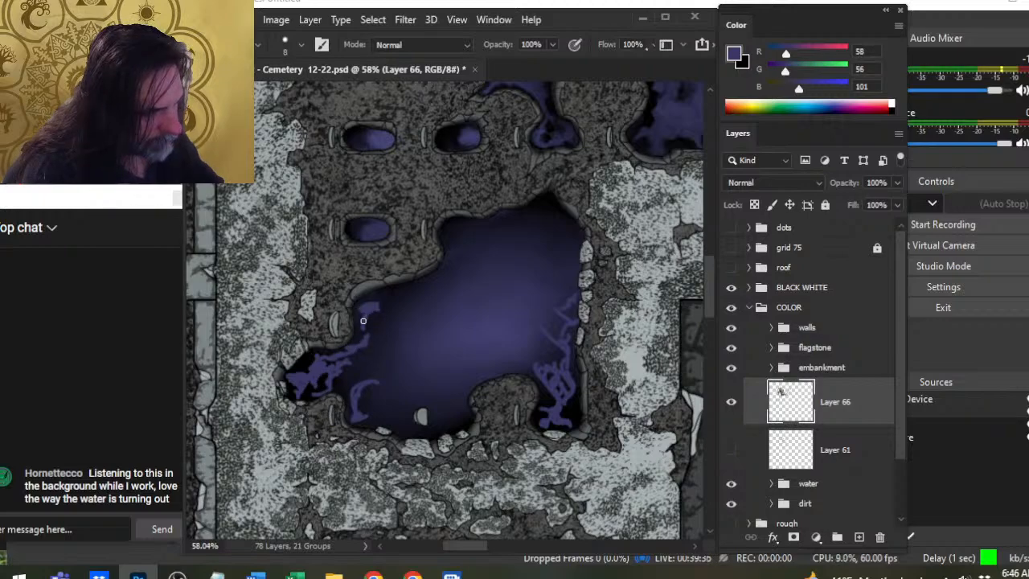
drag(391, 291, 417, 282)
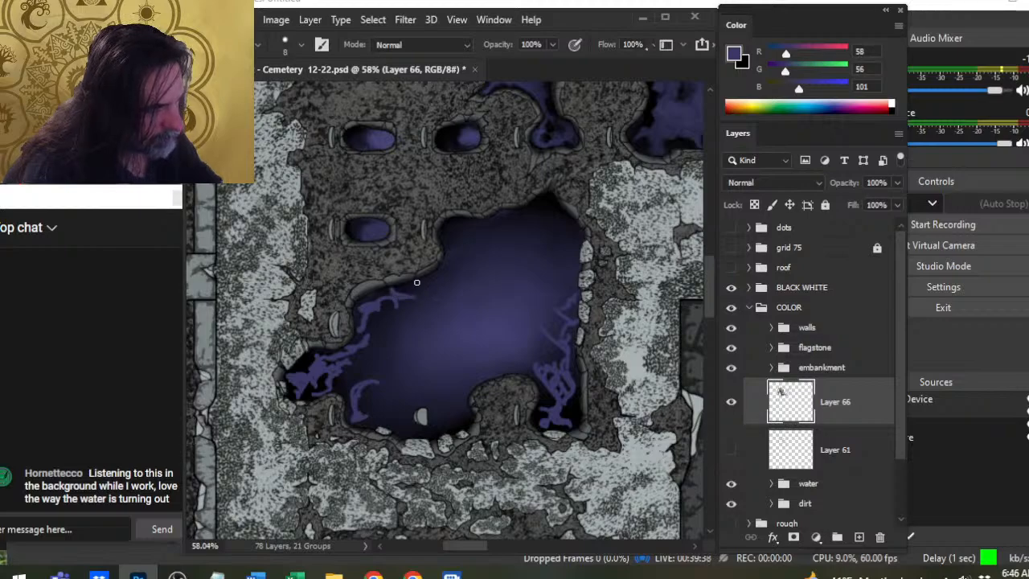
mouse_move(449, 242)
mouse_down()
mouse_move(463, 227)
mouse_move(502, 235)
mouse_move(508, 217)
mouse_move(547, 206)
mouse_up()
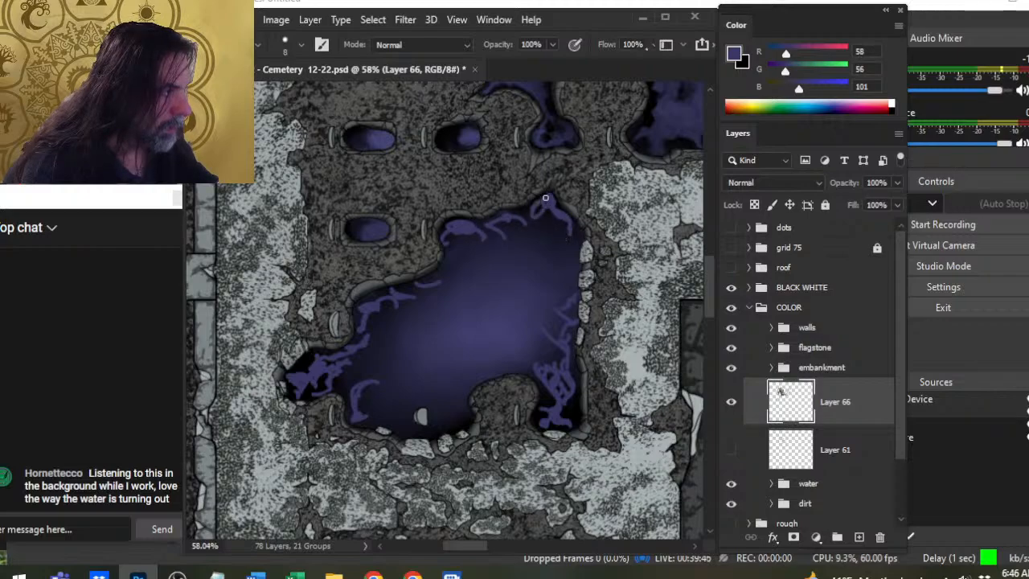
mouse_move(545, 197)
mouse_down()
mouse_move(538, 226)
mouse_move(532, 212)
mouse_up()
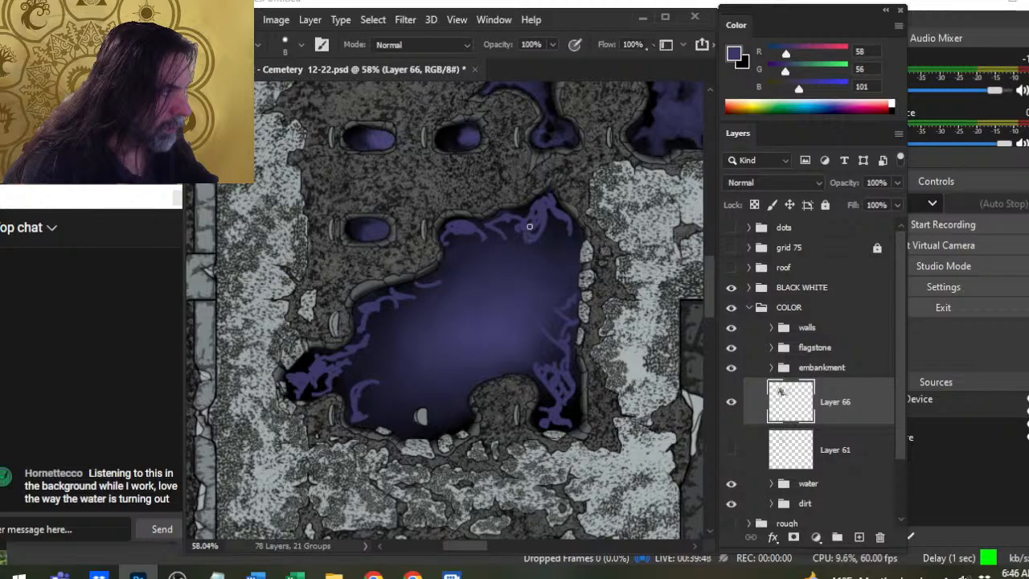
Paint a violet patch below the pool's northern tip with the 15 px brush and more highlights down the eastern shore with the 8 px brush
key(bracketright)
key(bracketright)
key(bracketright)
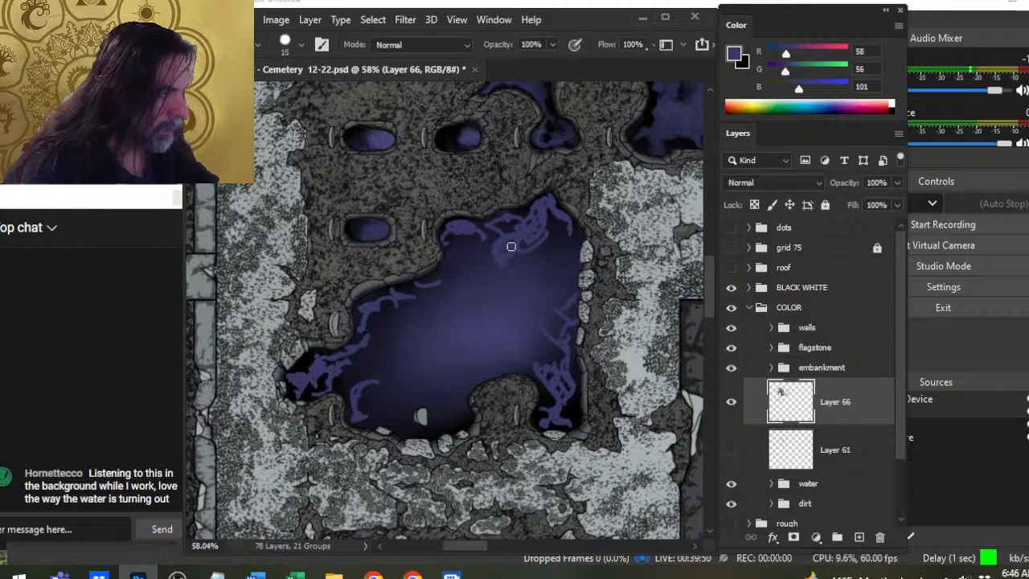
key(bracketleft)
key(bracketleft)
key(bracketleft)
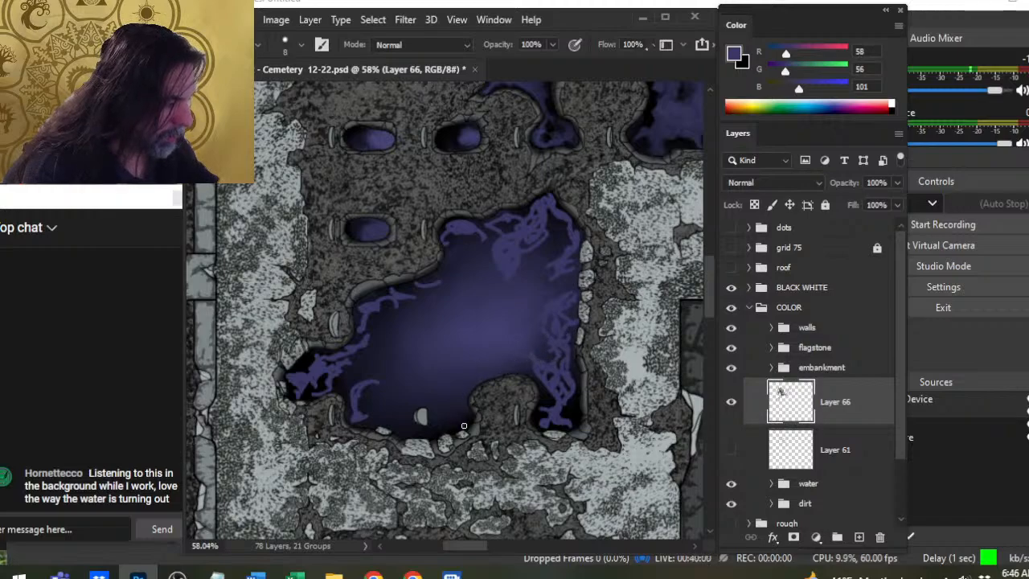
Paint branching violet highlights along the pool's southern shore and in its southwestern corner with the 8 px brush
drag(462, 419, 456, 393)
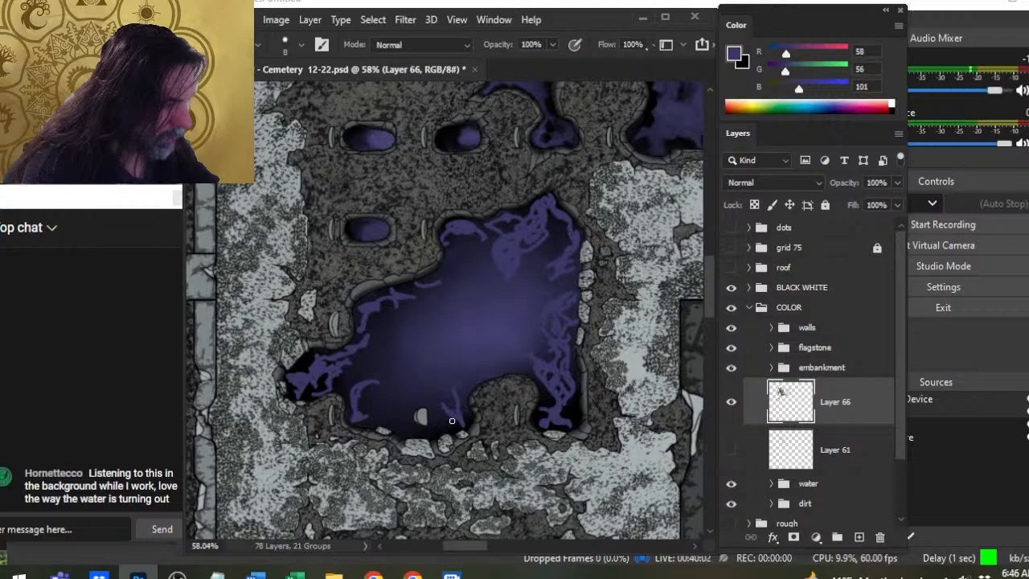
mouse_move(430, 436)
mouse_down()
mouse_move(415, 407)
mouse_move(403, 439)
mouse_move(388, 411)
mouse_move(379, 428)
mouse_move(375, 415)
mouse_move(361, 419)
mouse_move(377, 425)
mouse_move(361, 416)
mouse_move(370, 386)
mouse_up()
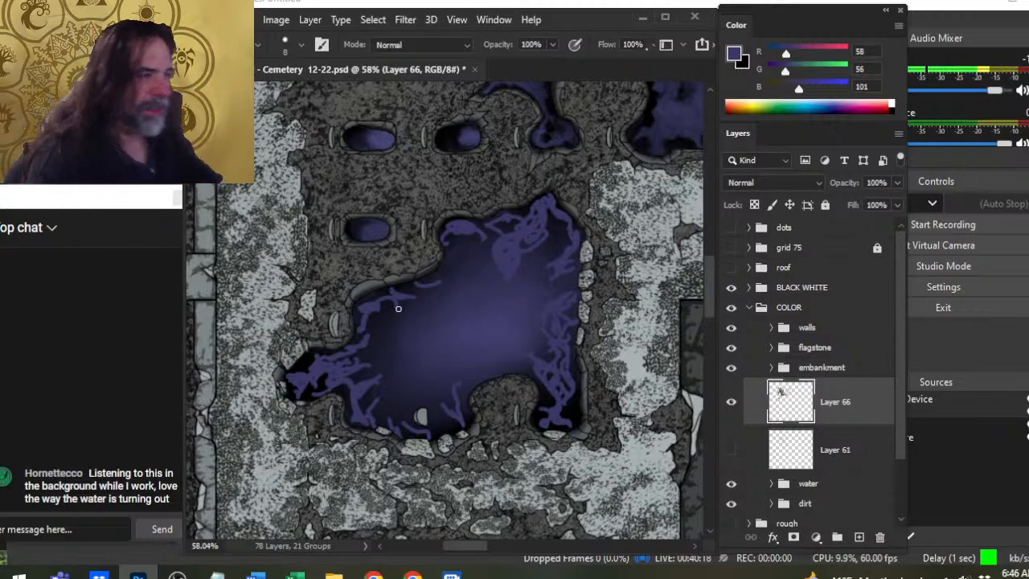
Smudge the violet highlights along the pool's northern and northwestern shores into the water at 76% strength, using 15 and 20 px tips
key(r)
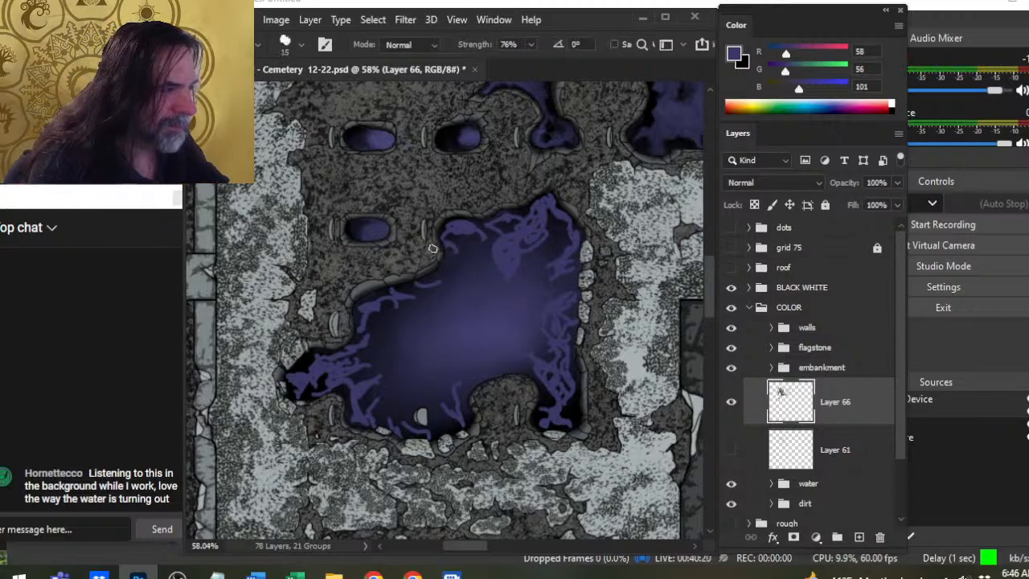
key(b)
key(r)
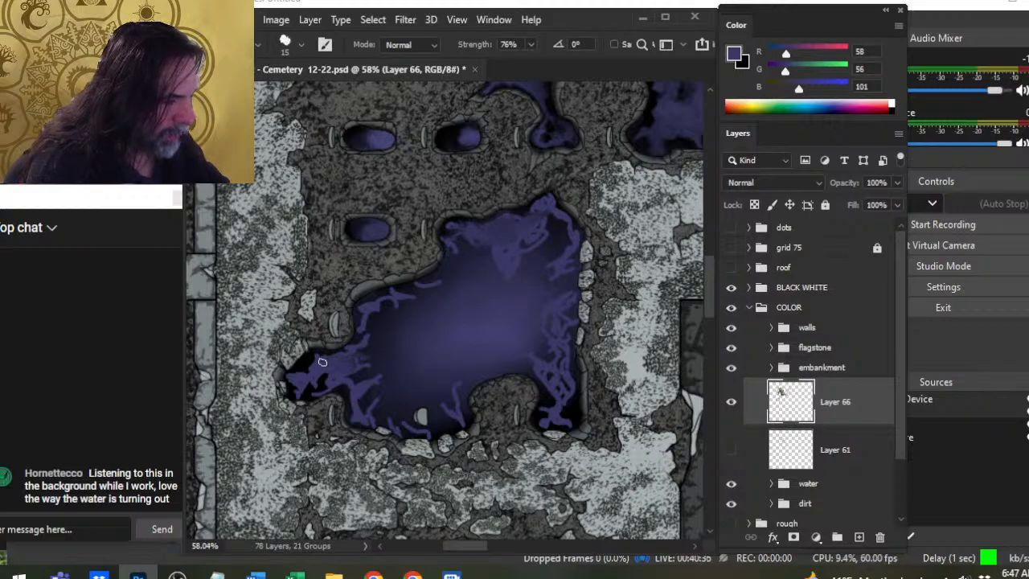
key(bracketright)
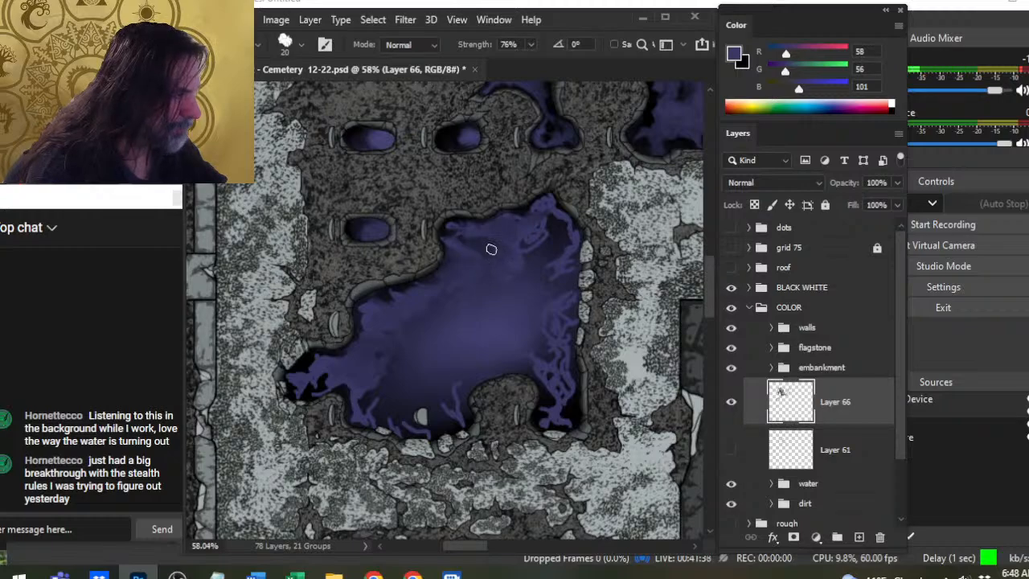
mouse_move(532, 236)
mouse_down()
mouse_move(560, 237)
mouse_move(554, 252)
mouse_move(556, 211)
mouse_up()
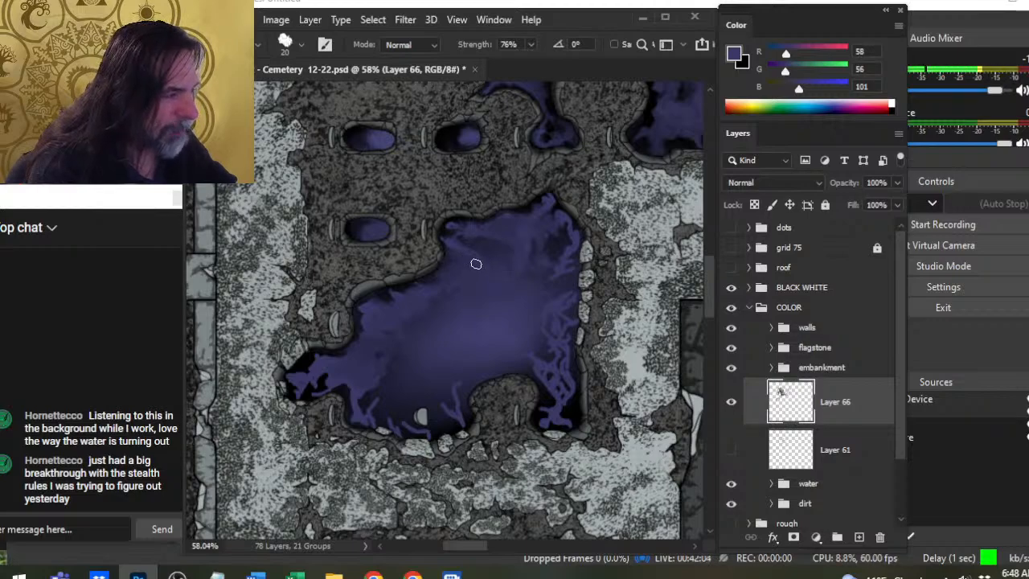
Paint a black spot in the upper middle of the pool and smudge it into a curved streak with the 20 px tip
key(b)
key(x)
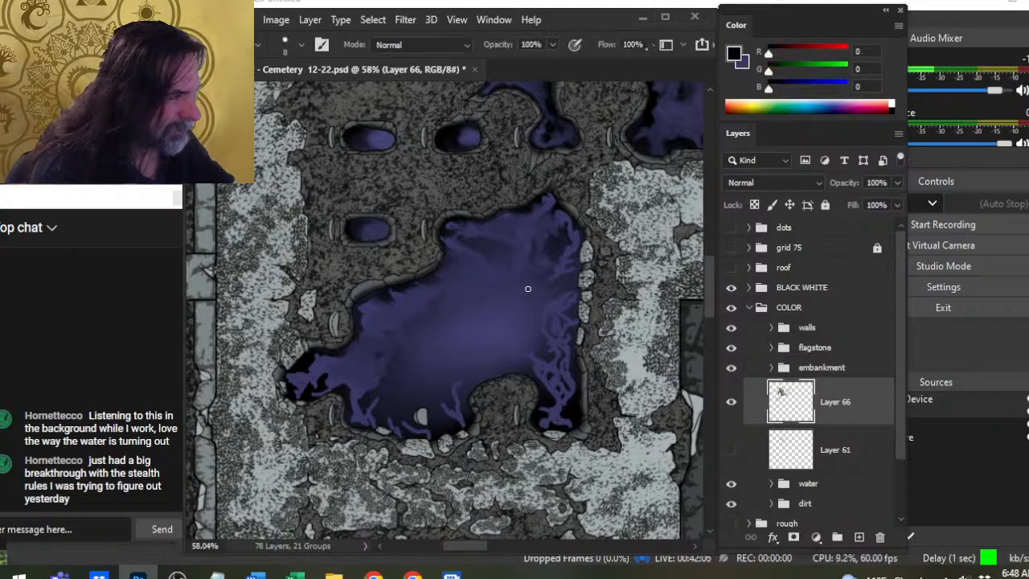
mouse_move(524, 288)
mouse_down()
mouse_move(496, 255)
mouse_move(505, 260)
mouse_move(497, 290)
mouse_move(504, 263)
mouse_move(510, 270)
mouse_move(499, 259)
mouse_move(504, 286)
mouse_move(508, 259)
mouse_move(514, 287)
mouse_move(519, 254)
mouse_move(506, 283)
mouse_move(517, 252)
mouse_move(518, 282)
mouse_up()
key(r)
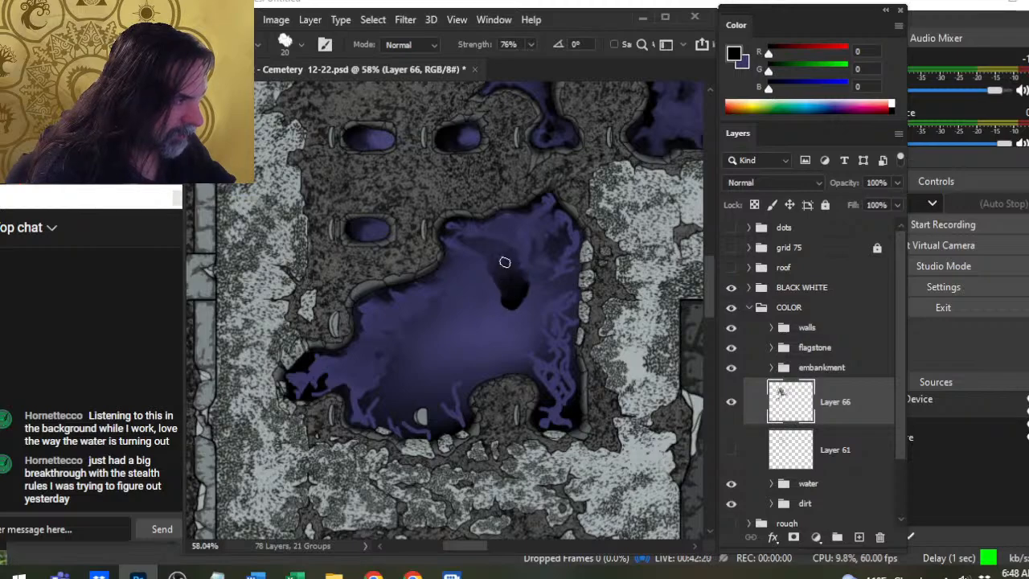
mouse_move(514, 279)
mouse_down()
mouse_move(522, 271)
mouse_move(510, 302)
mouse_move(526, 232)
mouse_move(514, 297)
mouse_move(464, 335)
mouse_move(492, 302)
mouse_up()
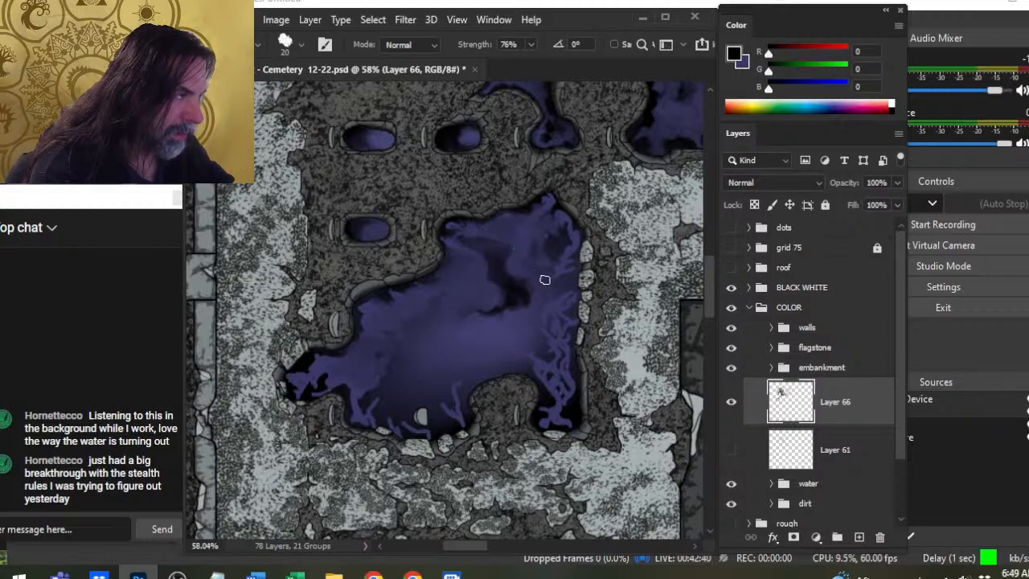
Add black between the dark streak and the pool's northeastern shore and smudge both into curling swirls at 76% strength
key(b)
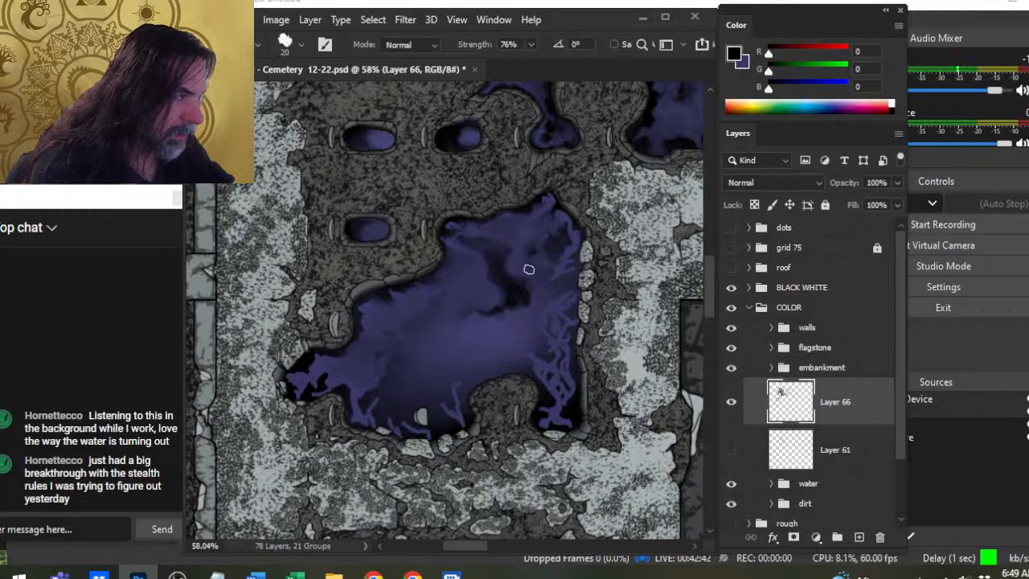
key(b)
key(r)
mouse_move(533, 253)
mouse_down()
mouse_move(531, 263)
mouse_move(526, 242)
mouse_move(522, 260)
mouse_move(543, 277)
mouse_up()
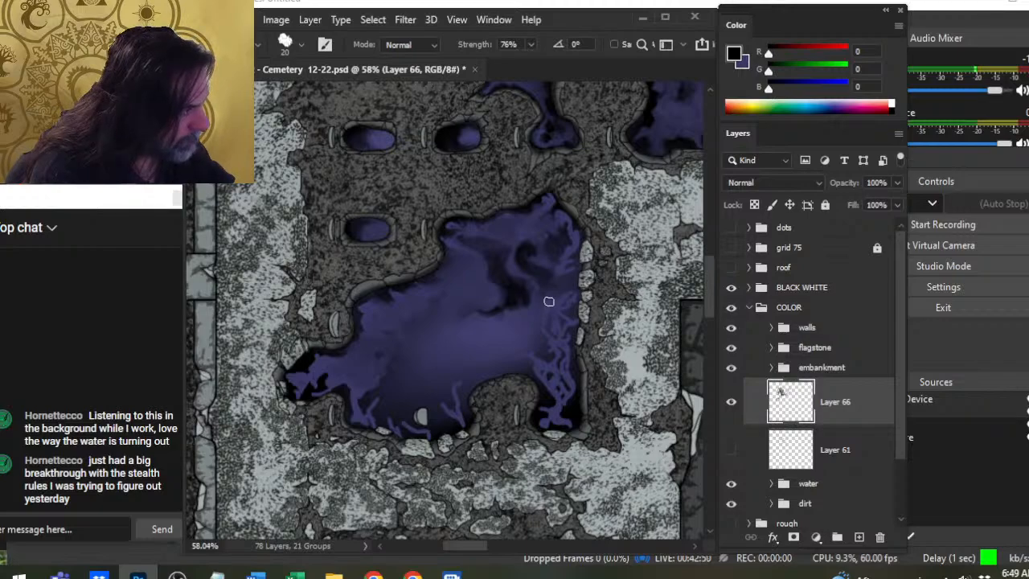
mouse_move(528, 294)
mouse_down()
mouse_move(519, 292)
mouse_move(515, 311)
mouse_move(522, 307)
mouse_up()
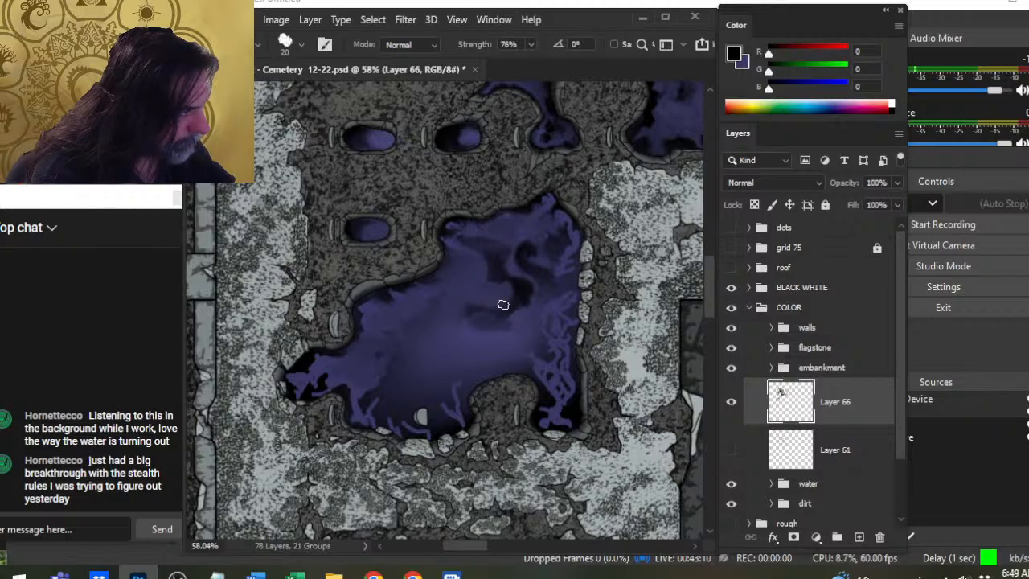
drag(497, 293, 493, 329)
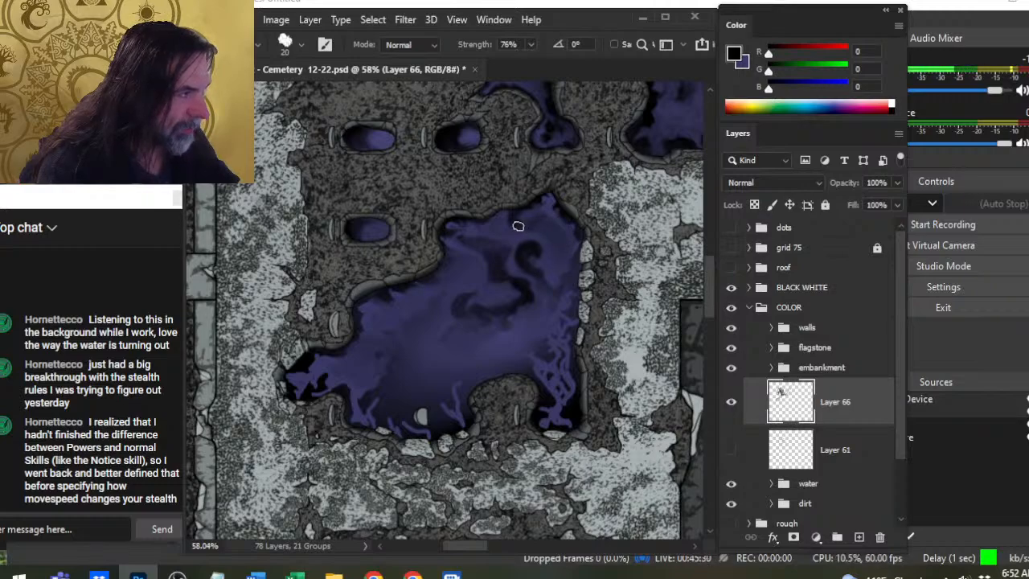
Darken the water below the pool's northern tip with a black stroke and smudge it into a swirl with the 15 px tip
key(e)
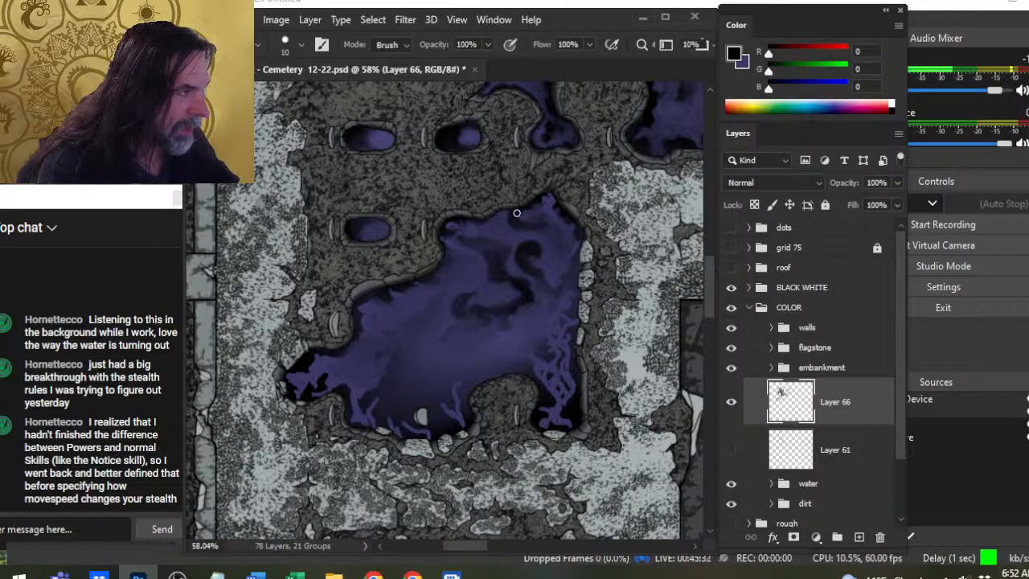
key(b)
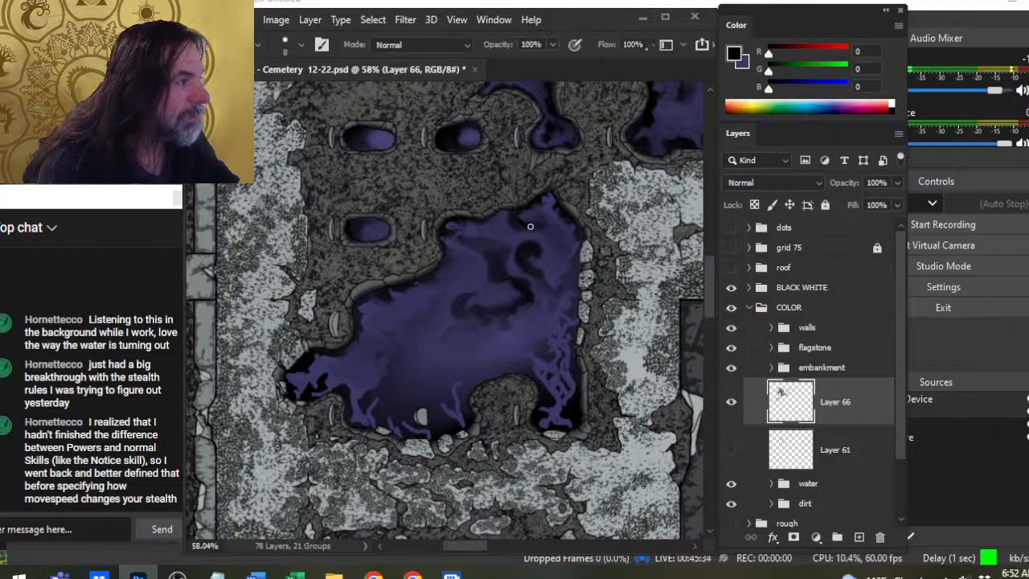
key(x)
key(x)
drag(530, 228, 518, 220)
key(r)
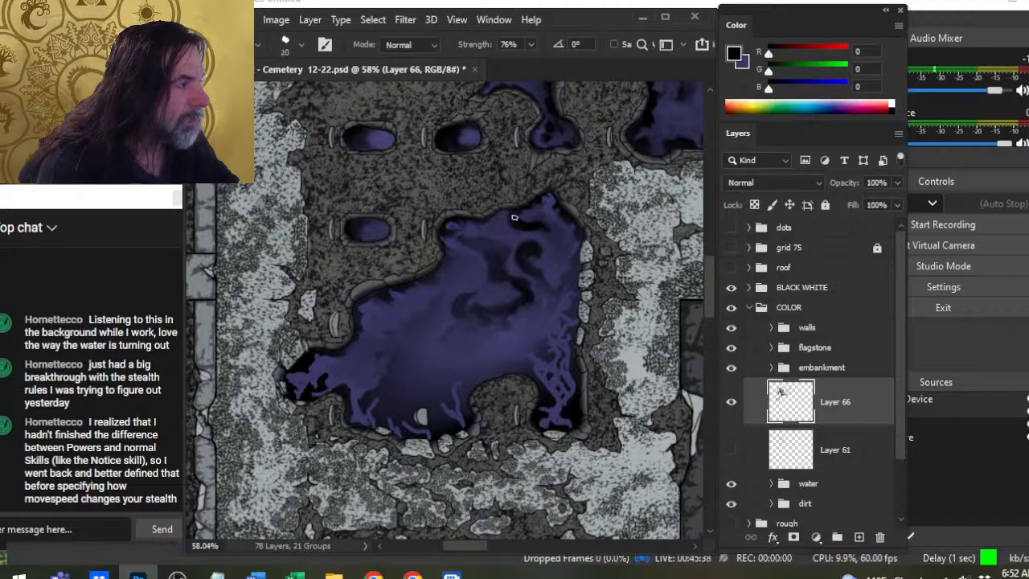
key(bracketleft)
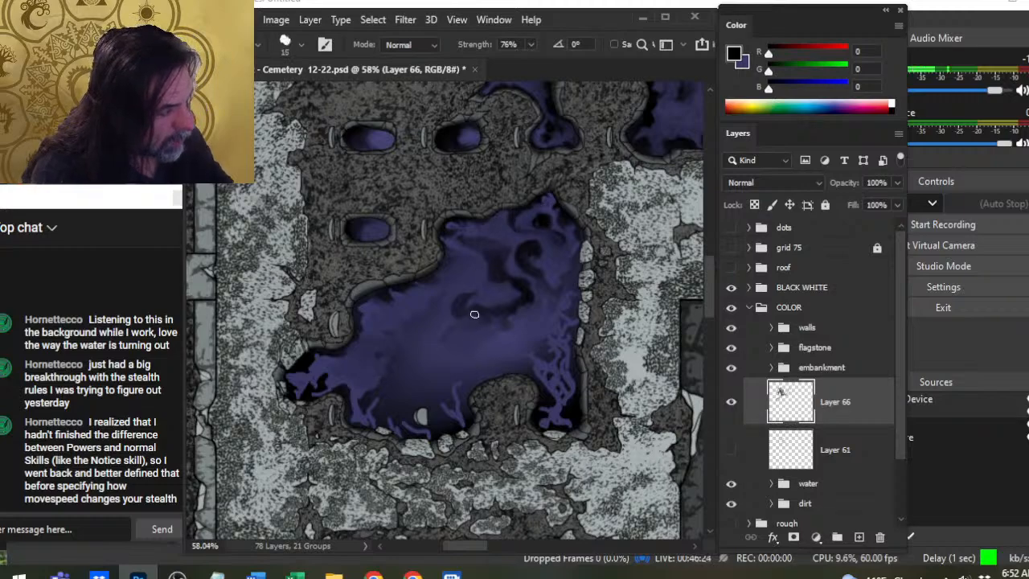
Smudge the central swirl southwest with a 30 px tip and blend the remaining shoreline highlights with 25 and 20 px tips
key(bracketright)
key(bracketright)
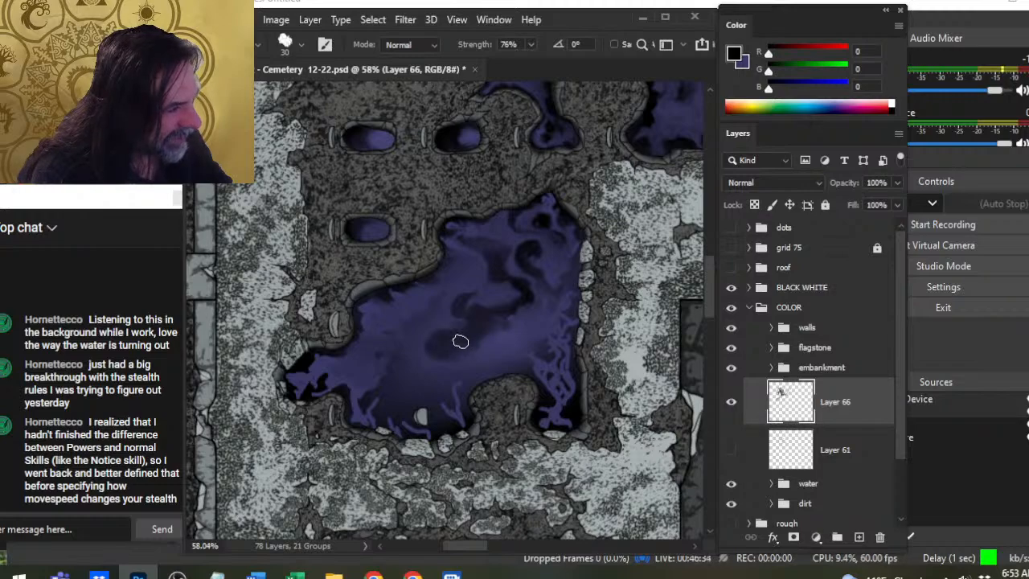
mouse_move(551, 370)
mouse_down()
mouse_move(540, 365)
mouse_move(553, 338)
mouse_move(556, 377)
mouse_up()
key(bracketleft)
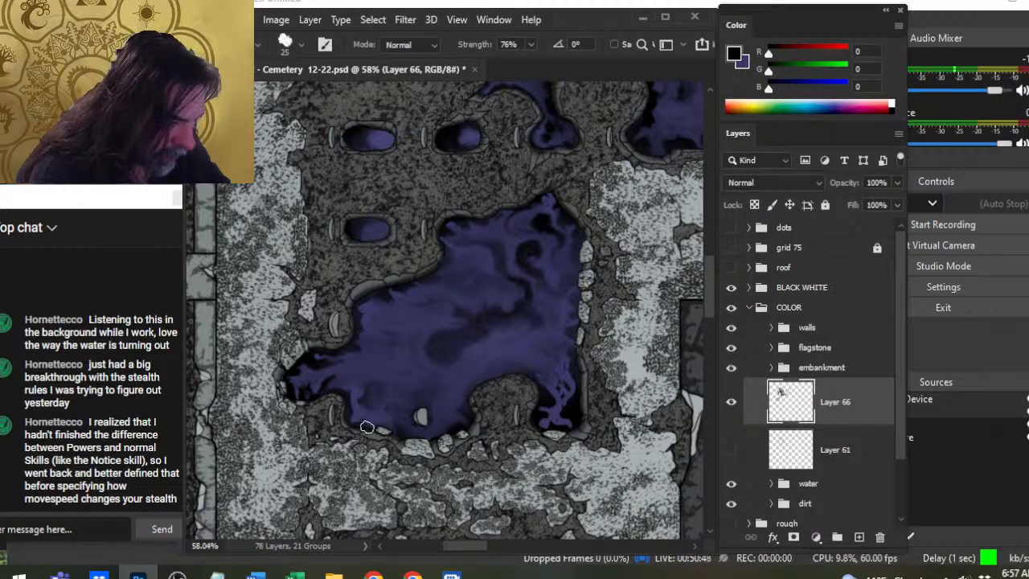
key(bracketleft)
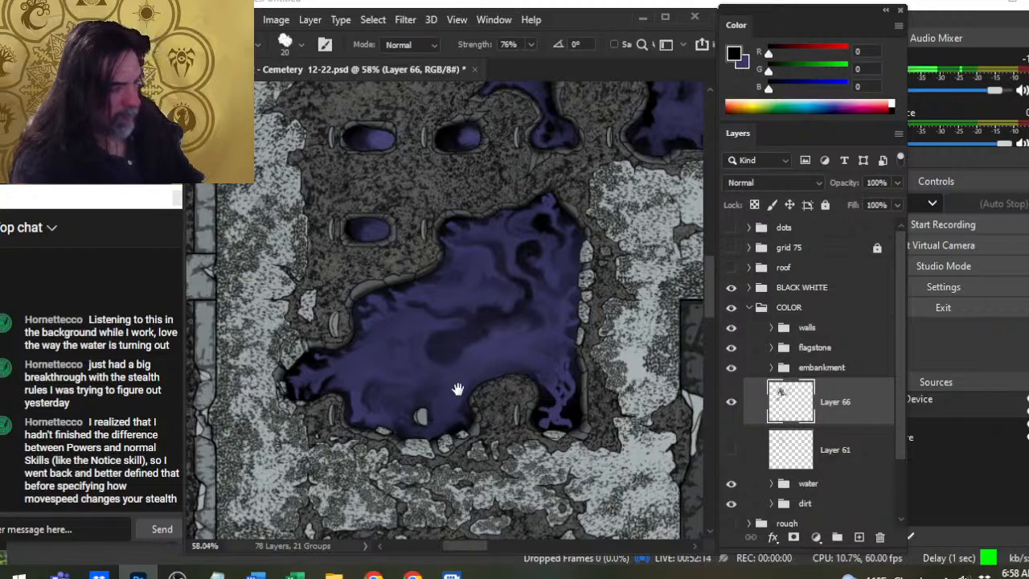
Paint violet spots in the northern and southern inlets and along the eastern shore of the next pool south with the 15 px brush
drag(459, 391, 479, 286)
drag(581, 338, 491, 335)
drag(538, 384, 416, 338)
drag(377, 402, 386, 340)
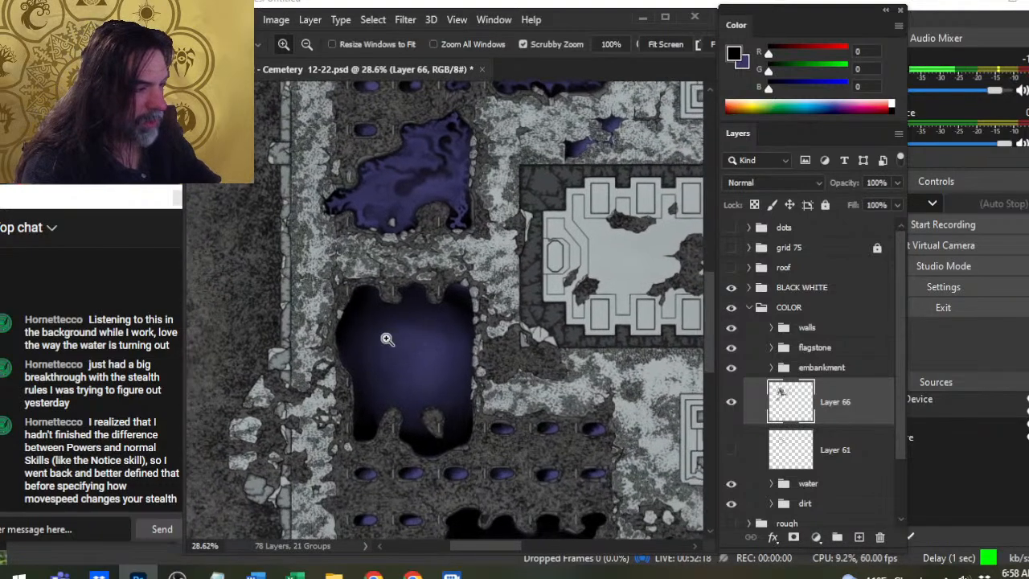
key(b)
alt+click(369, 322)
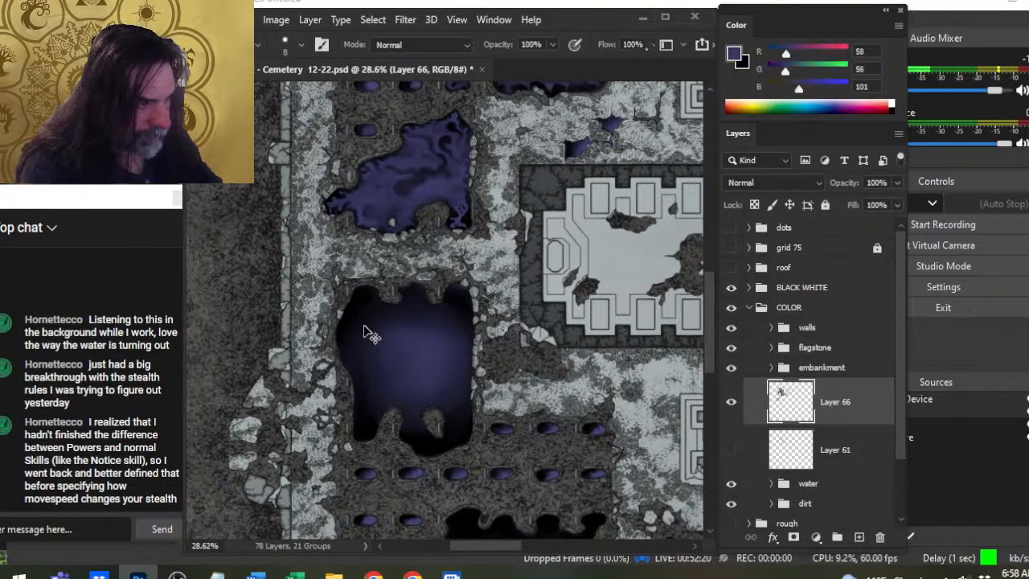
key(bracketright)
key(bracketright)
key(bracketright)
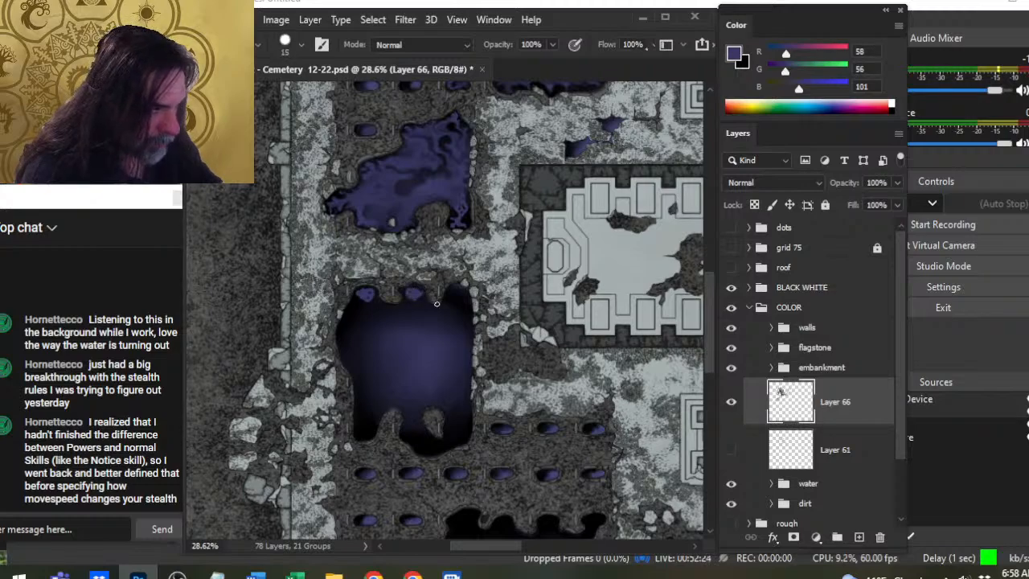
drag(454, 296, 461, 331)
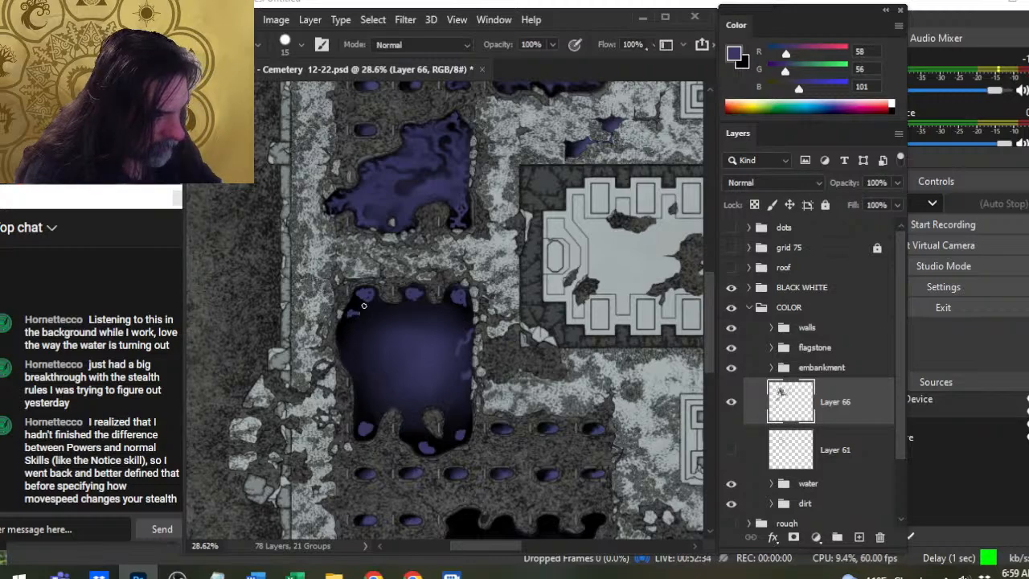
Smudge the violet from this pool's northern inlets and eastern shore into the water with the 20 px tip at 76% strength
key(r)
drag(366, 296, 370, 312)
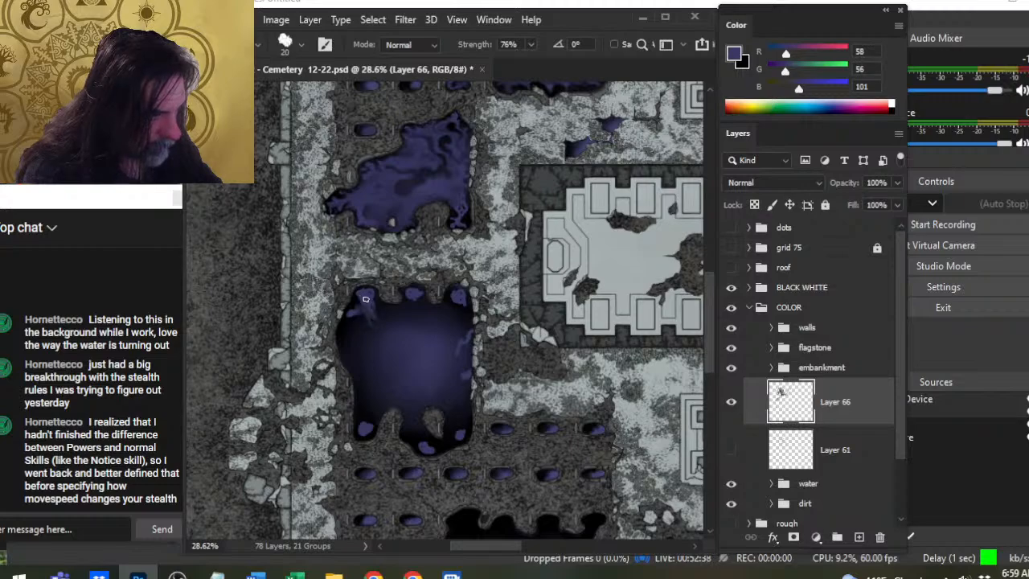
drag(366, 300, 366, 304)
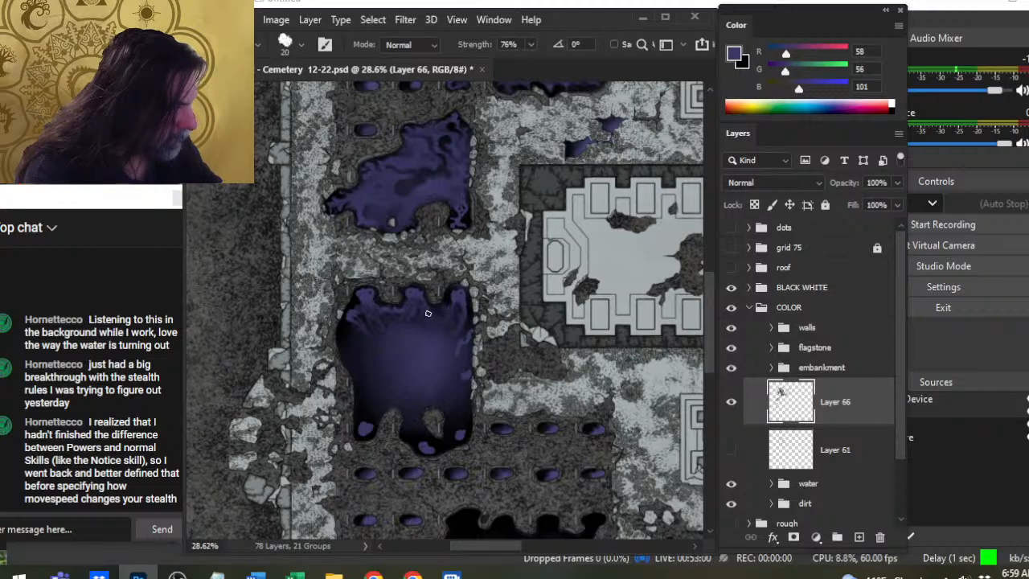
drag(461, 332, 468, 339)
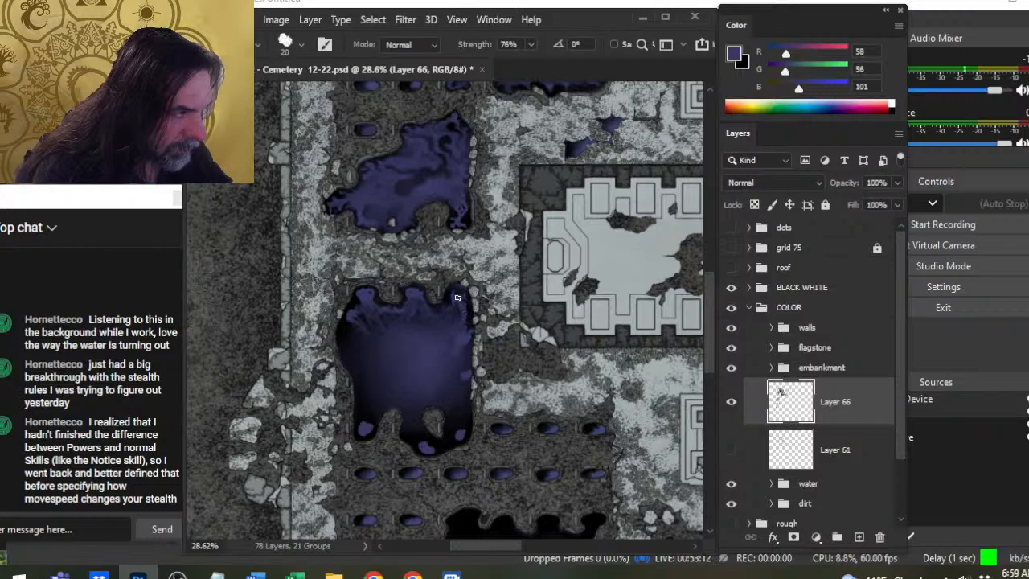
Touch up the violet in the northeastern inlet and blend it along the eastern shore, enlarging the smudge tip to 35 px
key(b)
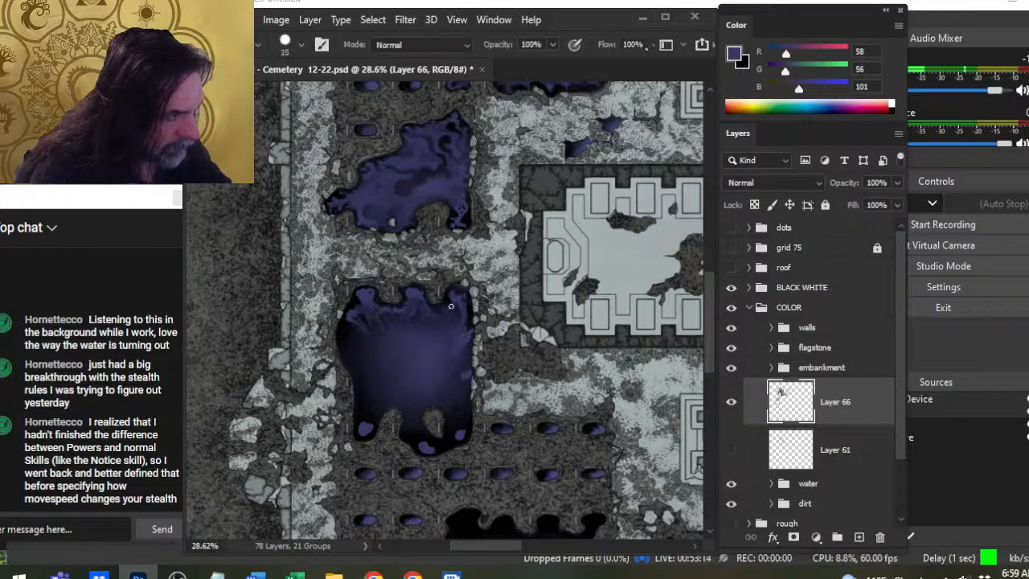
key(r)
drag(450, 307, 436, 314)
key(b)
key(r)
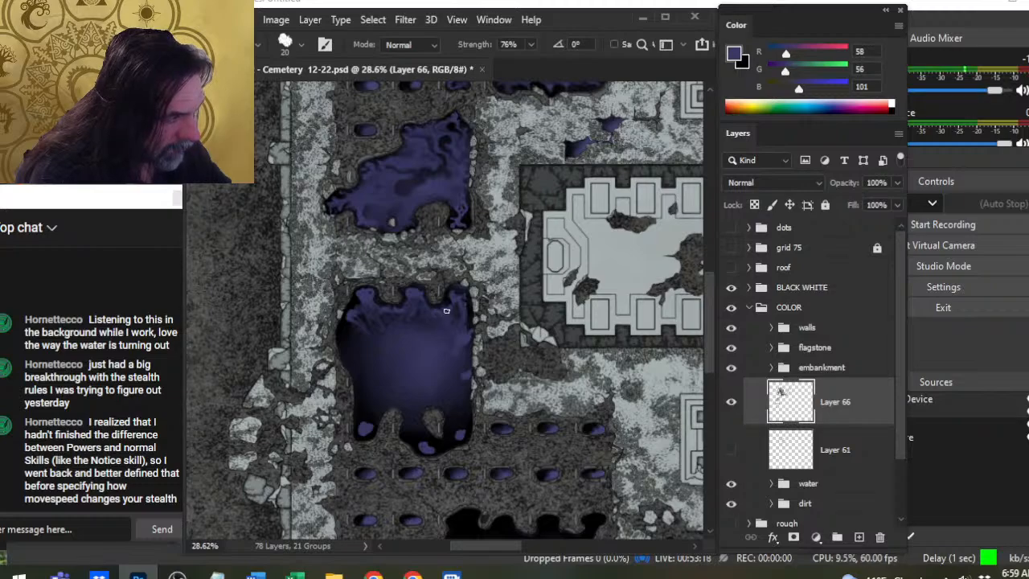
key(b)
key(r)
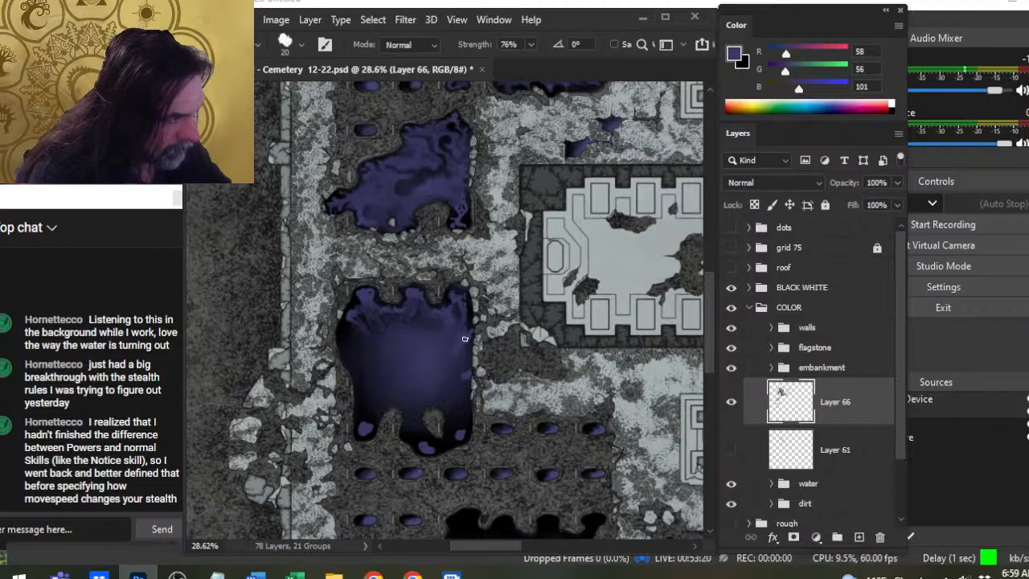
key(bracketright)
key(bracketright)
key(bracketright)
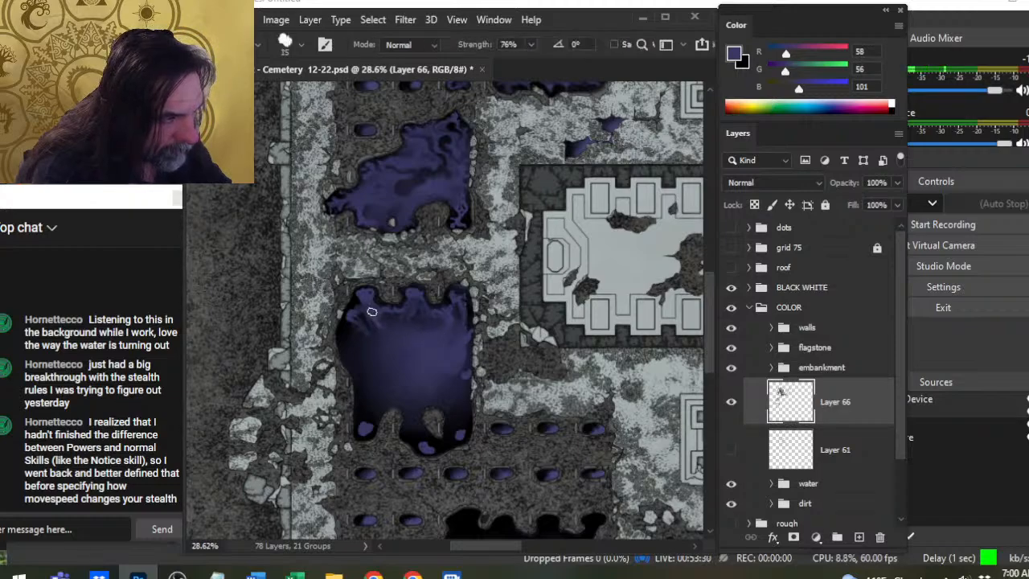
Paint black patches in the upper middle of the pool and smudge them into the water with the 35 px tip
key(d)
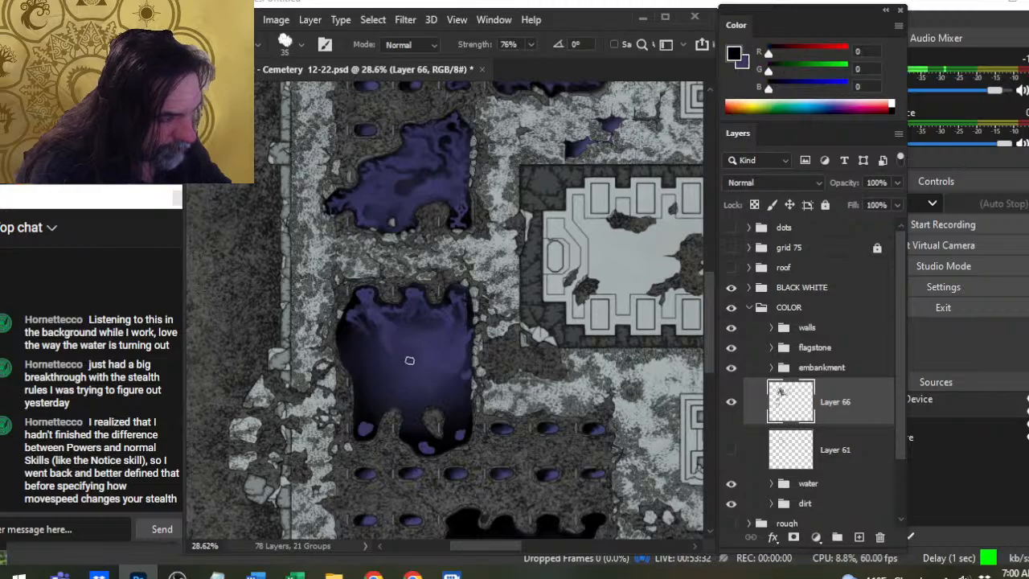
mouse_move(388, 341)
mouse_down()
mouse_move(398, 350)
mouse_move(410, 343)
mouse_move(404, 332)
mouse_move(427, 326)
mouse_move(406, 329)
mouse_move(420, 341)
mouse_up()
key(b)
key(r)
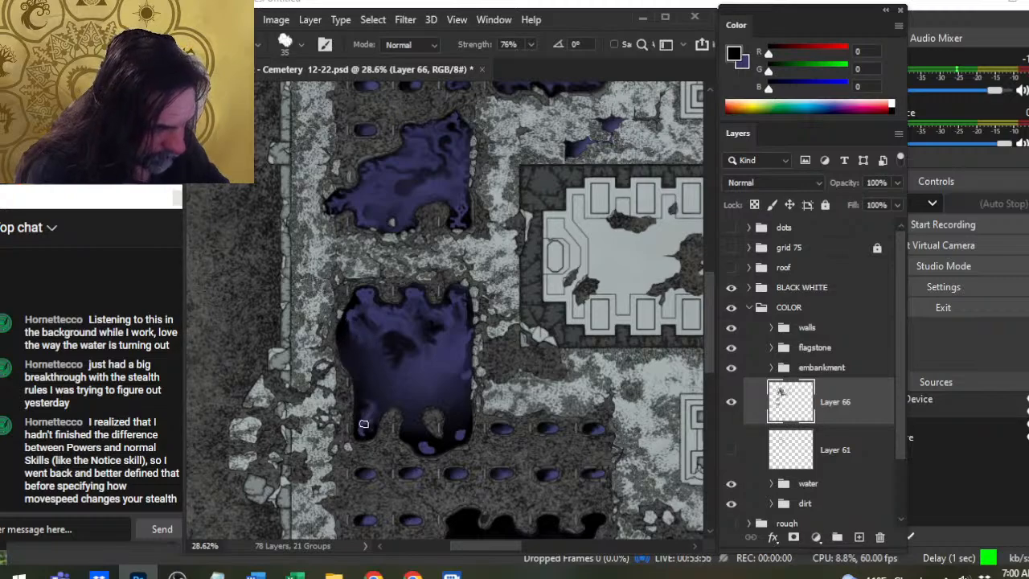
Smudge the violet spot in the southwestern inlet northward along the pool's western shore with the 35 px tip
drag(365, 422, 376, 395)
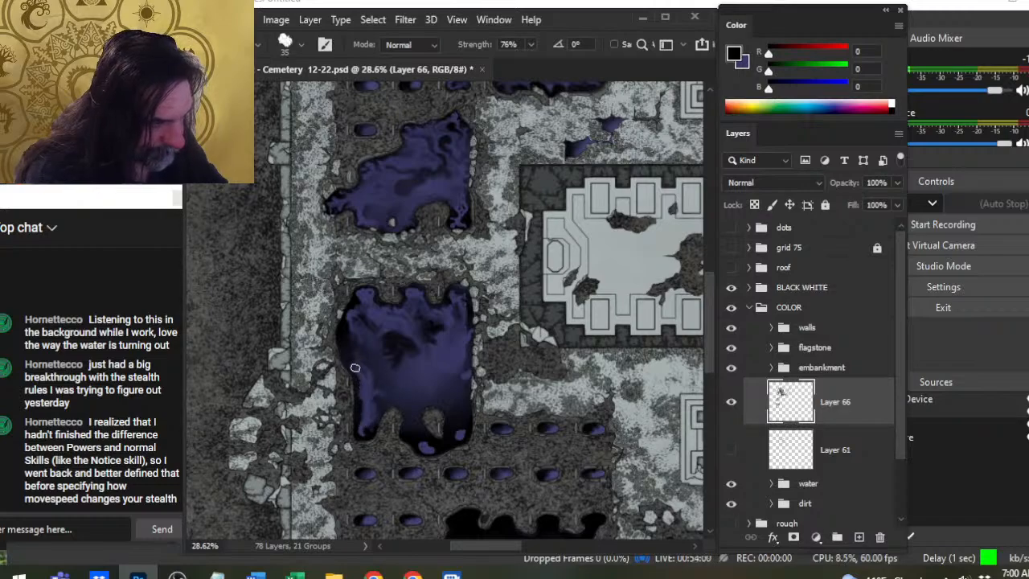
key(b)
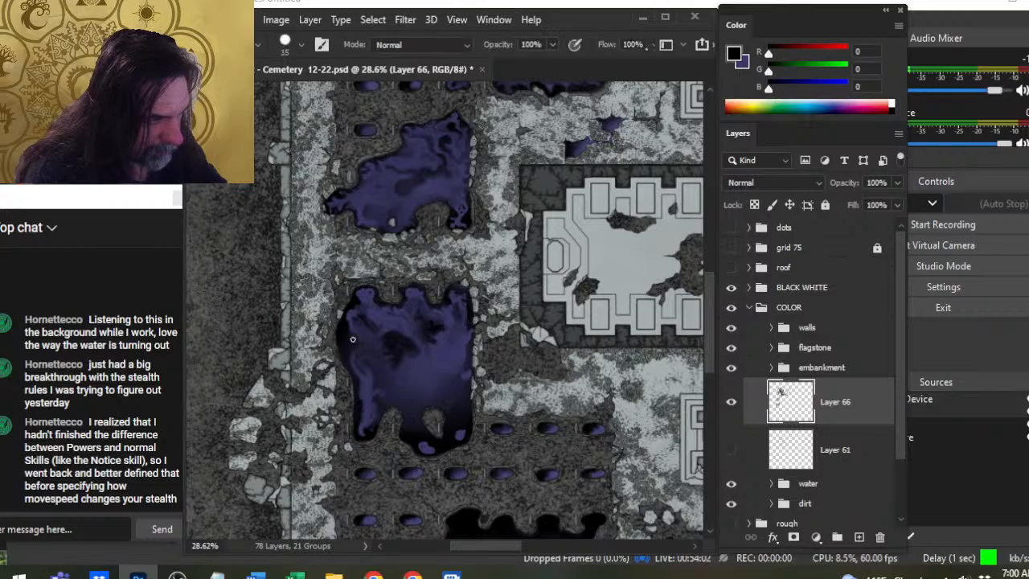
Sample violet and smudge it along the pool's western shore and through its southern inlets with the 35 px tip
alt+click(353, 358)
key(r)
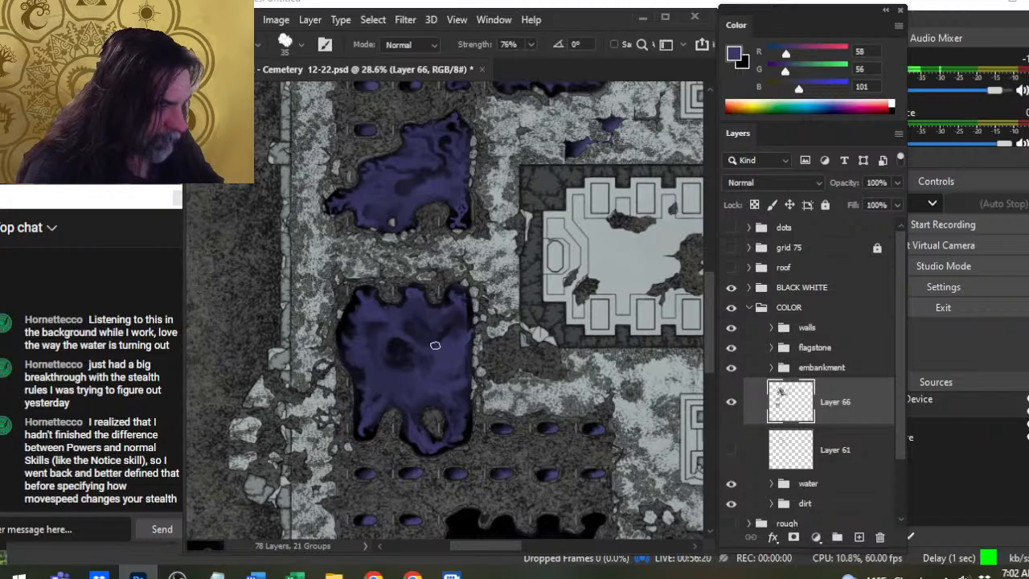
Paint three black spots across the pool's upper half and a short black stroke in its lower middle with a 30 px brush
key(e)
key(b)
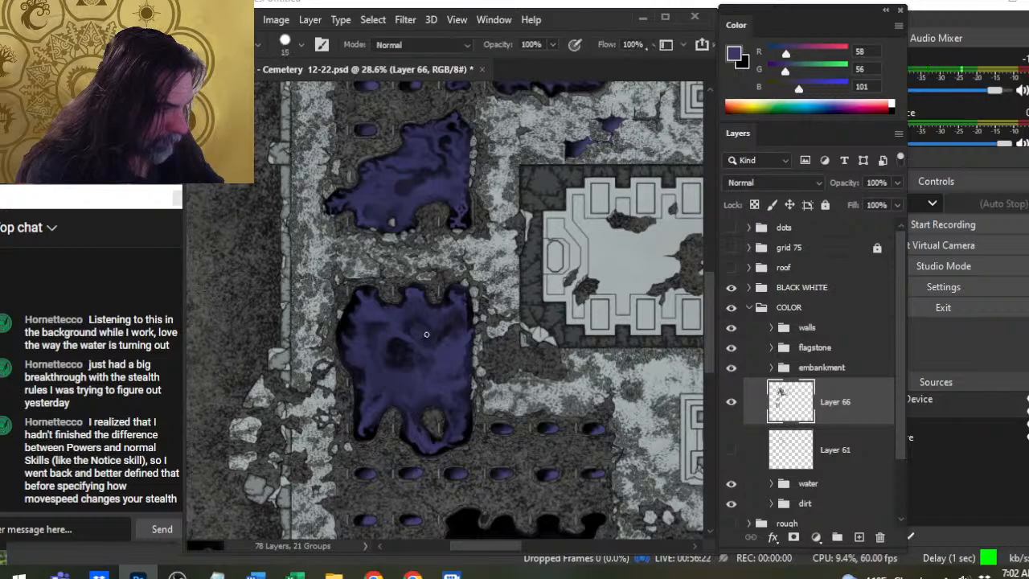
key(x)
key(bracketright)
key(bracketright)
key(bracketright)
drag(431, 337, 416, 328)
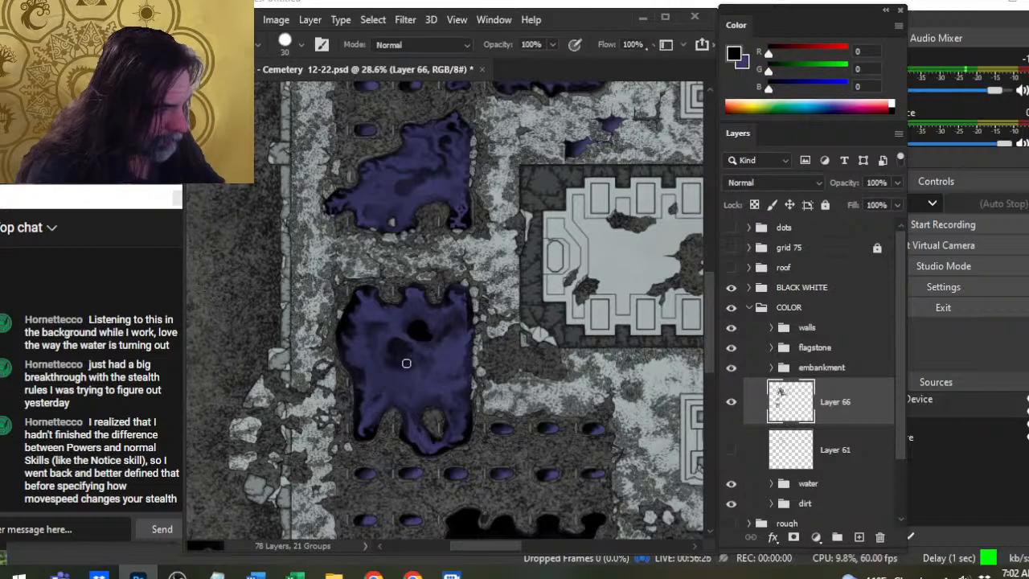
mouse_move(404, 363)
mouse_down()
mouse_move(392, 386)
mouse_move(374, 330)
mouse_up()
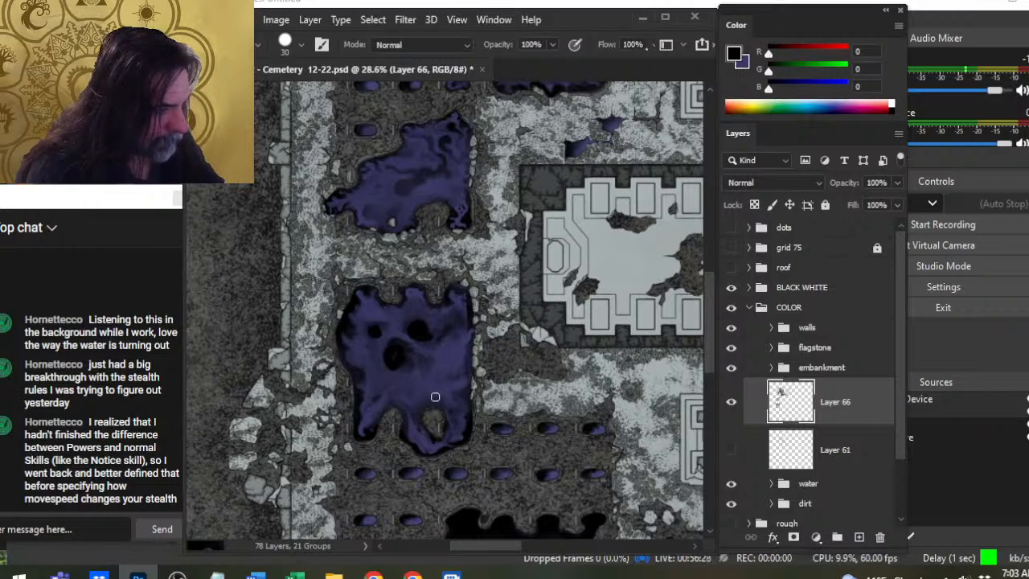
key(r)
drag(431, 380, 417, 389)
Smudge the western black spots and the dark western shore into the surrounding violet with the 35 px tip at 76% strength
key(b)
alt+click(402, 381)
key(r)
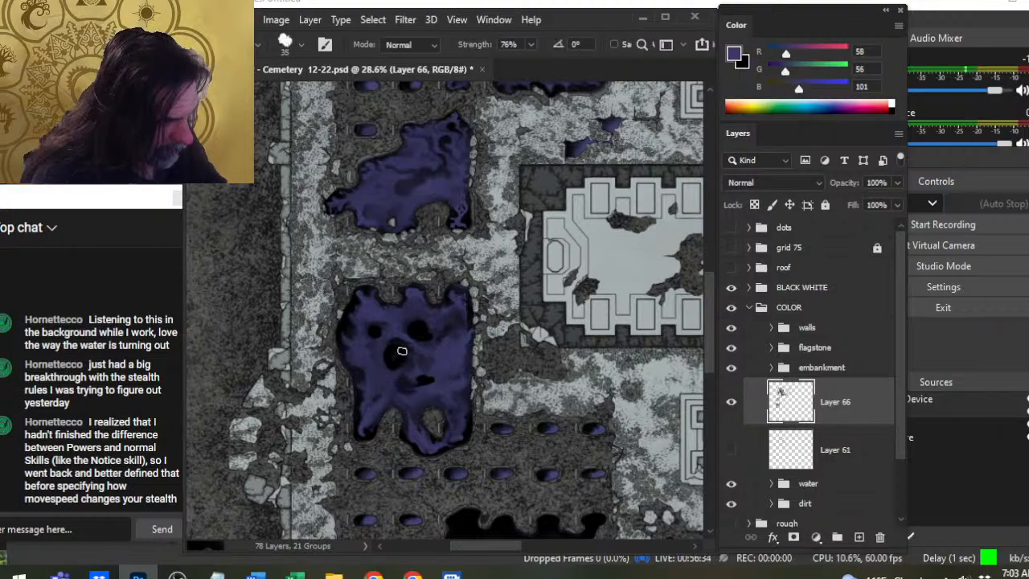
mouse_move(399, 340)
mouse_down()
mouse_move(374, 351)
mouse_move(377, 365)
mouse_up()
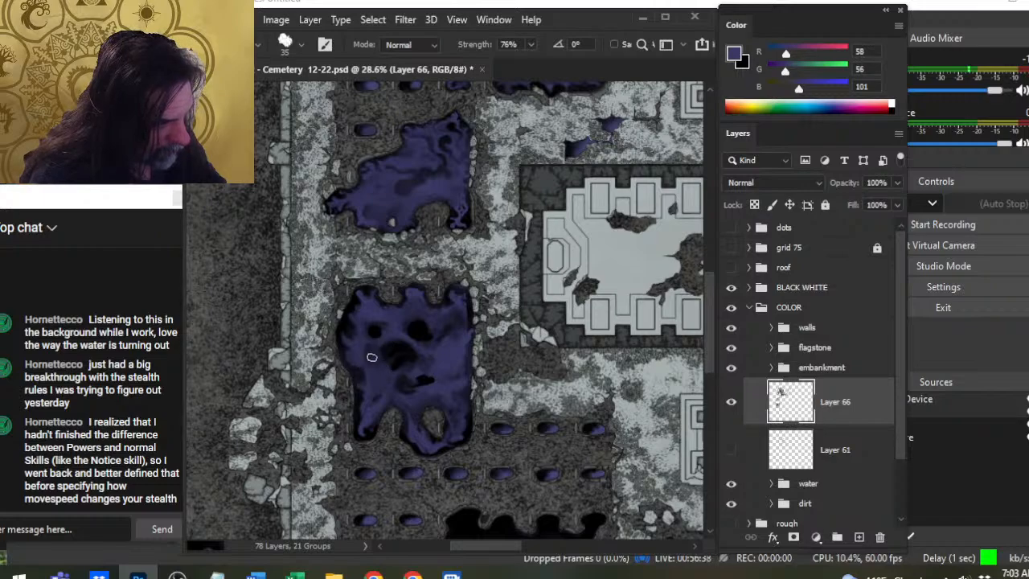
mouse_move(399, 359)
mouse_down()
mouse_move(386, 361)
mouse_move(408, 351)
mouse_move(398, 349)
mouse_move(387, 385)
mouse_up()
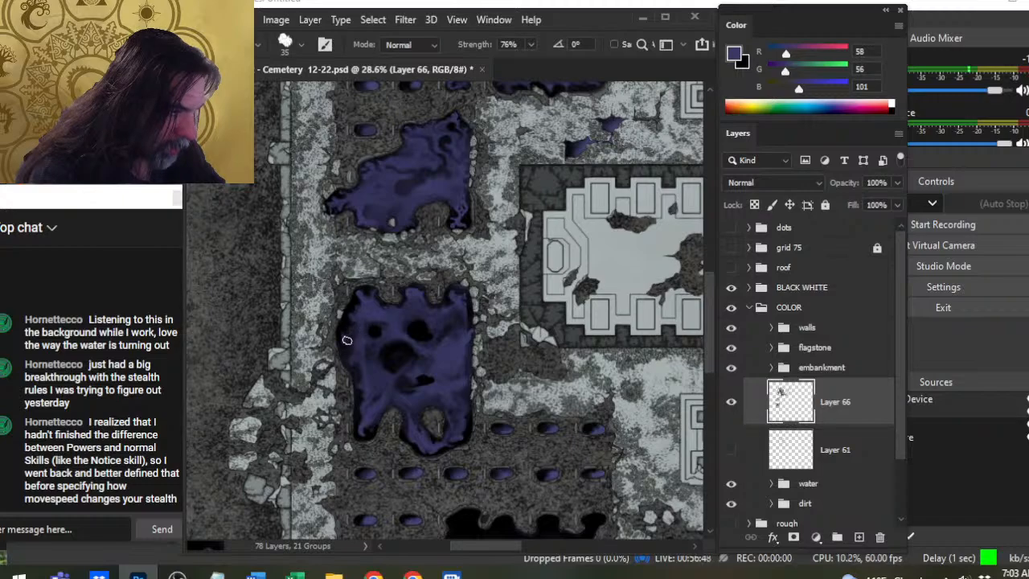
drag(360, 324, 350, 338)
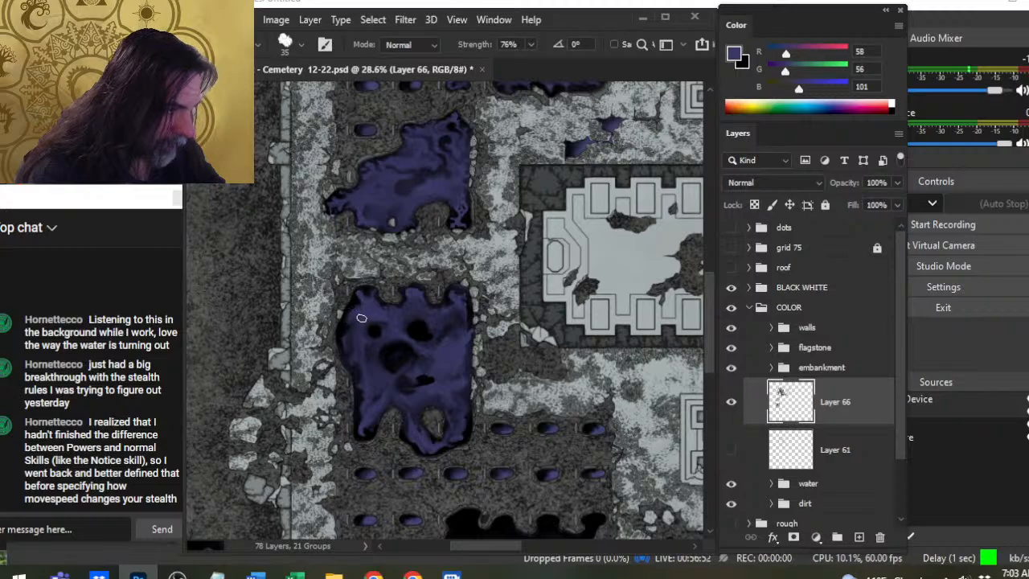
drag(344, 332, 360, 304)
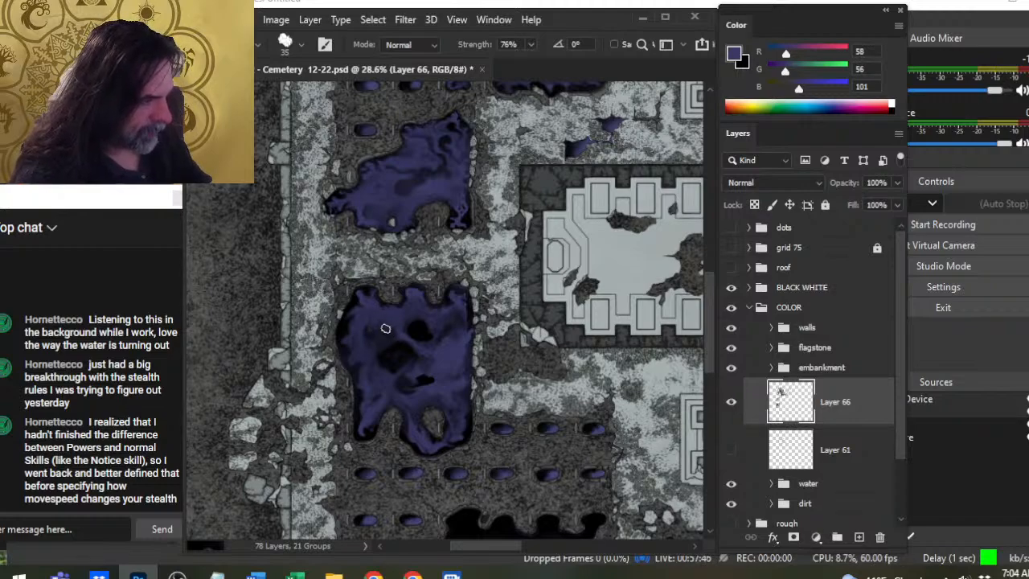
Enlarge the western black patch with a 30 px brush and smudge the upper black patches into the water
key(e)
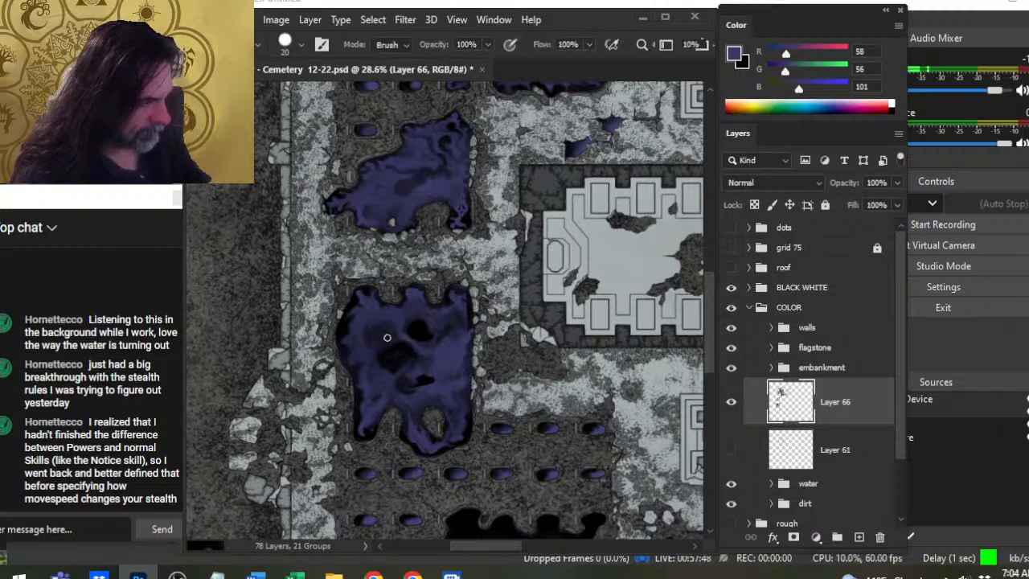
key(b)
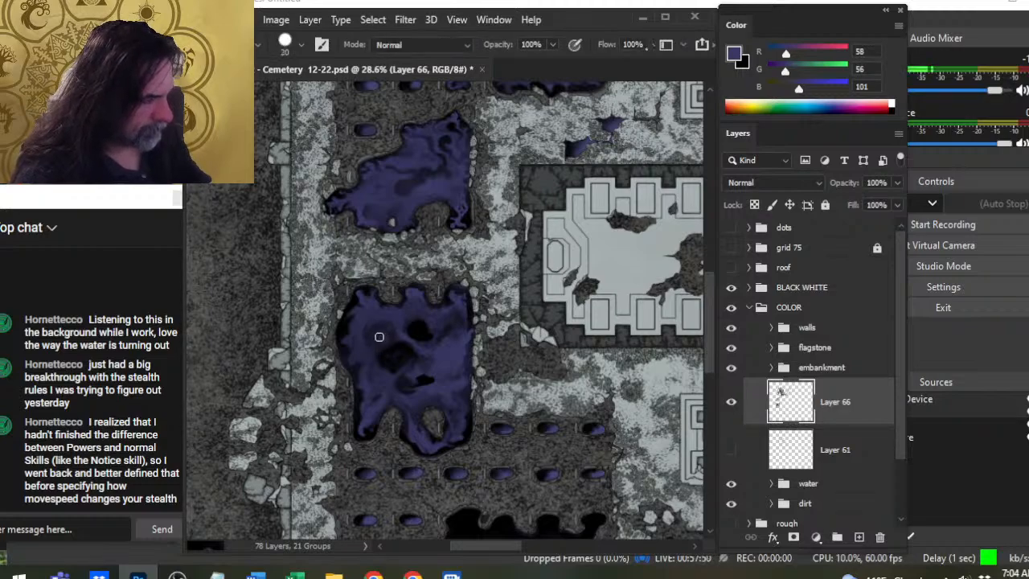
key(d)
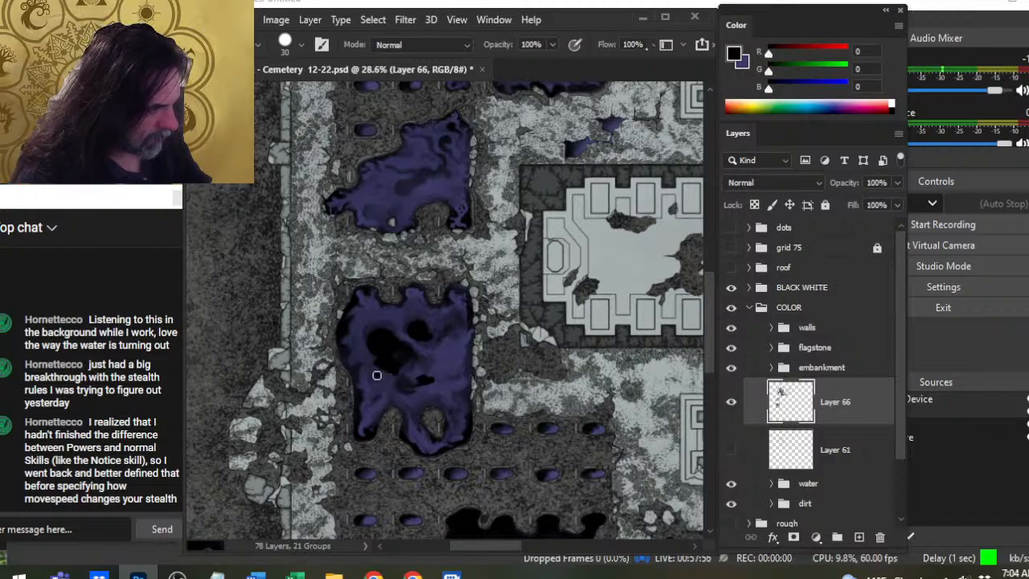
key(r)
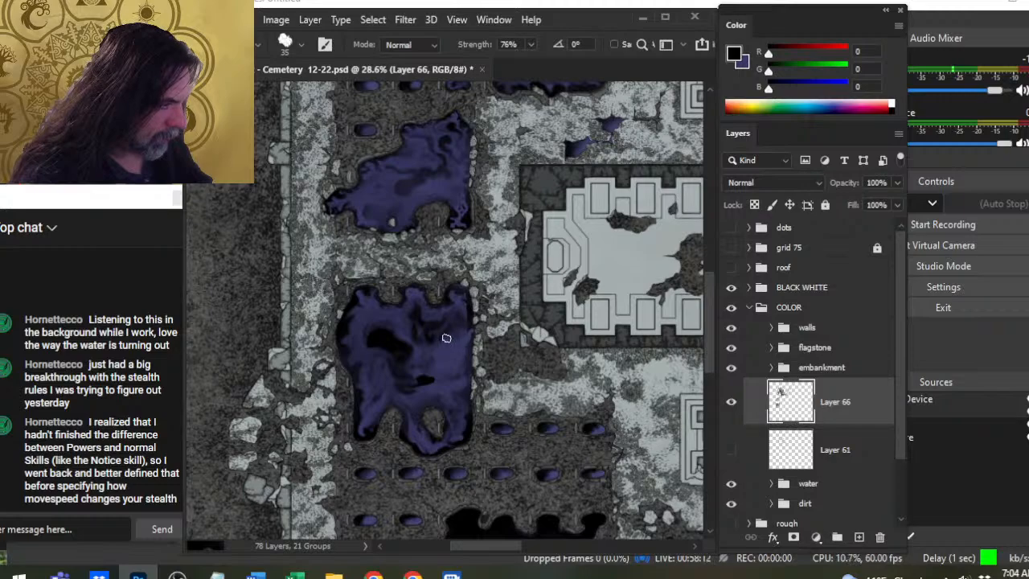
Paint a black patch near the pool's eastern shore with a 20 px brush and smudge it and the lower middle stroke
key(e)
key(b)
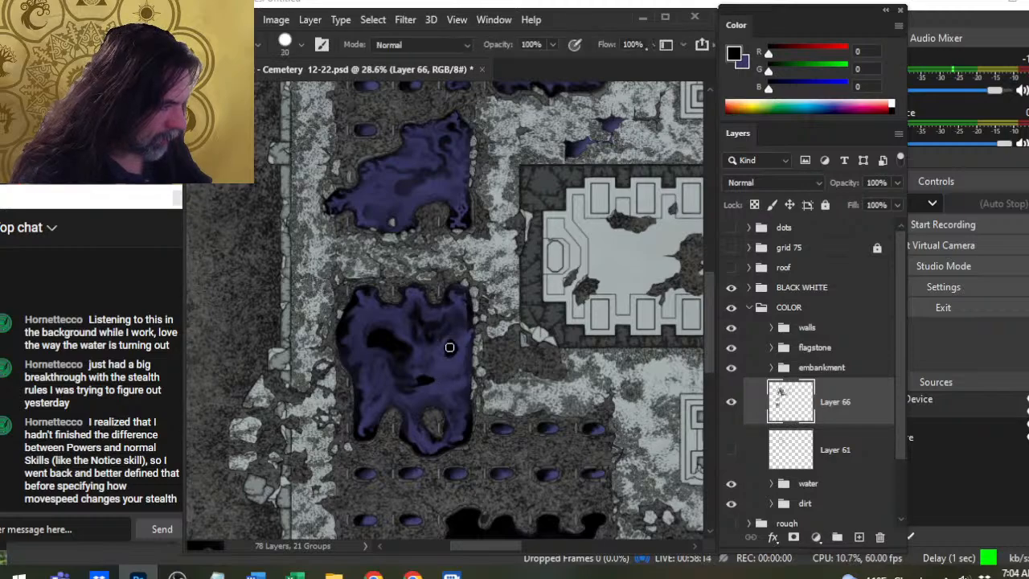
key(r)
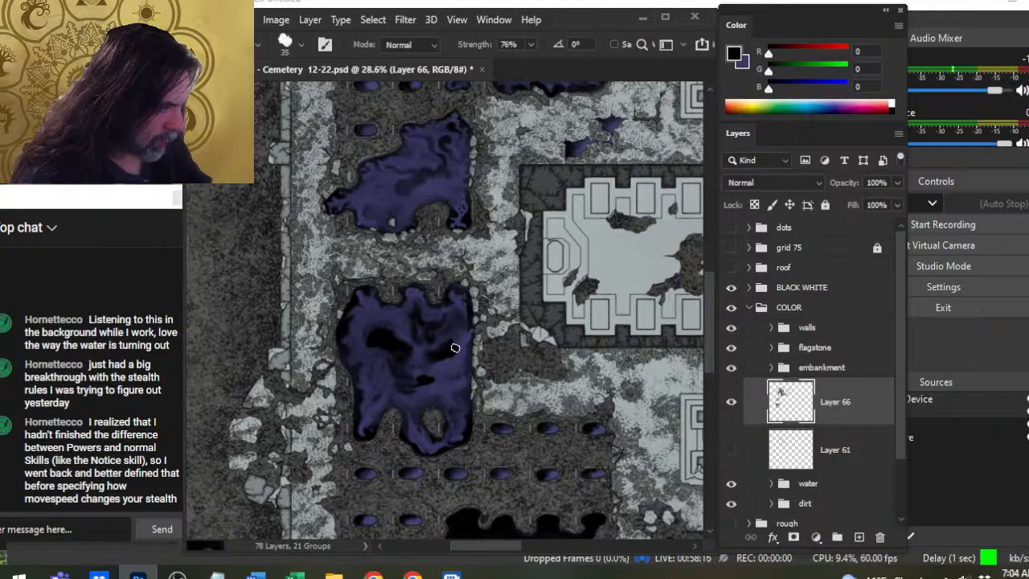
mouse_move(446, 354)
mouse_down()
mouse_move(449, 378)
mouse_move(416, 378)
mouse_up()
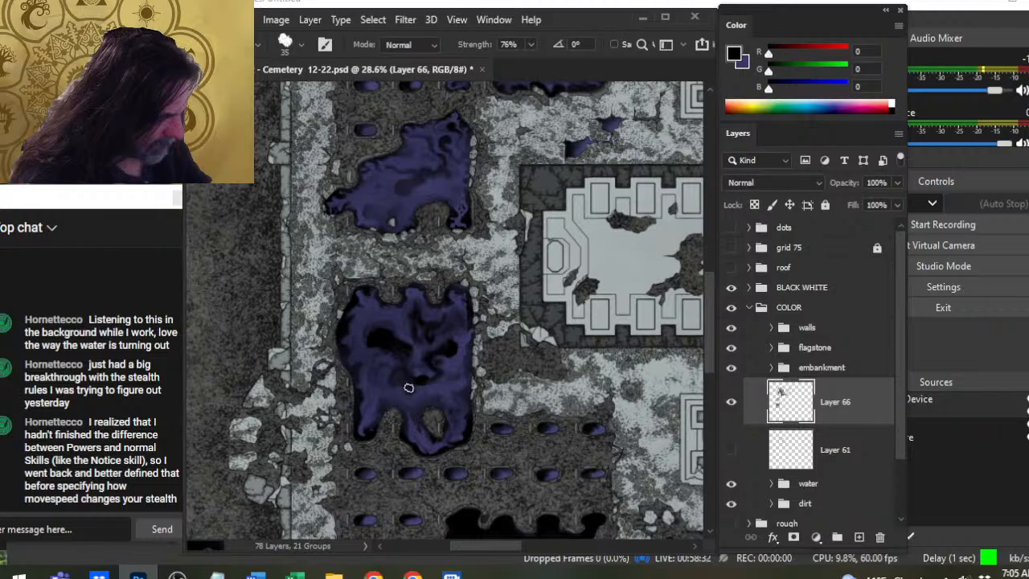
Sample violet and paint strokes in the western inlets of the large southwestern pool with a 30 px brush
key(z)
drag(501, 445, 419, 445)
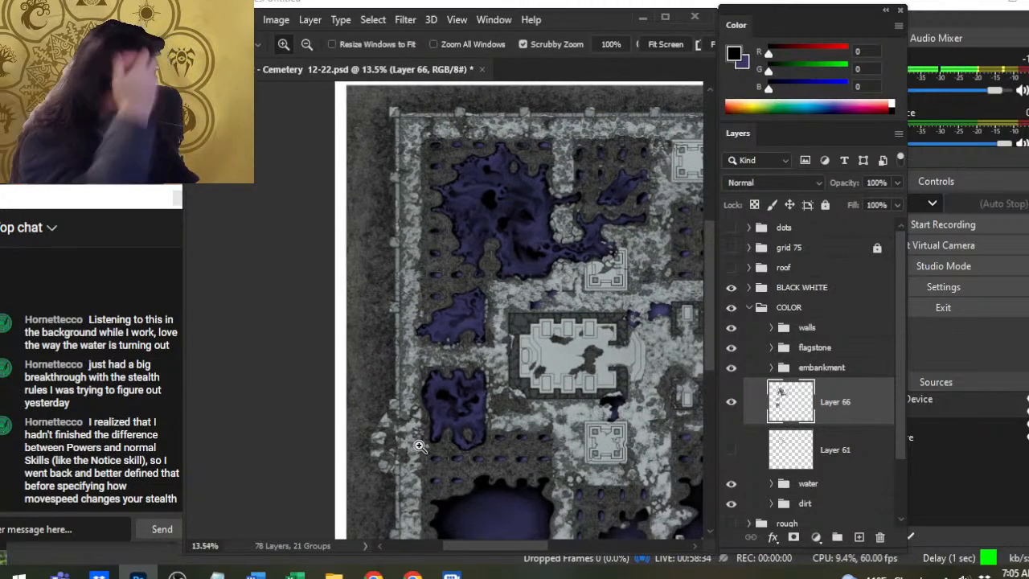
key(space)
drag(544, 369, 390, 344)
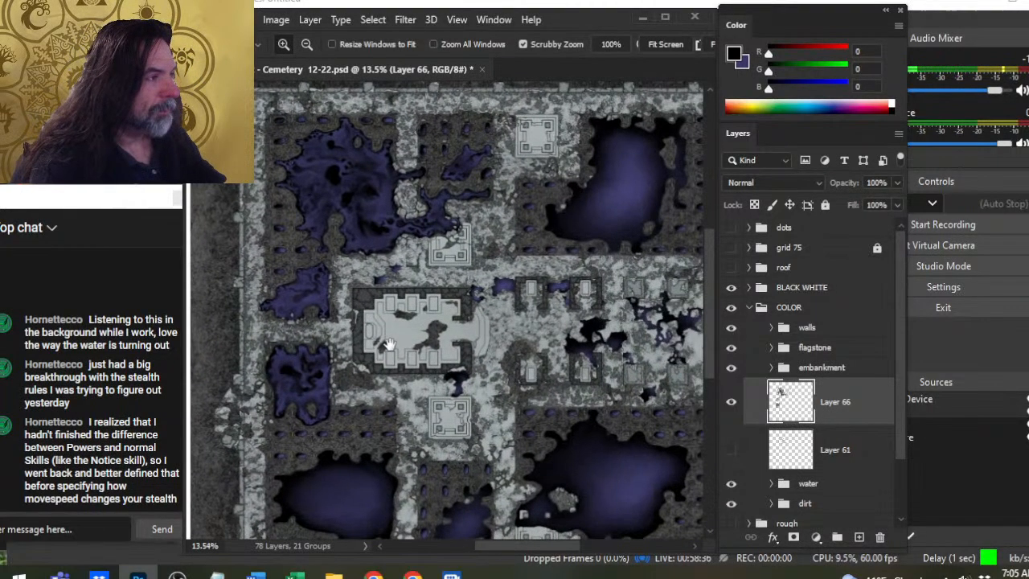
drag(437, 378, 460, 361)
drag(489, 427, 552, 292)
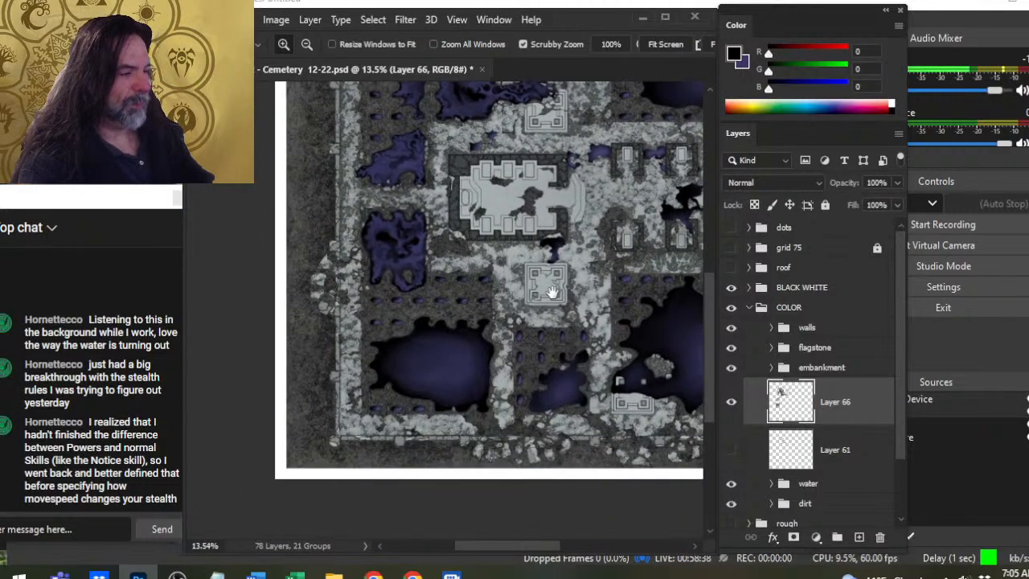
drag(399, 372, 456, 374)
key(b)
alt+click(375, 330)
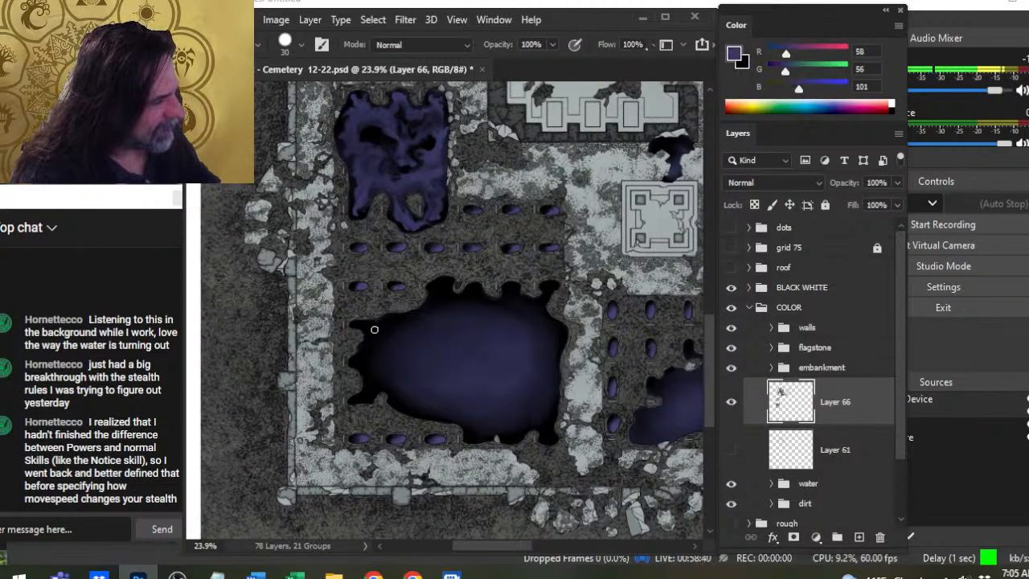
key(r)
mouse_move(360, 325)
mouse_down()
mouse_move(381, 328)
mouse_move(364, 359)
mouse_move(373, 348)
mouse_up()
key(b)
key(r)
key(b)
drag(361, 398, 376, 377)
key(r)
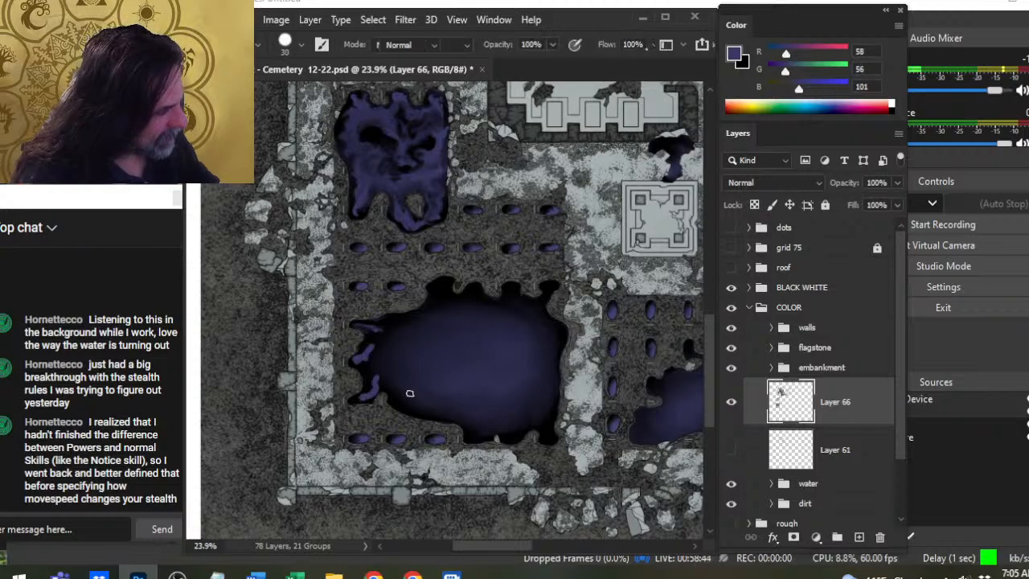
Paint violet strokes in the southern and northern inlets of the southwestern pool with the 30 px brush
key(b)
mouse_move(552, 433)
mouse_down()
mouse_move(527, 414)
mouse_move(555, 440)
mouse_up()
key(r)
key(b)
mouse_move(484, 437)
mouse_down()
mouse_move(462, 414)
mouse_move(504, 424)
mouse_up()
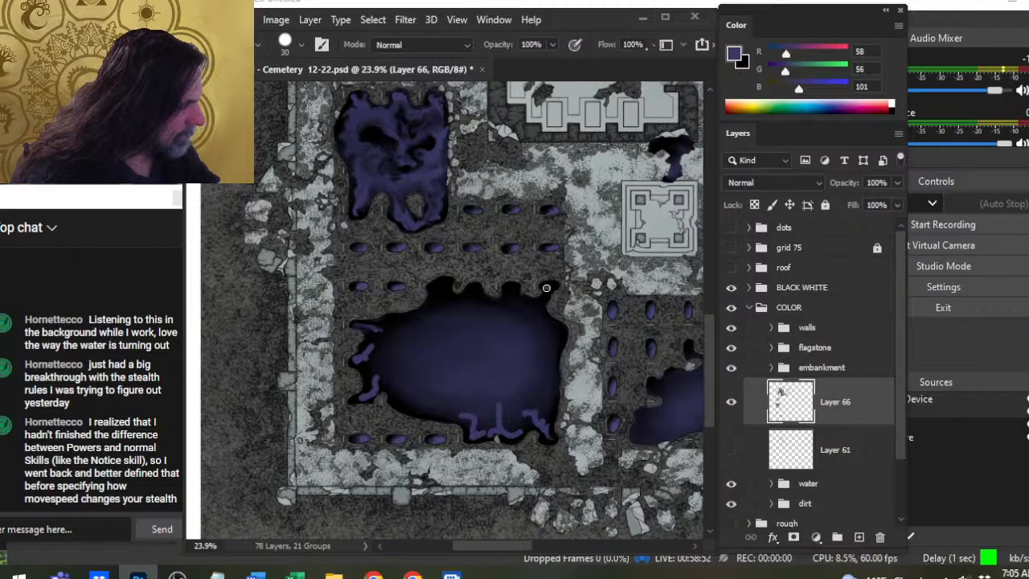
drag(546, 288, 544, 321)
mouse_move(510, 291)
mouse_down()
mouse_move(520, 320)
mouse_move(475, 290)
mouse_move(484, 321)
mouse_move(455, 304)
mouse_up()
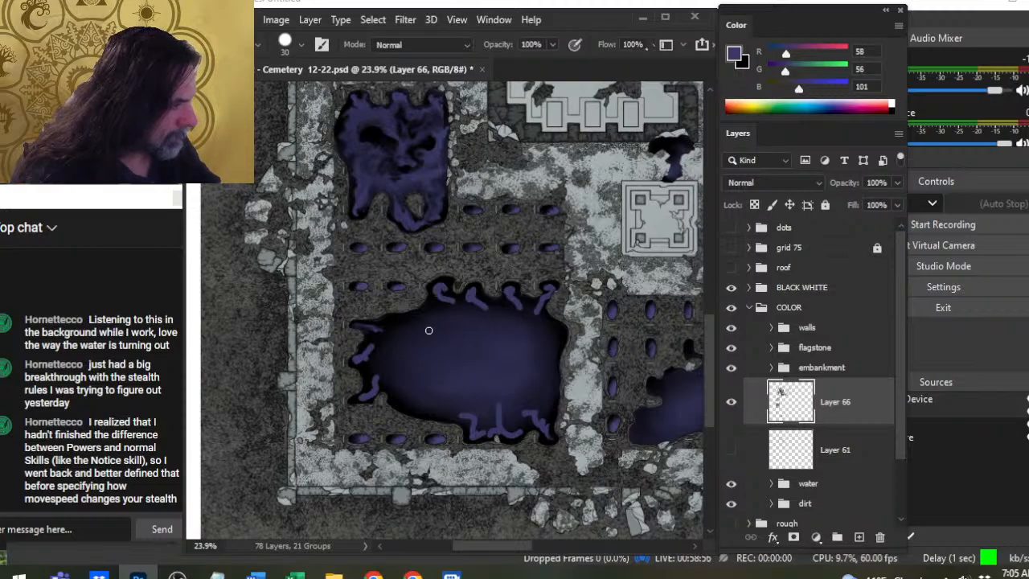
Extend the violet strokes along the pool's northwestern, eastern and southern shores toward the open water
drag(374, 328, 404, 323)
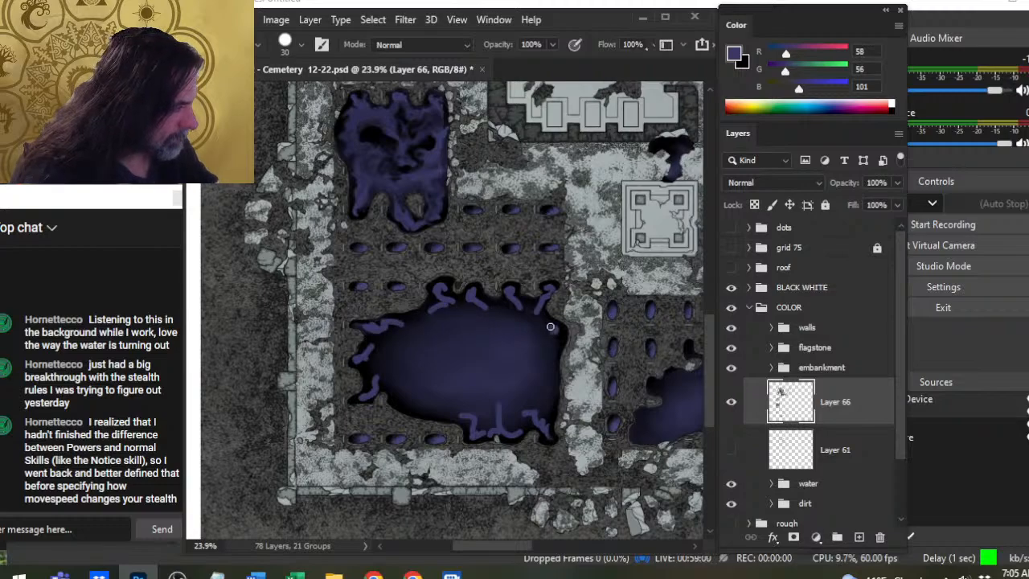
mouse_move(555, 326)
mouse_down()
mouse_move(524, 377)
mouse_move(555, 381)
mouse_move(534, 410)
mouse_up()
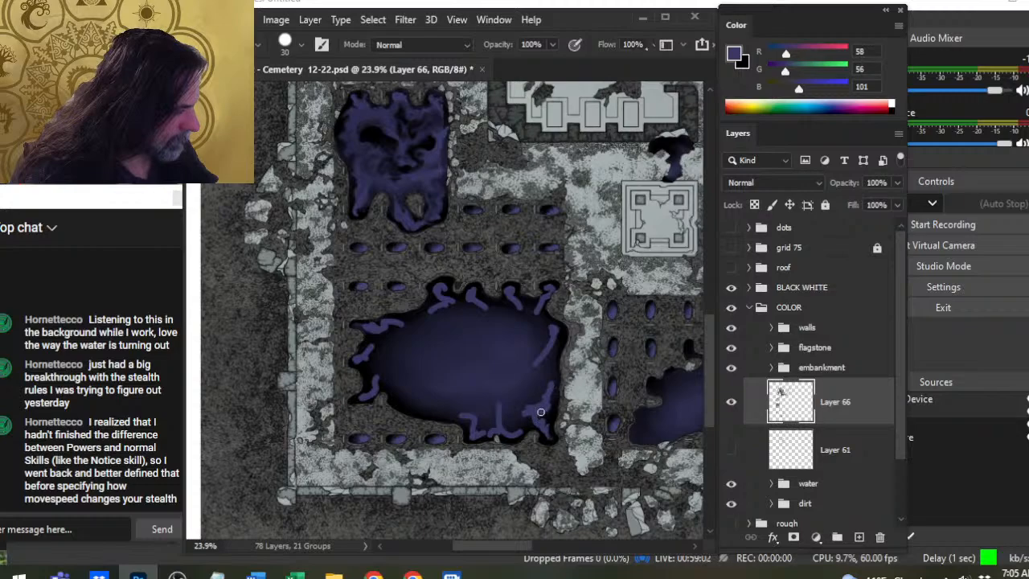
drag(471, 426, 442, 393)
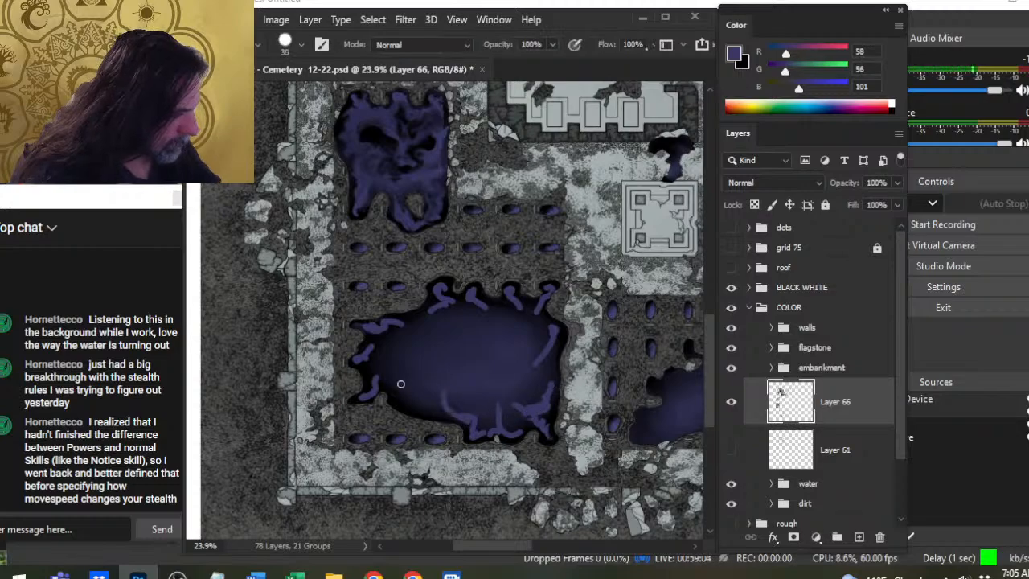
Smudge the violet strokes around the pool's western, northern, eastern and southern shores into the water, enlarging the tip from 35 to 45 px
key(r)
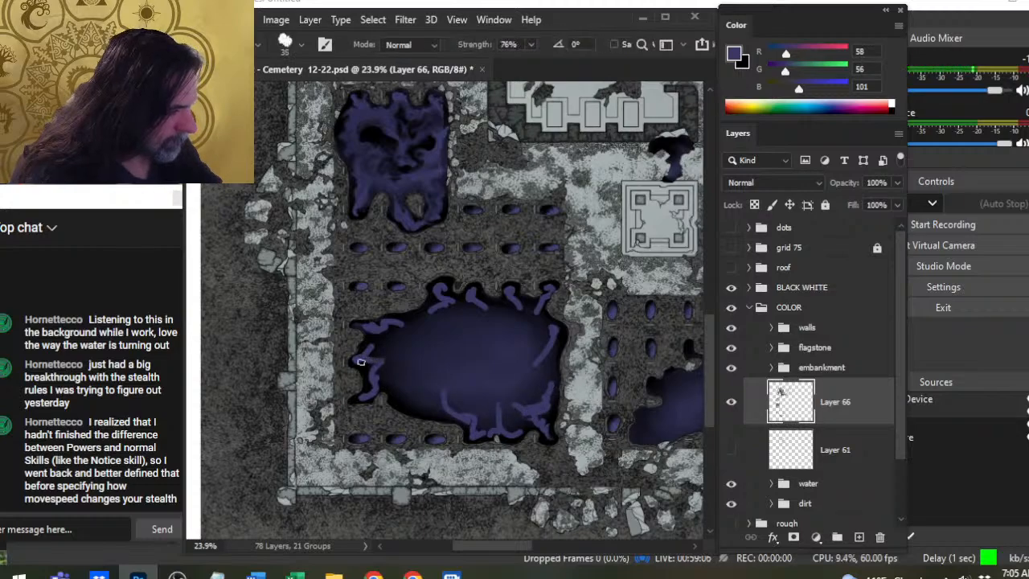
mouse_move(363, 357)
mouse_down()
mouse_move(375, 328)
mouse_move(392, 330)
mouse_move(369, 335)
mouse_move(386, 322)
mouse_move(412, 339)
mouse_move(441, 319)
mouse_move(440, 305)
mouse_move(410, 318)
mouse_move(444, 325)
mouse_move(432, 329)
mouse_move(424, 316)
mouse_move(445, 296)
mouse_up()
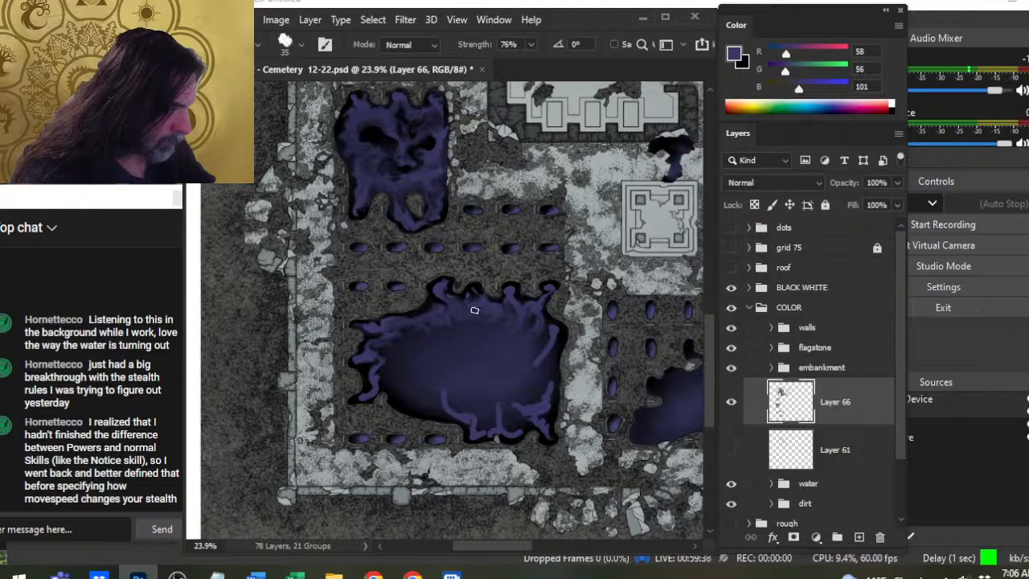
key(bracketright)
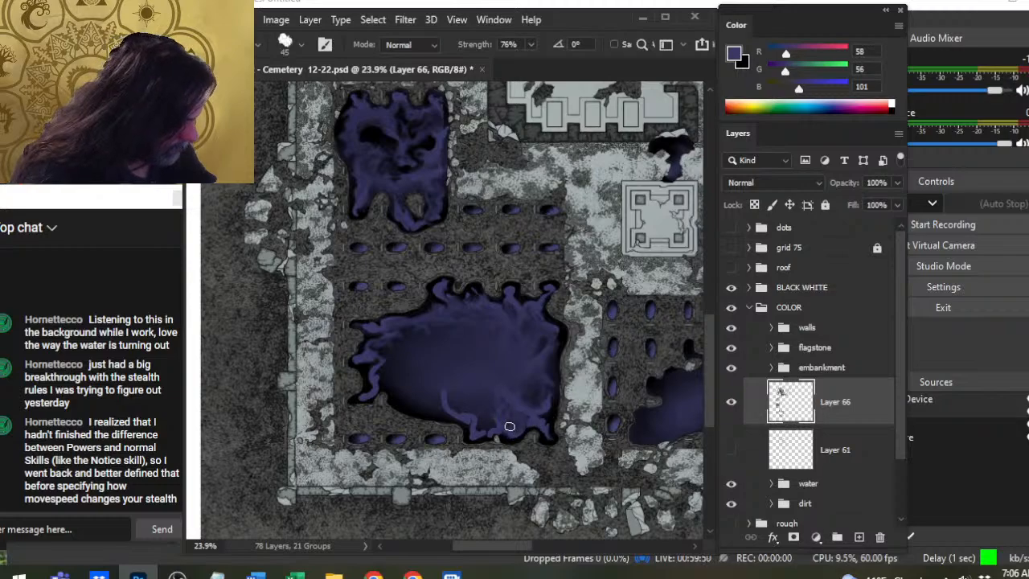
mouse_move(481, 420)
mouse_down()
mouse_move(475, 384)
mouse_move(470, 437)
mouse_up()
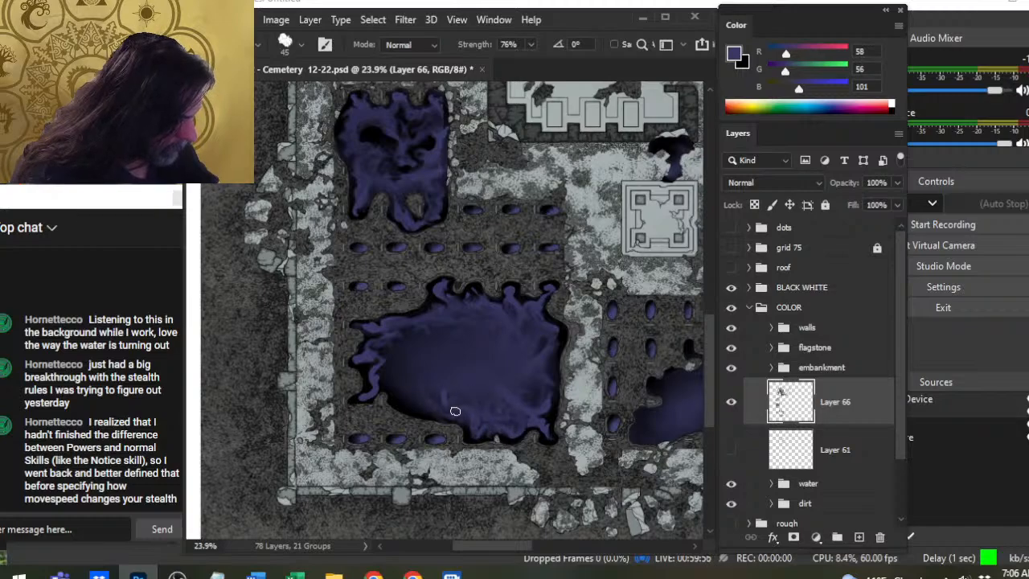
Blend the violet along the pool's southwestern shore and northwestern inlet toward the centre with the 45 px smudge tip
key(b)
key(r)
mouse_move(443, 407)
mouse_down()
mouse_move(435, 411)
mouse_move(414, 380)
mouse_up()
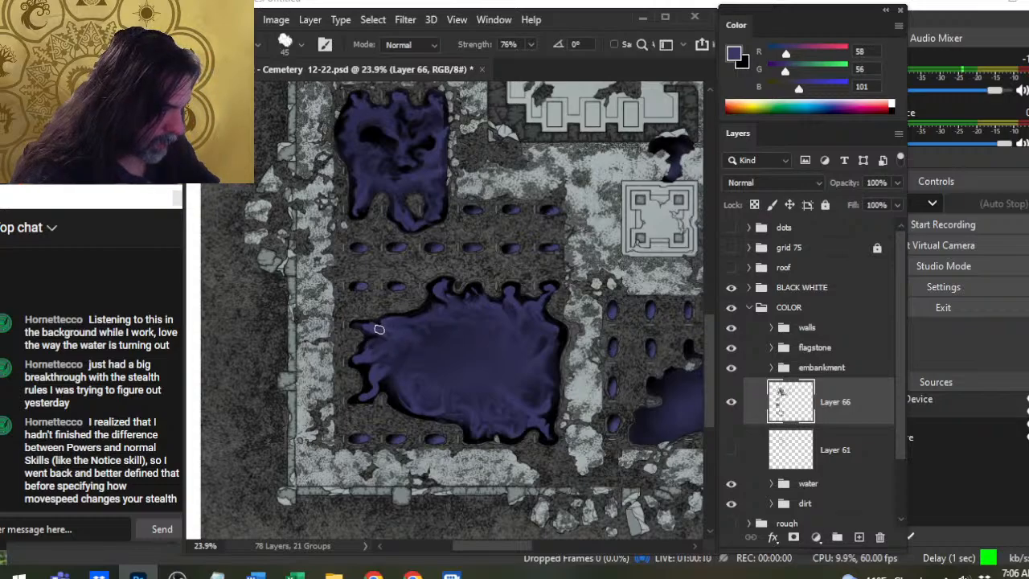
drag(378, 329, 418, 340)
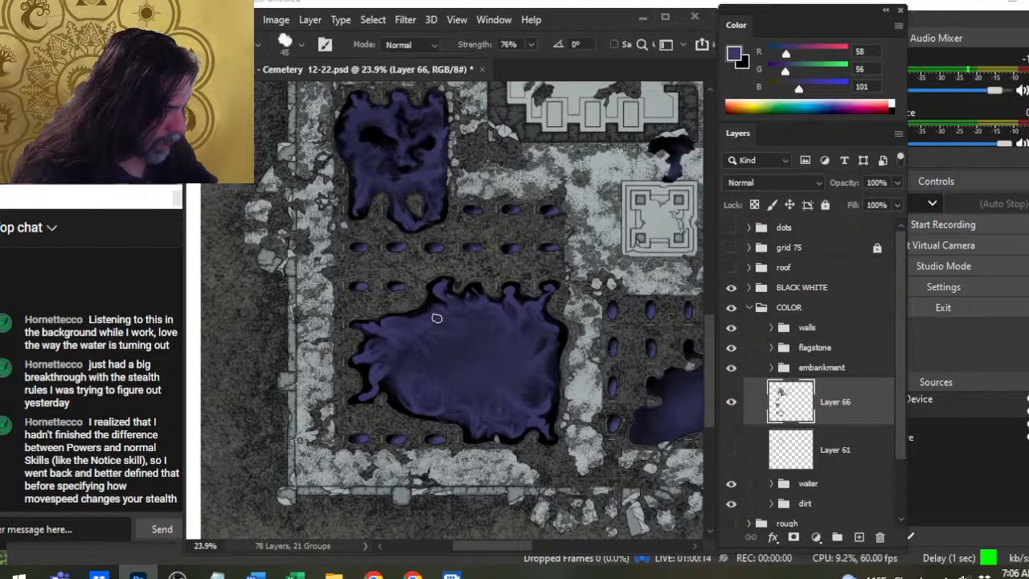
Paint a black spot in the pool's upper middle with a 20 px brush and smudge it eastward with the 45 px tip
key(b)
key(d)
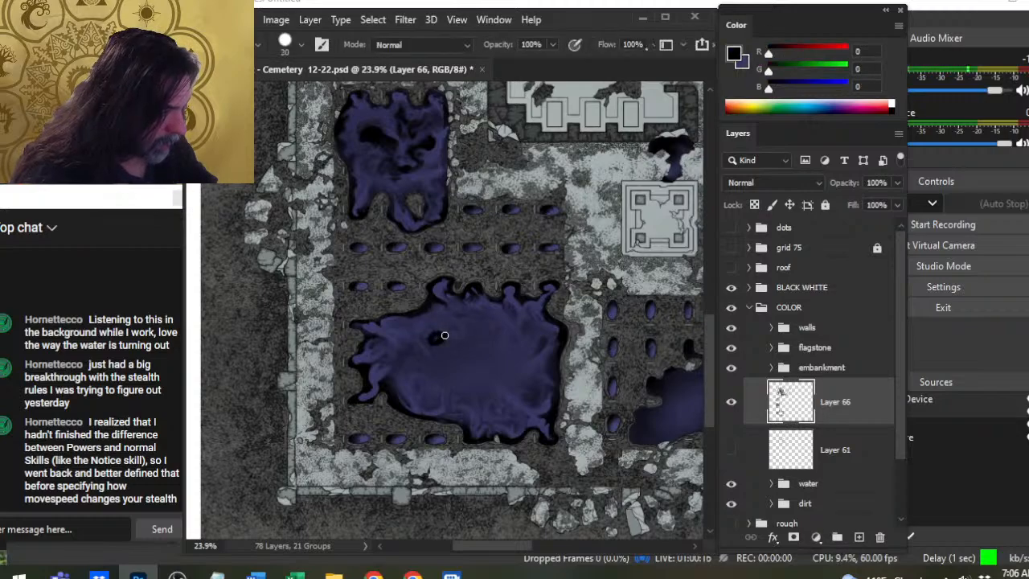
alt+click(434, 351)
key(r)
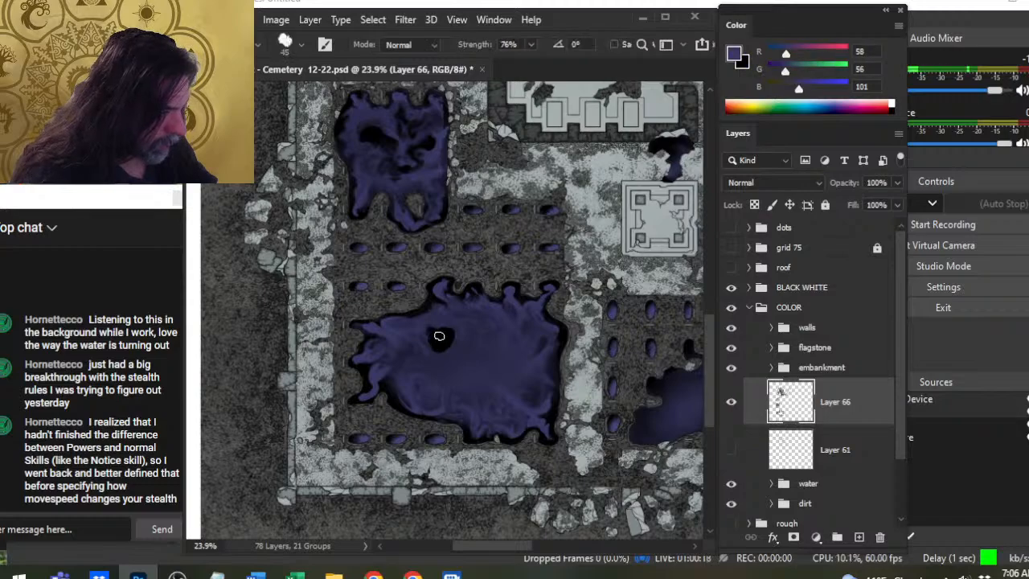
mouse_move(443, 338)
mouse_down()
mouse_move(425, 325)
mouse_move(451, 330)
mouse_move(431, 336)
mouse_move(457, 338)
mouse_move(450, 324)
mouse_move(471, 339)
mouse_move(426, 322)
mouse_move(478, 331)
mouse_move(464, 326)
mouse_up()
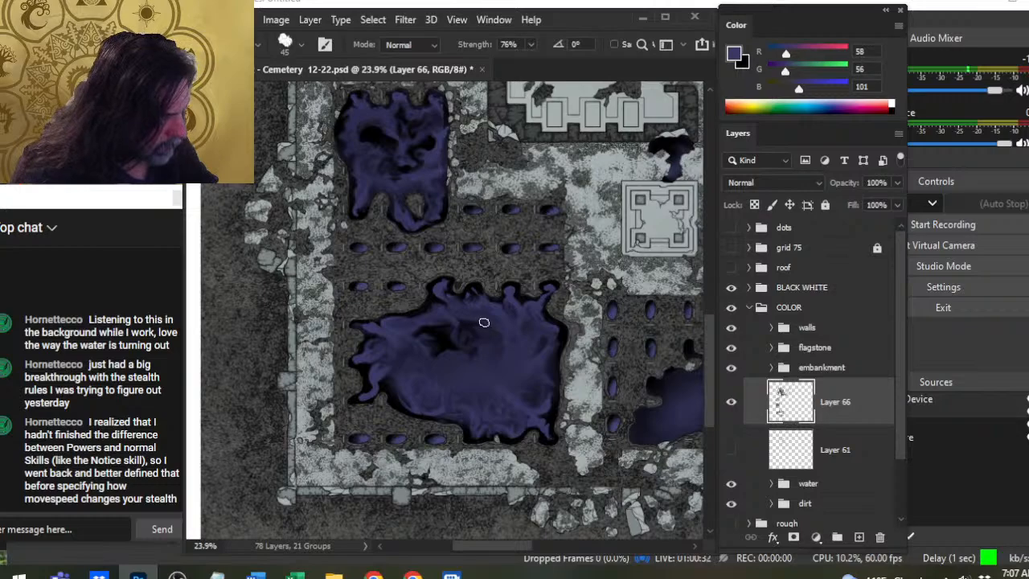
Paint violet strokes in the southwestern pool's northeastern middle and smudge them around the dark centre with the 45 px tip
key(b)
mouse_move(501, 364)
mouse_down()
mouse_move(473, 341)
mouse_move(489, 332)
mouse_move(530, 365)
mouse_move(522, 345)
mouse_move(497, 400)
mouse_move(509, 389)
mouse_move(481, 375)
mouse_move(483, 345)
mouse_move(506, 360)
mouse_move(509, 336)
mouse_move(512, 361)
mouse_move(495, 360)
mouse_move(508, 355)
mouse_move(508, 333)
mouse_move(493, 327)
mouse_move(504, 349)
mouse_move(467, 313)
mouse_move(493, 361)
mouse_move(536, 354)
mouse_move(503, 312)
mouse_move(488, 320)
mouse_move(484, 361)
mouse_move(529, 348)
mouse_move(519, 298)
mouse_move(524, 352)
mouse_move(524, 311)
mouse_up()
key(r)
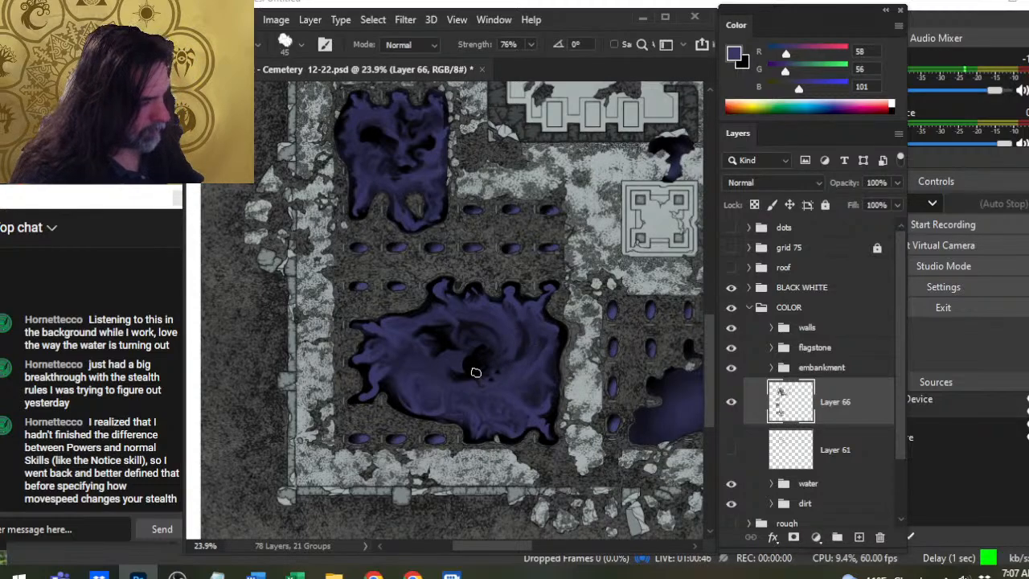
mouse_move(475, 372)
mouse_down()
mouse_move(488, 361)
mouse_move(447, 349)
mouse_move(450, 370)
mouse_up()
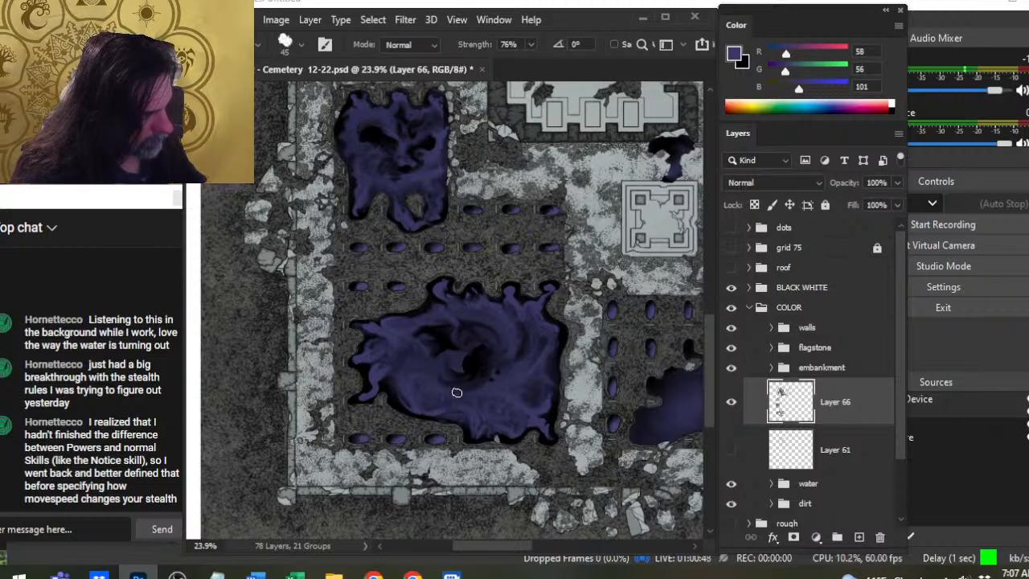
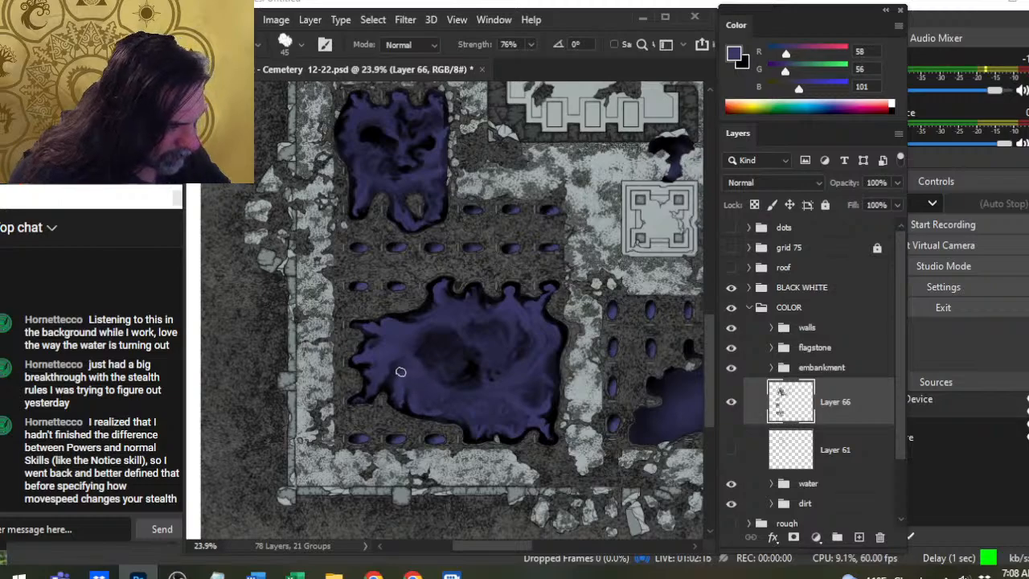
Paint a black spot on the pool's western side and smudge the western dark areas, reducing the smudge tip to 40 px
key(e)
key(b)
key(x)
drag(397, 367, 397, 373)
key(r)
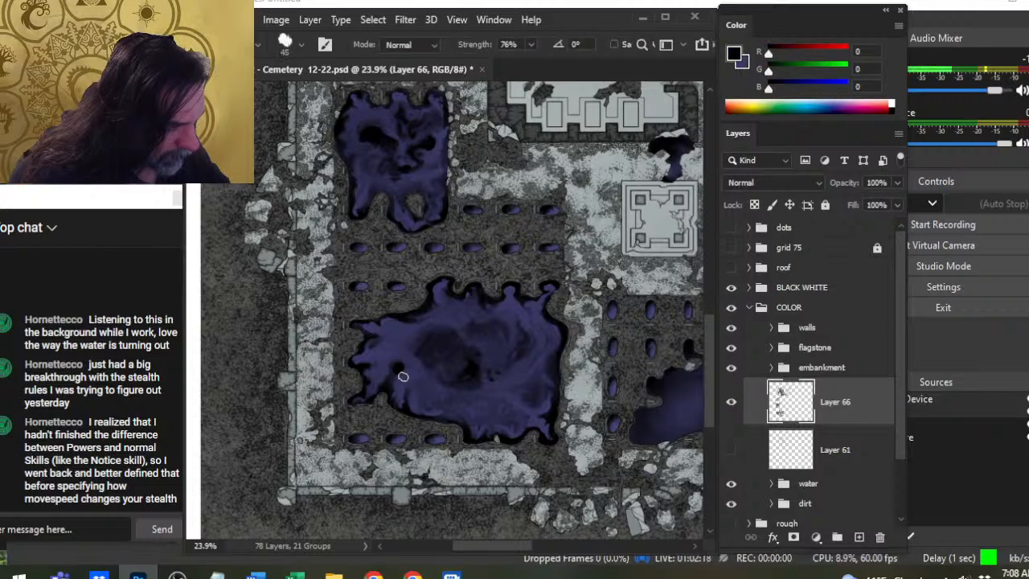
key(bracketleft)
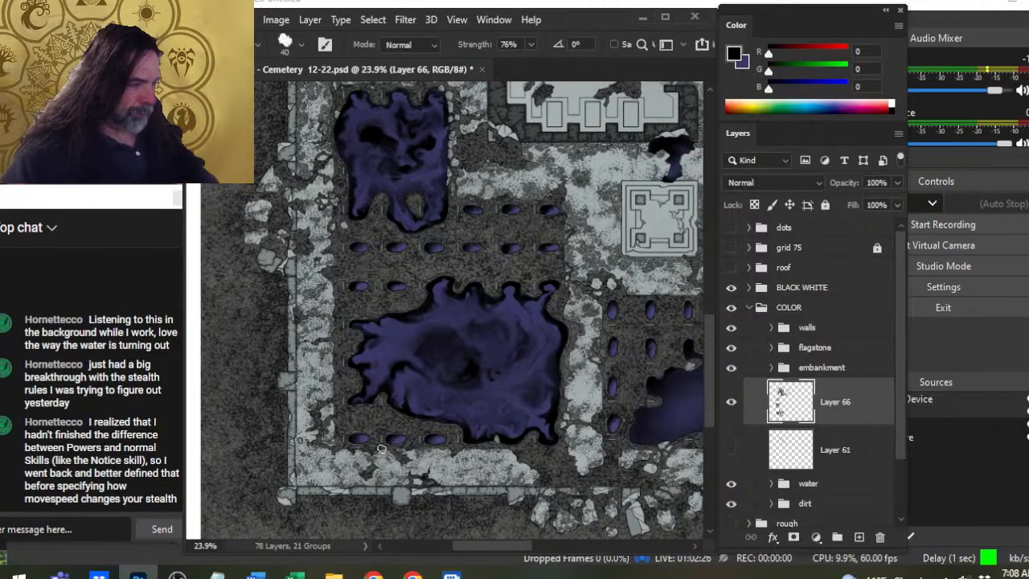
drag(441, 357, 434, 347)
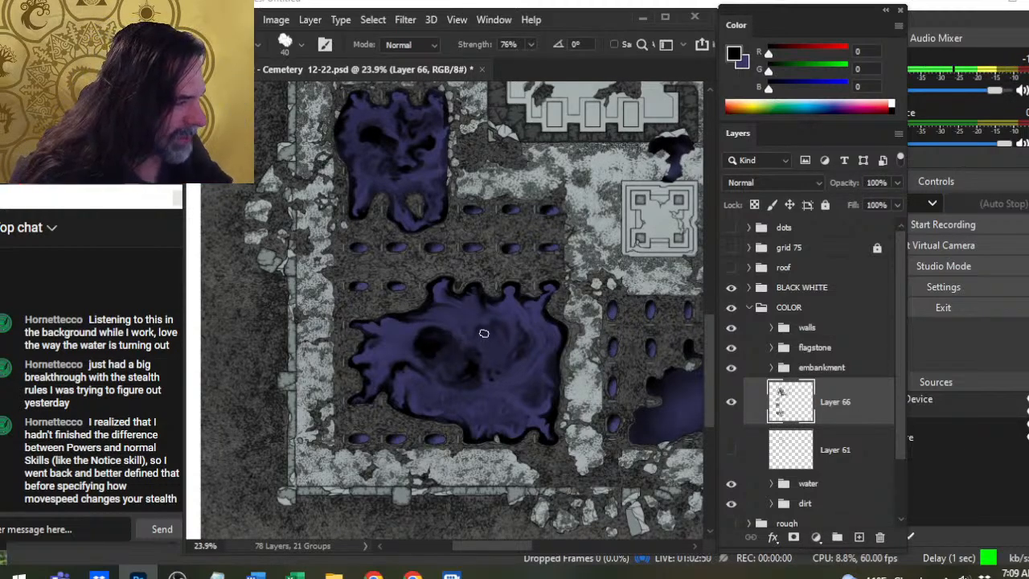
Paint a second black spot in the pool's upper middle and blend the central dark shapes with the 40 px smudge tip
key(b)
click(483, 336)
key(r)
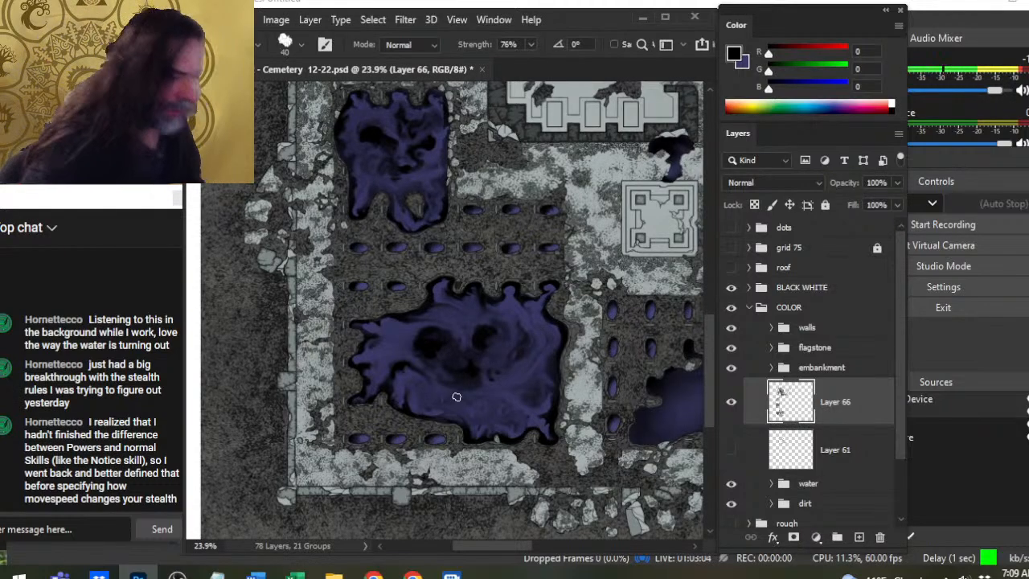
key(b)
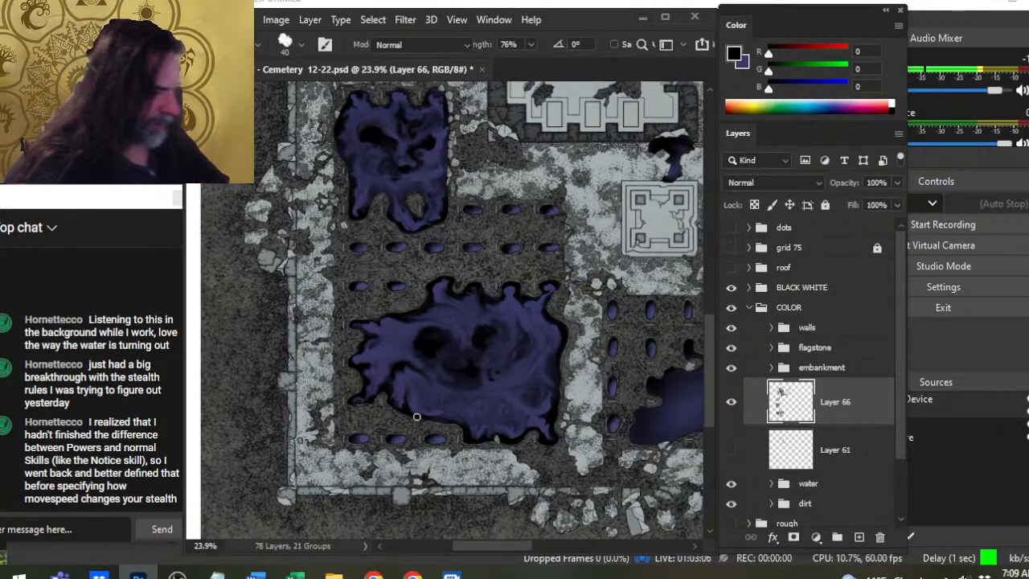
key(r)
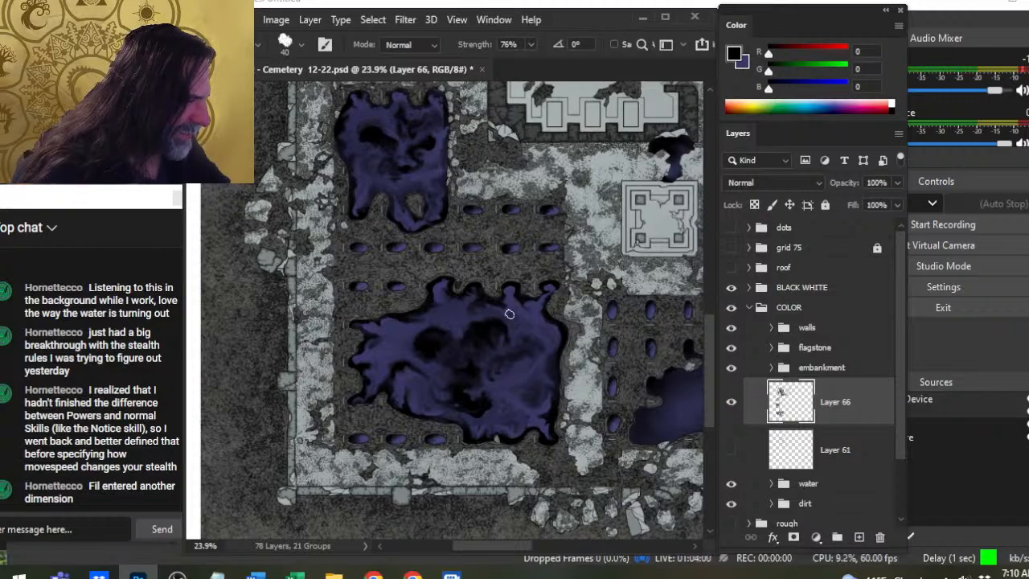
drag(494, 330, 497, 339)
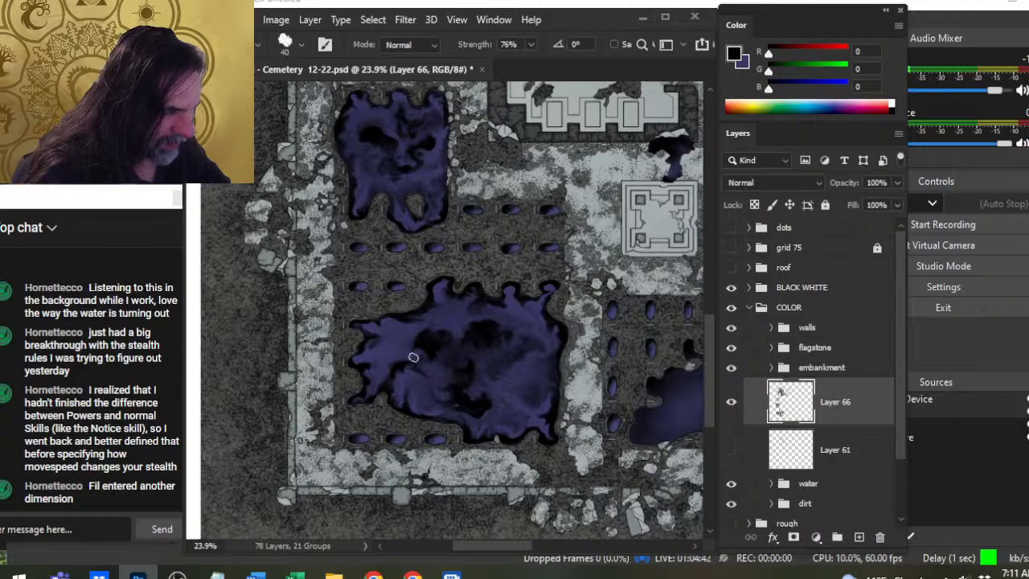
Add black strokes in the pool's west-central area and smudge them into the surrounding violet with the 40 px tip
key(b)
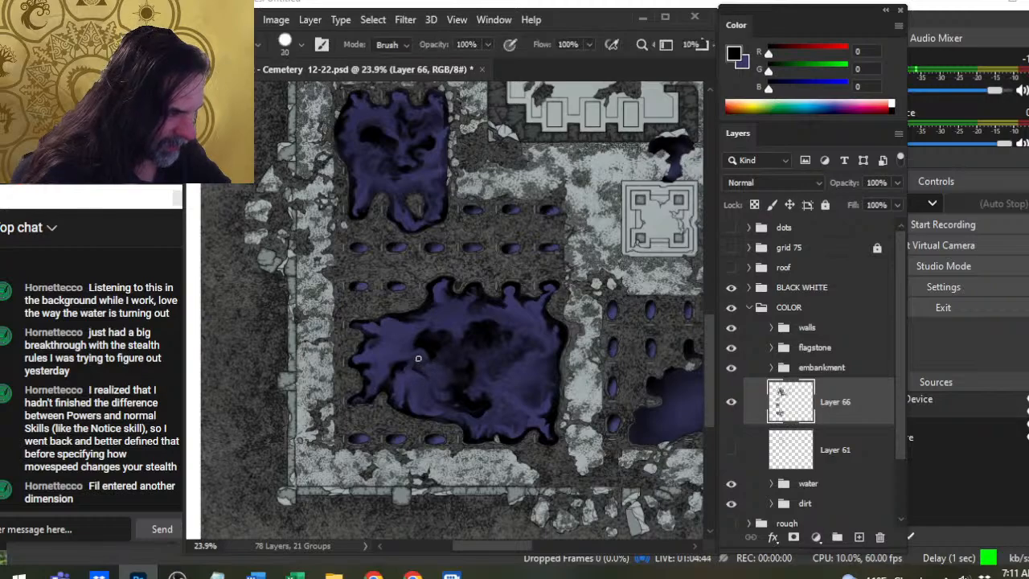
alt+click(417, 369)
key(x)
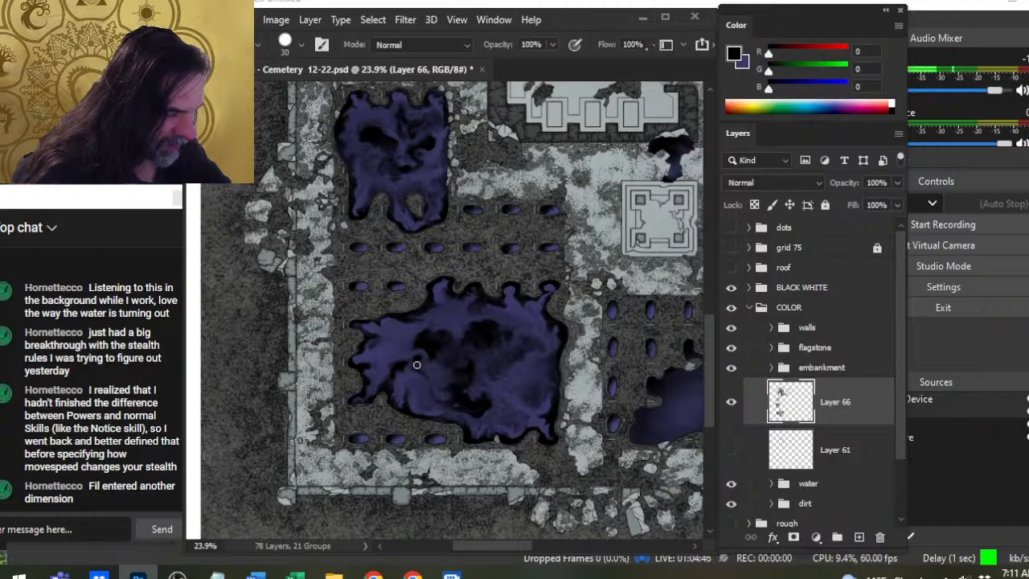
key(r)
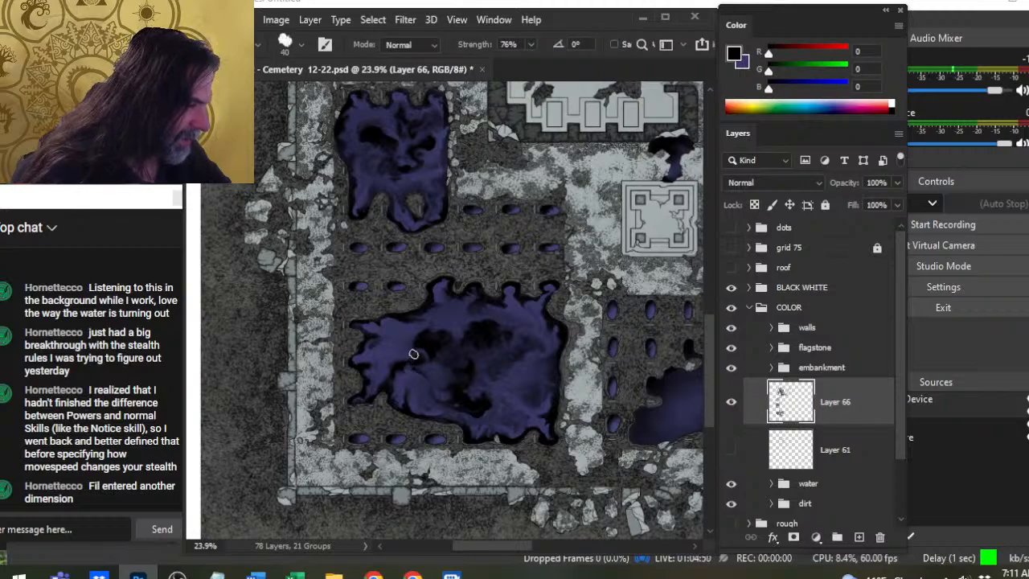
drag(413, 354, 431, 367)
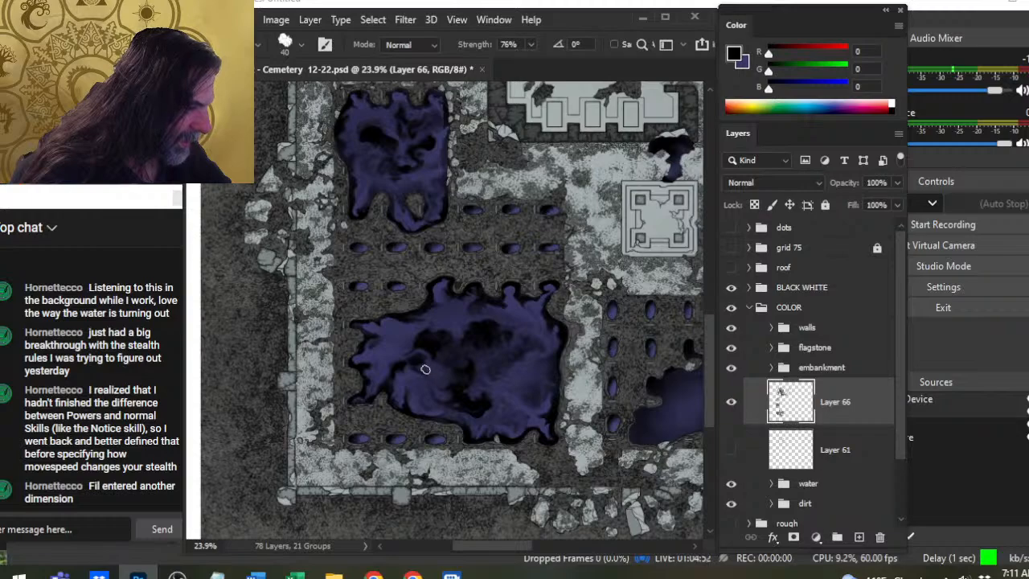
key(b)
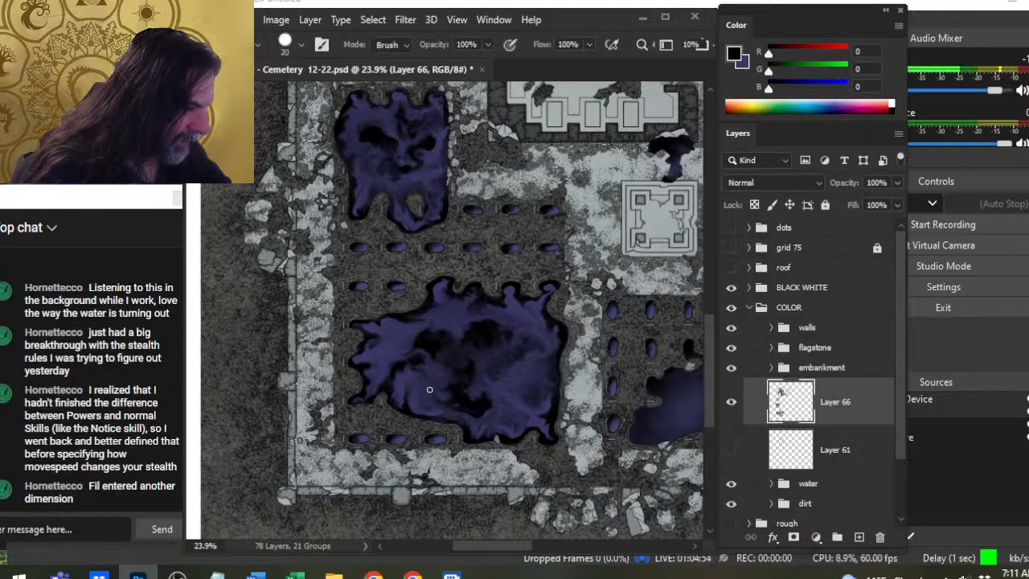
key(r)
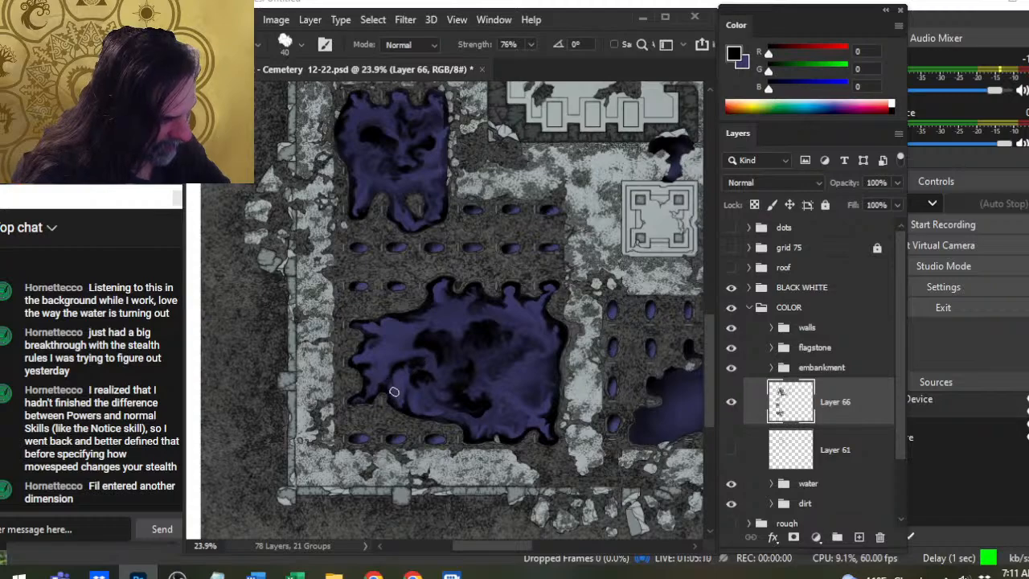
mouse_move(393, 390)
mouse_down()
mouse_move(412, 365)
mouse_move(390, 385)
mouse_move(411, 360)
mouse_move(391, 365)
mouse_move(418, 355)
mouse_up()
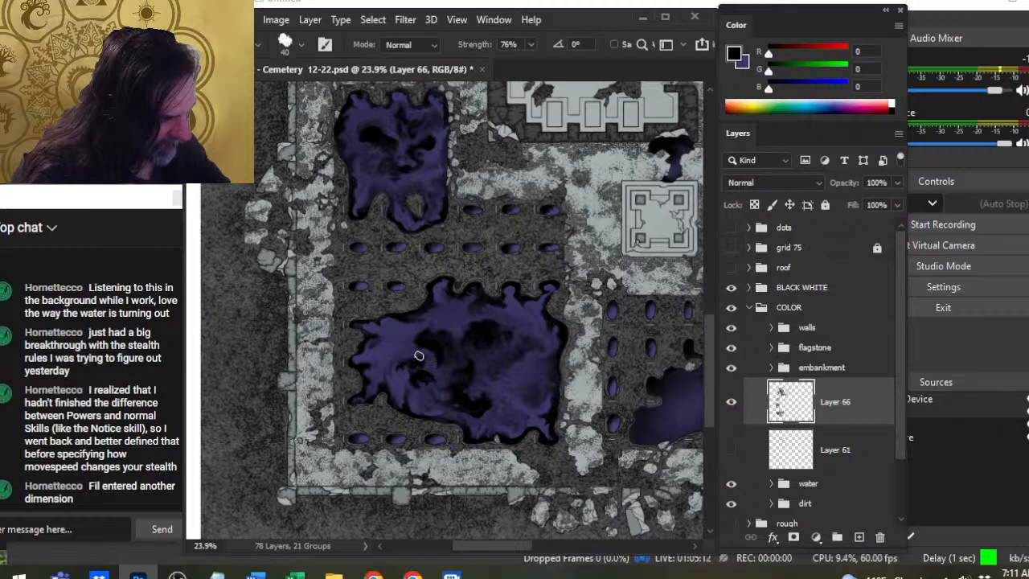
Paint violet strokes with a 30 px brush along the western shore and inlets of the large pool farther east
key(ctrl+space)
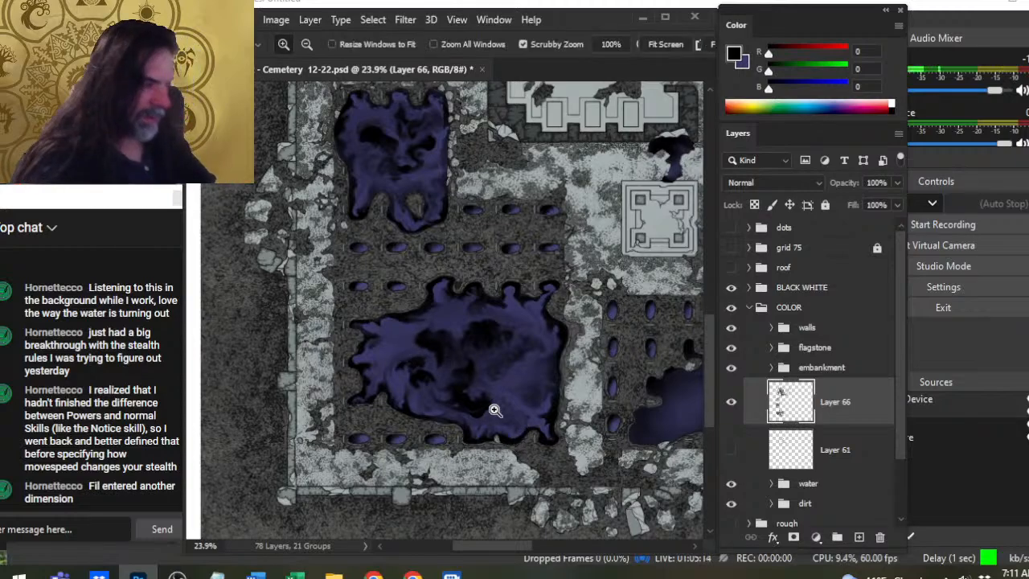
drag(493, 411, 451, 408)
drag(517, 411, 423, 372)
drag(525, 380, 460, 346)
mouse_move(554, 328)
mouse_down()
mouse_move(511, 336)
mouse_move(477, 448)
mouse_move(443, 378)
mouse_move(505, 345)
mouse_up()
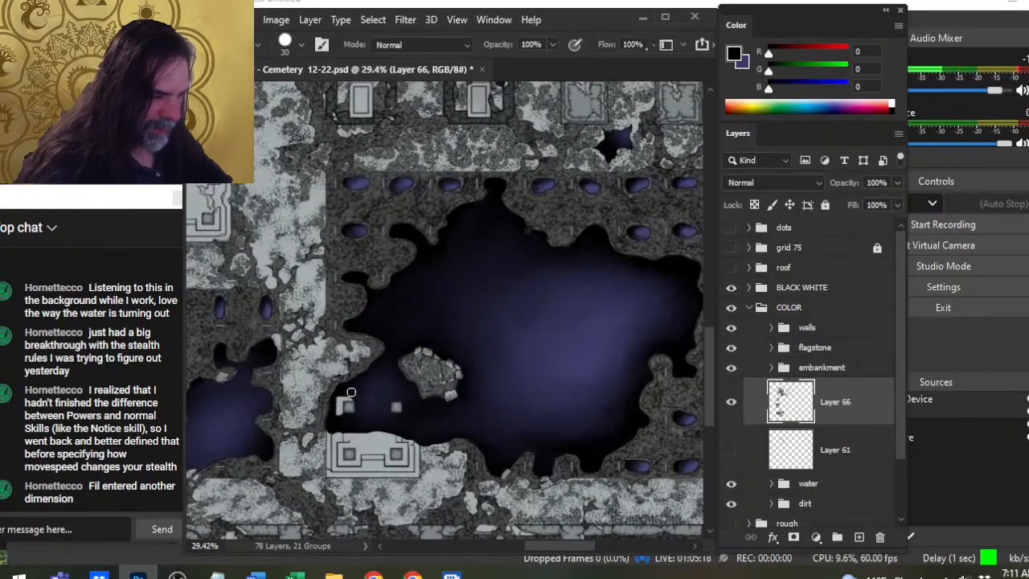
key(x)
mouse_move(337, 426)
mouse_down()
mouse_move(356, 419)
mouse_move(357, 388)
mouse_move(388, 374)
mouse_up()
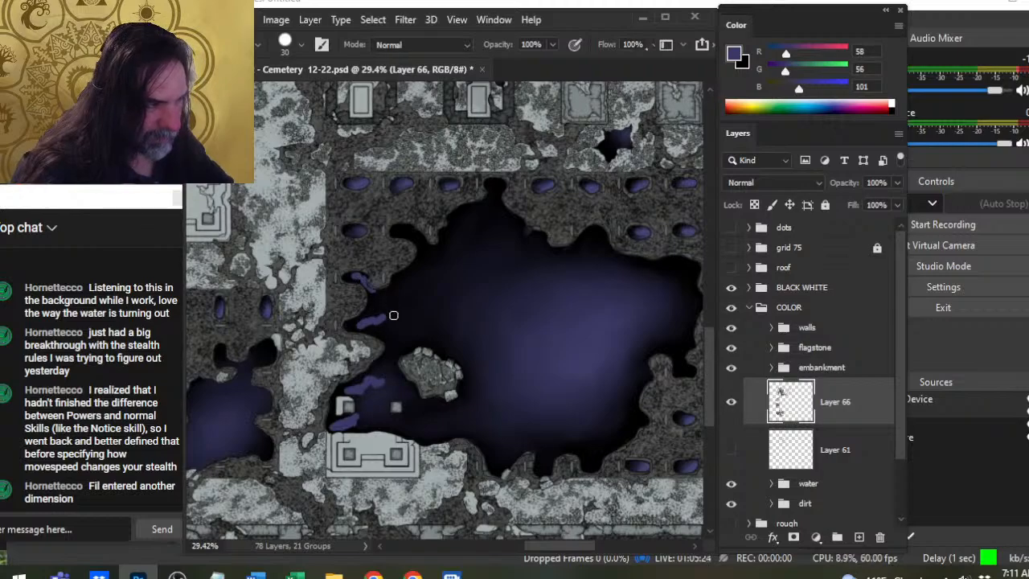
Smudge the violet stroke in the large pool's northwestern inlet toward the open water with the 40 px tip
key(r)
drag(370, 281, 384, 299)
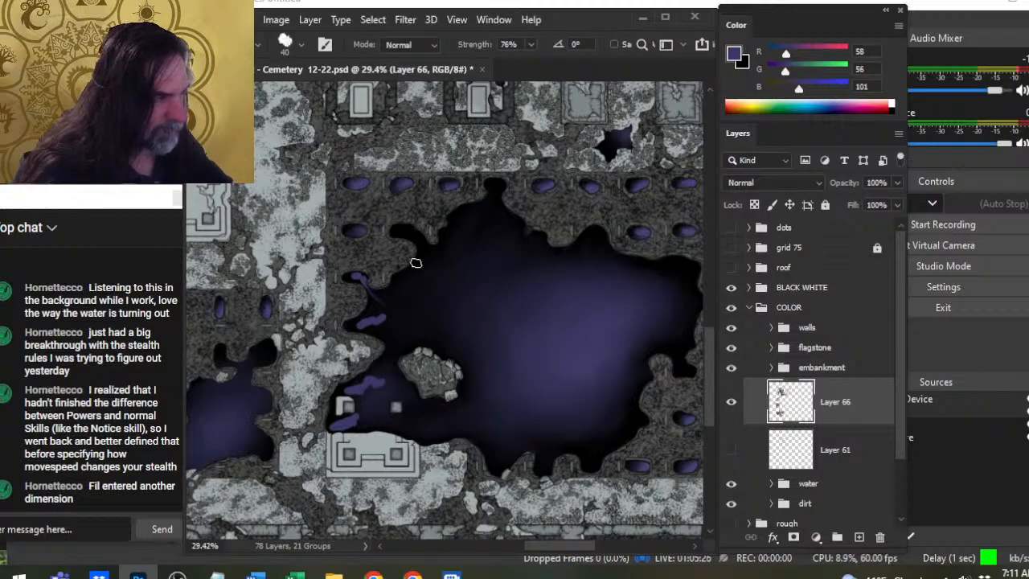
Paint purple-blue water strokes along the upper and right-hand inlets of the large dark pool on Layer 66 with the Brush
key(b)
drag(402, 231, 444, 259)
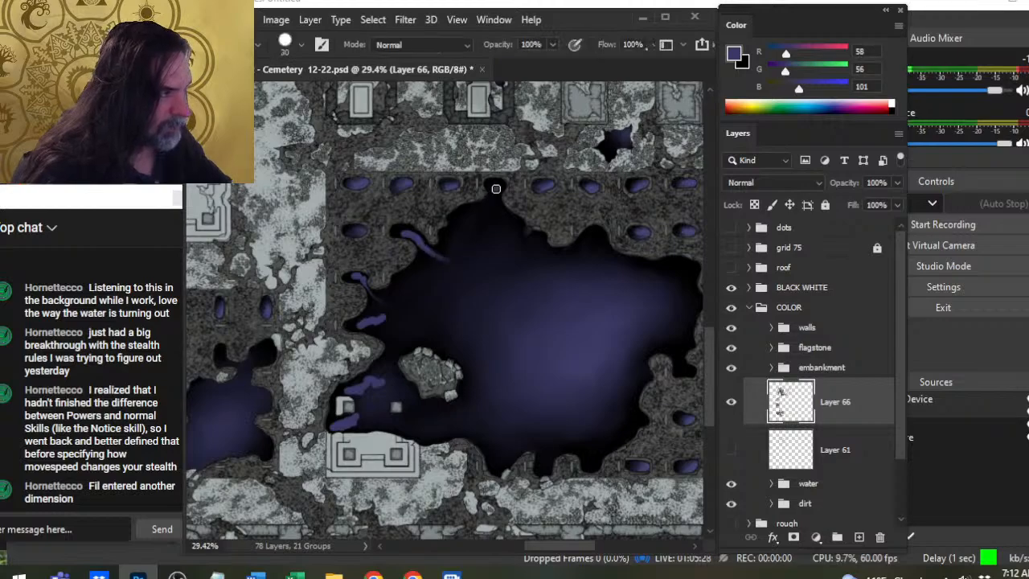
drag(496, 189, 505, 229)
drag(595, 241, 594, 261)
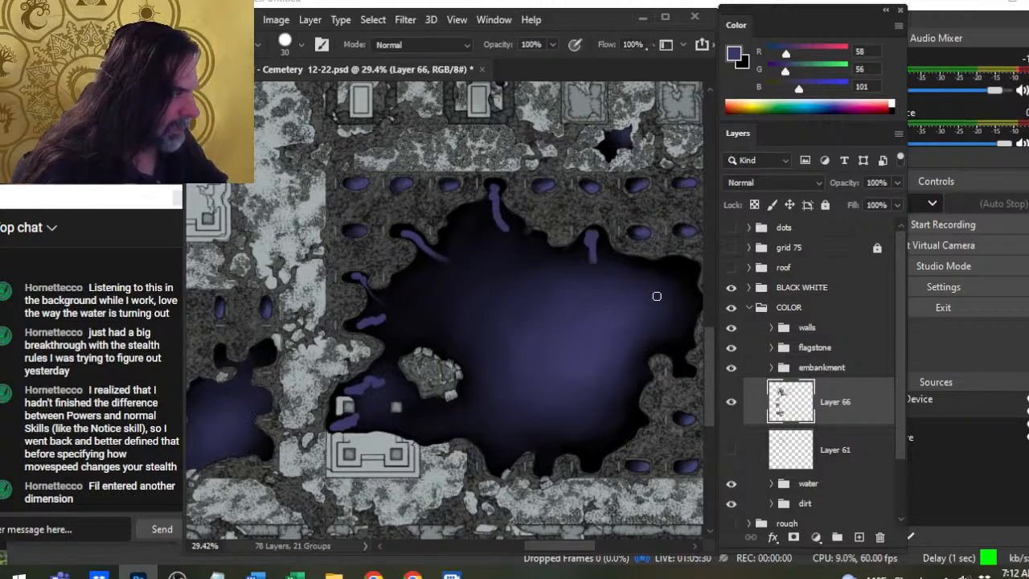
drag(602, 329, 500, 347)
mouse_move(574, 282)
mouse_down()
mouse_move(587, 293)
mouse_move(555, 314)
mouse_move(593, 322)
mouse_move(559, 342)
mouse_up()
mouse_move(582, 380)
mouse_down()
mouse_move(542, 357)
mouse_move(569, 362)
mouse_up()
Paint more purple-blue water strokes along the pool's lower edge and around the inlet beside the stone structure
drag(533, 440, 492, 443)
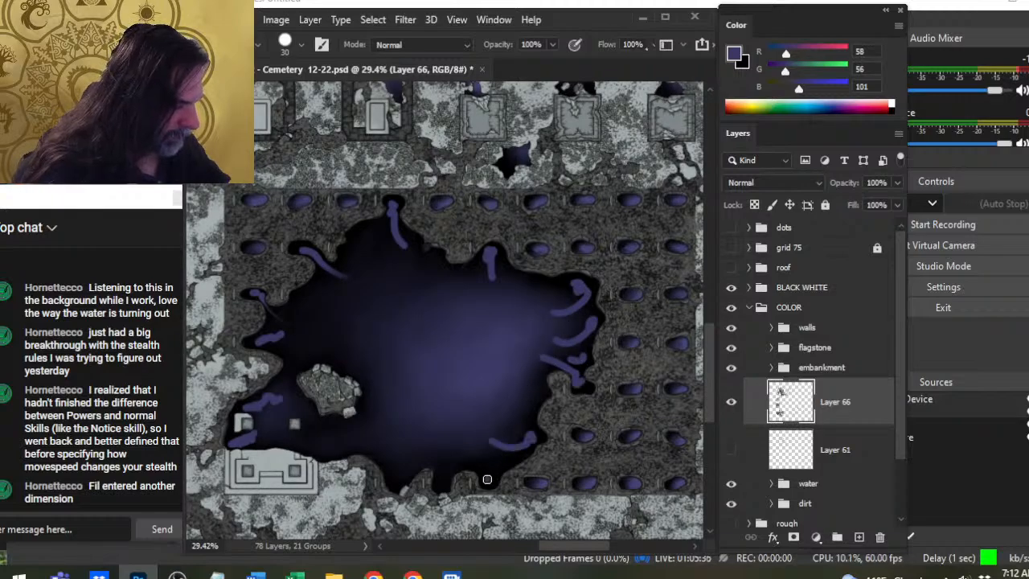
mouse_move(487, 480)
mouse_down()
mouse_move(451, 447)
mouse_move(417, 447)
mouse_up()
mouse_move(406, 487)
mouse_down()
mouse_move(384, 466)
mouse_move(368, 426)
mouse_up()
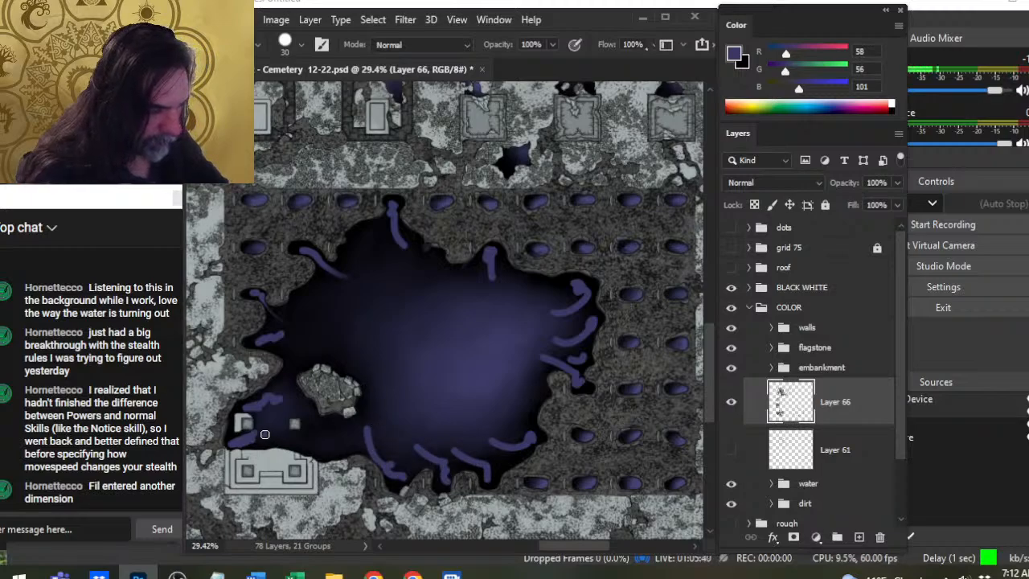
drag(265, 435, 272, 409)
drag(320, 452, 314, 436)
mouse_move(275, 403)
mouse_down()
mouse_move(302, 340)
mouse_move(279, 352)
mouse_move(270, 340)
mouse_move(289, 337)
mouse_move(272, 335)
mouse_move(273, 321)
mouse_move(304, 317)
mouse_move(286, 308)
mouse_move(306, 305)
mouse_move(346, 258)
mouse_move(375, 266)
mouse_move(368, 236)
mouse_move(404, 243)
mouse_move(409, 259)
mouse_move(410, 241)
mouse_move(427, 278)
mouse_move(433, 253)
mouse_move(438, 276)
mouse_move(473, 282)
mouse_move(522, 322)
mouse_up()
Examine the pool's edges and the uncolored stone up close, comparing them with the flagstone group hidden and shown
key(z)
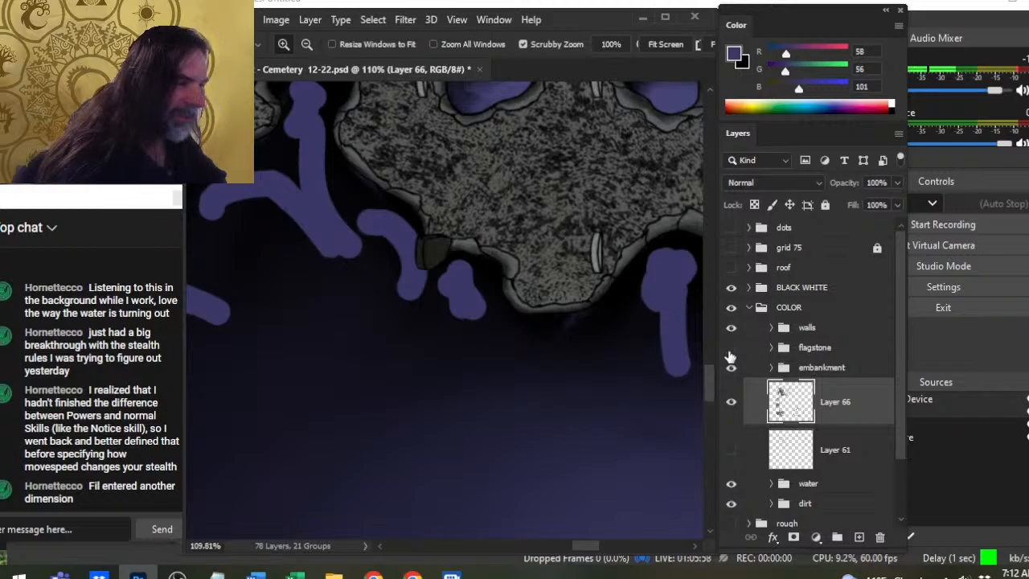
alt+click(623, 373)
drag(439, 352, 507, 548)
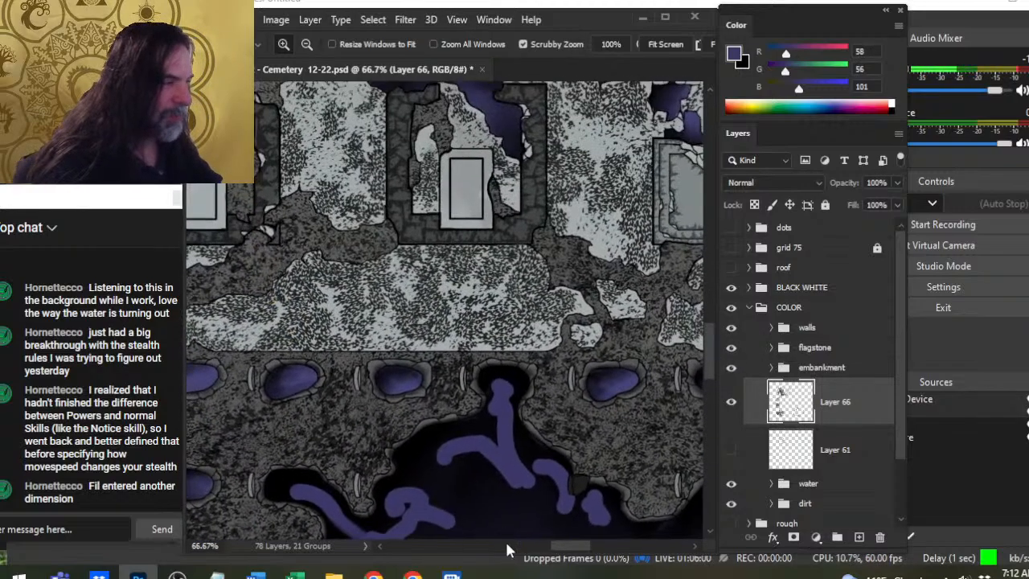
drag(509, 328, 637, 352)
drag(483, 370, 459, 149)
drag(352, 297, 502, 96)
drag(493, 446, 354, 393)
click(732, 367)
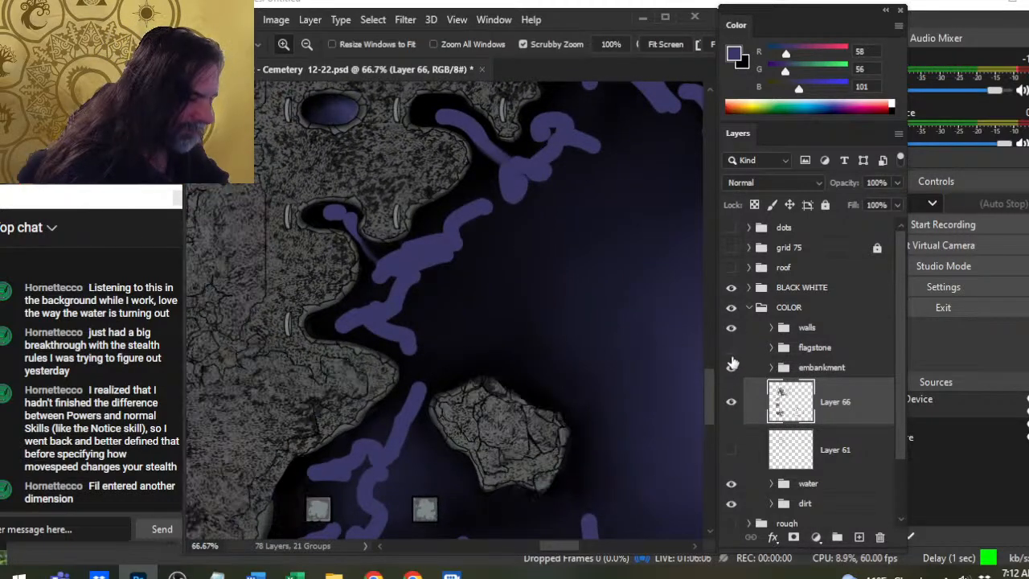
click(732, 367)
Expand the flagstone group, check its layers by toggling their visibility, and select Layer 60
click(782, 347)
click(771, 347)
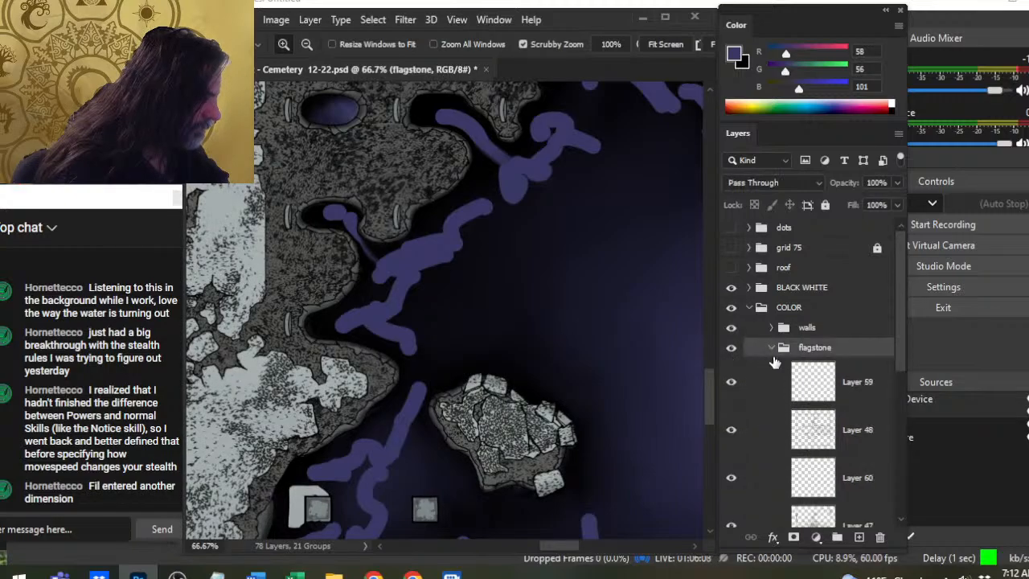
click(727, 427)
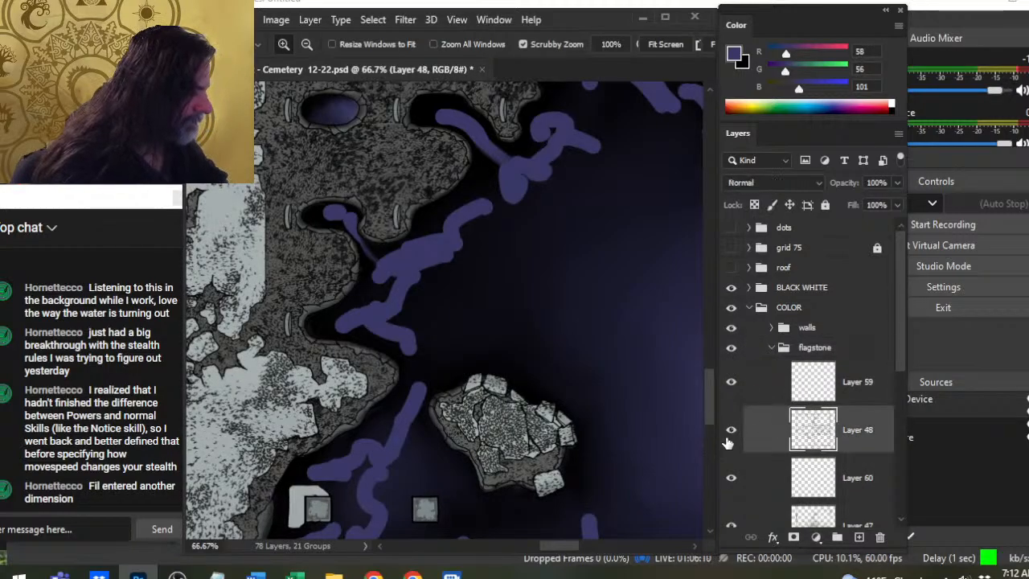
click(728, 441)
click(728, 440)
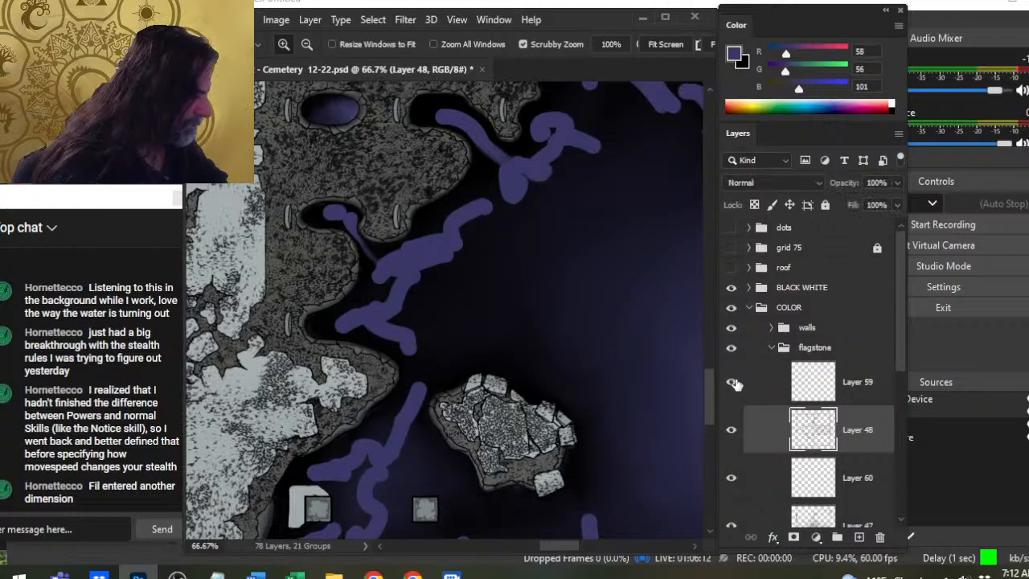
click(738, 386)
click(732, 385)
click(858, 484)
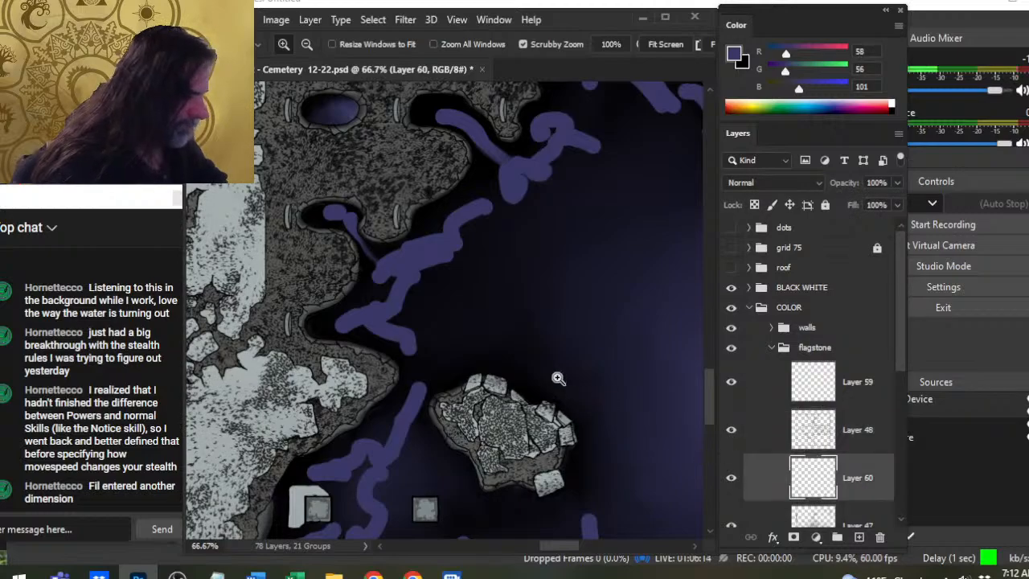
Sample light grey from the flagstone island and paint it onto the small dark stone at the pool's upper edge with a smaller brush
mouse_move(476, 505)
mouse_down()
mouse_move(607, 462)
mouse_move(529, 415)
mouse_up()
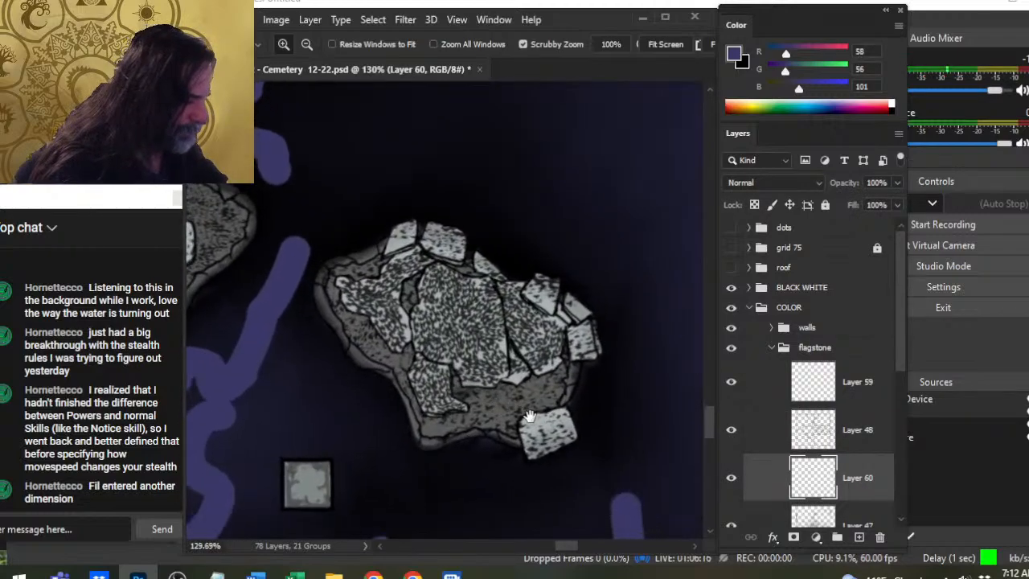
alt+click(533, 428)
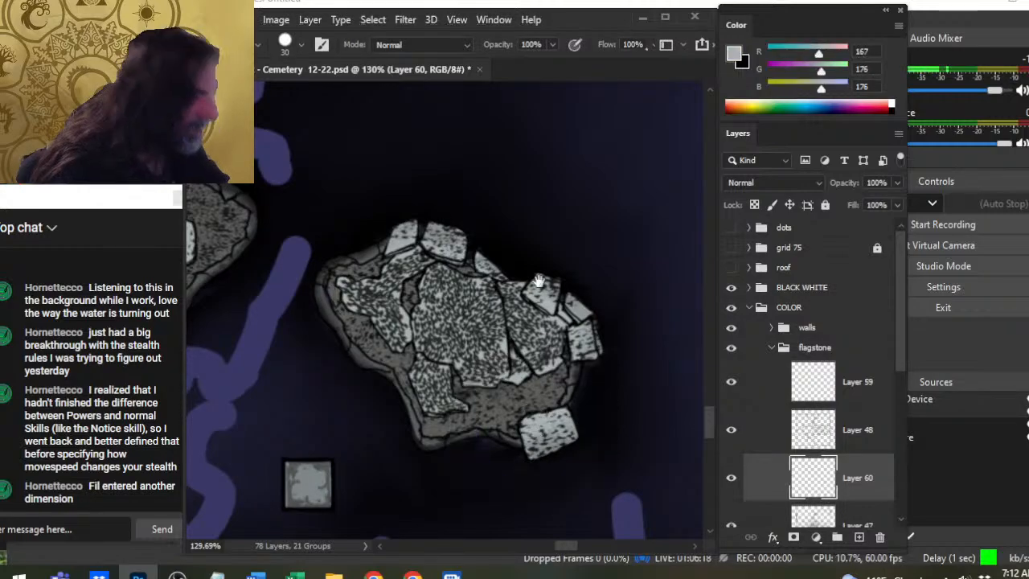
drag(555, 153, 498, 459)
mouse_move(525, 158)
mouse_down()
mouse_move(476, 427)
mouse_move(192, 336)
mouse_up()
key(bracketleft)
key(bracketleft)
key(bracketleft)
key(bracketleft)
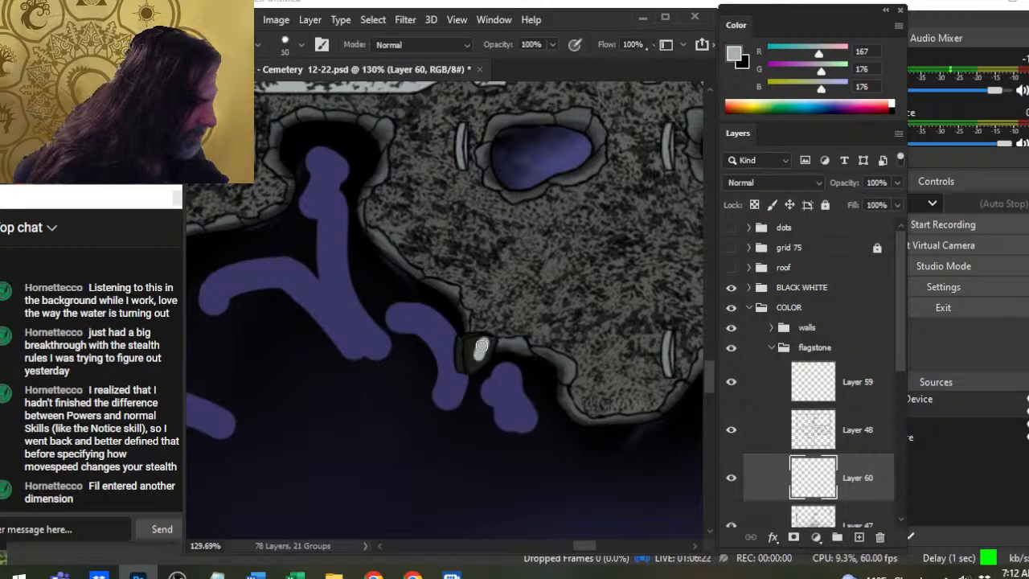
drag(482, 346, 475, 341)
Smudge the light grey paint out to the small stone's outline, reducing the Smudge tool to 8 px
key(r)
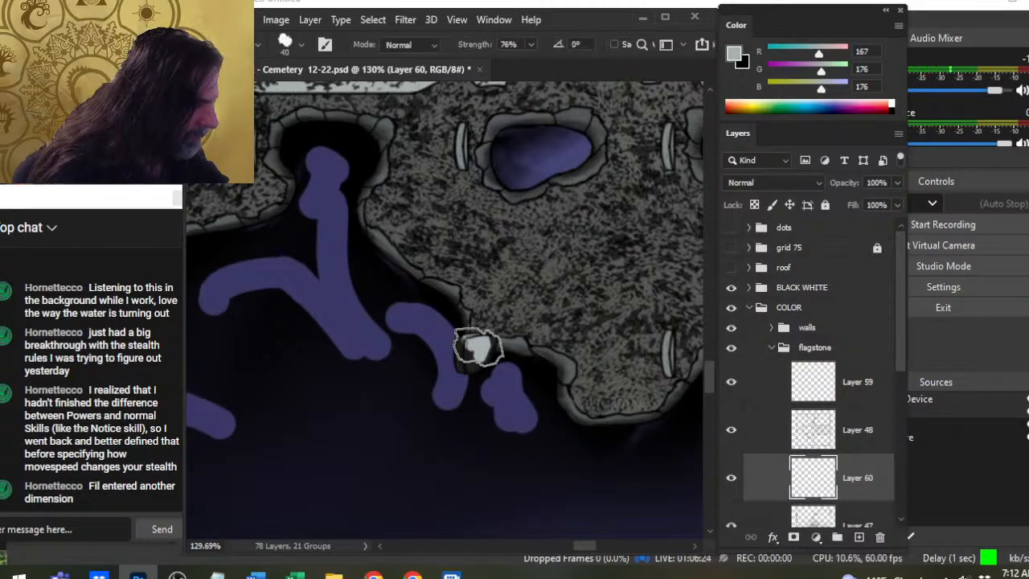
key(bracketleft)
key(bracketleft)
key(bracketleft)
key(bracketleft)
key(bracketleft)
key(bracketleft)
key(bracketleft)
key(bracketleft)
key(bracketleft)
key(bracketleft)
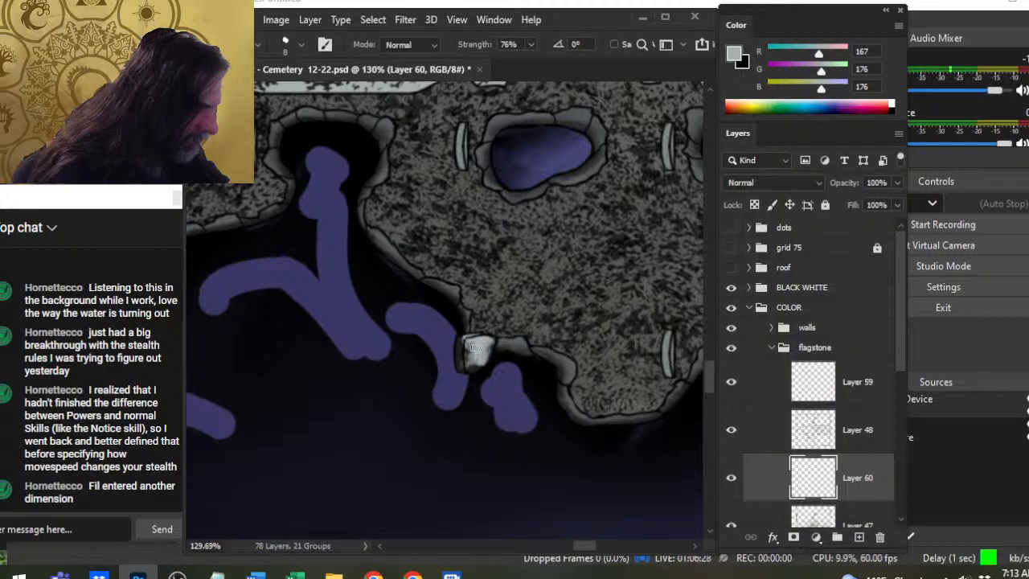
Paint the small stone's narrow left face light grey and smudge the paint into its outline
key(b)
drag(464, 344, 462, 364)
key(r)
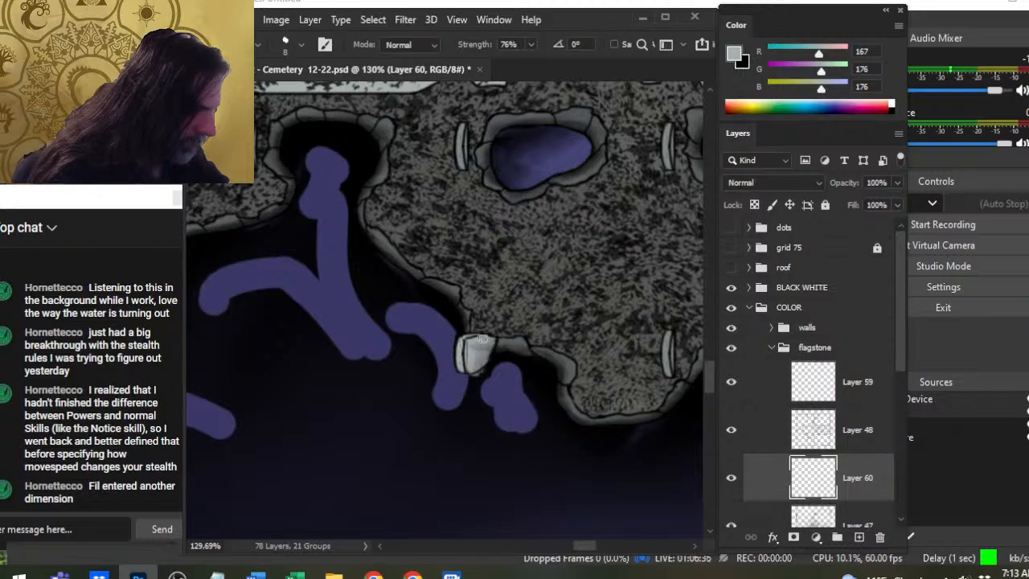
Clean up the small stone's lower-right edge by erasing overspill and retouching it with brush and smudge strokes
key(e)
drag(477, 389, 487, 370)
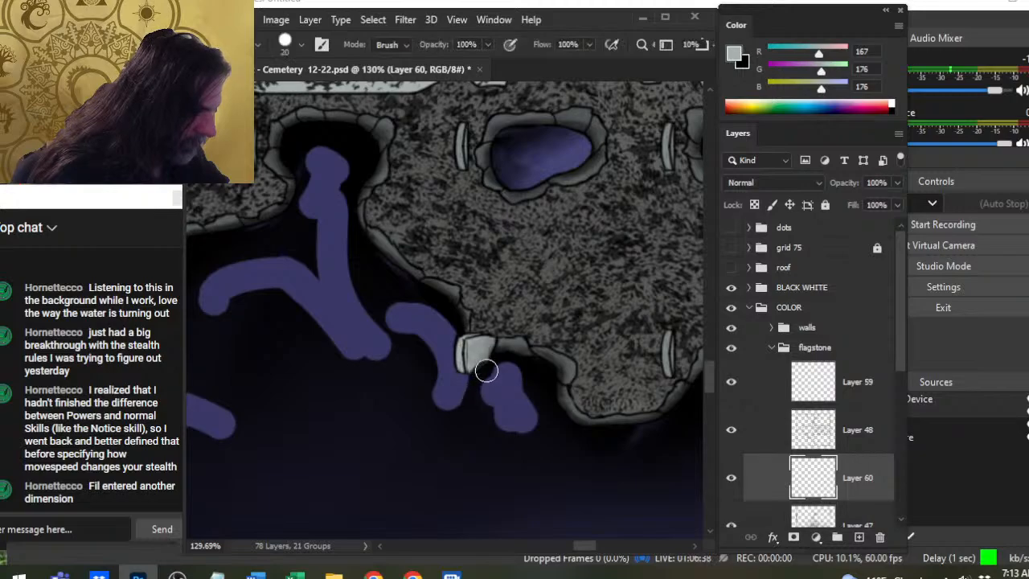
key(b)
key(r)
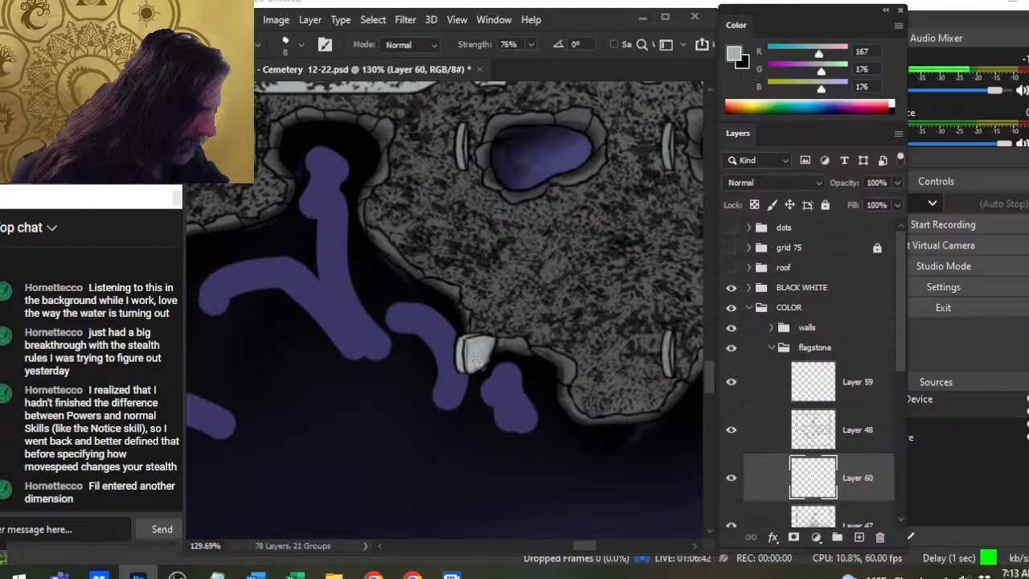
key(b)
key(r)
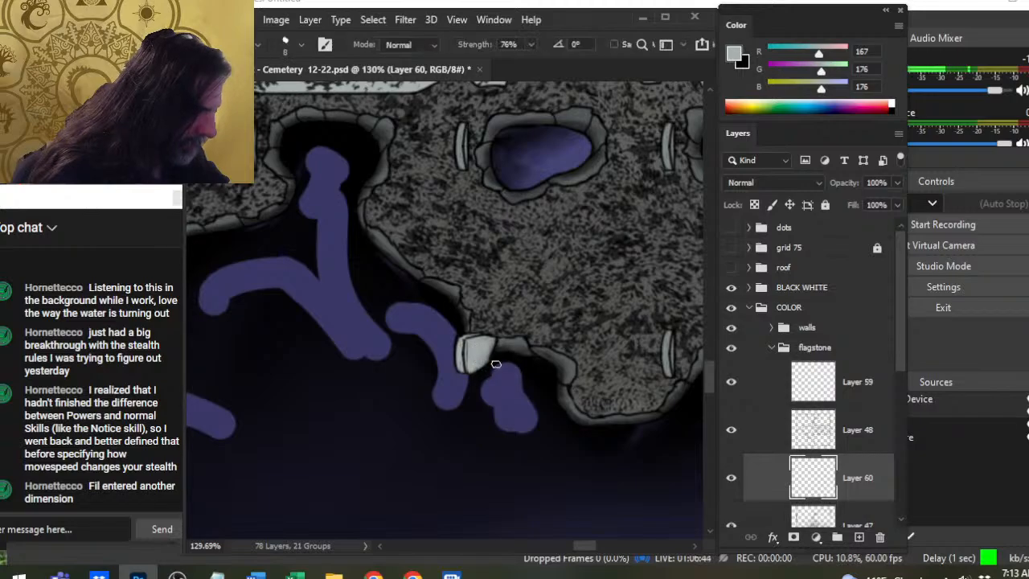
key(b)
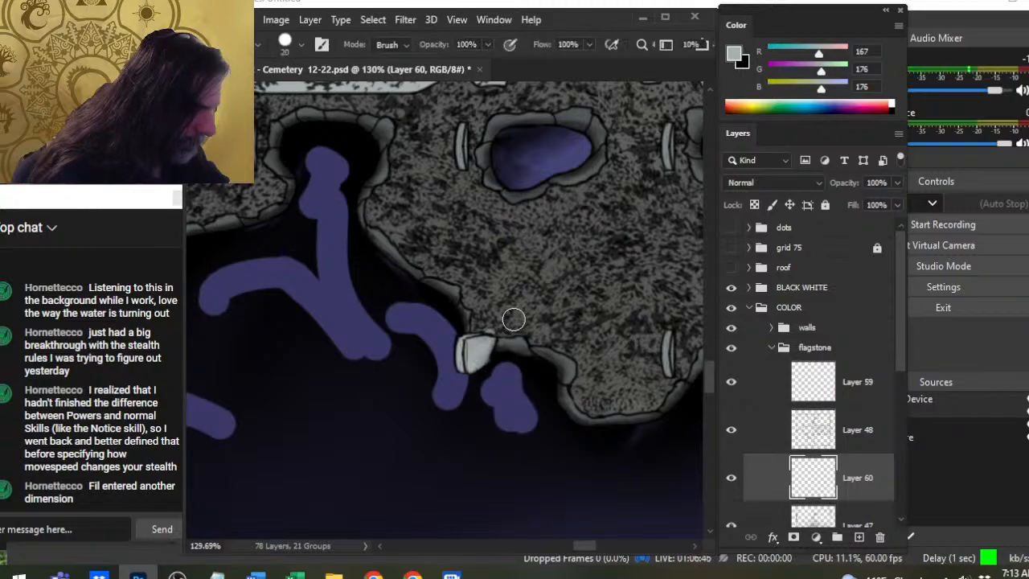
Sample a darker grey from the flagstone island, shade the small stone with it on Layer 60, and smudge the shading
key(z)
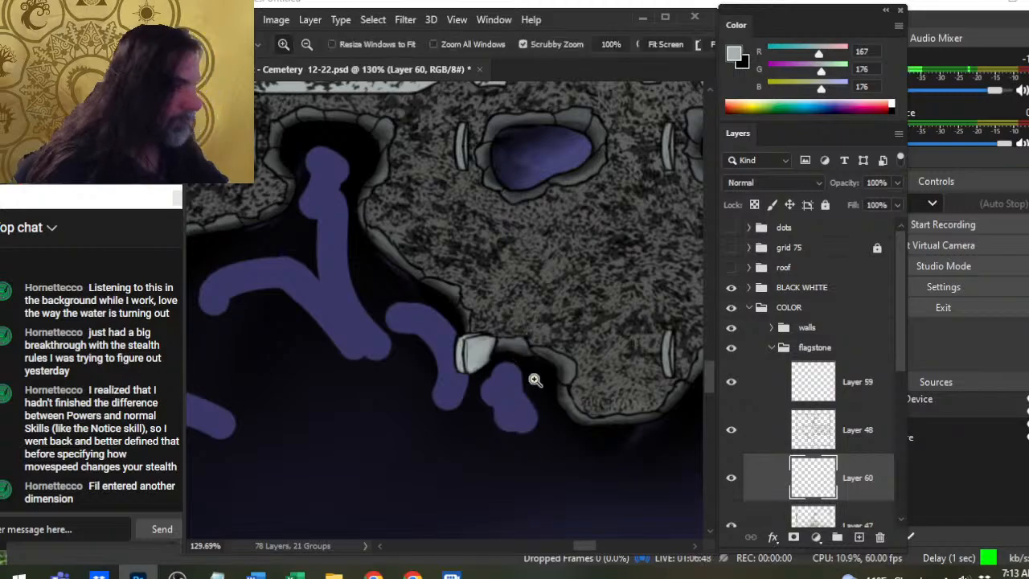
drag(533, 379, 456, 376)
drag(432, 483, 533, 237)
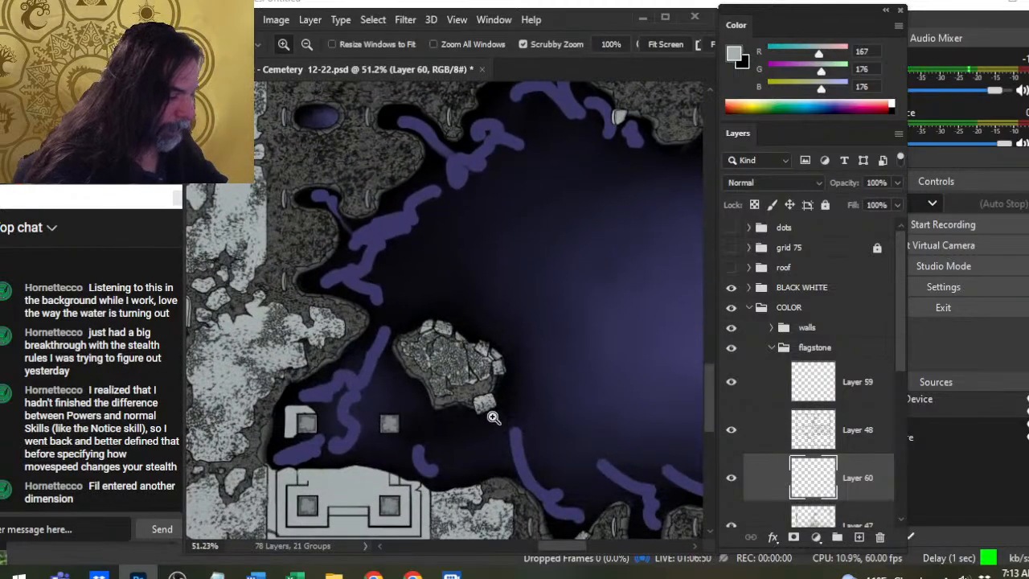
drag(492, 417, 571, 418)
key(b)
drag(460, 390, 484, 382)
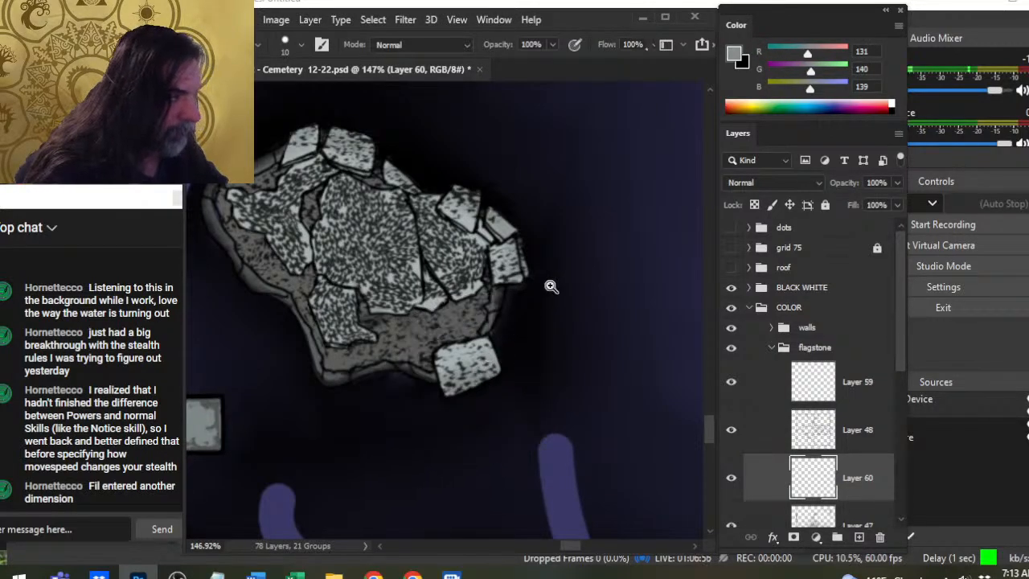
drag(551, 286, 477, 285)
drag(585, 213, 404, 482)
mouse_move(537, 262)
mouse_down()
mouse_move(599, 274)
mouse_move(497, 386)
mouse_up()
drag(470, 348, 488, 349)
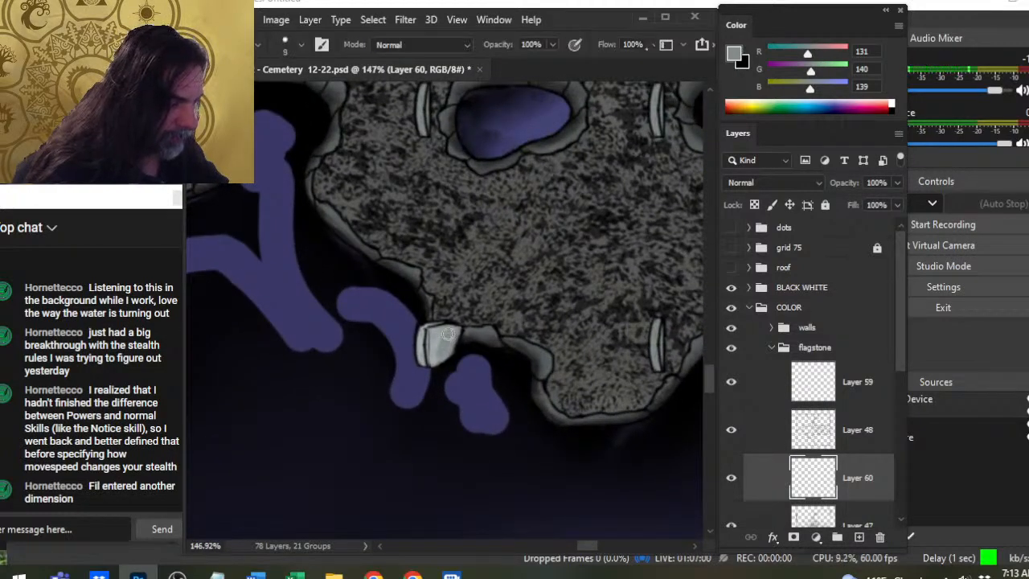
key(r)
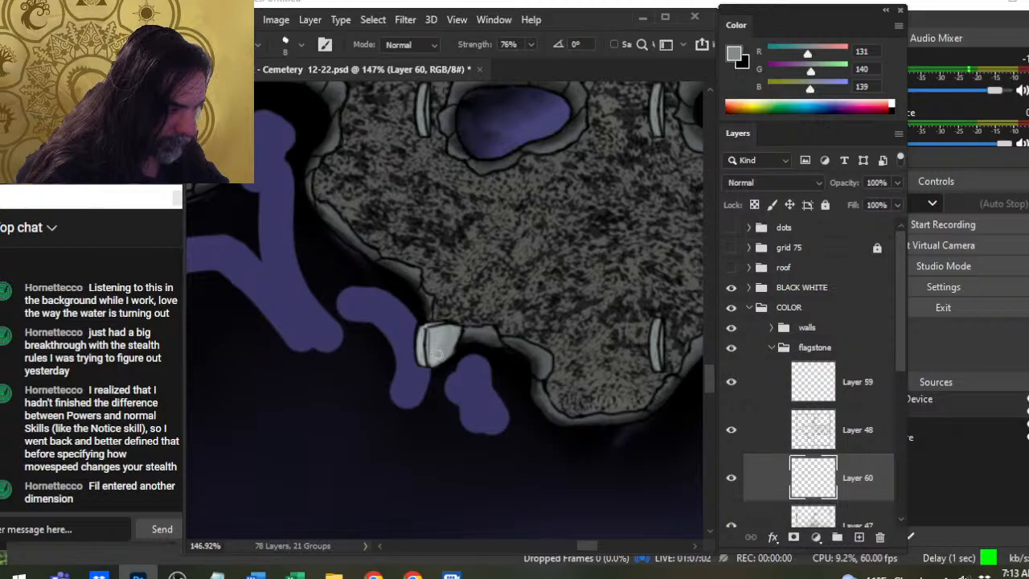
On Layer 59, stamp black speckled texture over the small stone using the prickle brush at 40 px
click(834, 381)
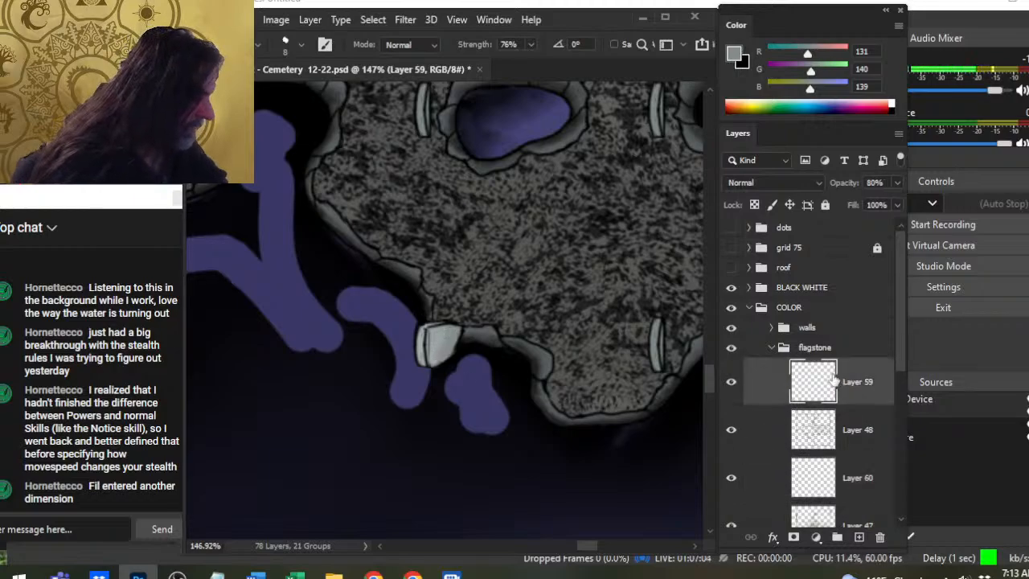
key(b)
right_click(554, 366)
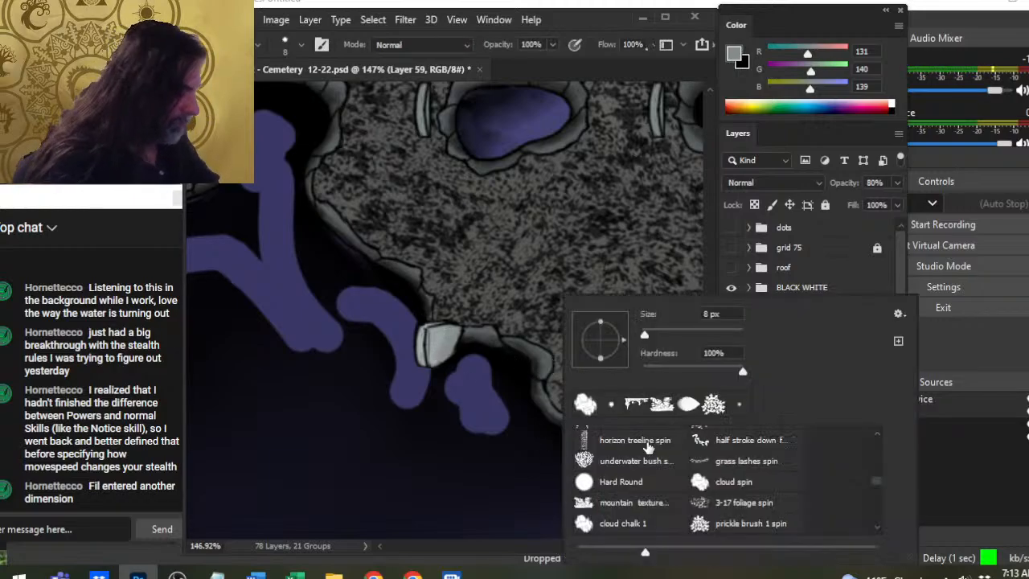
click(714, 405)
click(604, 42)
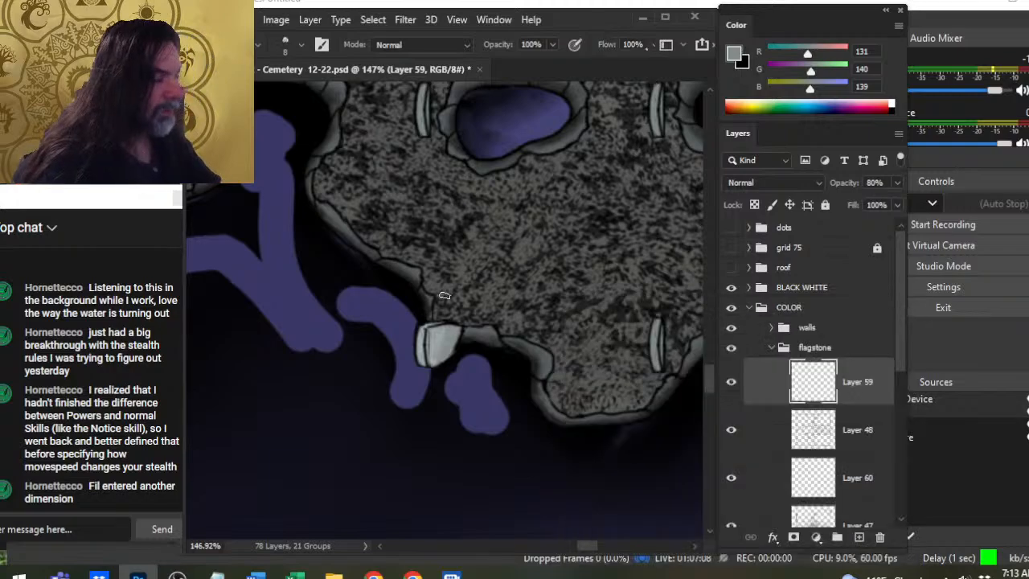
key(bracketright)
key(bracketright)
key(bracketright)
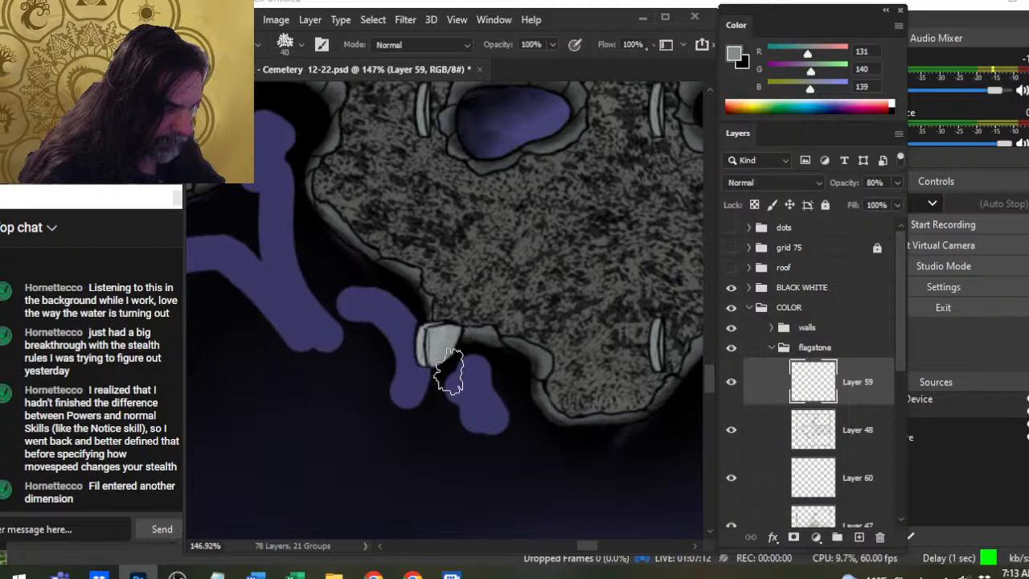
key(x)
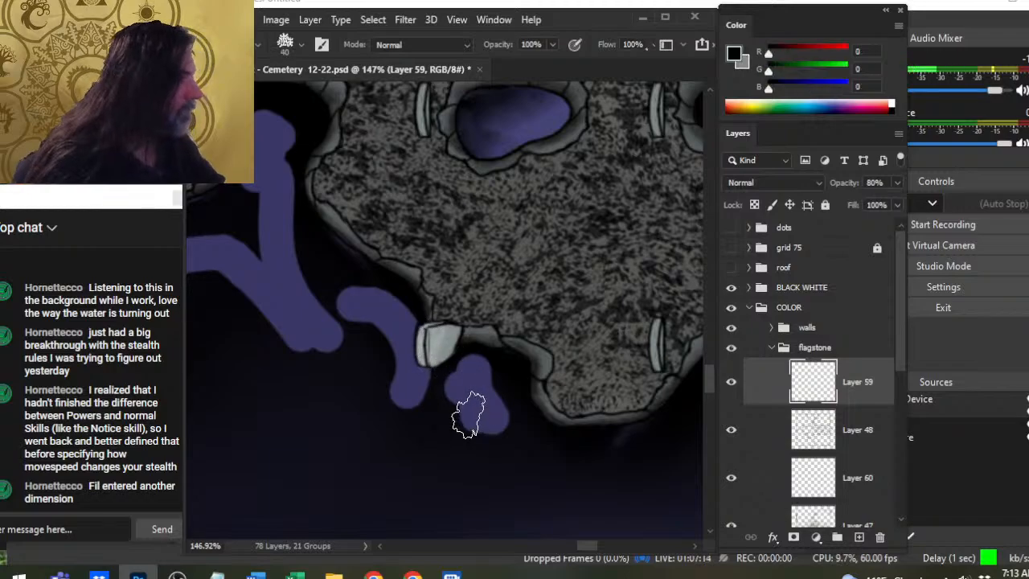
click(428, 346)
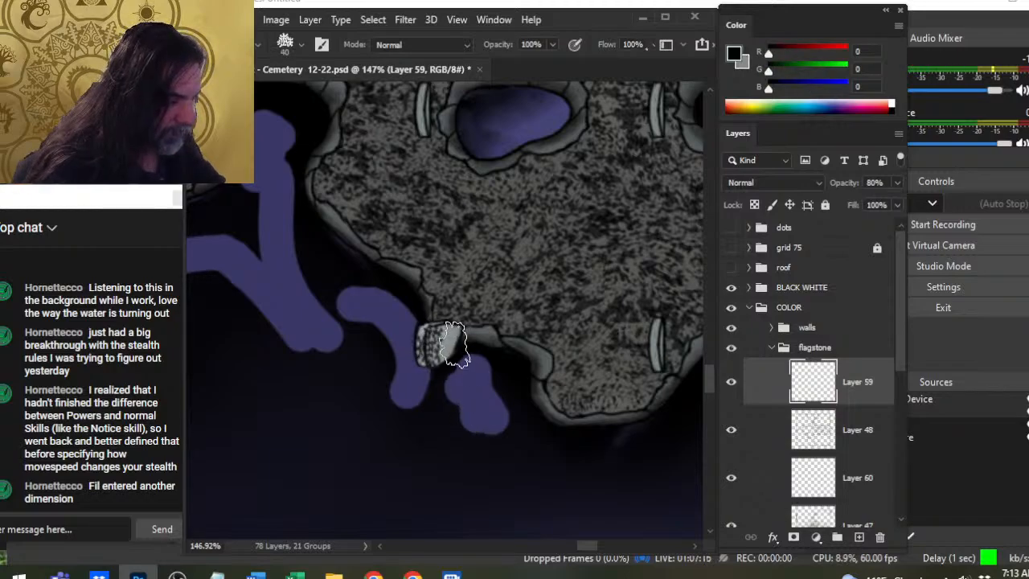
click(442, 340)
Thin out the black speckles on the small stone with the Eraser, using the prickle brush at 70 px
key(e)
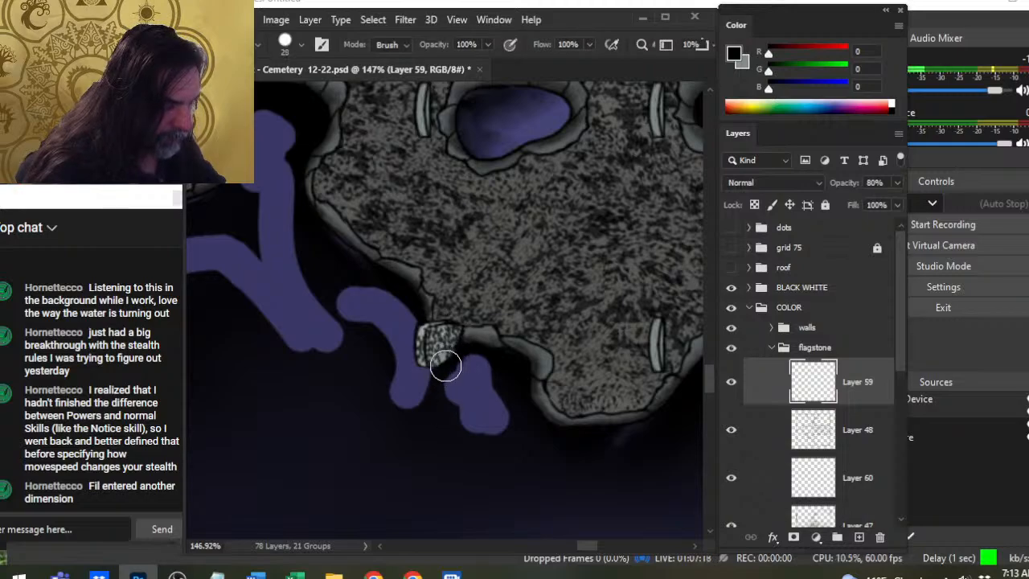
right_click(459, 400)
double_click(491, 405)
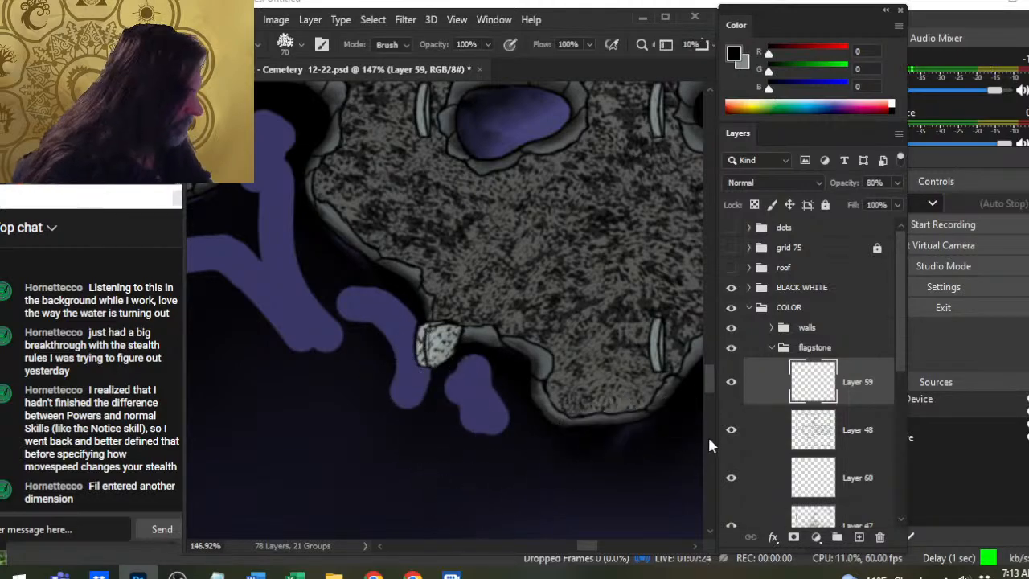
Switch the Eraser to the hard round tip, collapse the flagstone group, and make Layer 66 active
right_click(591, 362)
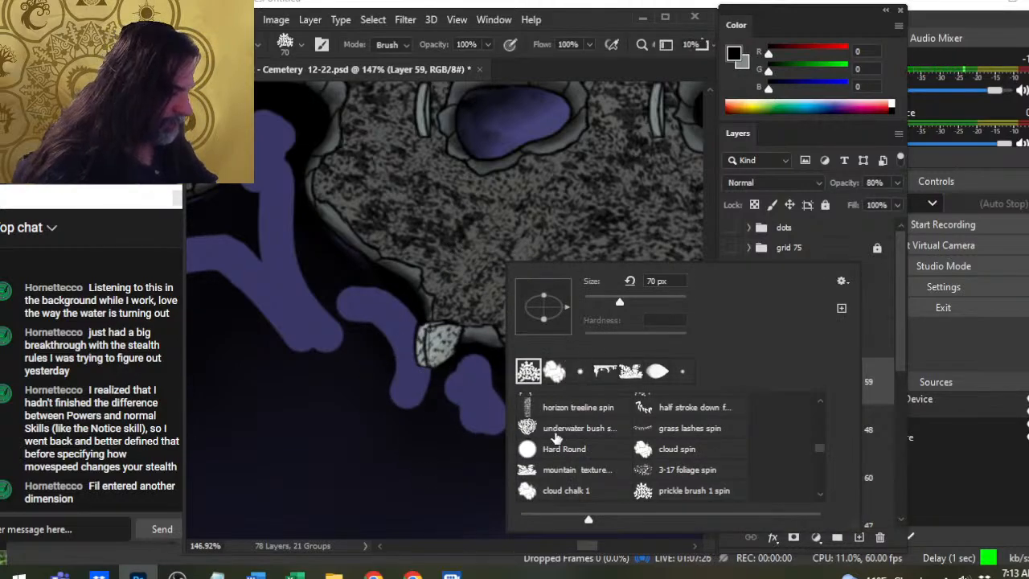
click(579, 373)
click(405, 501)
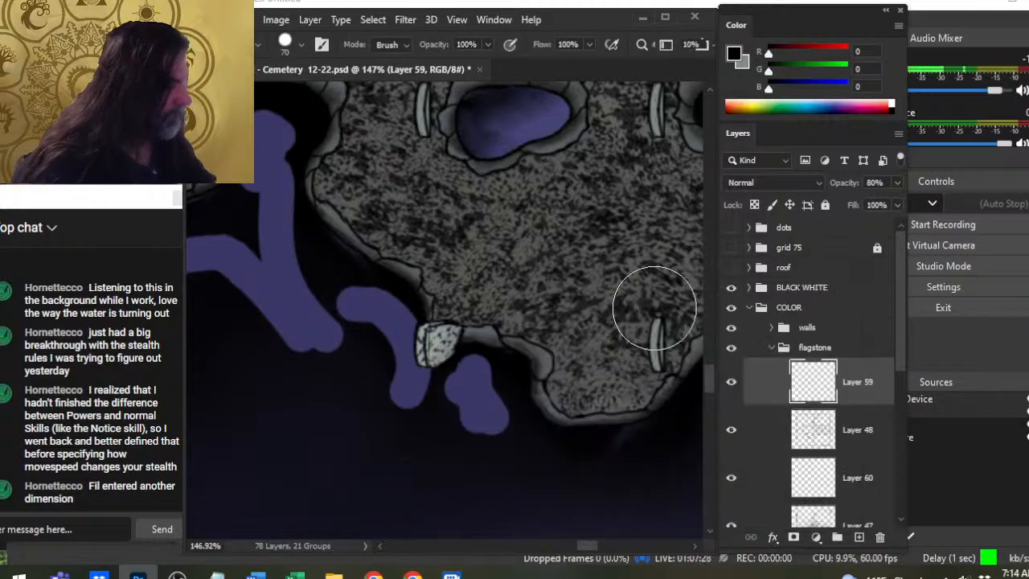
click(769, 350)
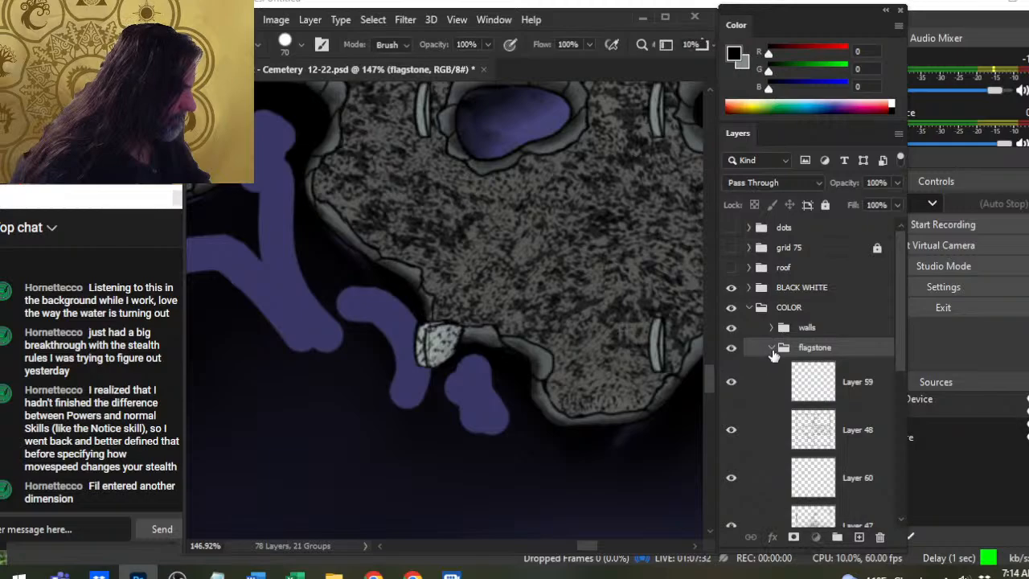
click(772, 349)
click(786, 422)
Set the Brush tool to the hard round tip at 40 px, undo the stray black dab, and swap the foreground and background colors
key(z)
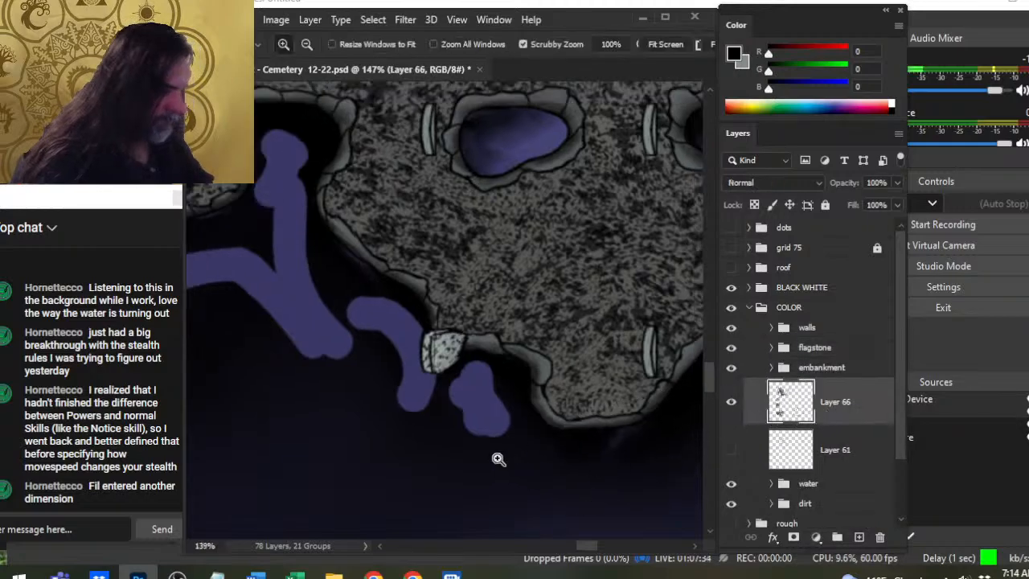
drag(499, 458, 430, 342)
key(b)
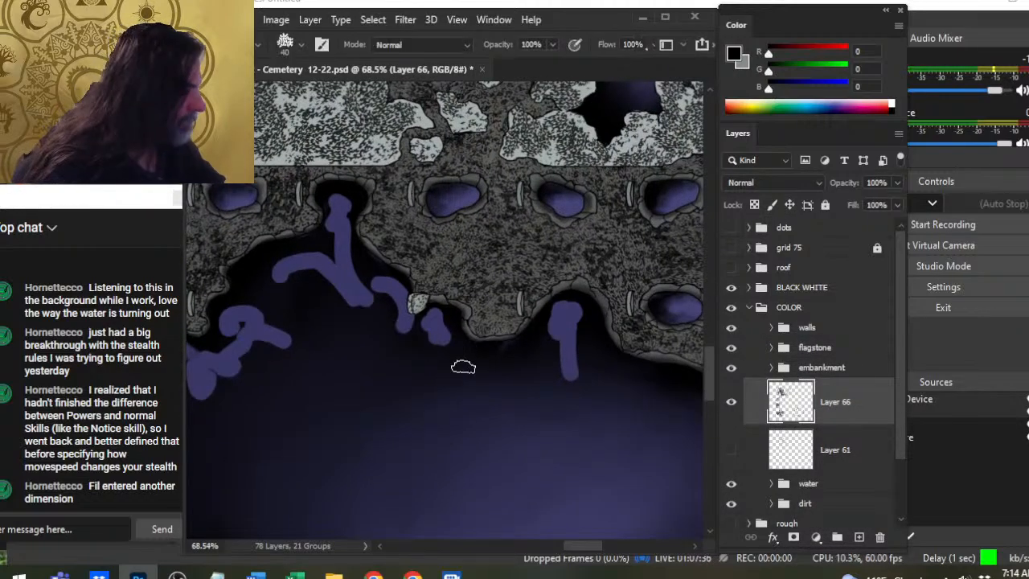
right_click(465, 401)
click(500, 407)
click(424, 377)
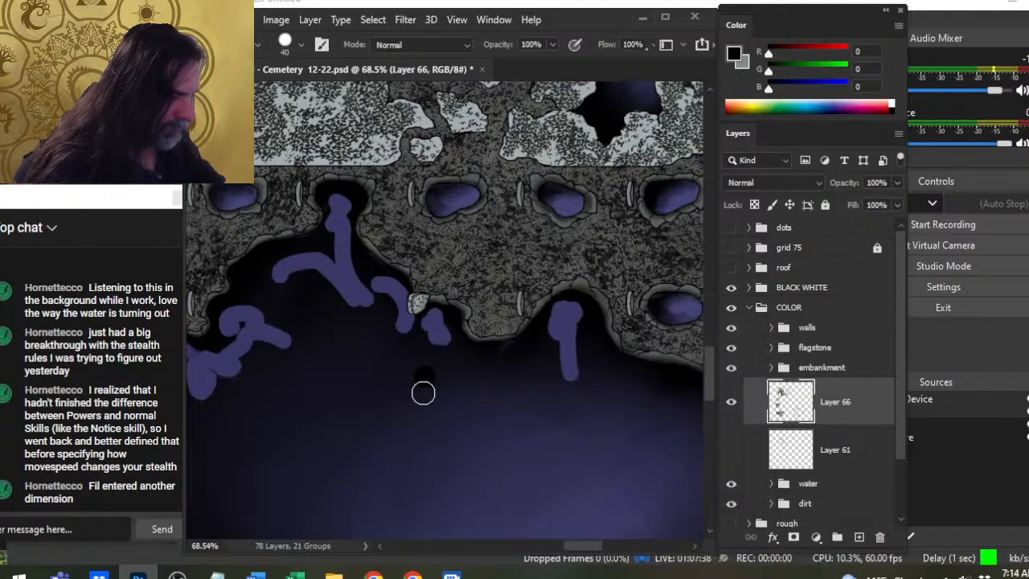
key(ctrl+z)
key(x)
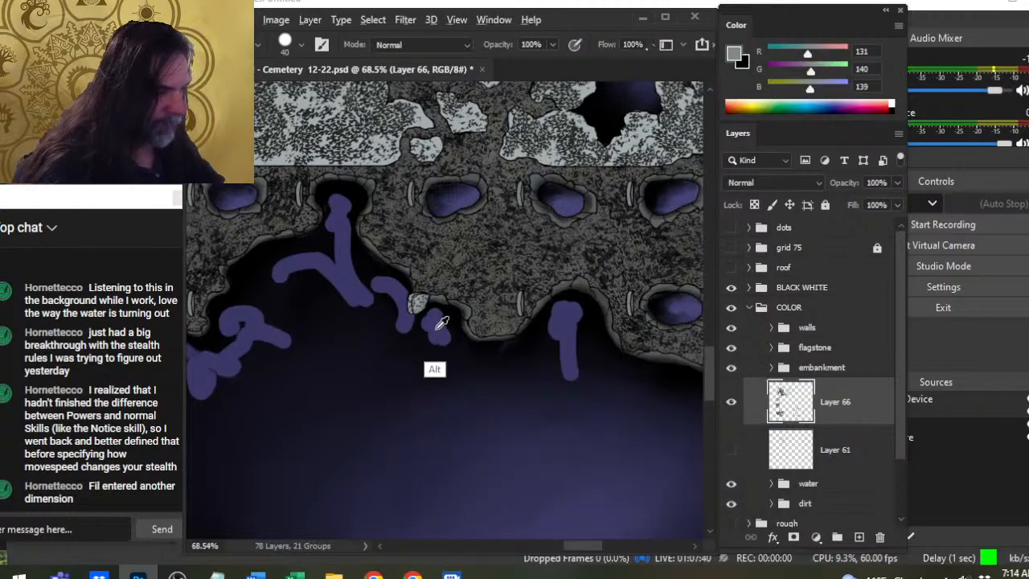
Sample the purple of the existing highlights and paint more strokes along the pool's northern shore and below its middle cove
alt+click(437, 338)
drag(450, 351, 494, 368)
drag(541, 422, 480, 424)
key(r)
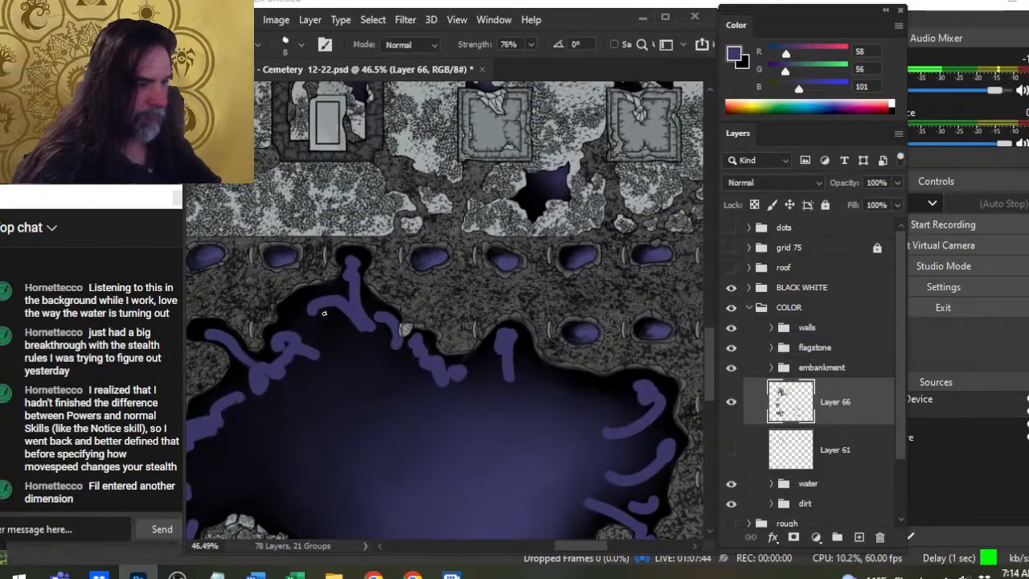
key(b)
drag(295, 316, 301, 317)
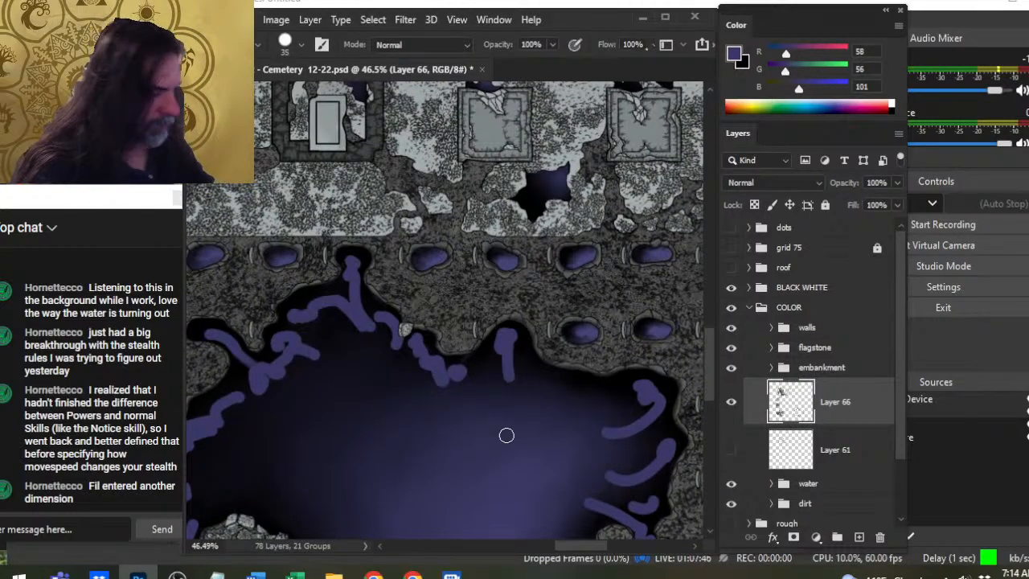
mouse_move(516, 368)
mouse_down()
mouse_move(548, 397)
mouse_move(571, 396)
mouse_move(576, 337)
mouse_move(566, 320)
mouse_up()
mouse_move(490, 273)
mouse_down()
mouse_move(501, 281)
mouse_move(478, 297)
mouse_up()
Smudge the purple strokes along the pool's northeastern shore into cloudy water with a 60 px cloud-shaped tip
key(f)
key(r)
key(f)
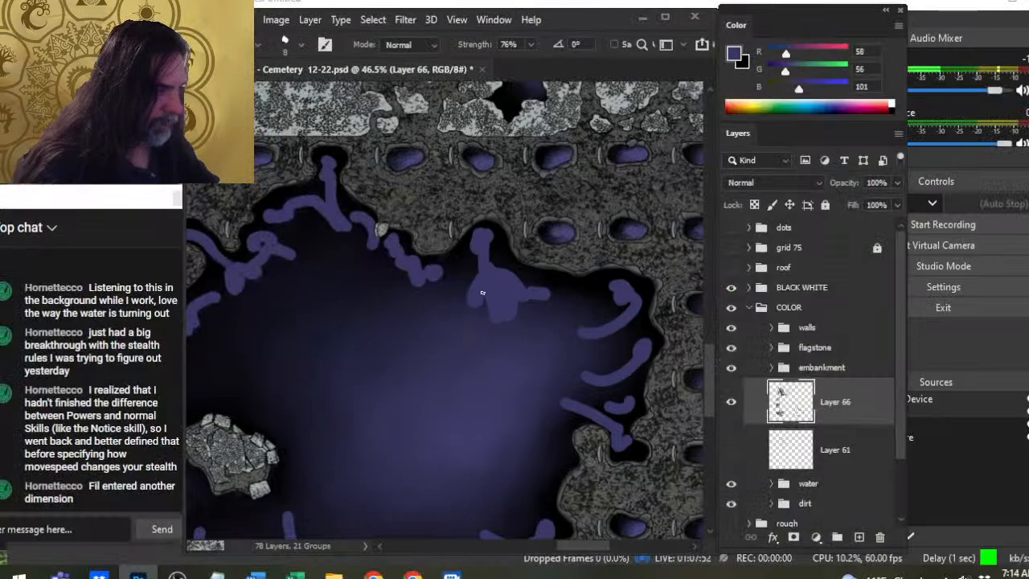
key(bracketright)
mouse_move(482, 289)
mouse_down()
mouse_move(487, 317)
mouse_move(491, 292)
mouse_move(474, 324)
mouse_move(432, 278)
mouse_move(454, 279)
mouse_move(472, 262)
mouse_move(507, 296)
mouse_move(501, 280)
mouse_move(503, 302)
mouse_move(520, 308)
mouse_move(516, 289)
mouse_move(550, 312)
mouse_move(514, 282)
mouse_move(573, 303)
mouse_move(538, 293)
mouse_move(555, 317)
mouse_move(570, 310)
mouse_move(557, 296)
mouse_move(616, 306)
mouse_move(623, 291)
mouse_move(641, 302)
mouse_move(595, 285)
mouse_move(584, 348)
mouse_move(628, 341)
mouse_move(632, 308)
mouse_move(639, 341)
mouse_move(626, 358)
mouse_move(640, 349)
mouse_move(587, 359)
mouse_move(625, 361)
mouse_move(594, 365)
mouse_move(621, 393)
mouse_move(597, 404)
mouse_move(619, 411)
mouse_move(559, 394)
mouse_move(616, 363)
mouse_up()
mouse_move(594, 436)
mouse_down()
mouse_move(579, 324)
mouse_move(619, 379)
mouse_move(597, 389)
mouse_move(569, 366)
mouse_move(555, 368)
mouse_move(591, 347)
mouse_move(597, 383)
mouse_move(610, 389)
mouse_move(609, 369)
mouse_move(595, 383)
mouse_move(580, 328)
mouse_move(568, 350)
mouse_move(533, 342)
mouse_move(536, 324)
mouse_move(517, 319)
mouse_move(546, 302)
mouse_move(525, 314)
mouse_move(535, 304)
mouse_move(590, 328)
mouse_move(600, 320)
mouse_move(568, 335)
mouse_move(591, 308)
mouse_move(534, 335)
mouse_move(569, 290)
mouse_move(574, 328)
mouse_move(588, 297)
mouse_move(626, 287)
mouse_move(637, 328)
mouse_move(601, 321)
mouse_move(616, 317)
mouse_move(583, 321)
mouse_move(616, 331)
mouse_move(546, 324)
mouse_move(568, 296)
mouse_move(542, 316)
mouse_move(591, 275)
mouse_move(590, 242)
mouse_move(566, 246)
mouse_move(597, 236)
mouse_move(595, 227)
mouse_move(620, 237)
mouse_move(585, 253)
mouse_move(540, 231)
mouse_move(573, 224)
mouse_move(520, 213)
mouse_move(531, 208)
mouse_move(548, 227)
mouse_move(446, 214)
mouse_move(410, 190)
mouse_move(441, 214)
mouse_up()
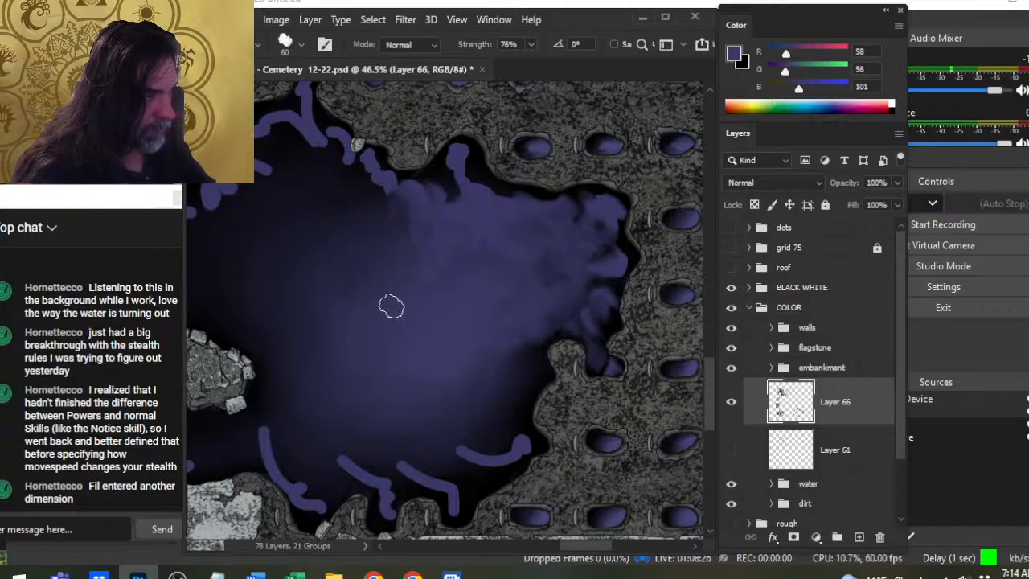
drag(440, 271, 517, 352)
mouse_move(432, 237)
mouse_down()
mouse_move(450, 258)
mouse_move(436, 225)
mouse_move(439, 271)
mouse_move(453, 255)
mouse_move(436, 236)
mouse_move(437, 287)
mouse_move(441, 255)
mouse_up()
Blend the highlights around the small stone and in the northern coves, reducing the Smudge tip to 40 px
key(b)
key(r)
mouse_move(393, 232)
mouse_down()
mouse_move(389, 217)
mouse_move(402, 218)
mouse_move(368, 202)
mouse_move(358, 218)
mouse_up()
mouse_move(379, 179)
mouse_down()
mouse_move(391, 158)
mouse_move(376, 222)
mouse_move(368, 170)
mouse_move(372, 228)
mouse_move(381, 182)
mouse_move(366, 219)
mouse_move(364, 177)
mouse_move(350, 233)
mouse_move(369, 193)
mouse_move(341, 239)
mouse_move(336, 198)
mouse_move(350, 199)
mouse_move(328, 203)
mouse_move(367, 199)
mouse_move(382, 229)
mouse_move(375, 211)
mouse_move(386, 206)
mouse_move(384, 233)
mouse_move(389, 208)
mouse_move(408, 232)
mouse_move(412, 213)
mouse_move(430, 269)
mouse_move(422, 222)
mouse_move(413, 223)
mouse_move(428, 247)
mouse_move(423, 238)
mouse_move(413, 256)
mouse_move(408, 230)
mouse_move(409, 296)
mouse_move(409, 249)
mouse_move(432, 284)
mouse_move(425, 249)
mouse_move(443, 277)
mouse_move(414, 255)
mouse_move(433, 283)
mouse_move(444, 248)
mouse_move(453, 263)
mouse_move(437, 251)
mouse_move(452, 236)
mouse_move(498, 277)
mouse_move(455, 256)
mouse_move(447, 263)
mouse_move(473, 235)
mouse_move(477, 278)
mouse_up()
key([)
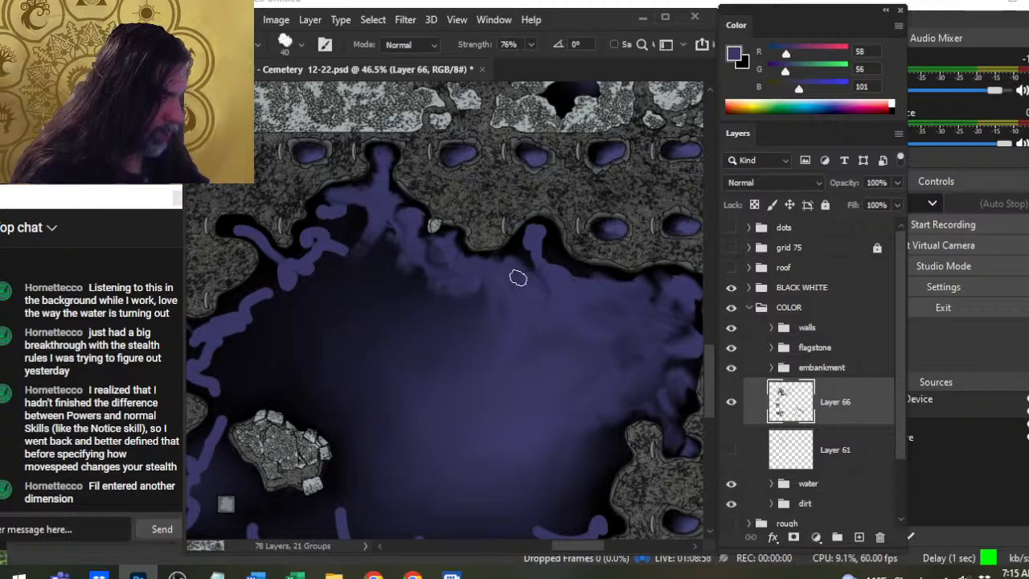
drag(525, 242, 540, 232)
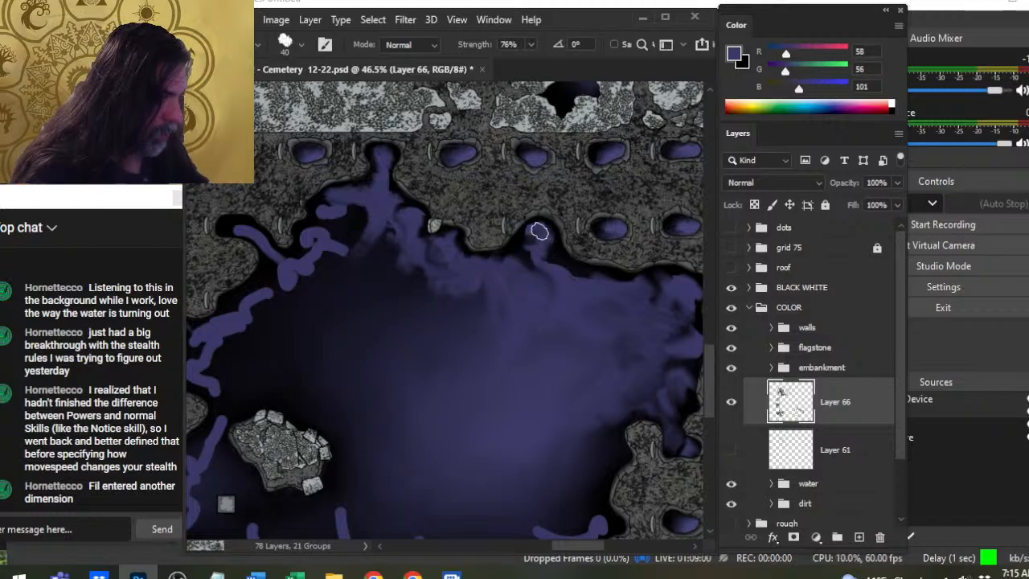
mouse_move(538, 276)
mouse_down()
mouse_move(559, 281)
mouse_move(562, 298)
mouse_up()
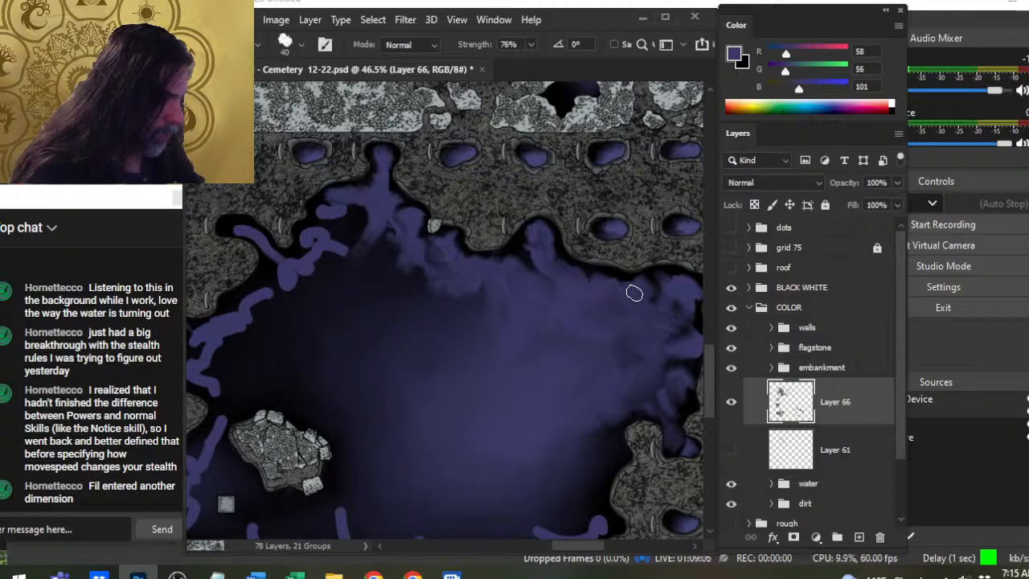
Smudge the purple strokes along the pool's northwestern shore into swirling highlights with the 40 px tip
mouse_move(312, 259)
mouse_down()
mouse_move(326, 212)
mouse_move(333, 218)
mouse_move(308, 214)
mouse_move(326, 225)
mouse_move(334, 214)
mouse_move(359, 219)
mouse_move(336, 216)
mouse_move(350, 234)
mouse_move(325, 213)
mouse_move(346, 237)
mouse_move(361, 212)
mouse_move(369, 243)
mouse_move(352, 262)
mouse_move(371, 217)
mouse_move(378, 248)
mouse_move(385, 212)
mouse_move(397, 225)
mouse_move(370, 256)
mouse_move(388, 231)
mouse_move(414, 252)
mouse_move(284, 283)
mouse_move(381, 376)
mouse_up()
mouse_move(324, 318)
mouse_down()
mouse_move(320, 295)
mouse_move(311, 315)
mouse_move(342, 321)
mouse_move(366, 347)
mouse_move(355, 349)
mouse_move(349, 328)
mouse_move(355, 365)
mouse_up()
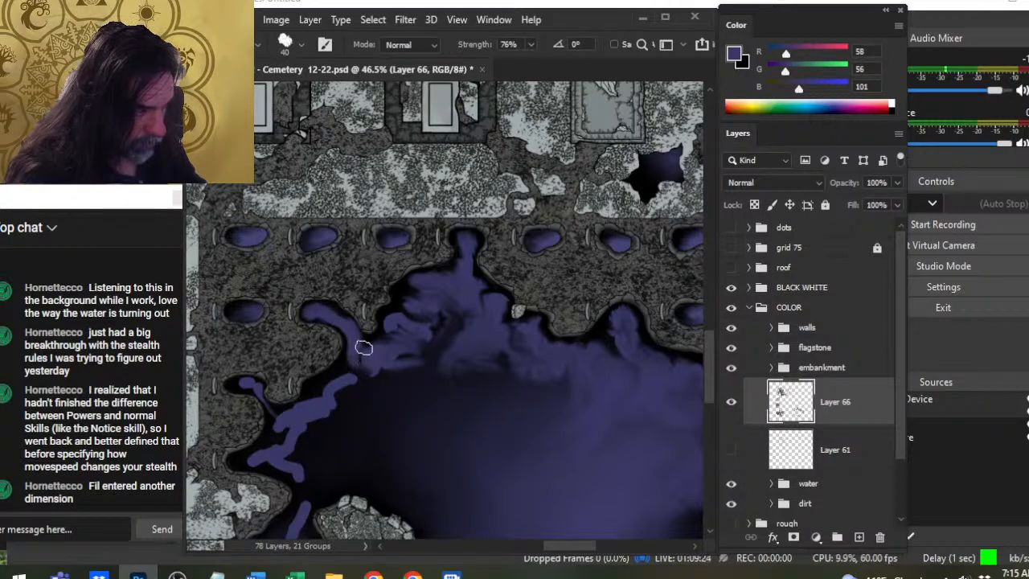
mouse_move(365, 320)
mouse_down()
mouse_move(361, 345)
mouse_move(377, 349)
mouse_move(359, 353)
mouse_move(381, 365)
mouse_move(357, 371)
mouse_up()
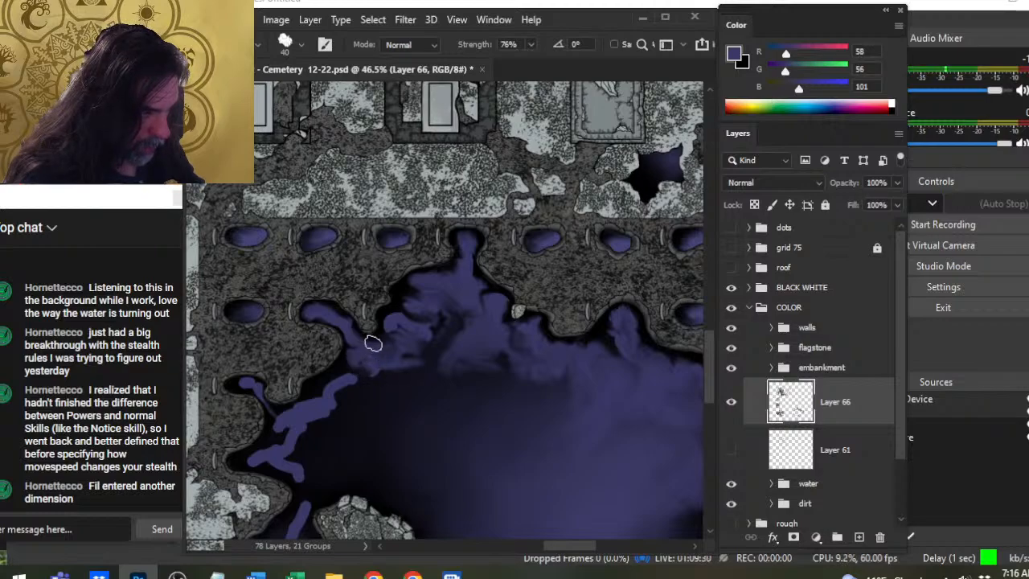
mouse_move(398, 325)
mouse_down()
mouse_move(386, 340)
mouse_move(384, 314)
mouse_move(396, 328)
mouse_up()
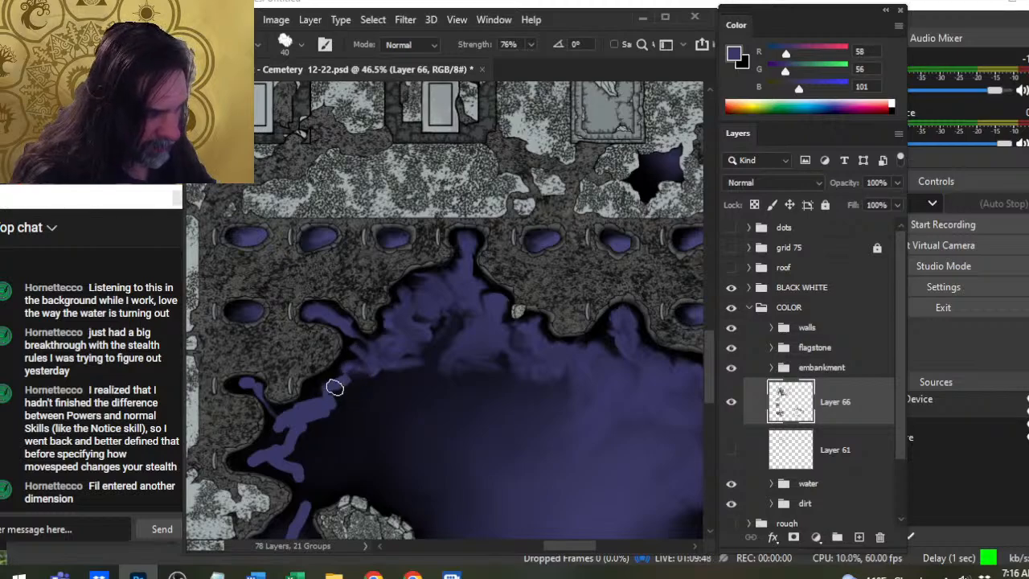
mouse_move(324, 396)
mouse_down()
mouse_move(379, 388)
mouse_move(351, 381)
mouse_move(378, 366)
mouse_up()
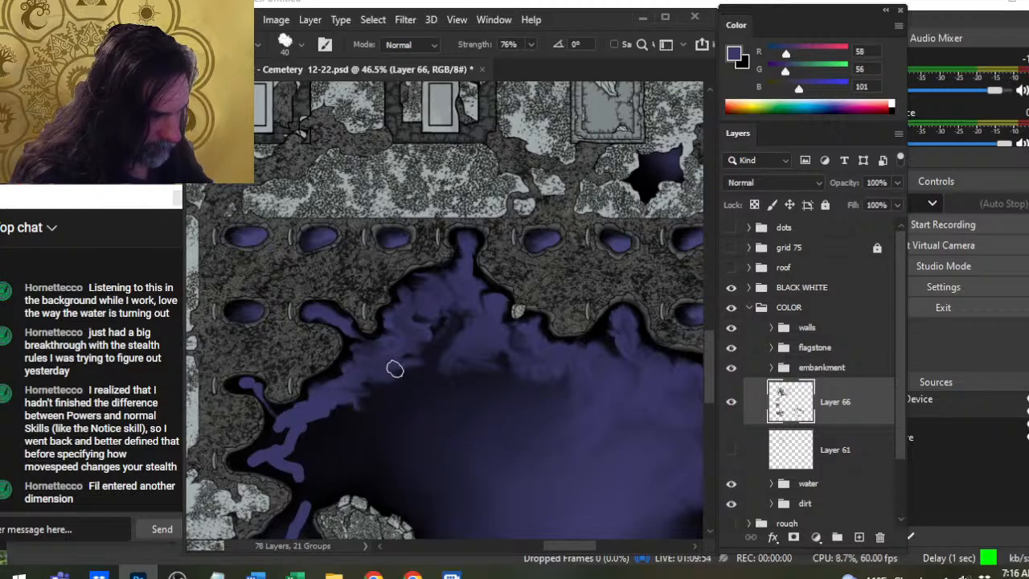
drag(428, 347, 394, 399)
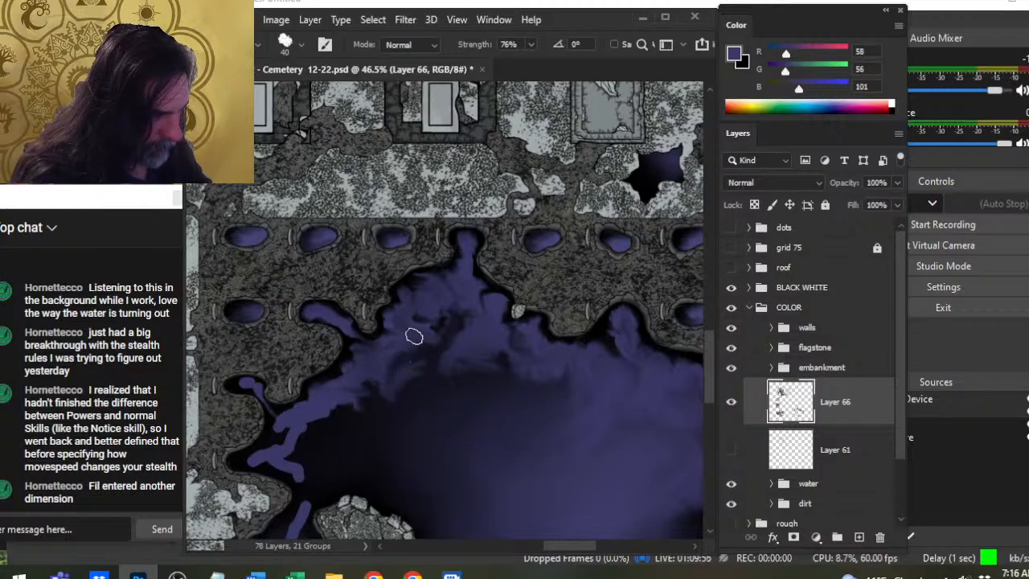
mouse_move(414, 336)
mouse_down()
mouse_move(438, 313)
mouse_move(453, 339)
mouse_move(461, 320)
mouse_up()
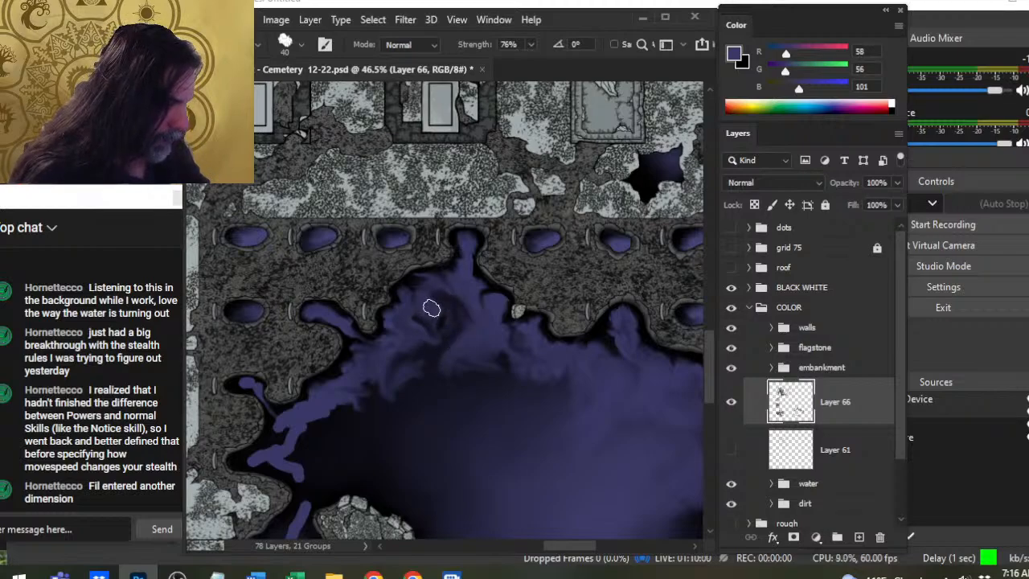
drag(512, 315, 516, 307)
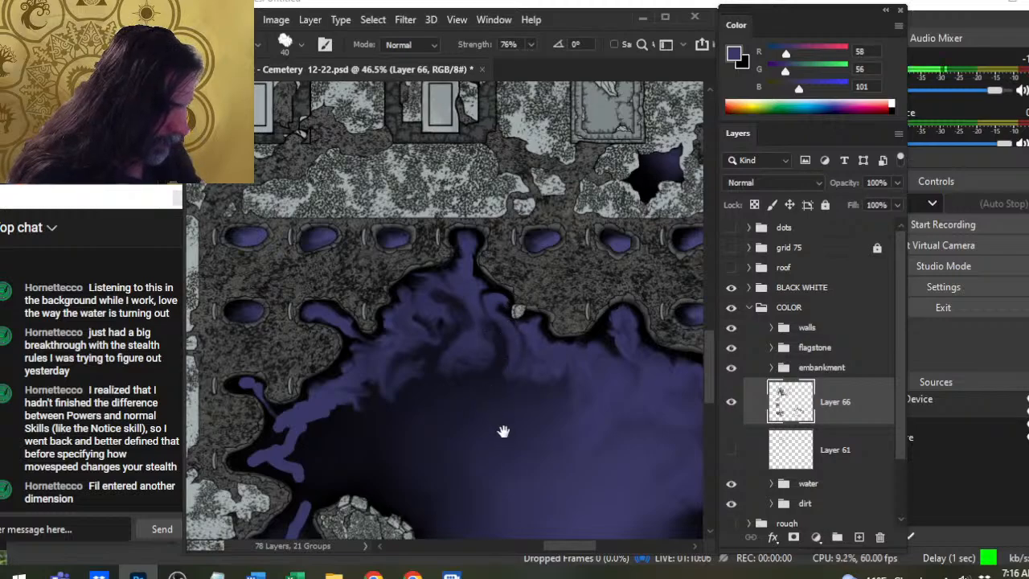
Paint black into the middle of the pool and smudge it into a soft dark patch
drag(504, 432, 471, 317)
key(b)
key(x)
mouse_move(477, 361)
mouse_down()
mouse_move(455, 326)
mouse_move(461, 360)
mouse_move(447, 336)
mouse_move(443, 368)
mouse_move(464, 356)
mouse_move(477, 328)
mouse_up()
key(r)
Paint purple highlight strokes around the flagstone island with a 20 px brush
key(b)
key(x)
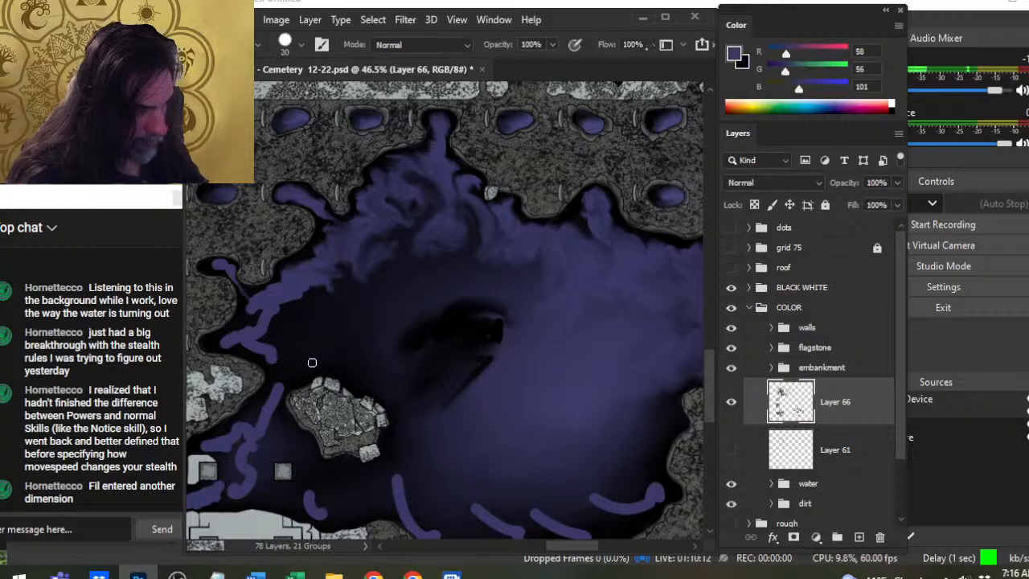
mouse_move(306, 375)
mouse_down()
mouse_move(350, 371)
mouse_move(392, 419)
mouse_move(393, 395)
mouse_move(408, 411)
mouse_up()
key(r)
key(b)
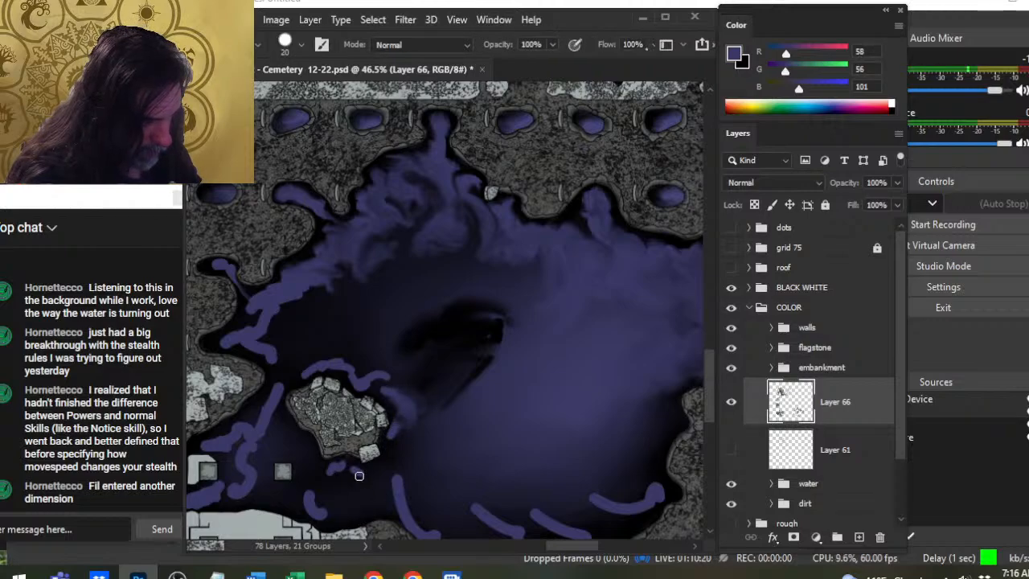
mouse_move(359, 476)
mouse_down()
mouse_move(365, 497)
mouse_move(412, 369)
mouse_move(416, 388)
mouse_up()
Smudge the purple strokes between the flagstone island and the submerged pillars, reducing the Smudge tip to 45 px
mouse_move(447, 356)
mouse_down()
mouse_move(449, 385)
mouse_move(453, 367)
mouse_move(416, 383)
mouse_move(407, 363)
mouse_move(402, 391)
mouse_move(367, 367)
mouse_move(370, 402)
mouse_move(394, 364)
mouse_move(423, 387)
mouse_move(354, 370)
mouse_move(358, 354)
mouse_move(368, 359)
mouse_move(322, 296)
mouse_move(358, 390)
mouse_move(304, 378)
mouse_move(331, 316)
mouse_move(261, 385)
mouse_move(284, 372)
mouse_move(251, 387)
mouse_move(287, 375)
mouse_move(285, 322)
mouse_move(299, 316)
mouse_move(271, 329)
mouse_move(296, 328)
mouse_move(335, 282)
mouse_move(335, 333)
mouse_move(363, 347)
mouse_move(386, 396)
mouse_move(404, 387)
mouse_move(410, 365)
mouse_move(359, 354)
mouse_move(408, 373)
mouse_move(395, 368)
mouse_move(408, 386)
mouse_move(381, 367)
mouse_move(404, 394)
mouse_move(450, 397)
mouse_move(379, 381)
mouse_move(439, 370)
mouse_move(375, 371)
mouse_move(448, 395)
mouse_move(420, 361)
mouse_move(449, 349)
mouse_move(439, 342)
mouse_move(393, 410)
mouse_move(402, 379)
mouse_up()
key(r)
key(bracketleft)
key(bracketleft)
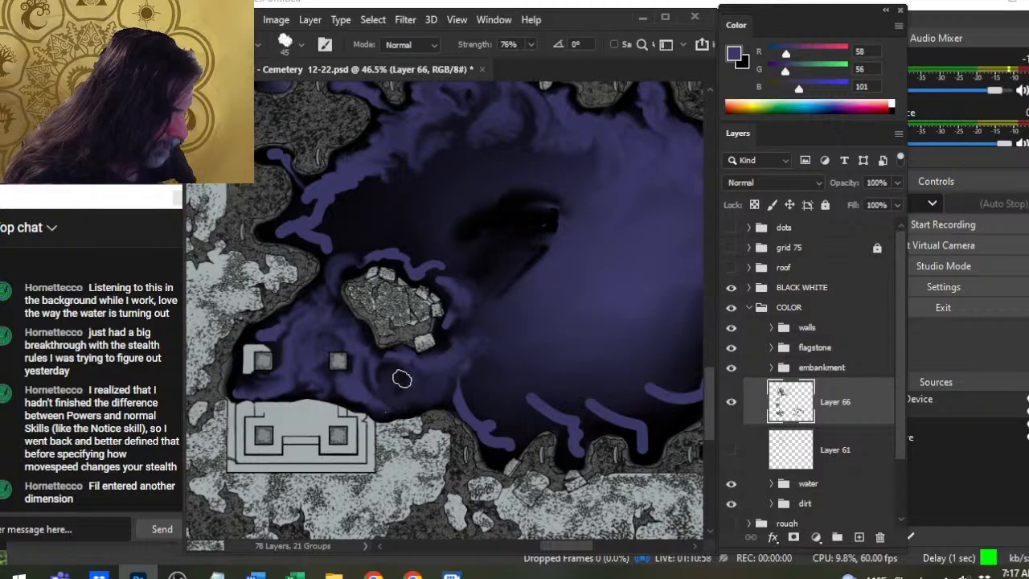
Paint a black spot in the water just south of the flagstone island and smudge it at 35 px
key(b)
key(x)
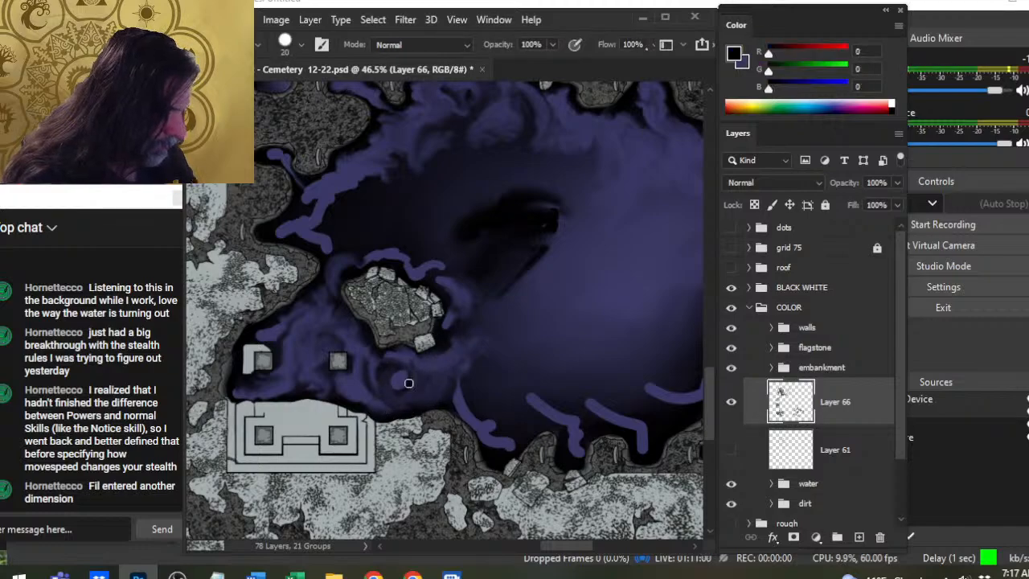
key(r)
key(bracketleft)
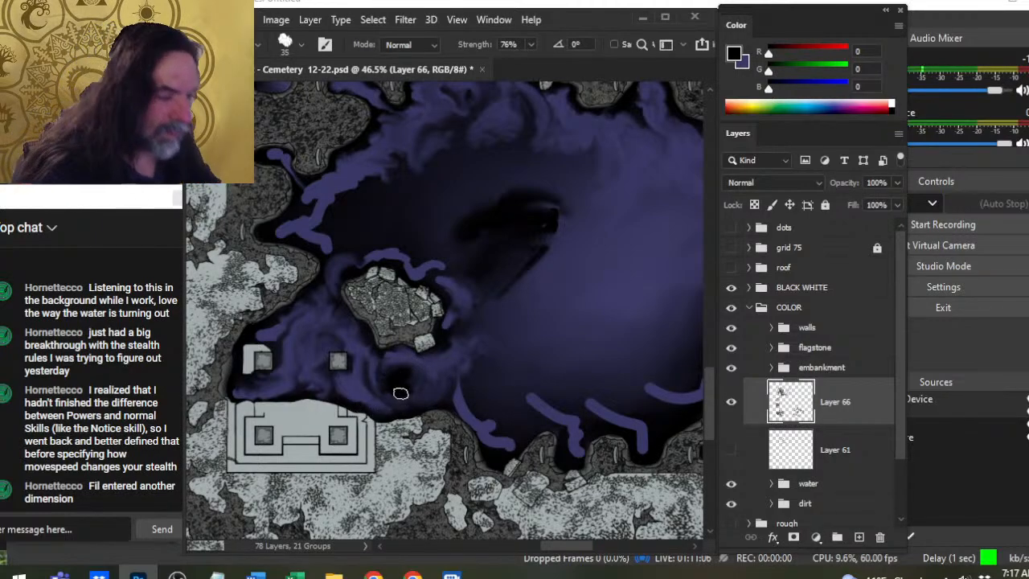
Add purple around the dark spot and smudge it along the water's edge above the stone platform, down to a 25 px tip
key(x)
key(b)
key(r)
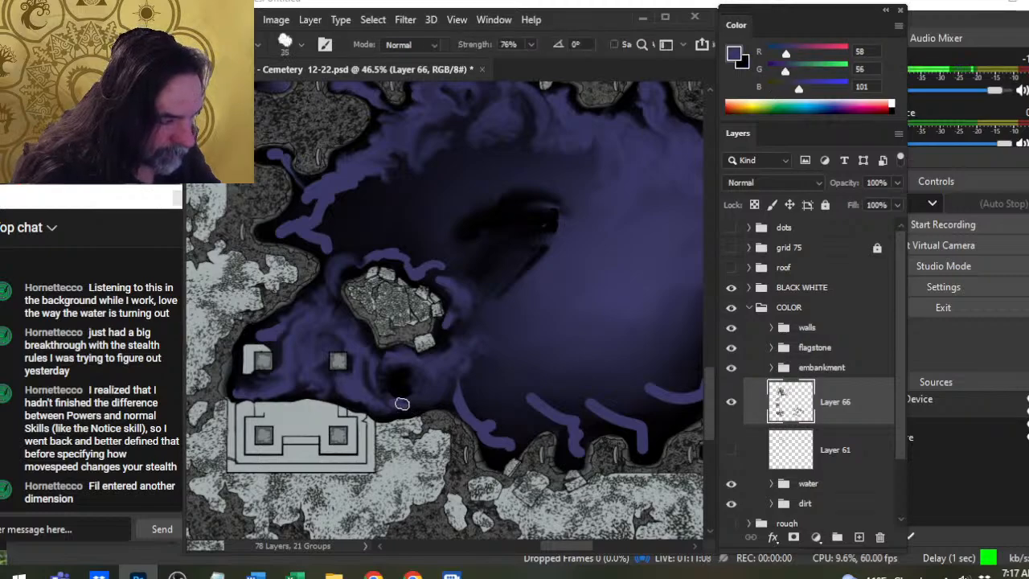
mouse_move(402, 404)
mouse_down()
mouse_move(352, 417)
mouse_move(363, 402)
mouse_move(347, 393)
mouse_move(343, 411)
mouse_move(347, 398)
mouse_move(321, 389)
mouse_move(298, 401)
mouse_move(307, 394)
mouse_move(243, 369)
mouse_move(275, 387)
mouse_move(269, 398)
mouse_move(241, 395)
mouse_move(241, 385)
mouse_move(240, 396)
mouse_move(269, 393)
mouse_up()
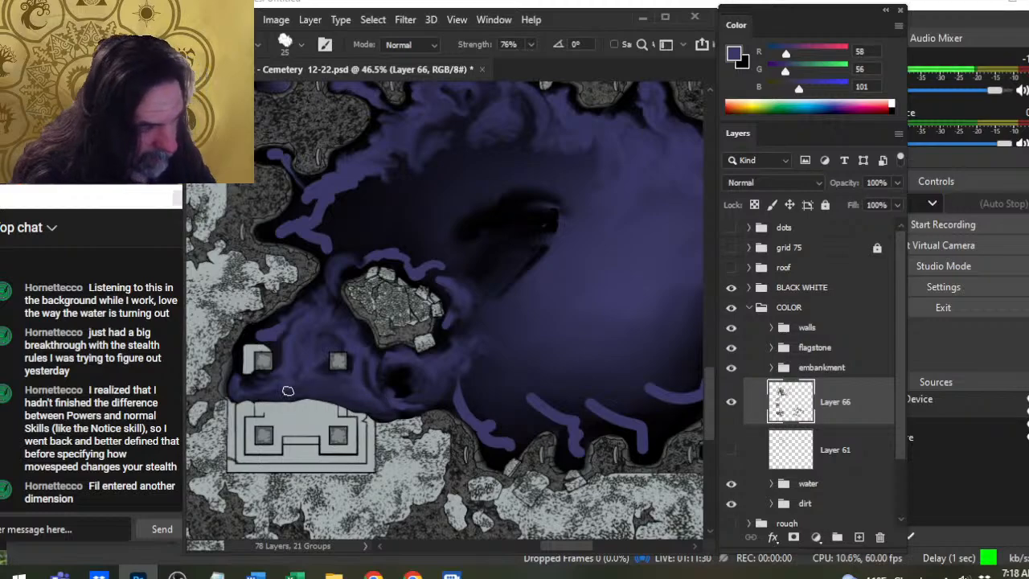
drag(354, 377, 422, 334)
Erase purple around the eastern submerged pillar and smudge the water between it and the platform's edge
ctrl+click(364, 352)
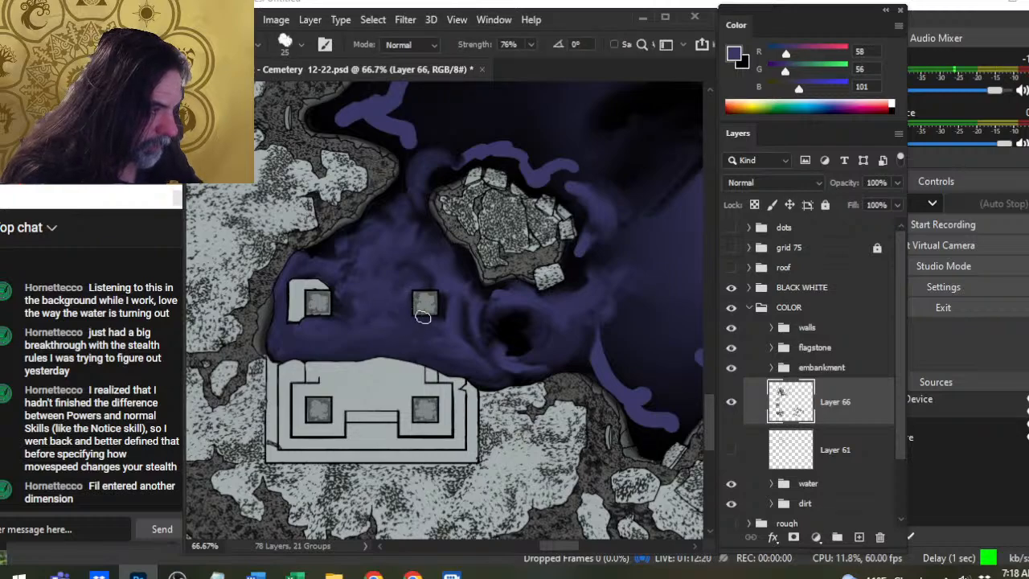
key(b)
key(e)
drag(409, 302, 425, 316)
key(r)
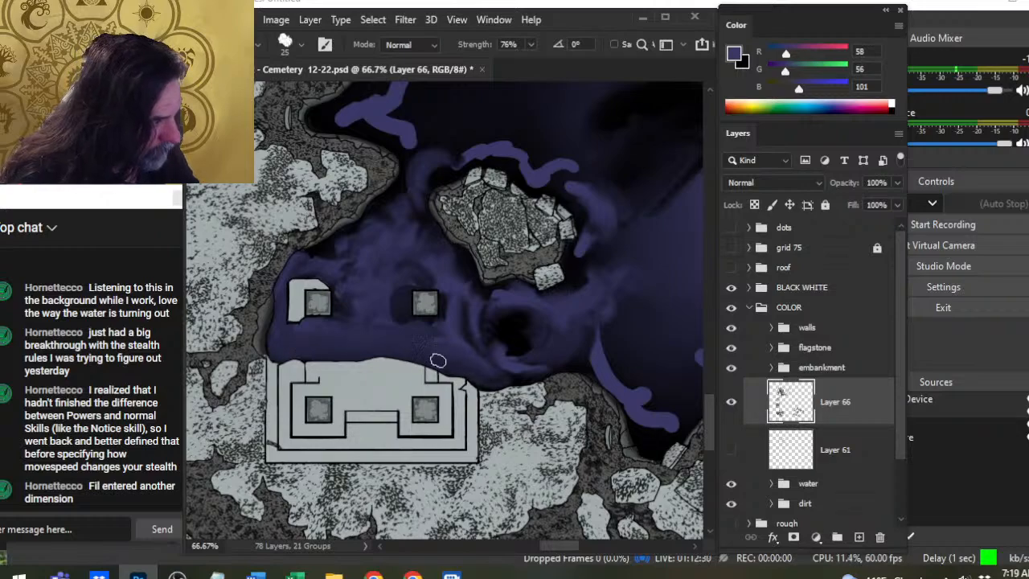
mouse_move(491, 380)
mouse_down()
mouse_move(541, 377)
mouse_move(495, 379)
mouse_move(505, 365)
mouse_move(486, 380)
mouse_move(489, 390)
mouse_move(524, 393)
mouse_move(493, 383)
mouse_up()
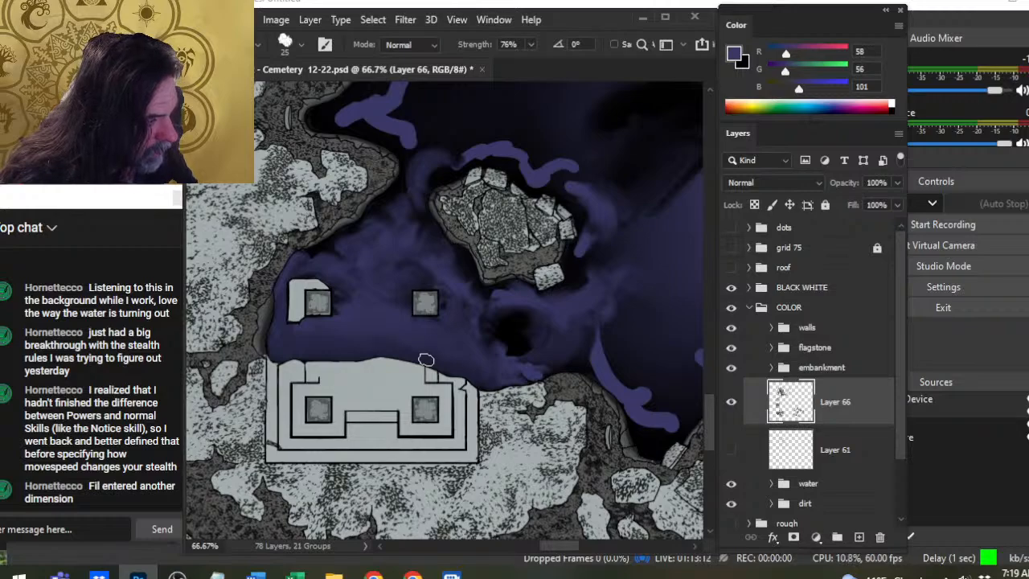
Add purple along the pool's western shore beside the flagstone island and smudge the strokes at 25 px
key(z)
drag(450, 342, 413, 337)
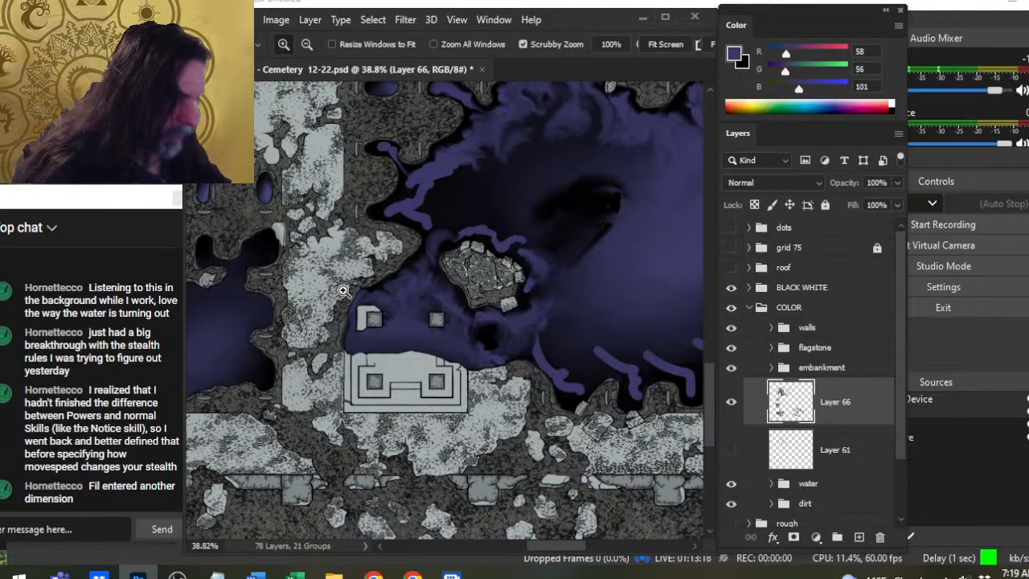
key(r)
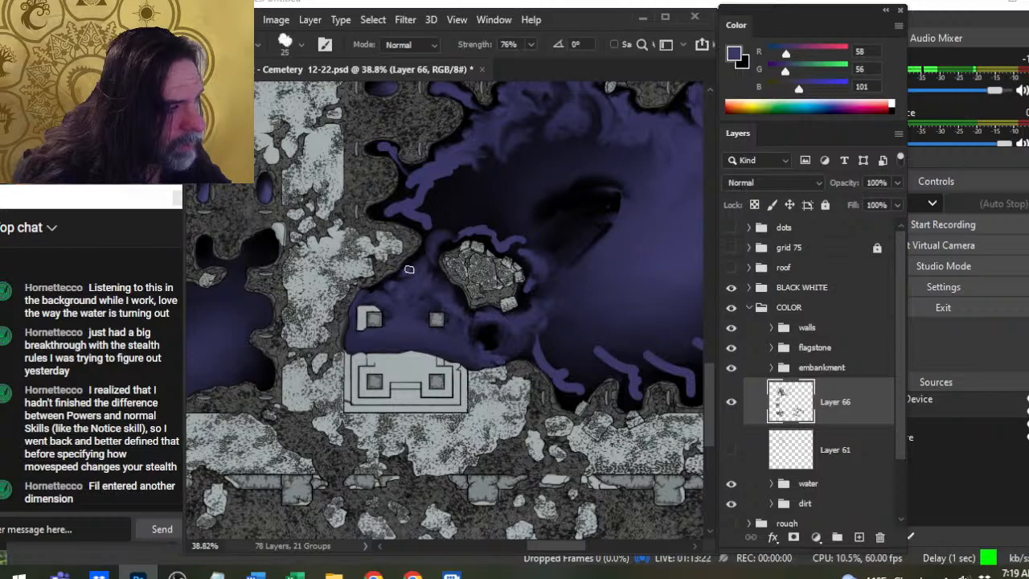
key(b)
key(r)
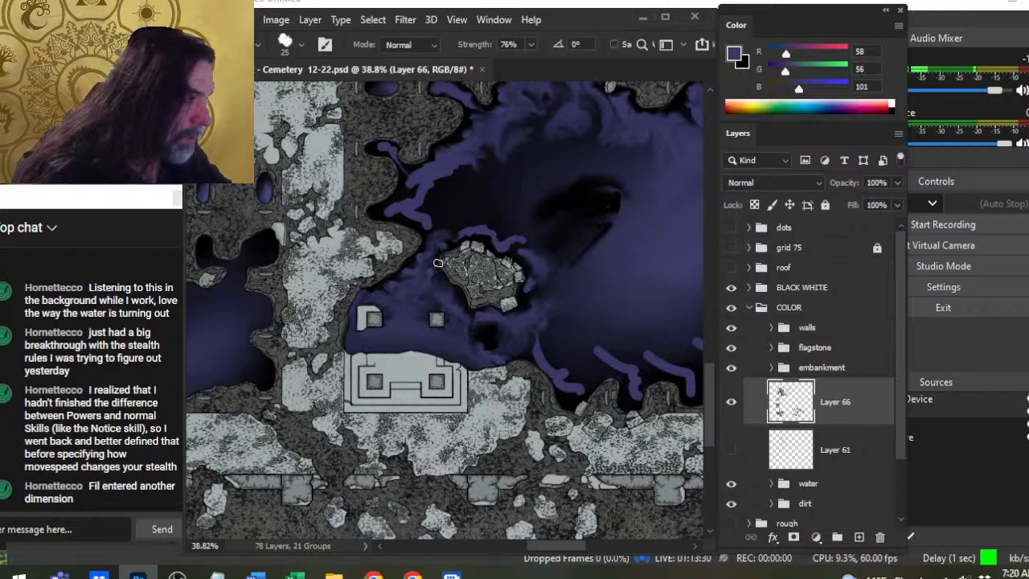
key(b)
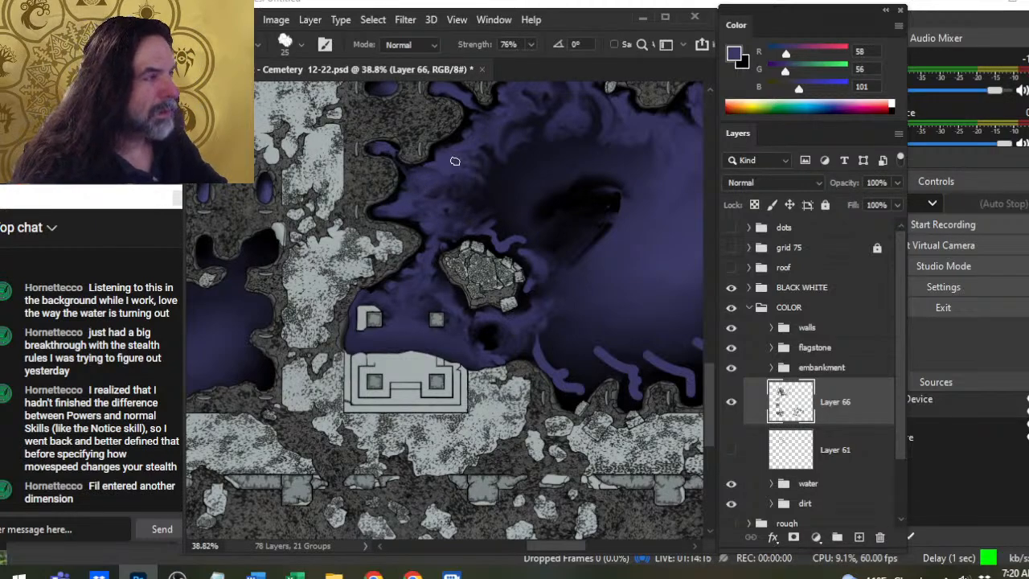
Smudge the dark patch in the middle of the large pool and the water north of it with a 40 px tip
key(bracketright)
key(bracketright)
key(bracketright)
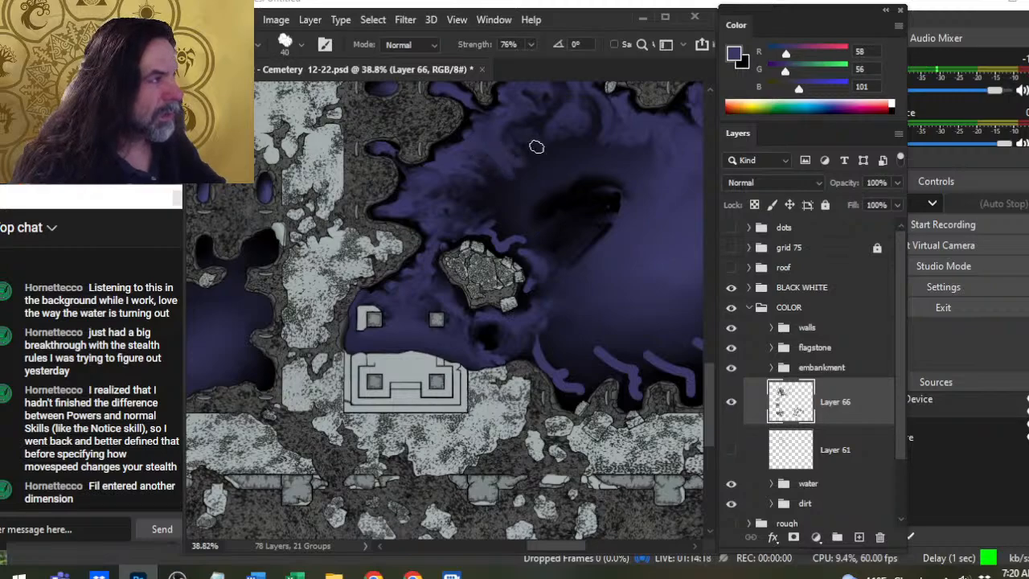
drag(537, 185, 516, 272)
mouse_move(503, 196)
mouse_down()
mouse_move(523, 223)
mouse_move(516, 199)
mouse_move(536, 214)
mouse_move(546, 193)
mouse_move(527, 194)
mouse_move(555, 228)
mouse_up()
mouse_move(537, 192)
mouse_down()
mouse_move(544, 215)
mouse_move(571, 227)
mouse_move(590, 215)
mouse_up()
drag(568, 175, 589, 216)
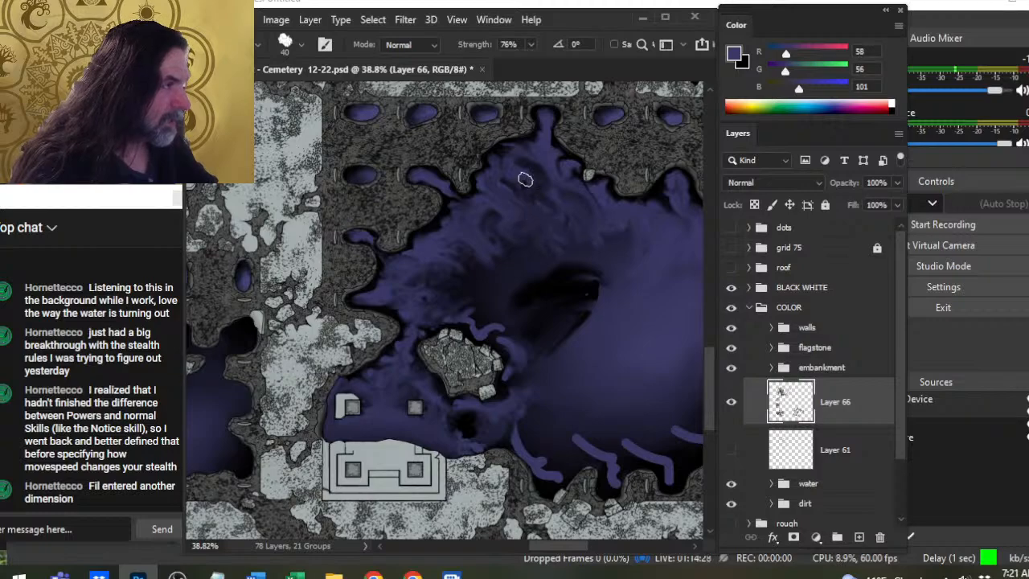
mouse_move(525, 180)
mouse_down()
mouse_move(559, 224)
mouse_move(487, 231)
mouse_up()
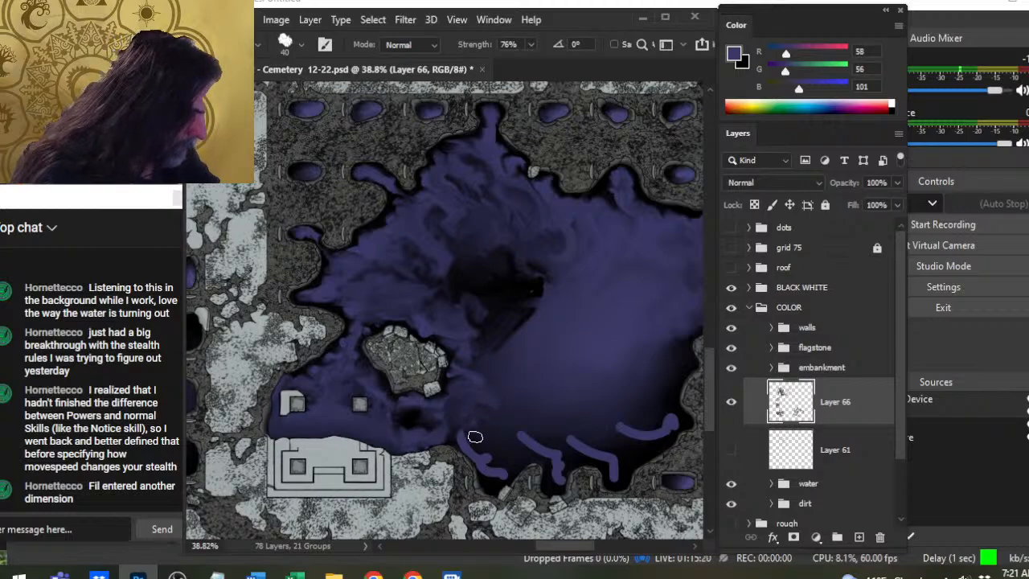
Touch up the color in the water just southeast of the flagstone island and smudge it at 40 px
key(b)
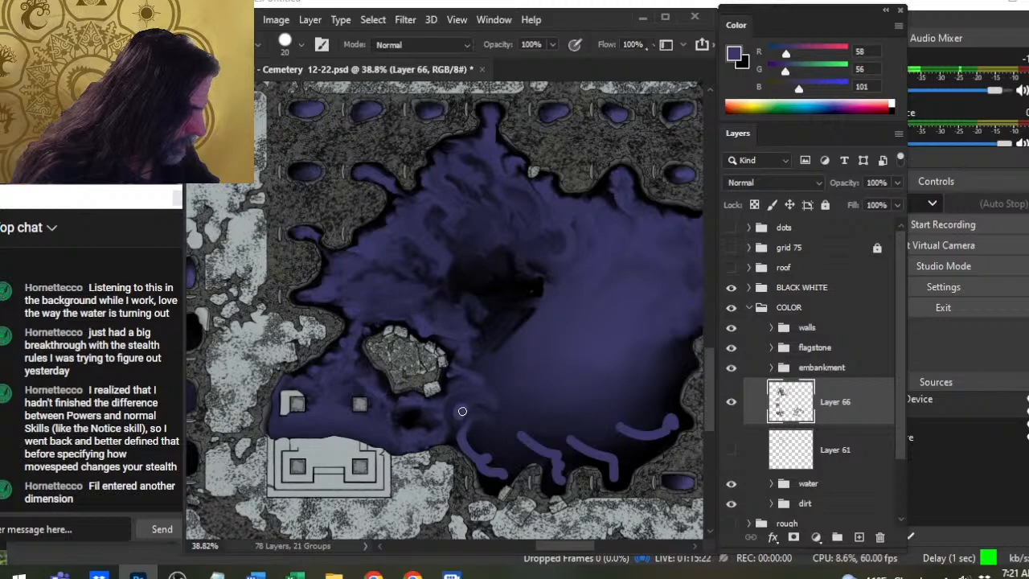
key(d)
key(r)
mouse_move(461, 407)
mouse_down()
mouse_move(456, 419)
mouse_move(468, 394)
mouse_move(485, 409)
mouse_move(477, 387)
mouse_move(471, 413)
mouse_move(485, 376)
mouse_move(461, 385)
mouse_move(467, 435)
mouse_move(513, 416)
mouse_move(455, 337)
mouse_up()
key(x)
key(b)
key(r)
Smudge the remaining purple strokes along the large pool's southern and southeastern shore into the water
mouse_move(443, 376)
mouse_down()
mouse_move(423, 356)
mouse_move(382, 350)
mouse_move(407, 344)
mouse_move(377, 366)
mouse_move(386, 374)
mouse_move(369, 348)
mouse_move(365, 363)
mouse_move(415, 368)
mouse_move(400, 347)
mouse_move(417, 366)
mouse_move(397, 376)
mouse_move(450, 381)
mouse_move(411, 369)
mouse_move(456, 357)
mouse_move(417, 393)
mouse_move(437, 415)
mouse_move(441, 398)
mouse_move(461, 394)
mouse_move(456, 402)
mouse_move(429, 383)
mouse_move(420, 391)
mouse_move(457, 371)
mouse_move(464, 354)
mouse_move(500, 354)
mouse_move(491, 373)
mouse_move(504, 382)
mouse_move(449, 407)
mouse_move(456, 428)
mouse_move(455, 403)
mouse_move(441, 424)
mouse_move(474, 405)
mouse_move(497, 411)
mouse_move(480, 417)
mouse_move(491, 408)
mouse_move(470, 396)
mouse_move(485, 383)
mouse_move(460, 391)
mouse_move(515, 375)
mouse_move(474, 366)
mouse_move(512, 389)
mouse_move(473, 364)
mouse_move(503, 396)
mouse_move(532, 384)
mouse_move(488, 373)
mouse_move(482, 391)
mouse_move(505, 397)
mouse_move(496, 416)
mouse_move(494, 397)
mouse_move(522, 370)
mouse_move(494, 386)
mouse_move(507, 378)
mouse_move(533, 370)
mouse_up()
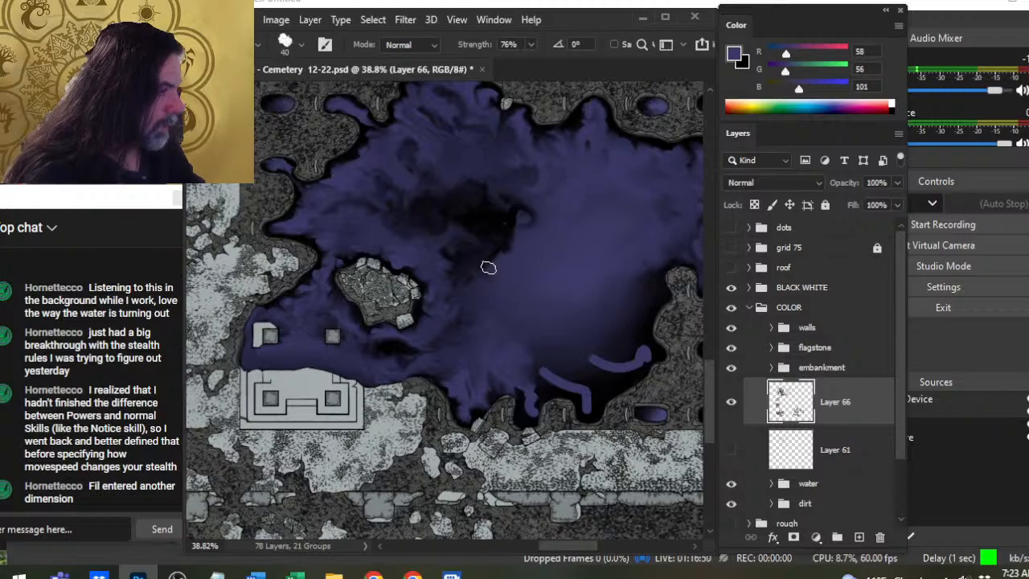
mouse_move(568, 345)
mouse_down()
mouse_move(490, 359)
mouse_move(518, 358)
mouse_up()
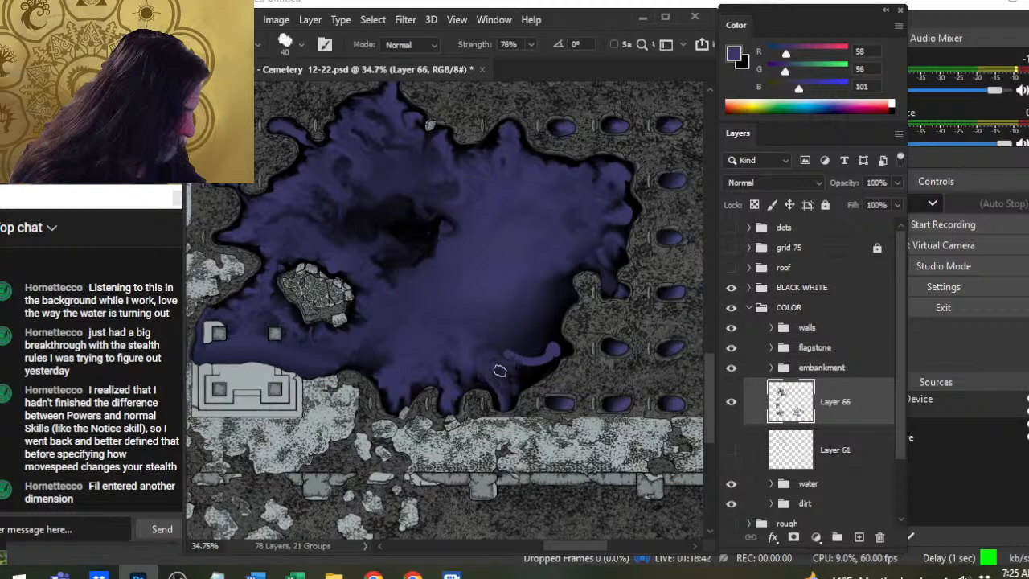
mouse_move(481, 366)
mouse_down()
mouse_move(516, 360)
mouse_move(514, 379)
mouse_move(491, 381)
mouse_move(506, 374)
mouse_move(482, 401)
mouse_move(496, 388)
mouse_move(481, 353)
mouse_move(496, 371)
mouse_move(480, 368)
mouse_move(481, 390)
mouse_move(463, 411)
mouse_move(453, 397)
mouse_move(444, 414)
mouse_move(459, 383)
mouse_move(446, 391)
mouse_move(446, 414)
mouse_move(462, 399)
mouse_move(452, 390)
mouse_move(460, 343)
mouse_move(434, 383)
mouse_up()
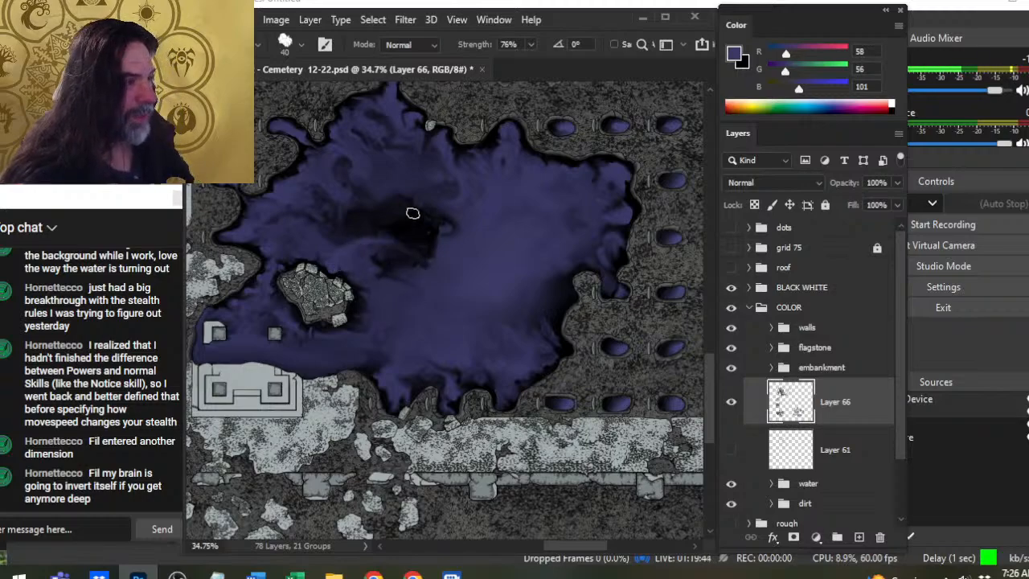
Paint more black over the dark patch in the middle of the large pool and smudge its edges
drag(413, 213, 454, 219)
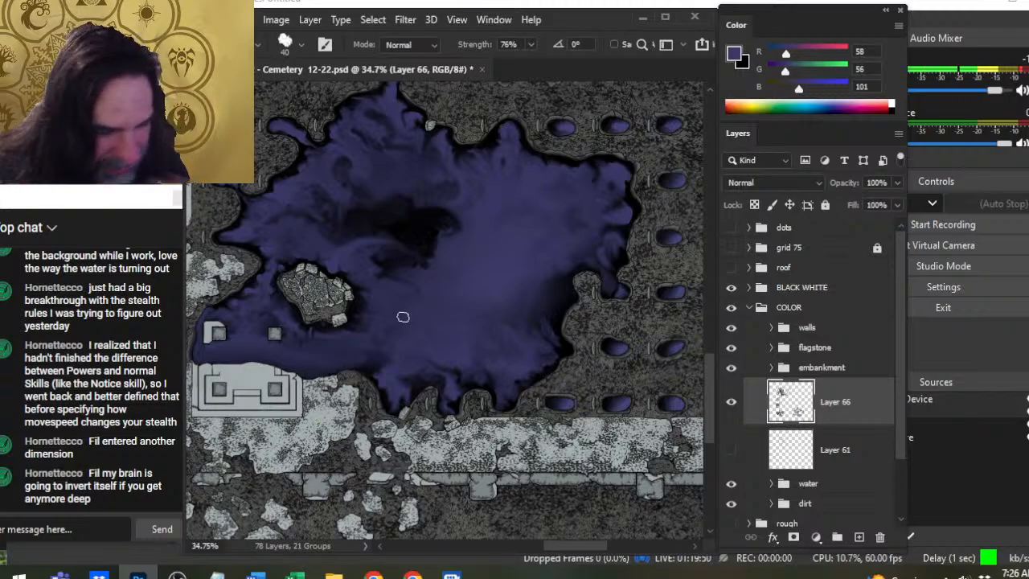
key(b)
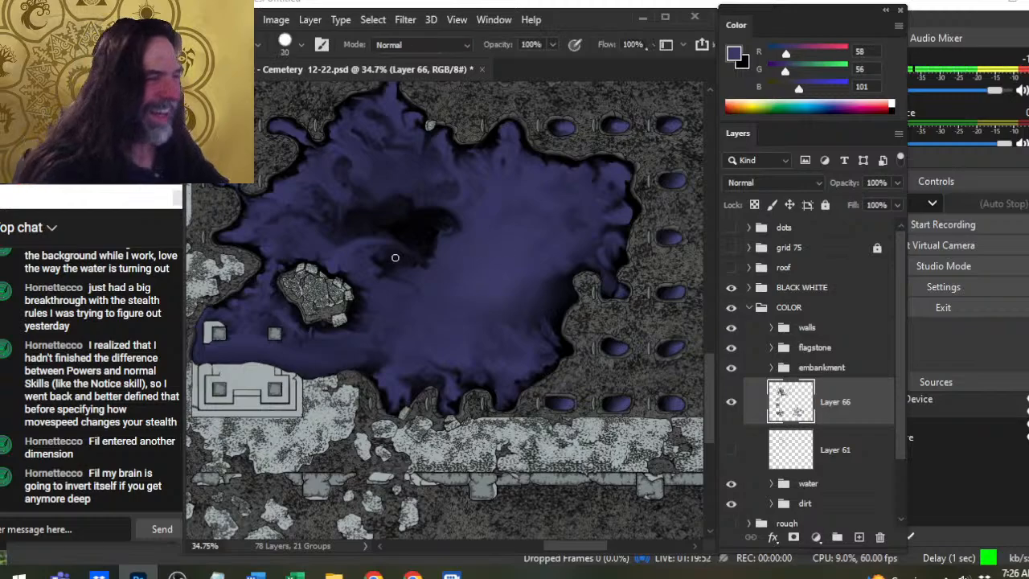
key(bracketleft)
key(d)
mouse_move(436, 236)
mouse_down()
mouse_move(425, 224)
mouse_move(440, 248)
mouse_move(458, 238)
mouse_move(428, 200)
mouse_move(443, 198)
mouse_move(457, 215)
mouse_up()
key(r)
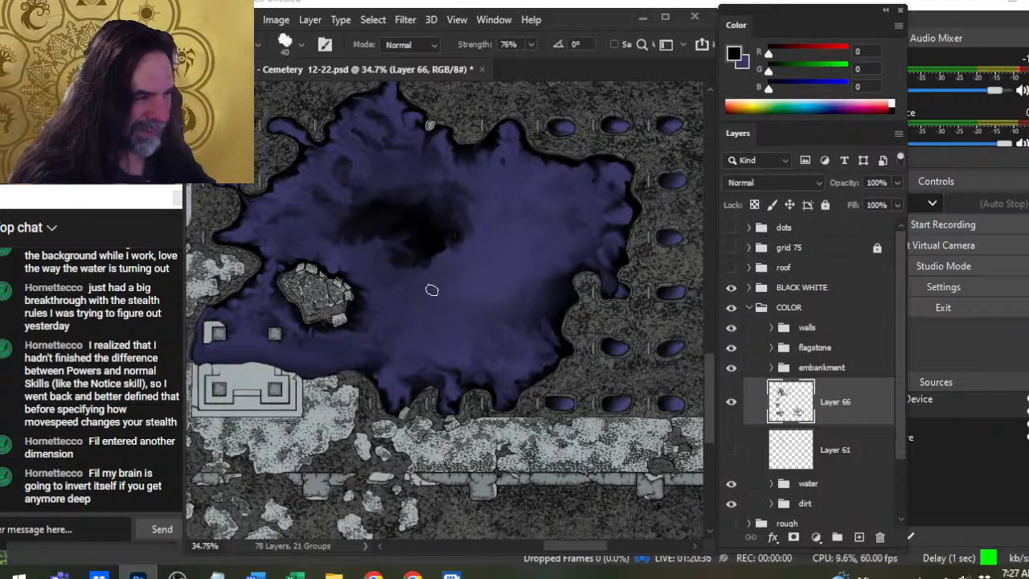
Smudge the second black patch, east of the central one, out into the surrounding water at 40 px
mouse_move(465, 282)
mouse_down()
mouse_move(509, 271)
mouse_move(515, 298)
mouse_move(506, 262)
mouse_move(523, 285)
mouse_up()
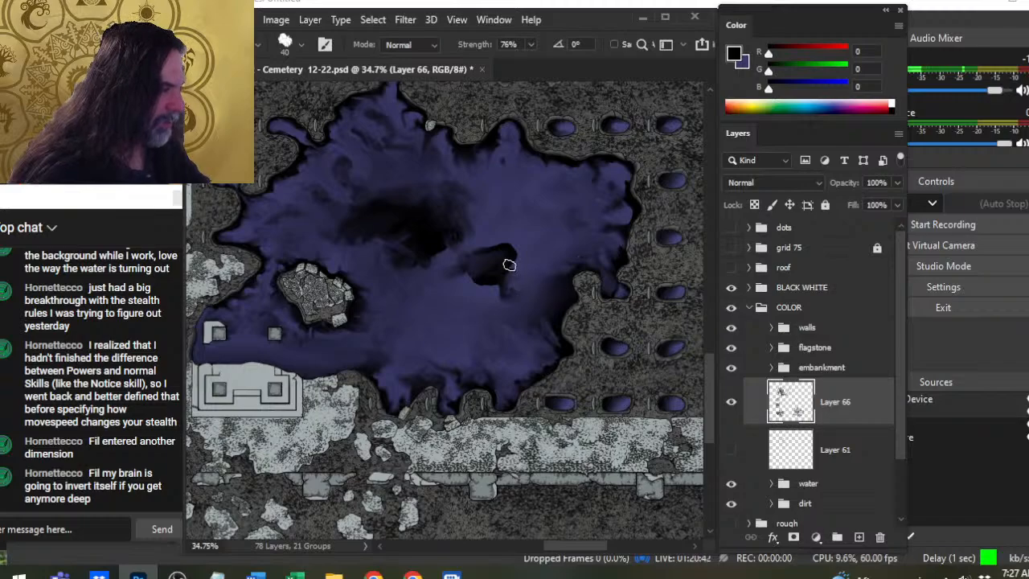
mouse_move(509, 265)
mouse_down()
mouse_move(527, 291)
mouse_move(550, 299)
mouse_up()
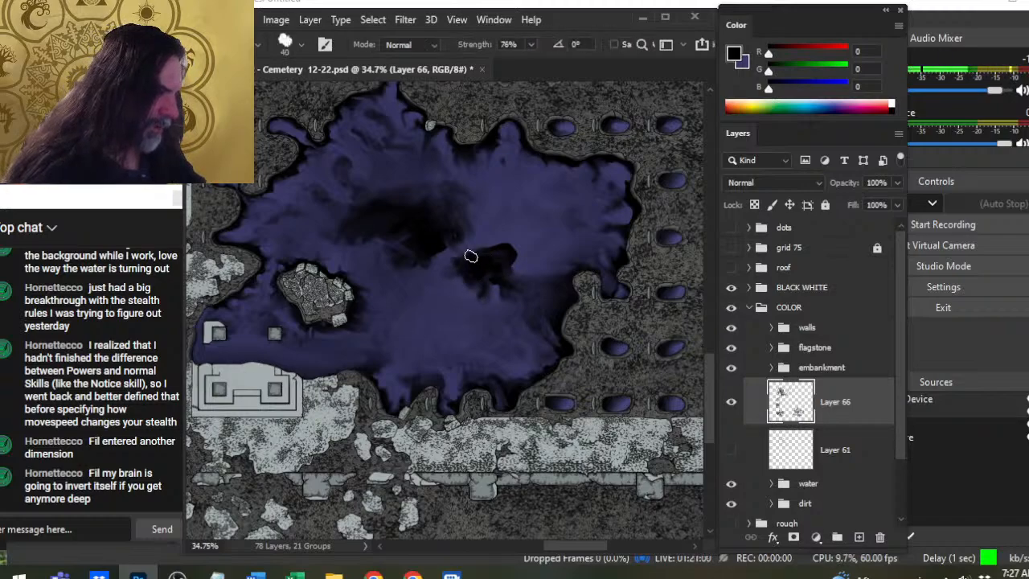
mouse_move(471, 256)
mouse_down()
mouse_move(501, 252)
mouse_move(489, 241)
mouse_move(516, 253)
mouse_move(515, 225)
mouse_move(528, 250)
mouse_move(512, 233)
mouse_move(526, 246)
mouse_move(459, 265)
mouse_up()
Look over the water across the whole cemetery map, from the large pool to the northern and central areas
key(z)
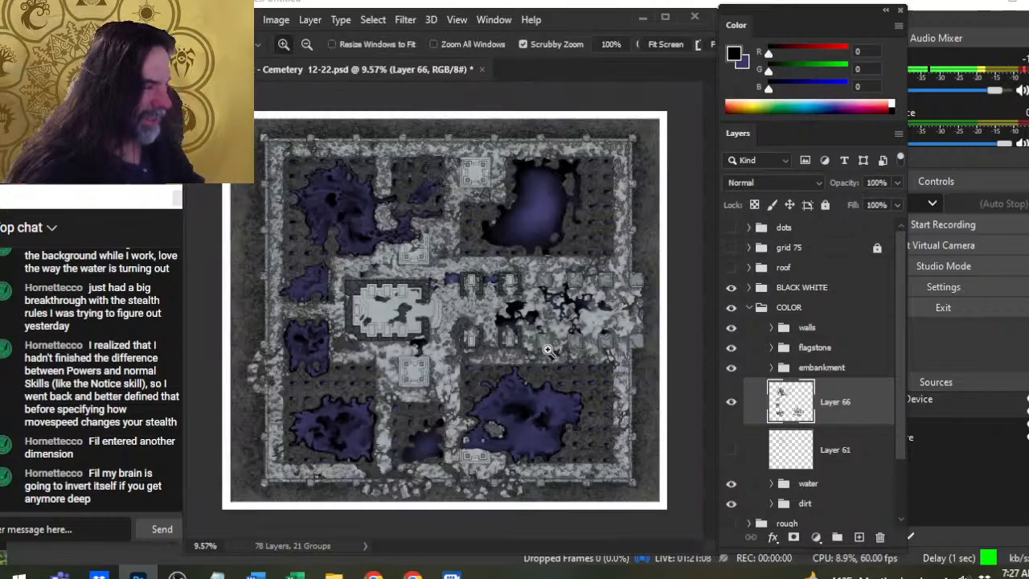
drag(481, 413, 509, 466)
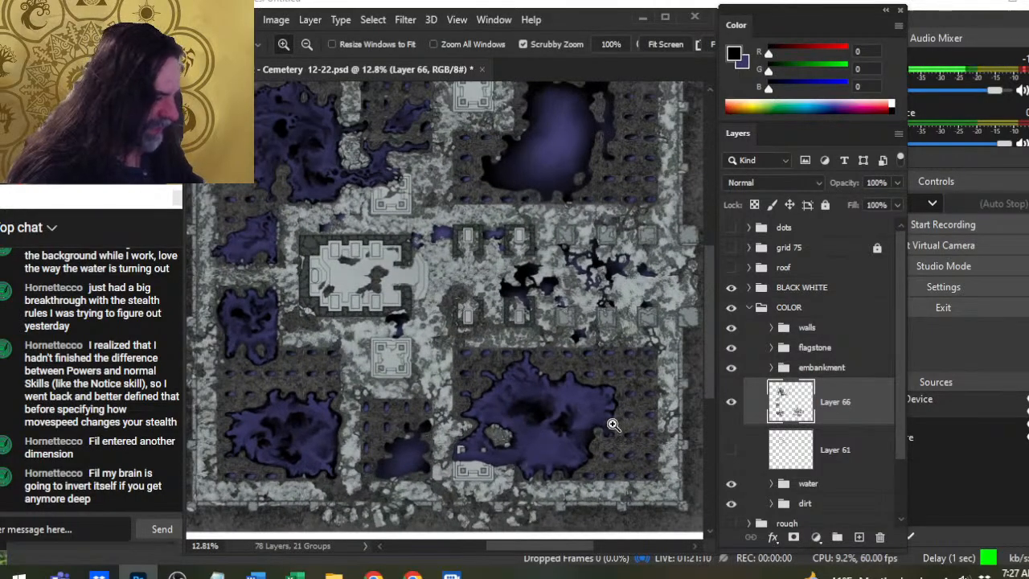
drag(599, 429, 532, 387)
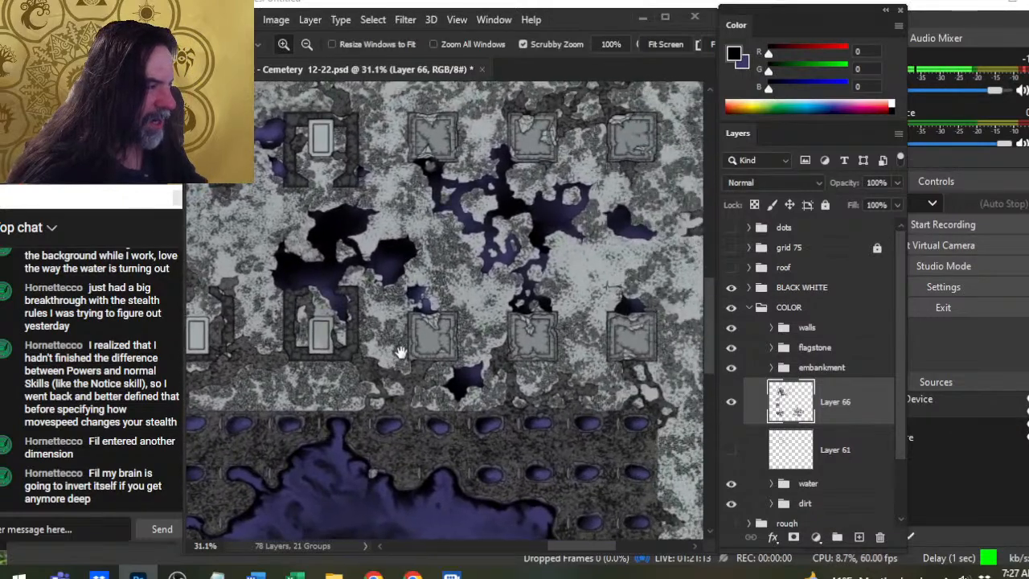
drag(400, 352, 409, 366)
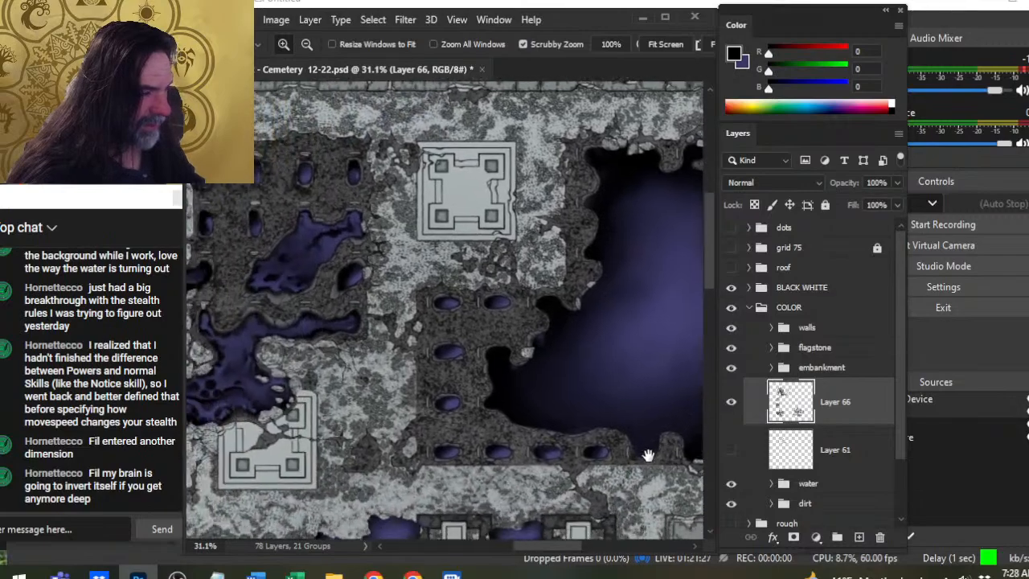
drag(382, 422, 580, 431)
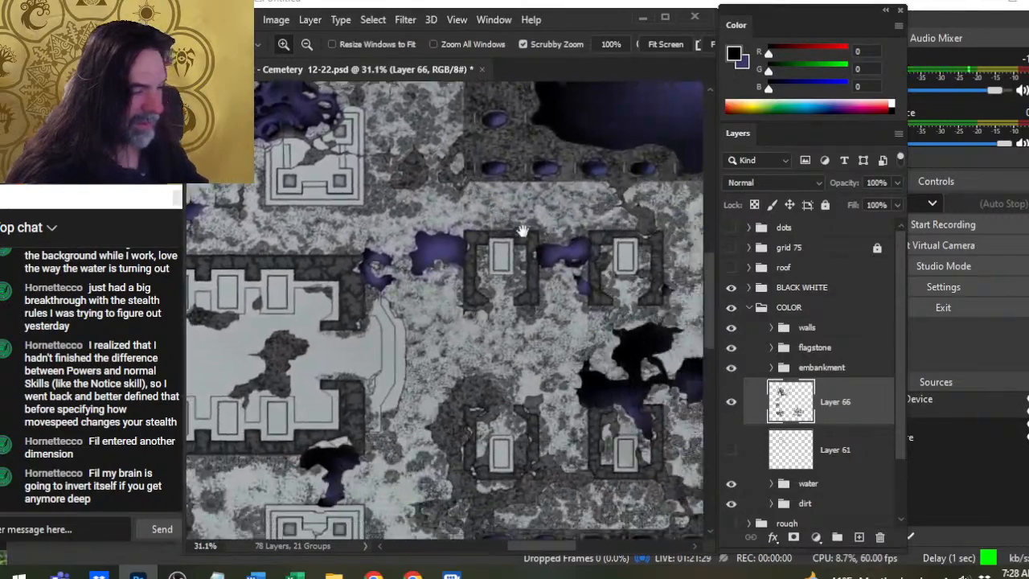
mouse_move(686, 522)
mouse_down()
mouse_move(410, 269)
mouse_move(422, 238)
mouse_up()
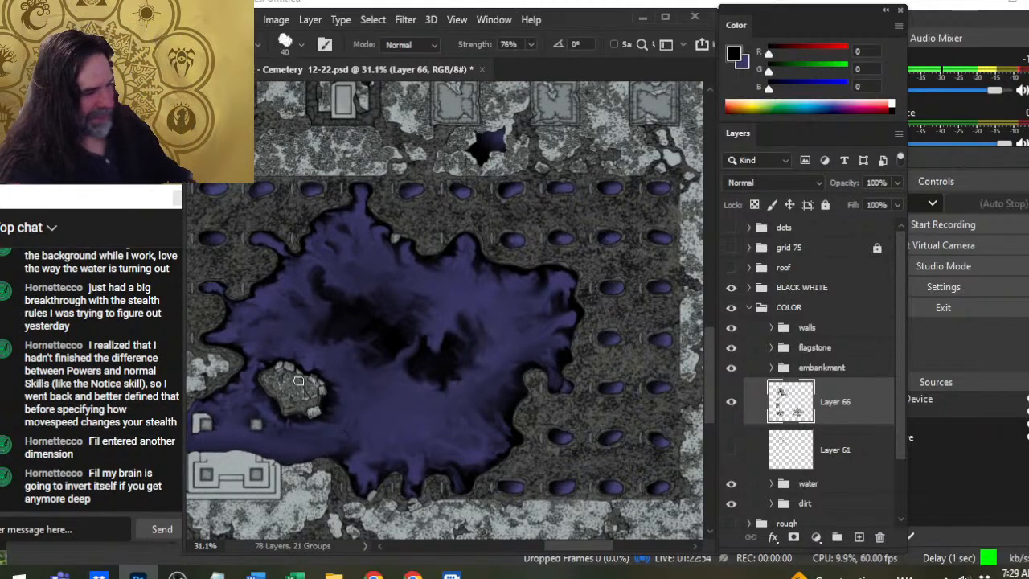
Smudge the dark patch in the water southeast of the flagstone island at 40 px
mouse_move(377, 407)
mouse_down()
mouse_move(404, 412)
mouse_move(386, 430)
mouse_move(391, 401)
mouse_move(374, 398)
mouse_move(372, 381)
mouse_move(399, 398)
mouse_move(387, 379)
mouse_move(404, 382)
mouse_move(410, 393)
mouse_move(396, 390)
mouse_move(362, 455)
mouse_move(361, 426)
mouse_move(350, 445)
mouse_move(326, 441)
mouse_move(374, 408)
mouse_move(358, 428)
mouse_move(332, 435)
mouse_move(332, 420)
mouse_move(360, 417)
mouse_move(336, 419)
mouse_move(373, 389)
mouse_move(375, 408)
mouse_move(368, 402)
mouse_move(350, 422)
mouse_up()
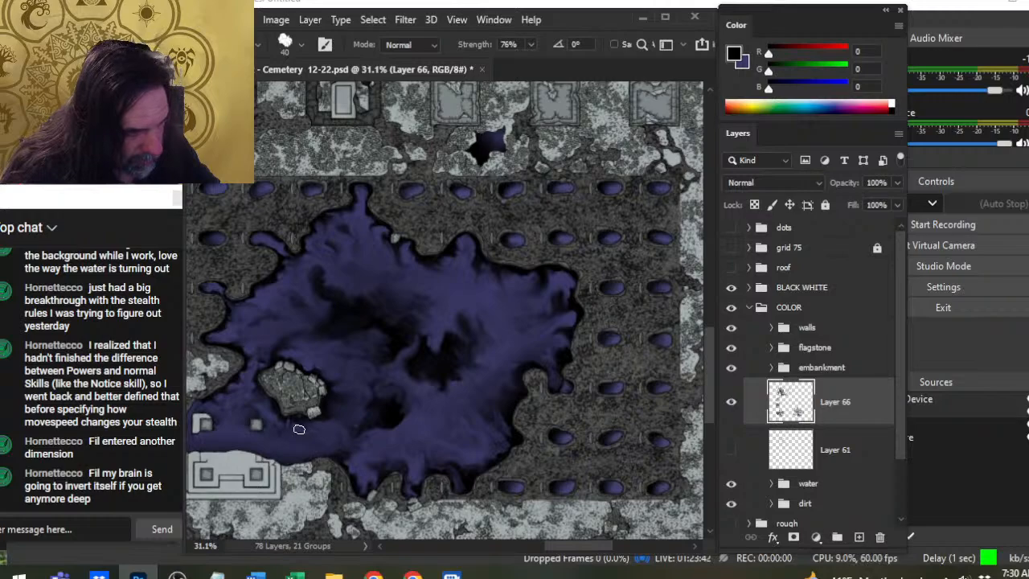
drag(332, 421, 304, 422)
drag(354, 421, 408, 515)
Paint a black spot near the large pool's southern shore and smudge it and the dark patch north of it
drag(318, 373, 464, 541)
mouse_move(417, 439)
mouse_down()
mouse_move(338, 422)
mouse_move(306, 372)
mouse_move(258, 133)
mouse_up()
drag(287, 246, 221, 250)
mouse_move(448, 320)
mouse_down()
mouse_move(494, 319)
mouse_move(455, 347)
mouse_up()
key(b)
mouse_move(383, 394)
mouse_down()
mouse_move(408, 376)
mouse_move(389, 389)
mouse_move(364, 375)
mouse_move(376, 387)
mouse_move(366, 394)
mouse_move(386, 392)
mouse_up()
key(r)
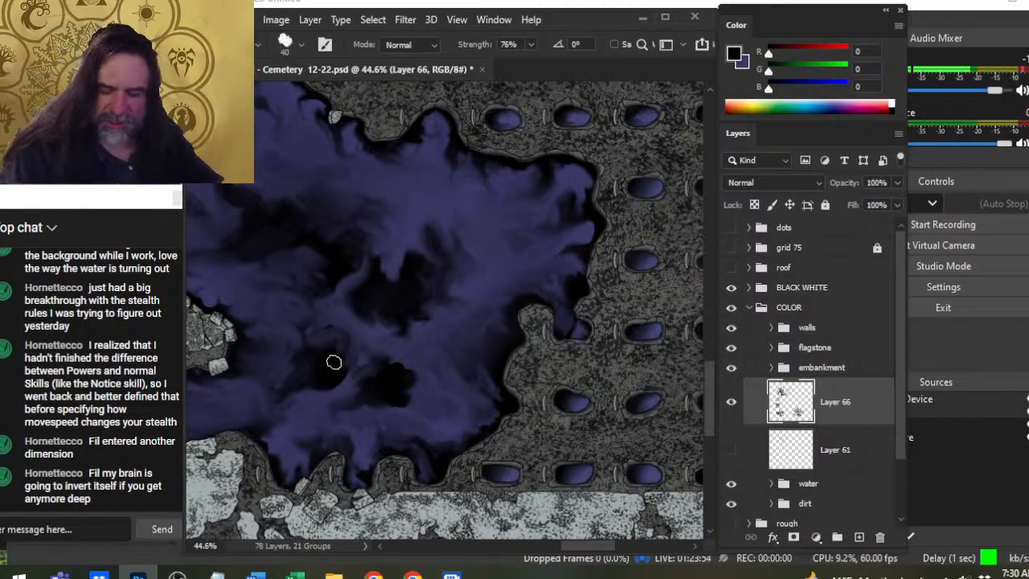
mouse_move(400, 383)
mouse_down()
mouse_move(428, 381)
mouse_move(437, 368)
mouse_move(420, 372)
mouse_move(425, 358)
mouse_move(459, 357)
mouse_move(448, 379)
mouse_move(440, 364)
mouse_move(457, 375)
mouse_move(455, 357)
mouse_move(464, 366)
mouse_move(485, 351)
mouse_move(422, 375)
mouse_move(434, 398)
mouse_move(492, 384)
mouse_up()
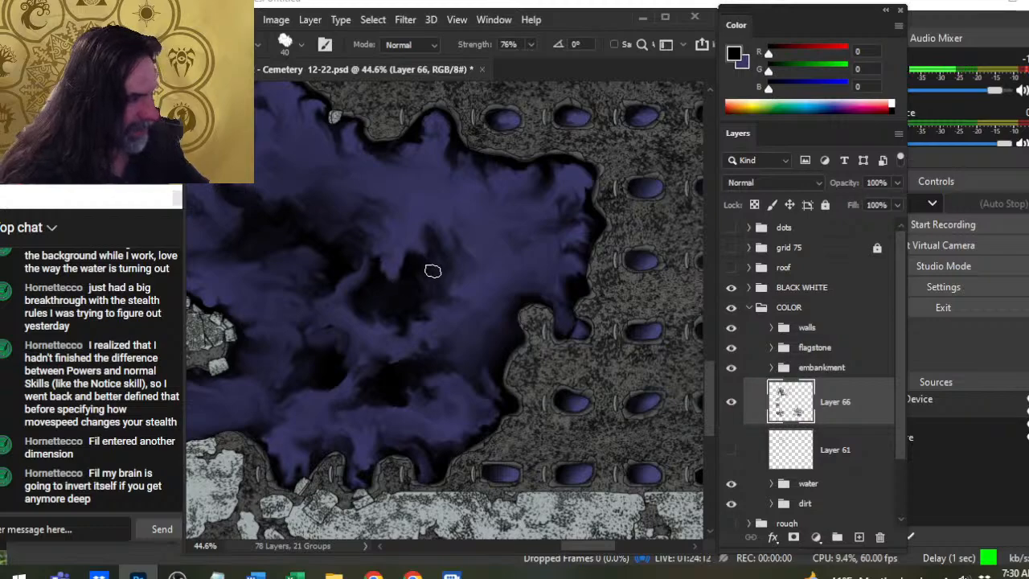
drag(436, 271, 437, 221)
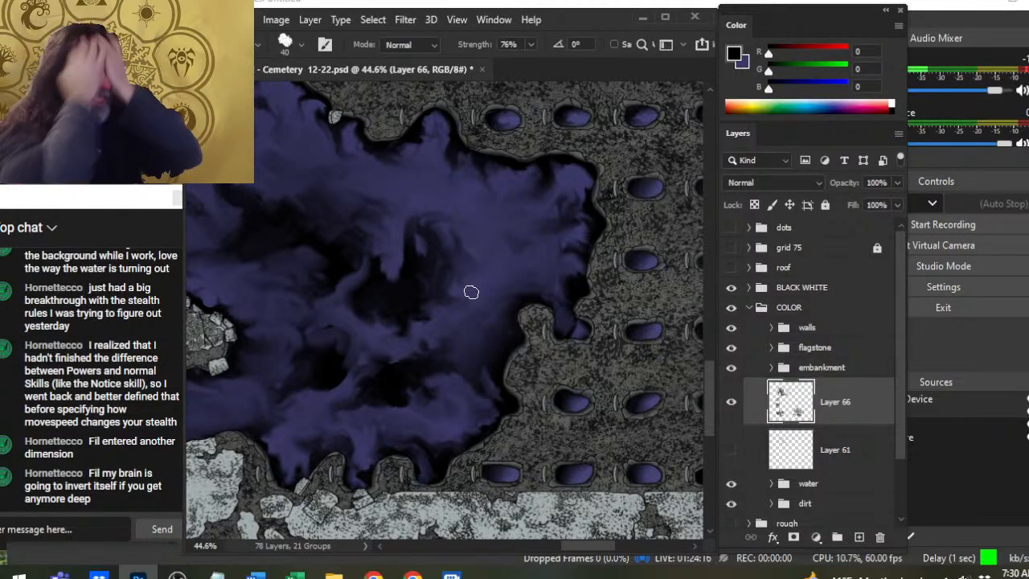
Sample the purple in the small pool west of the large one and paint 45 px strokes along its western shore
key(z)
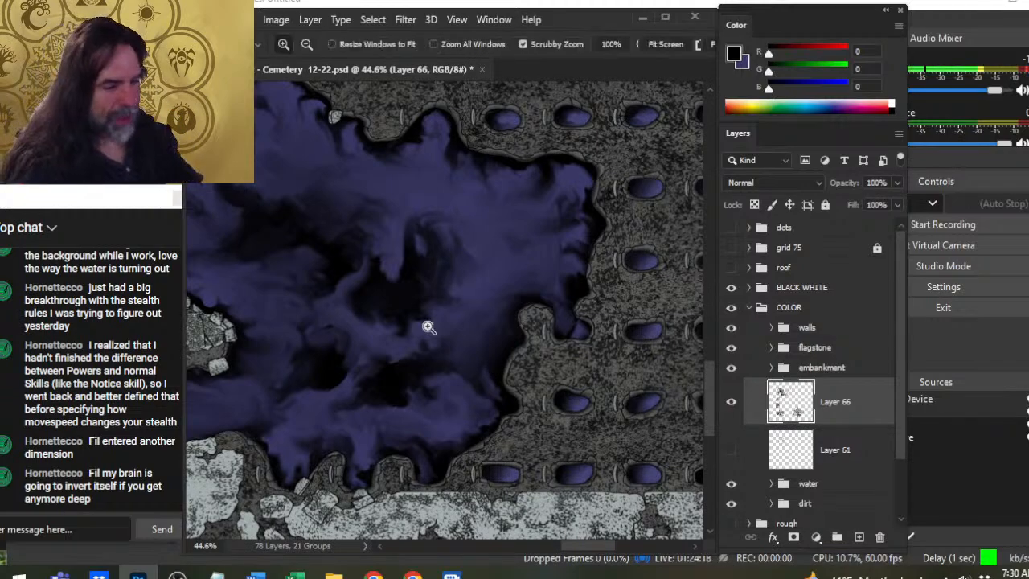
drag(430, 329, 304, 299)
key(space)
mouse_move(414, 301)
mouse_down()
mouse_move(523, 278)
mouse_move(508, 283)
mouse_up()
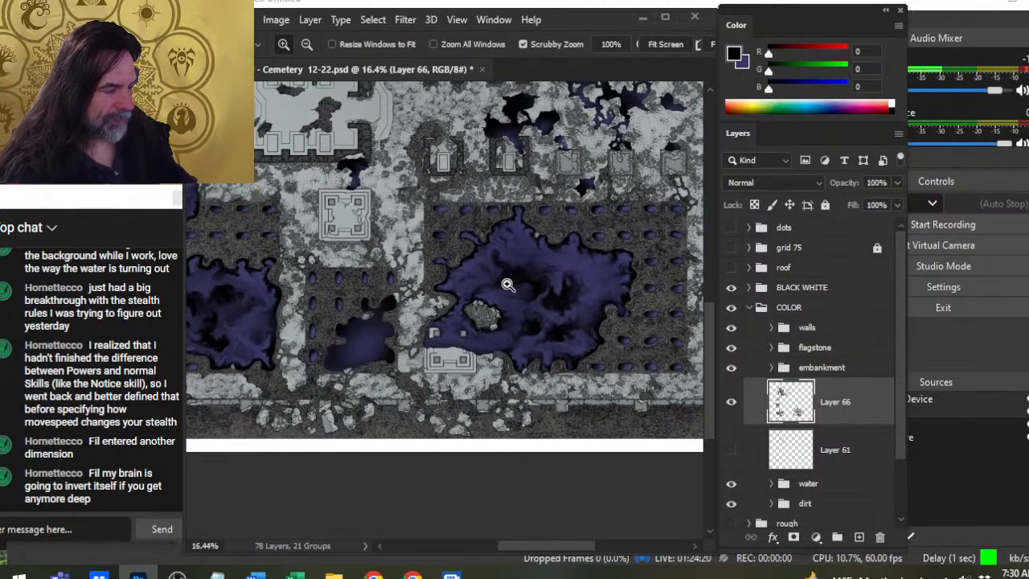
key(space)
mouse_move(387, 311)
mouse_down()
mouse_move(551, 280)
mouse_move(406, 302)
mouse_up()
drag(343, 341, 367, 319)
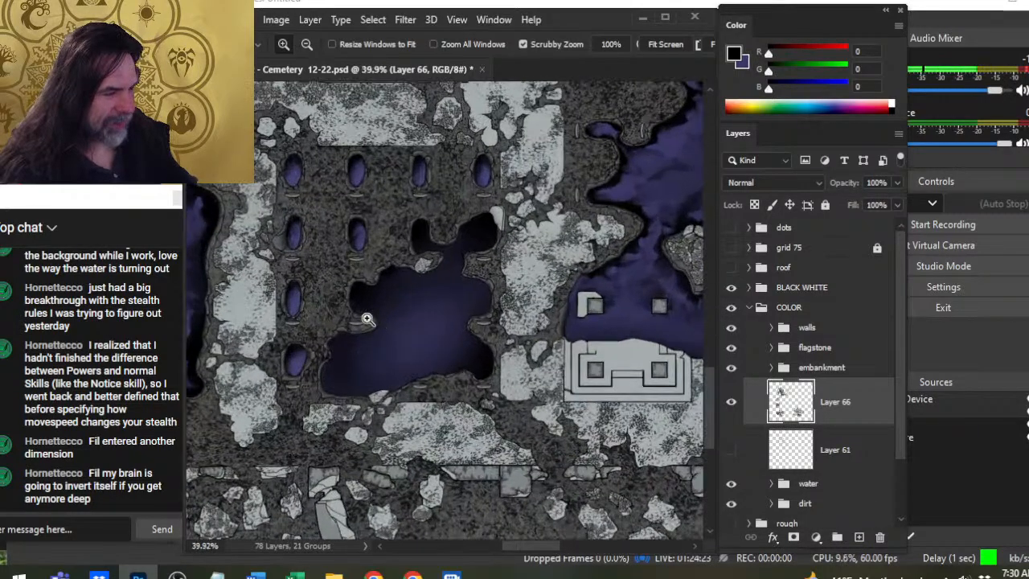
key(b)
alt+click(346, 379)
drag(345, 379, 378, 350)
drag(360, 306, 410, 281)
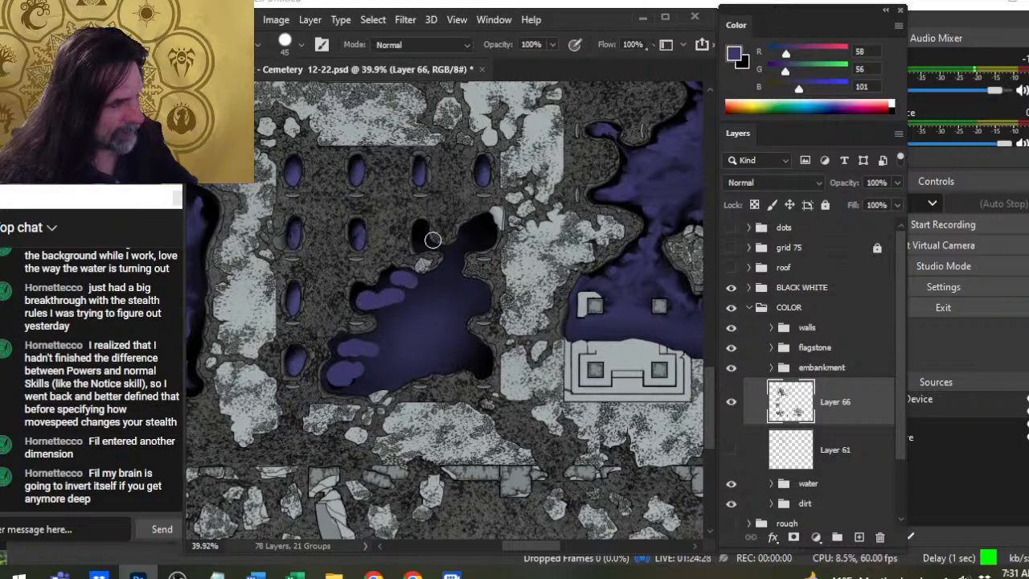
Paint 25 px purple strokes in the small pool's northern arms and along its eastern shore
key(bracketleft)
key(bracketleft)
key(bracketleft)
key(bracketleft)
mouse_move(423, 233)
mouse_down()
mouse_move(432, 243)
mouse_move(474, 226)
mouse_move(449, 274)
mouse_move(427, 284)
mouse_up()
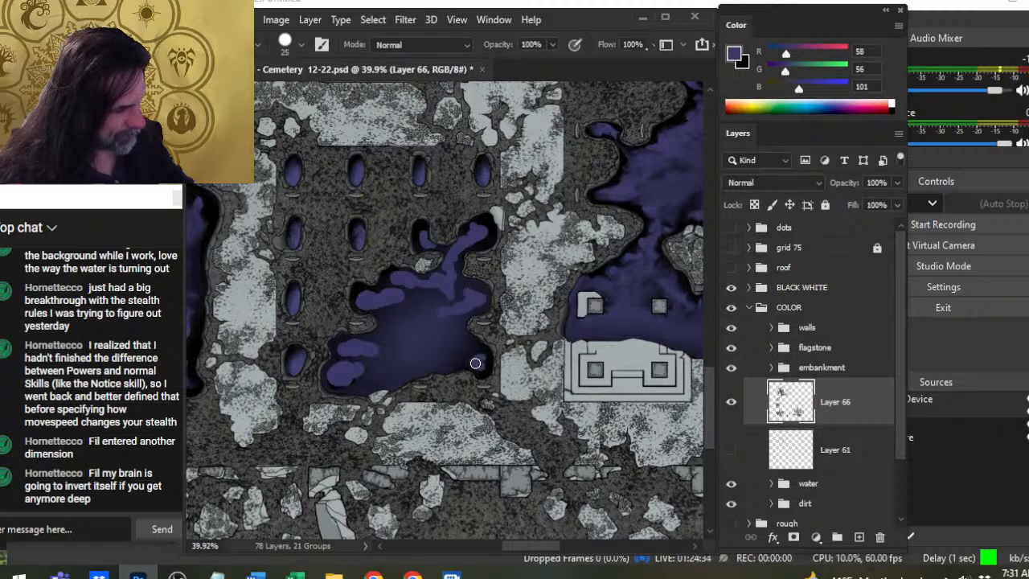
mouse_move(475, 364)
mouse_down()
mouse_move(409, 345)
mouse_move(404, 377)
mouse_move(368, 386)
mouse_move(393, 368)
mouse_move(394, 395)
mouse_move(370, 395)
mouse_move(345, 373)
mouse_move(357, 385)
mouse_move(327, 382)
mouse_move(385, 377)
mouse_move(356, 388)
mouse_move(357, 349)
mouse_up()
Smudge the purple strokes in the small pool into swirling water with the 40 px tip
key(r)
mouse_move(354, 395)
mouse_down()
mouse_move(356, 352)
mouse_move(375, 341)
mouse_move(374, 301)
mouse_move(399, 330)
mouse_move(378, 294)
mouse_move(387, 295)
mouse_move(362, 283)
mouse_move(371, 300)
mouse_move(398, 301)
mouse_move(399, 275)
mouse_move(408, 295)
mouse_move(420, 285)
mouse_move(443, 300)
mouse_move(420, 282)
mouse_move(441, 293)
mouse_move(433, 303)
mouse_move(471, 242)
mouse_move(449, 241)
mouse_move(456, 251)
mouse_move(429, 244)
mouse_move(467, 260)
mouse_move(423, 241)
mouse_move(427, 228)
mouse_move(421, 239)
mouse_move(429, 257)
mouse_move(433, 228)
mouse_move(469, 254)
mouse_move(438, 245)
mouse_move(475, 242)
mouse_move(453, 251)
mouse_move(441, 292)
mouse_move(450, 265)
mouse_move(482, 242)
mouse_move(453, 255)
mouse_move(488, 236)
mouse_move(472, 240)
mouse_move(482, 229)
mouse_move(480, 246)
mouse_move(483, 228)
mouse_move(481, 249)
mouse_move(476, 238)
mouse_move(465, 248)
mouse_move(451, 285)
mouse_move(474, 258)
mouse_move(459, 275)
mouse_move(464, 241)
mouse_move(466, 297)
mouse_move(429, 324)
mouse_up()
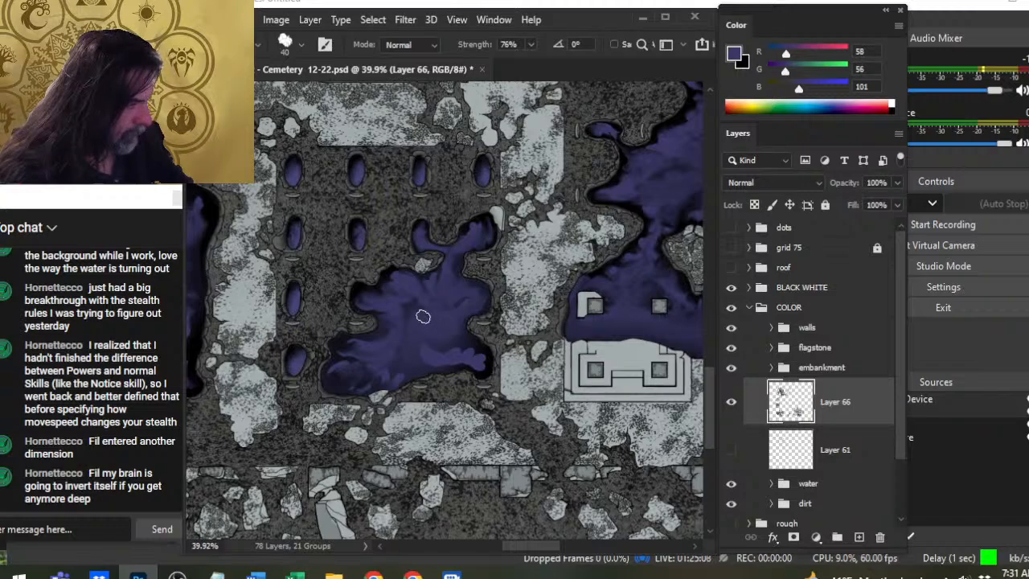
drag(378, 344, 382, 344)
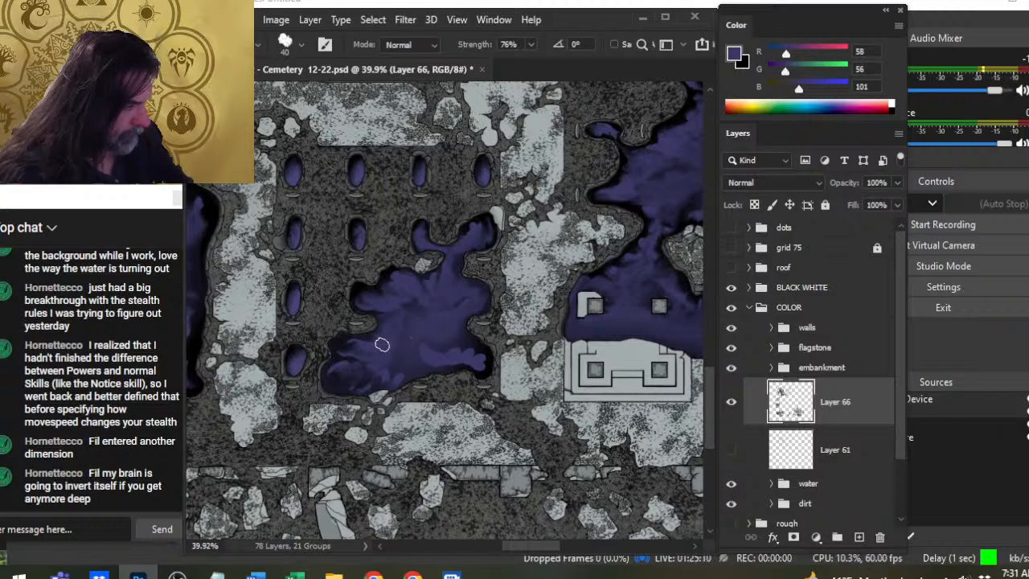
mouse_move(423, 300)
mouse_down()
mouse_move(390, 299)
mouse_move(414, 329)
mouse_up()
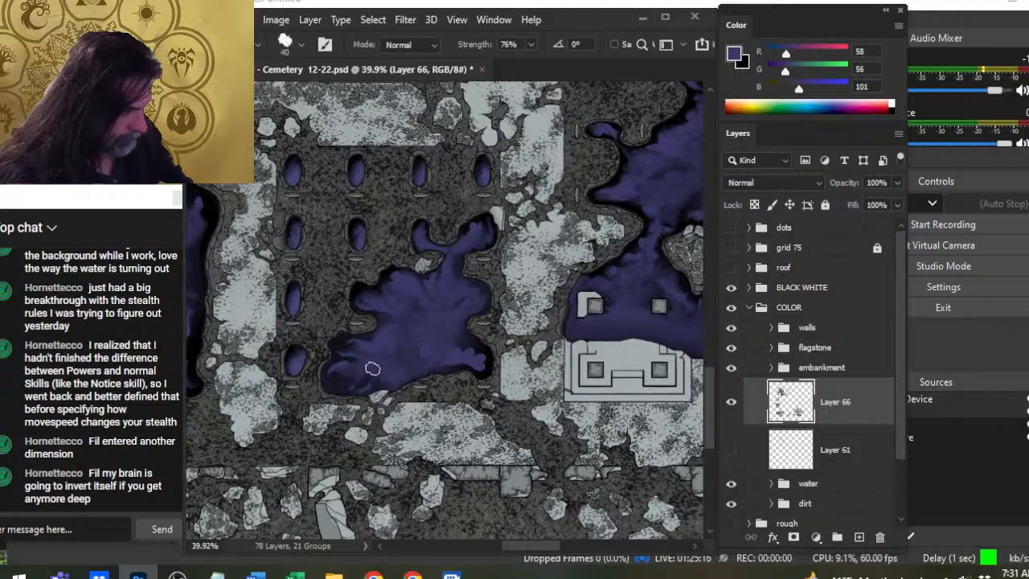
mouse_move(413, 353)
mouse_down()
mouse_move(473, 357)
mouse_move(450, 378)
mouse_move(481, 353)
mouse_up()
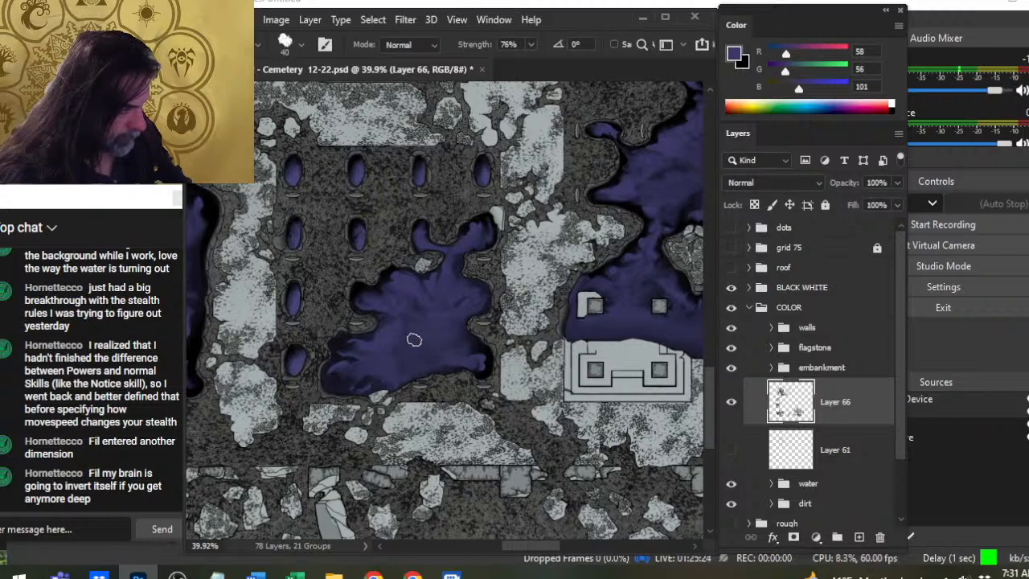
Paint a black patch in the middle of the small pool and smudge it outward into the purple
key(b)
key(x)
drag(416, 363, 420, 341)
key(e)
key(b)
mouse_move(412, 338)
mouse_down()
mouse_move(425, 317)
mouse_move(421, 360)
mouse_move(388, 372)
mouse_move(398, 354)
mouse_move(392, 377)
mouse_move(415, 359)
mouse_move(406, 372)
mouse_move(387, 366)
mouse_move(430, 358)
mouse_up()
key(r)
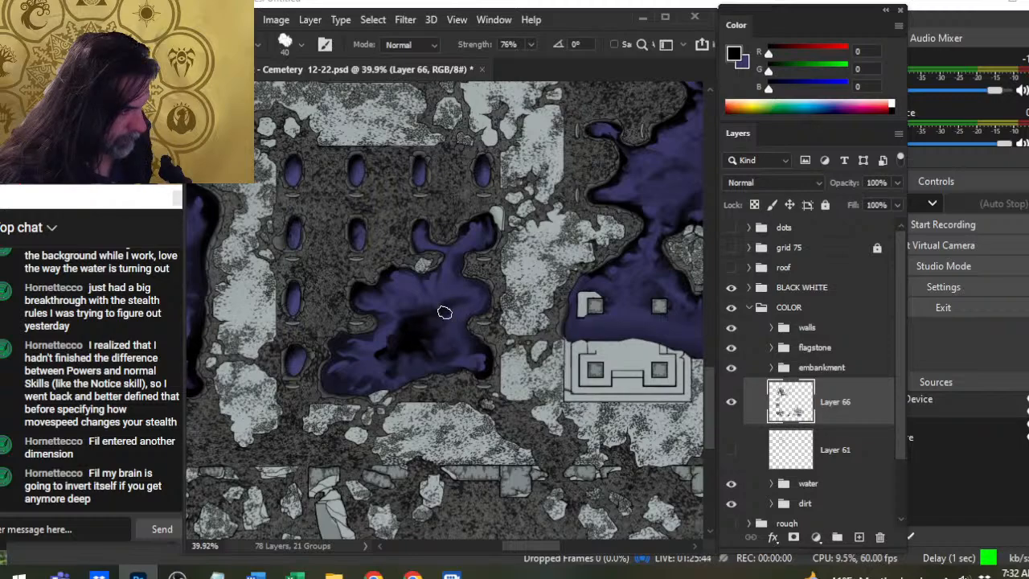
mouse_move(453, 298)
mouse_down()
mouse_move(421, 324)
mouse_move(423, 335)
mouse_up()
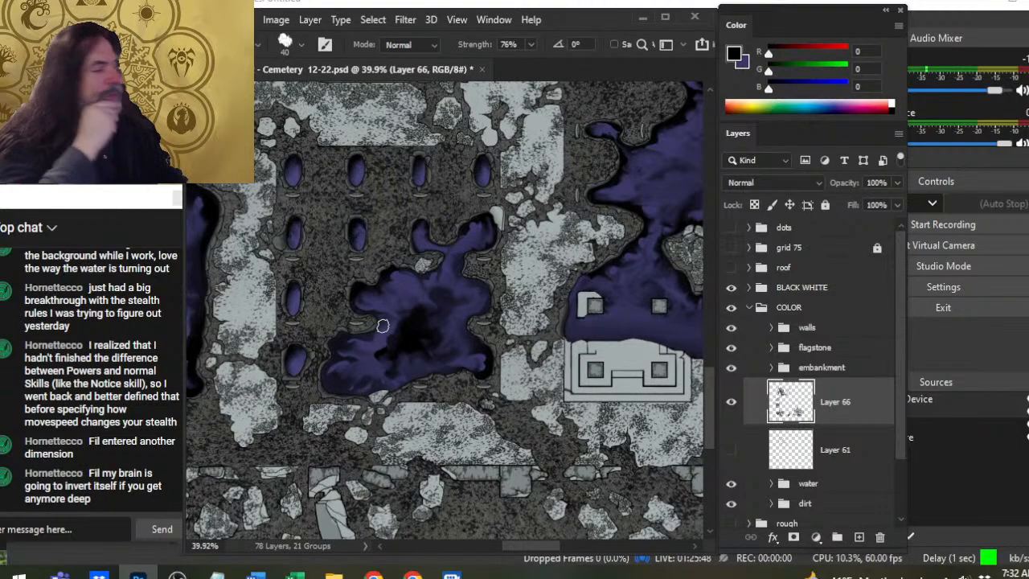
Paint 25 px purple strokes in the black coves along the northern shore of the large northeastern pool
key(z)
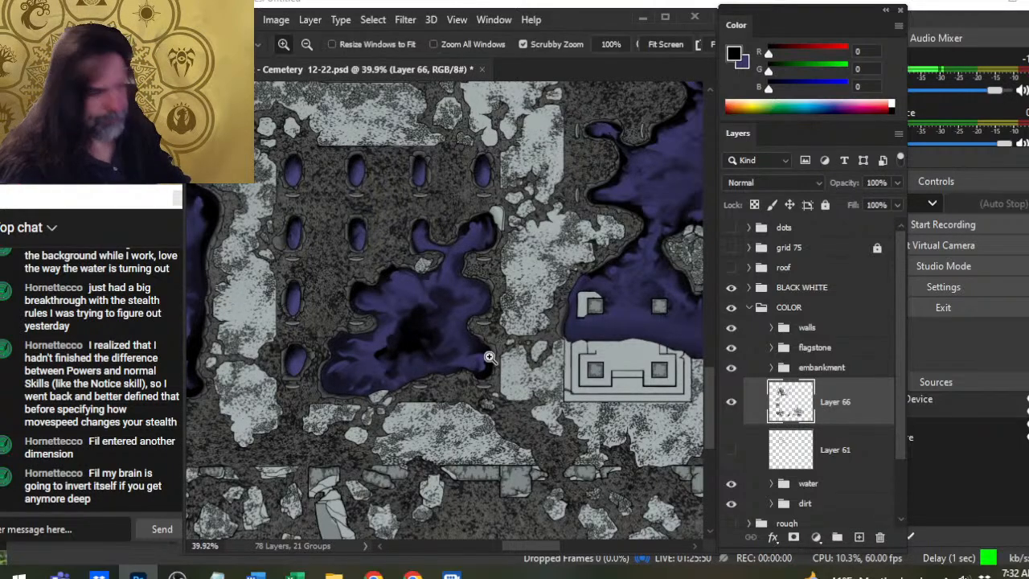
drag(547, 348, 493, 346)
drag(561, 305, 303, 376)
drag(479, 240, 459, 536)
mouse_move(365, 354)
mouse_down()
mouse_move(526, 375)
mouse_move(568, 321)
mouse_move(281, 533)
mouse_up()
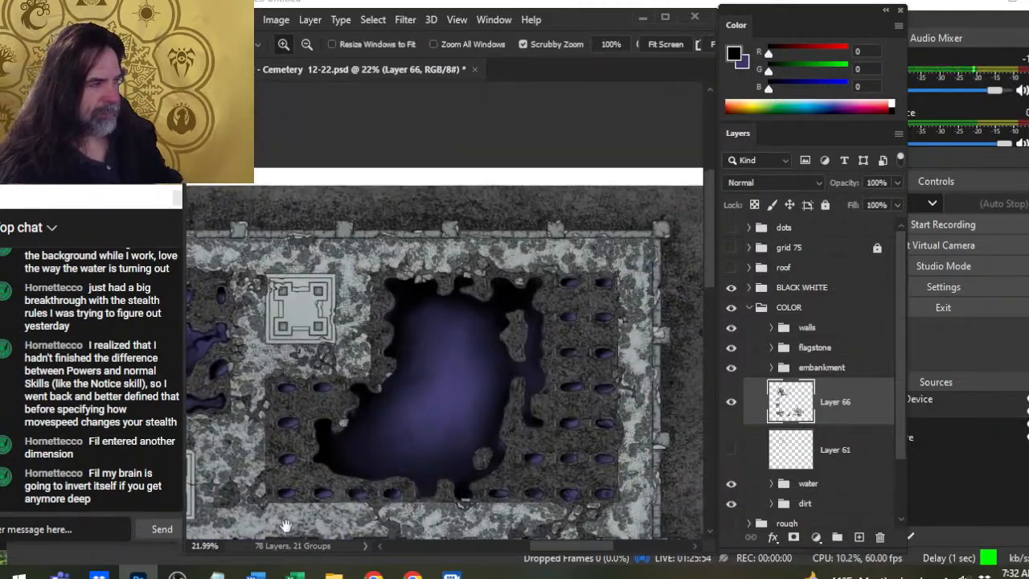
drag(436, 320, 476, 318)
key(b)
alt+click(367, 256)
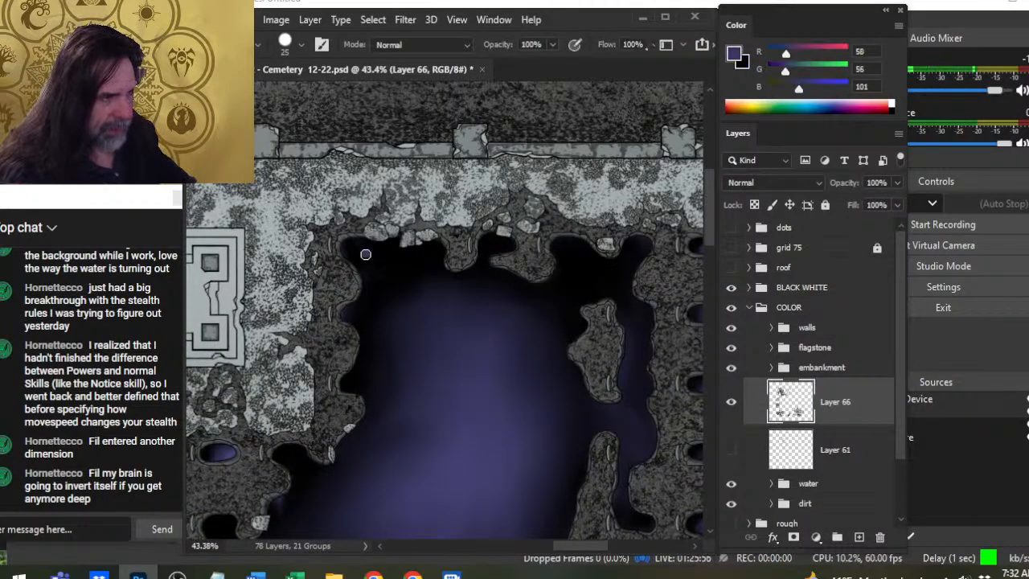
mouse_move(362, 255)
mouse_down()
mouse_move(427, 257)
mouse_move(424, 286)
mouse_up()
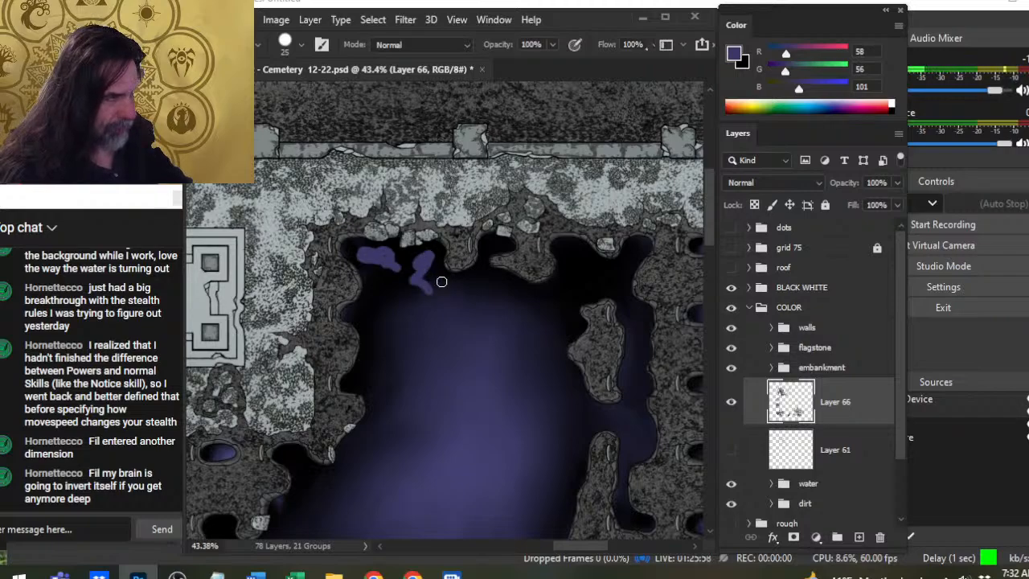
drag(494, 238, 483, 261)
mouse_move(562, 250)
mouse_down()
mouse_move(580, 256)
mouse_move(576, 276)
mouse_move(632, 251)
mouse_up()
Paint purple strokes down the narrow channel east of the large pool's islands and through its opening into the pool
drag(632, 315, 635, 332)
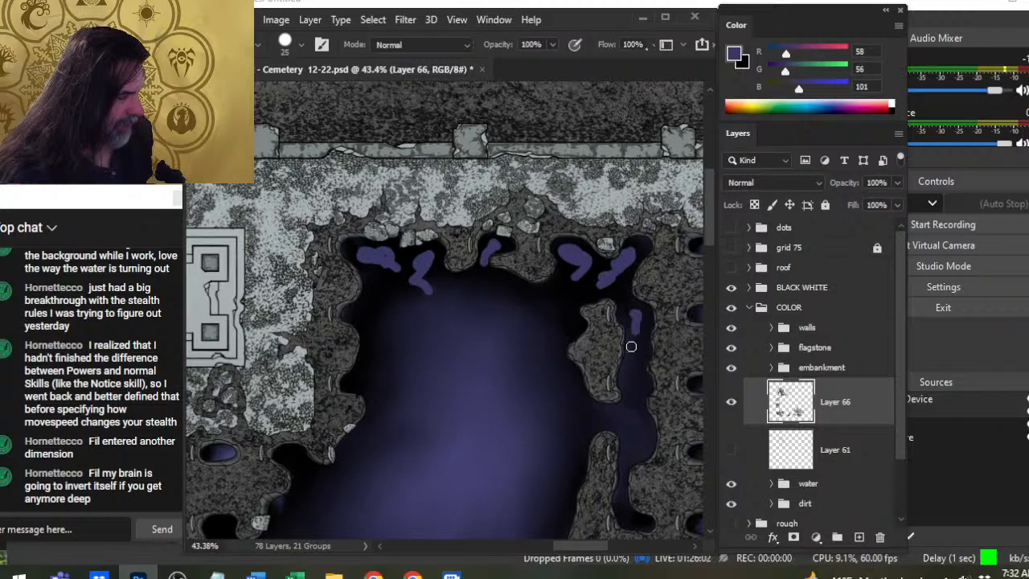
drag(611, 385, 550, 289)
drag(574, 432, 560, 389)
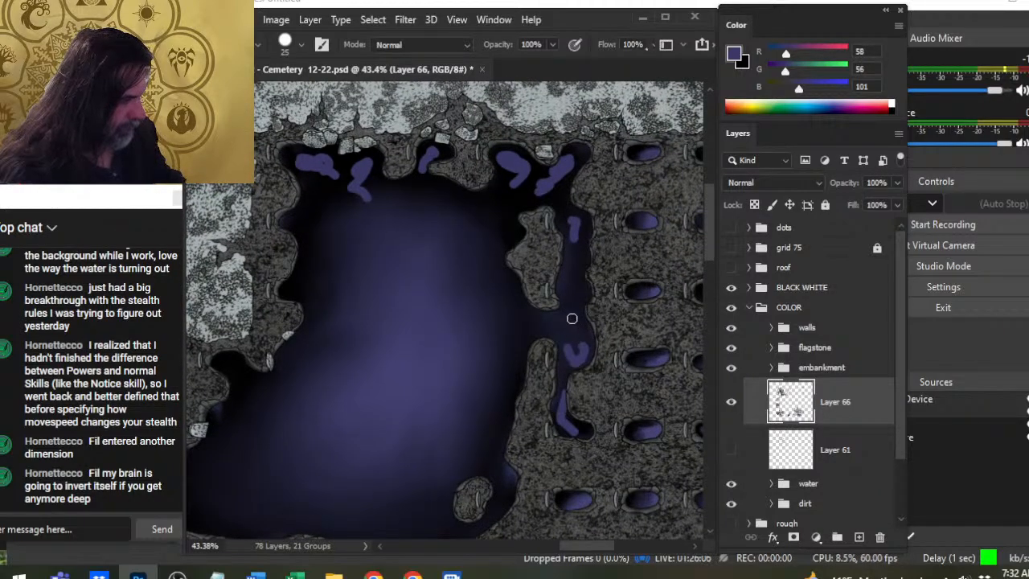
mouse_move(572, 319)
mouse_down()
mouse_move(519, 325)
mouse_move(561, 268)
mouse_up()
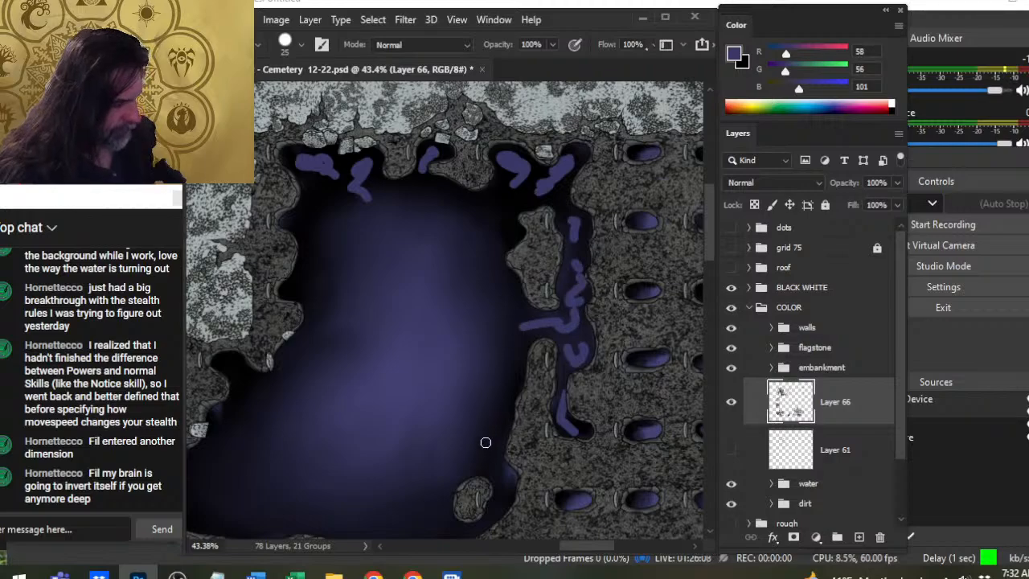
Paint branching purple strokes in the two inlets on the large pool's southern shore
mouse_move(478, 444)
mouse_down()
mouse_move(507, 309)
mouse_move(461, 424)
mouse_move(441, 373)
mouse_up()
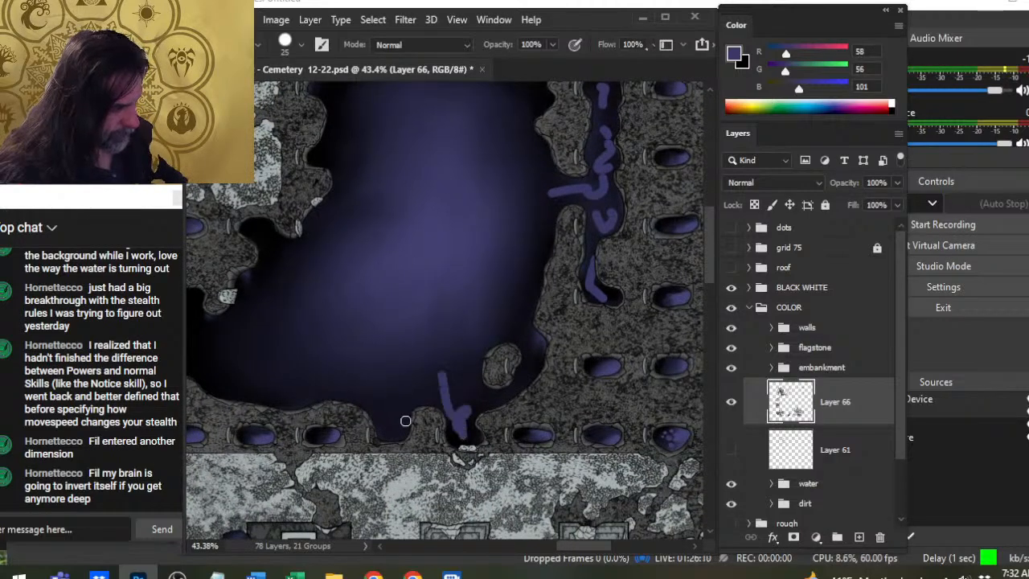
mouse_move(393, 419)
mouse_down()
mouse_move(350, 382)
mouse_move(380, 426)
mouse_move(386, 402)
mouse_move(392, 430)
mouse_move(438, 444)
mouse_up()
key(r)
key(b)
drag(521, 422, 487, 409)
key(r)
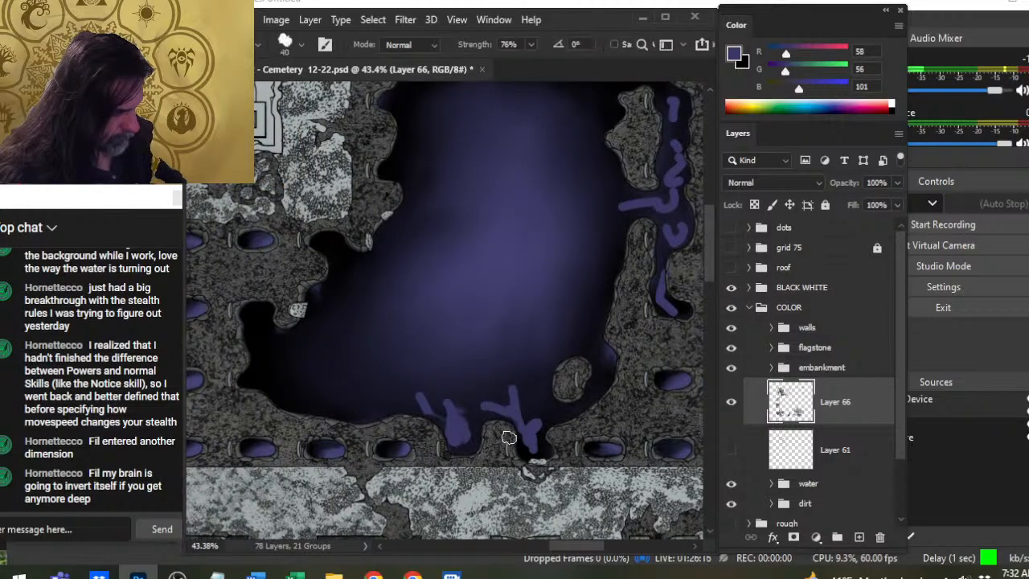
Paint purple strokes in the southwestern arm and the coves along the large pool's western shore
key(b)
drag(262, 379, 281, 376)
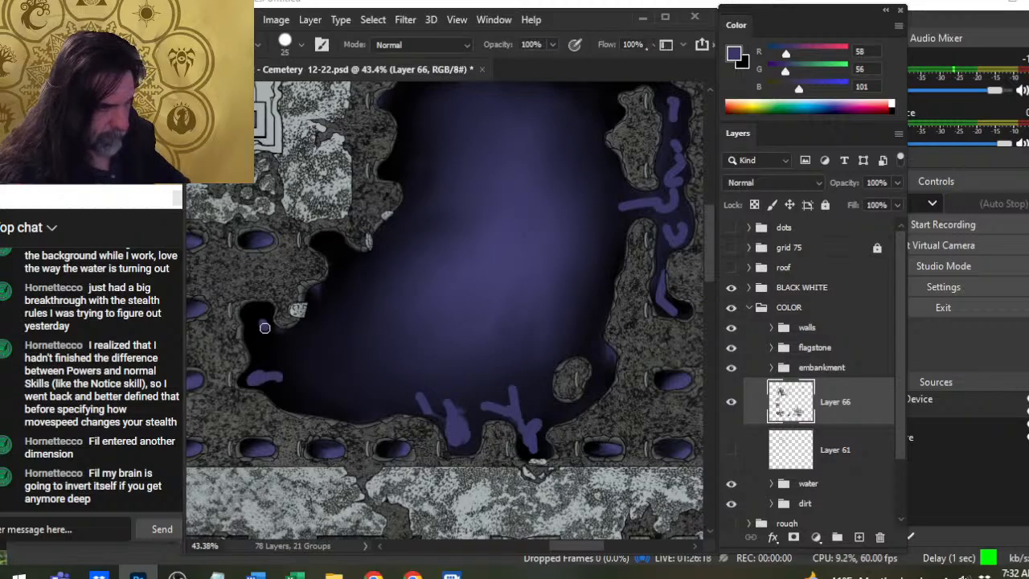
drag(265, 328, 284, 351)
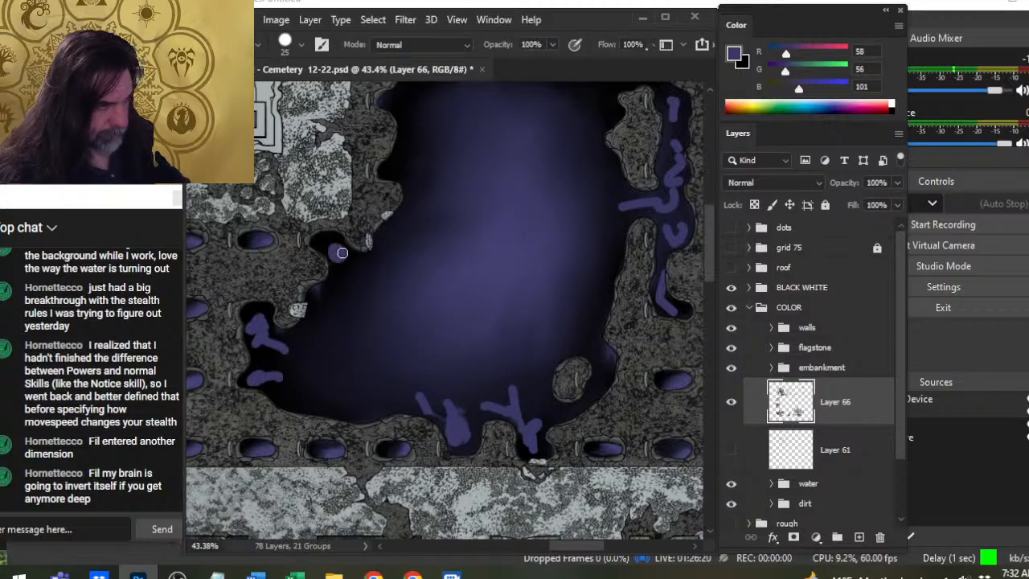
scroll(402, 321, down, 5)
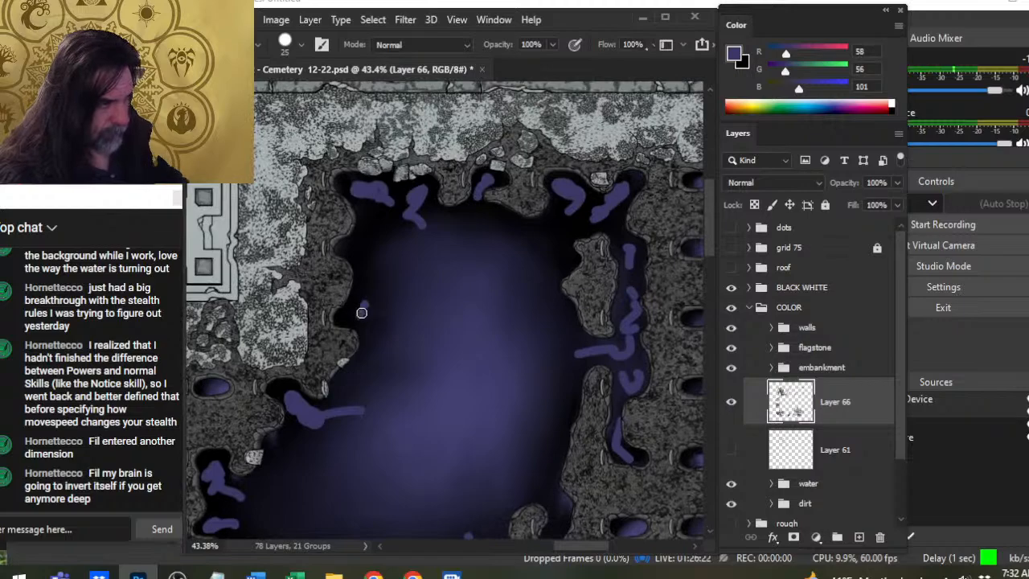
drag(362, 313, 379, 289)
drag(363, 252, 386, 249)
Add more purple strokes below the northern coves and smudge the northern shore's strokes with the 40 px tip
key(r)
mouse_move(387, 211)
mouse_down()
mouse_move(409, 245)
mouse_move(434, 237)
mouse_up()
key(b)
mouse_move(478, 211)
mouse_down()
mouse_move(458, 218)
mouse_move(507, 242)
mouse_move(461, 228)
mouse_move(508, 234)
mouse_move(486, 211)
mouse_up()
key(r)
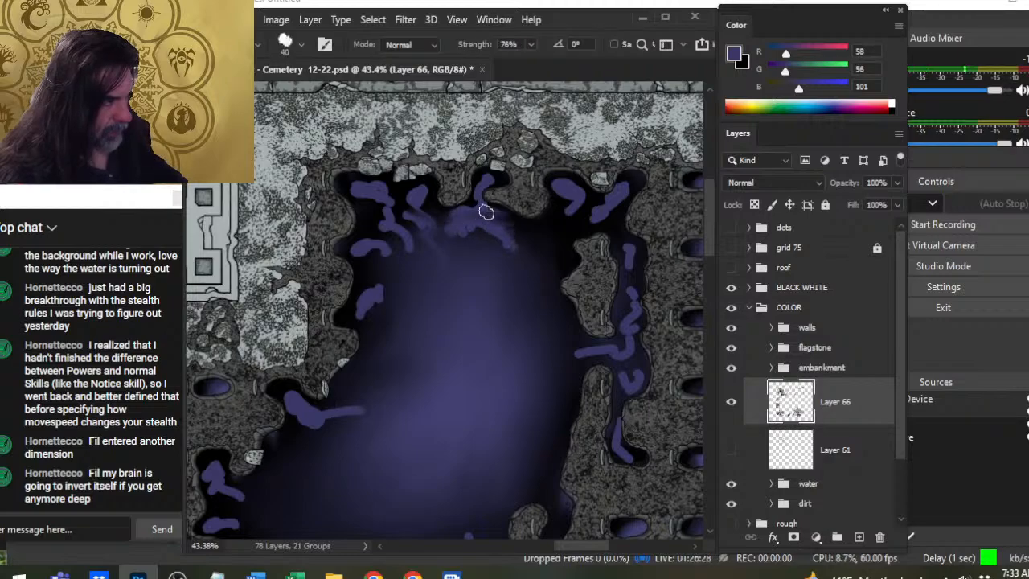
drag(417, 206, 413, 221)
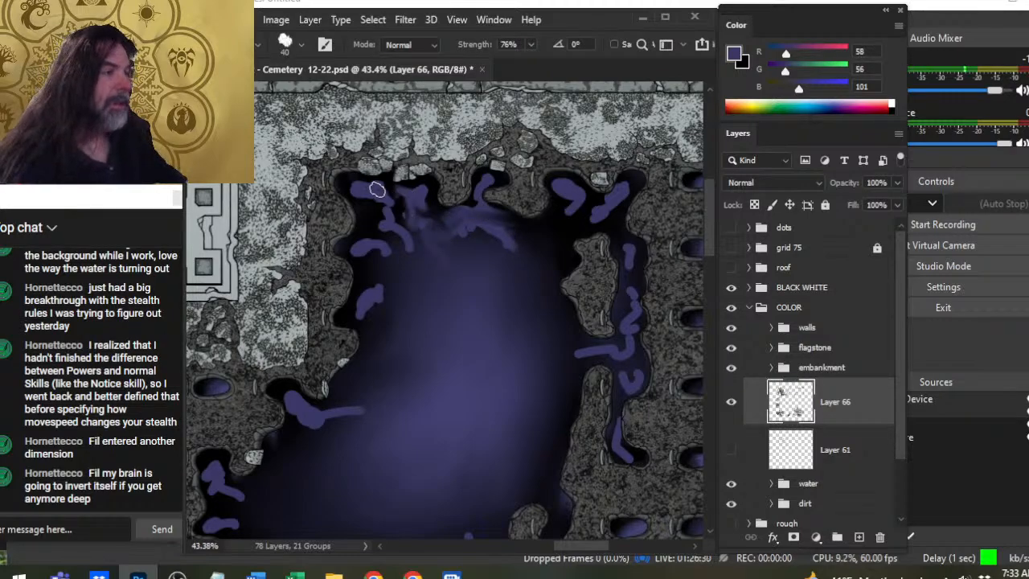
mouse_move(377, 191)
mouse_down()
mouse_move(396, 209)
mouse_move(419, 206)
mouse_move(416, 196)
mouse_move(448, 220)
mouse_move(505, 221)
mouse_move(513, 243)
mouse_move(505, 214)
mouse_move(521, 256)
mouse_up()
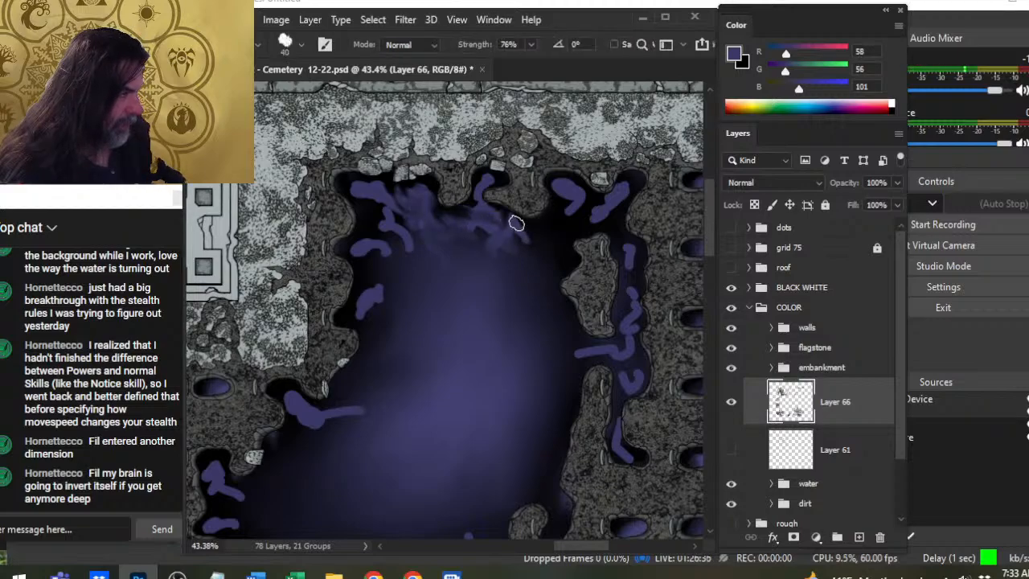
mouse_move(579, 197)
mouse_down()
mouse_move(555, 203)
mouse_move(580, 207)
mouse_move(552, 230)
mouse_move(519, 225)
mouse_move(561, 242)
mouse_move(569, 211)
mouse_move(605, 190)
mouse_move(650, 193)
mouse_move(579, 215)
mouse_up()
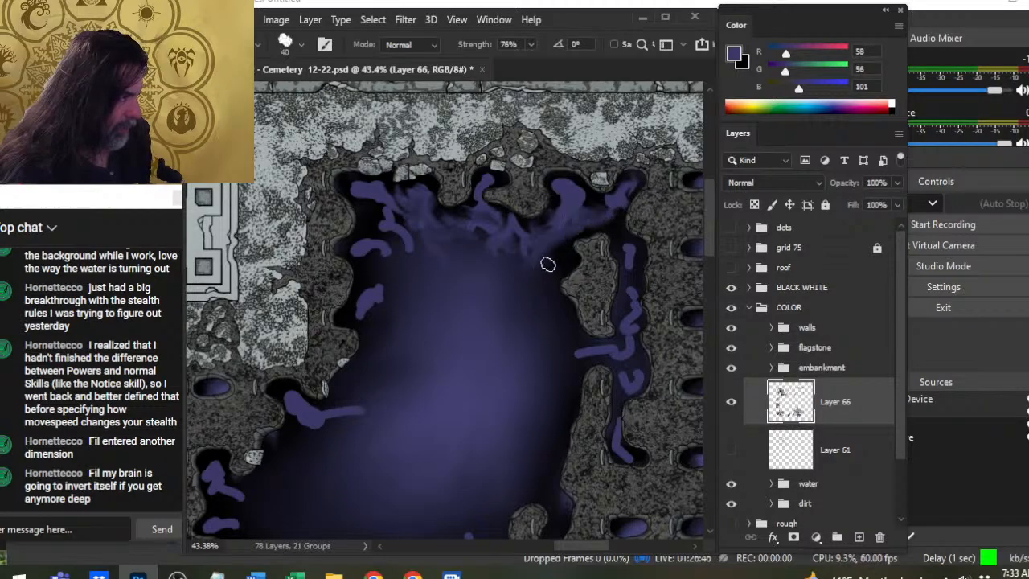
Paint purple strokes on the pool side of the two eastern islands and smudge the channel opening between them
key(b)
drag(561, 257, 522, 283)
mouse_move(560, 322)
mouse_down()
mouse_move(553, 307)
mouse_move(576, 351)
mouse_move(570, 338)
mouse_move(545, 362)
mouse_move(571, 349)
mouse_up()
key(r)
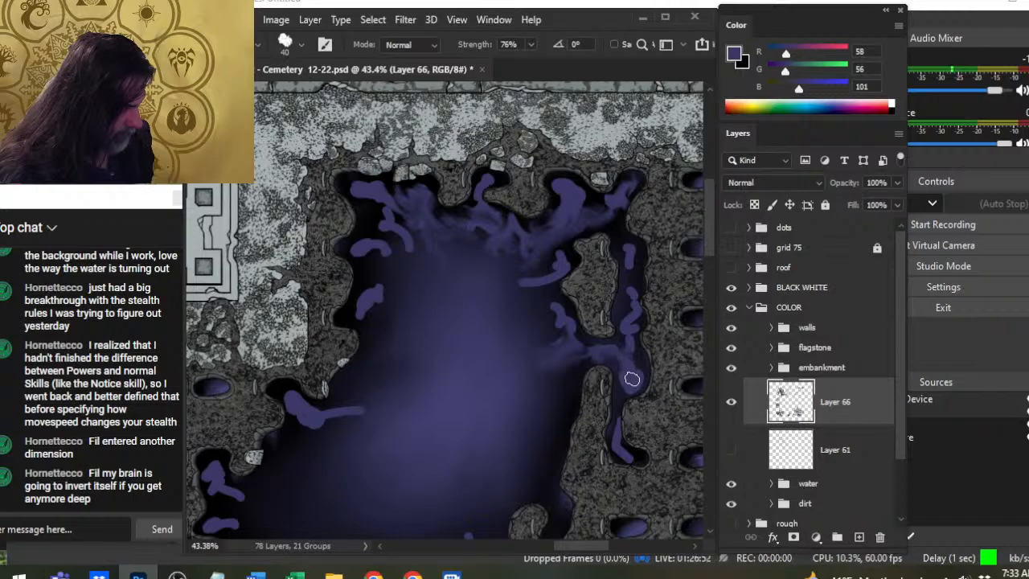
mouse_move(632, 378)
mouse_down()
mouse_move(635, 352)
mouse_move(559, 392)
mouse_move(575, 390)
mouse_move(541, 426)
mouse_move(593, 402)
mouse_move(552, 408)
mouse_up()
key(b)
key(r)
Smudge the purple strokes in the narrow eastern channel into one flowing current up to the northern shore
mouse_move(630, 385)
mouse_down()
mouse_move(620, 443)
mouse_move(608, 425)
mouse_move(616, 392)
mouse_up()
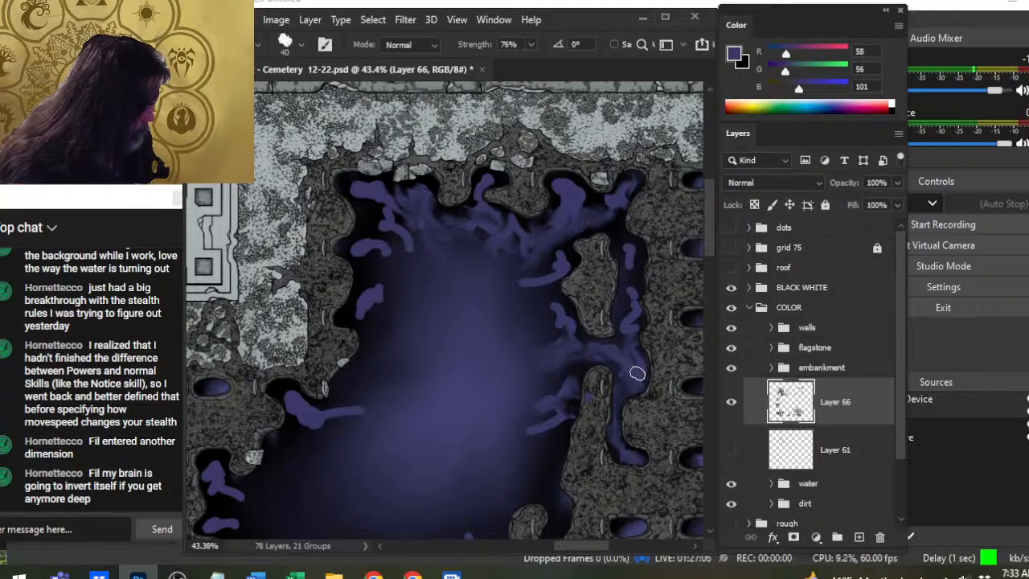
mouse_move(640, 415)
mouse_down()
mouse_move(649, 389)
mouse_move(641, 362)
mouse_up()
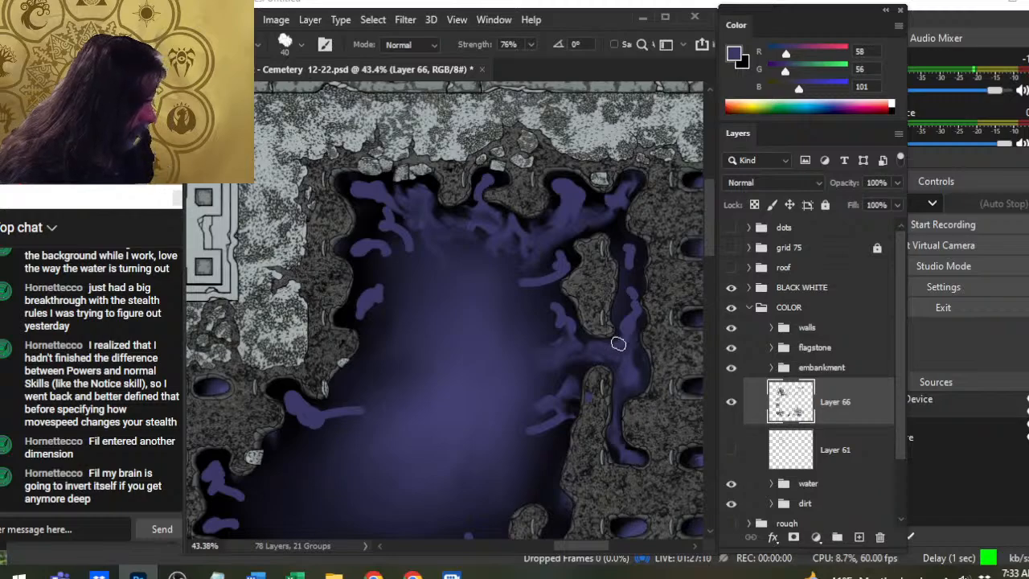
mouse_move(636, 322)
mouse_down()
mouse_move(637, 297)
mouse_move(619, 272)
mouse_move(630, 276)
mouse_move(620, 239)
mouse_move(645, 269)
mouse_move(625, 251)
mouse_move(630, 221)
mouse_move(571, 200)
mouse_move(614, 203)
mouse_up()
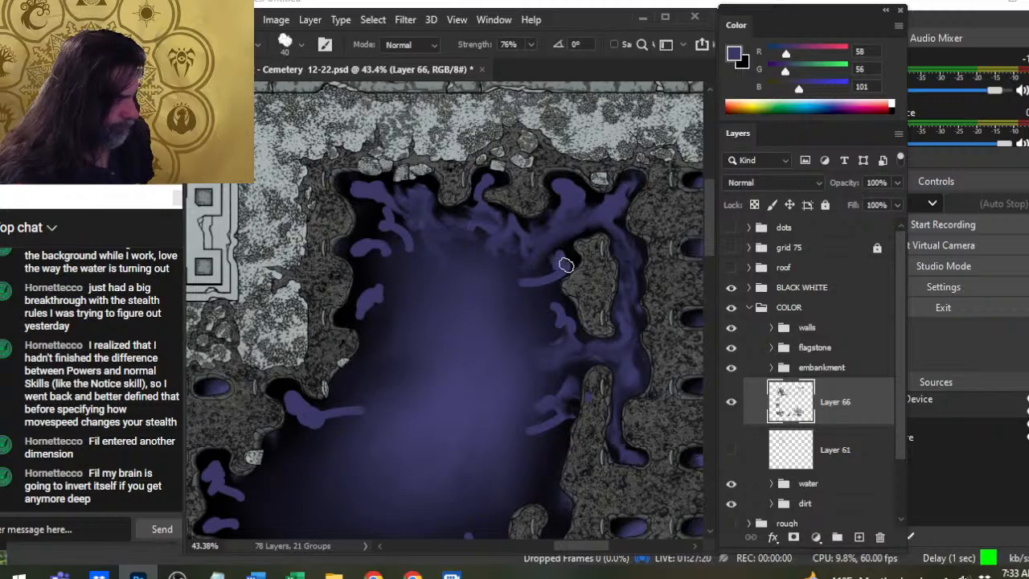
Smudge the purple along the eastern, northern and western shores inward toward the middle of the large pool
mouse_move(571, 264)
mouse_down()
mouse_move(556, 290)
mouse_move(545, 259)
mouse_move(559, 258)
mouse_move(539, 271)
mouse_move(551, 291)
mouse_move(545, 324)
mouse_move(565, 327)
mouse_move(577, 281)
mouse_move(573, 298)
mouse_move(550, 268)
mouse_move(567, 264)
mouse_move(570, 303)
mouse_move(569, 248)
mouse_move(551, 273)
mouse_move(562, 289)
mouse_move(573, 276)
mouse_move(552, 274)
mouse_move(530, 308)
mouse_move(539, 280)
mouse_move(558, 301)
mouse_move(528, 312)
mouse_up()
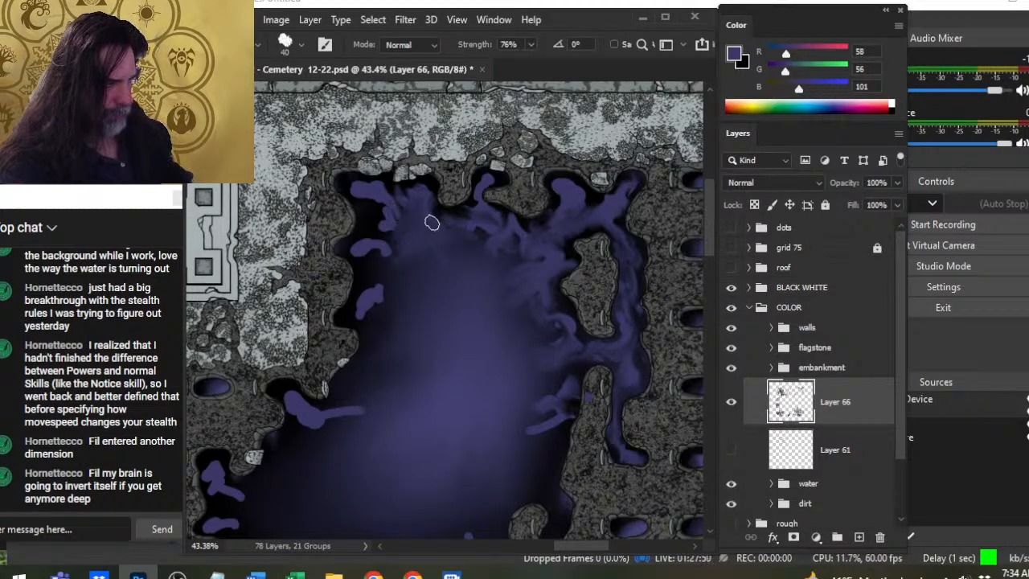
mouse_move(432, 223)
mouse_down()
mouse_move(504, 239)
mouse_move(498, 230)
mouse_move(507, 247)
mouse_move(524, 245)
mouse_up()
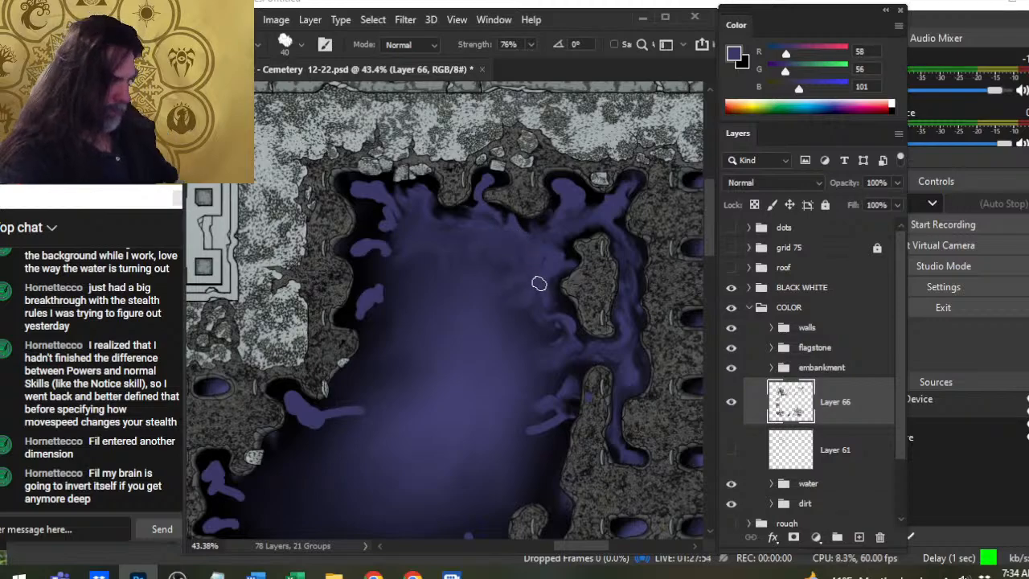
mouse_move(389, 228)
mouse_down()
mouse_move(381, 199)
mouse_move(399, 224)
mouse_move(382, 236)
mouse_move(396, 268)
mouse_move(371, 248)
mouse_move(409, 254)
mouse_move(367, 249)
mouse_move(410, 246)
mouse_move(381, 257)
mouse_move(367, 321)
mouse_move(357, 312)
mouse_move(384, 284)
mouse_move(405, 297)
mouse_move(395, 300)
mouse_move(409, 317)
mouse_move(373, 305)
mouse_move(400, 294)
mouse_up()
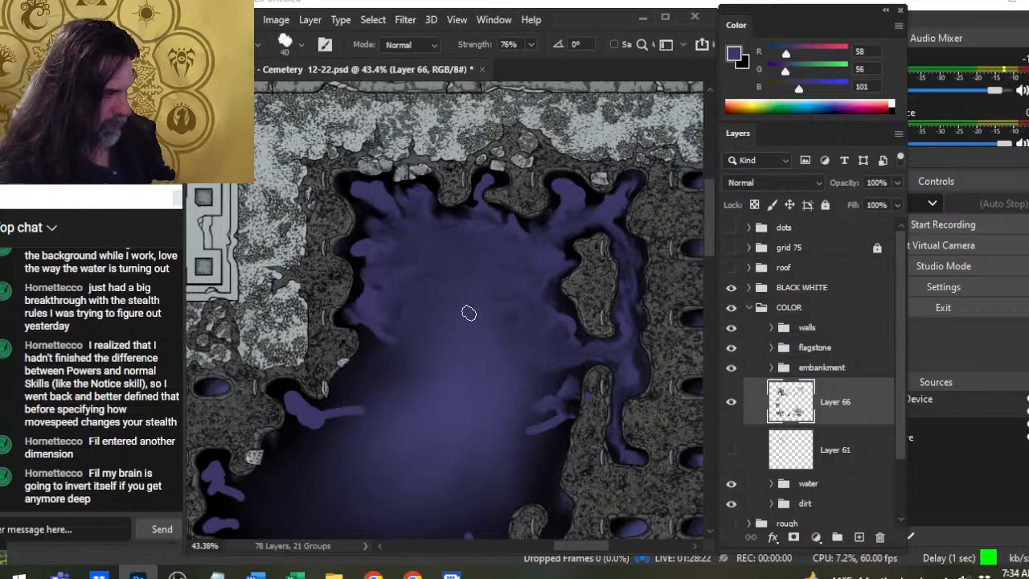
Scribble black strokes in the northern middle of the large pool and smudge them into the purple
key(x)
mouse_move(458, 329)
mouse_down()
mouse_move(464, 345)
mouse_move(476, 332)
mouse_move(401, 321)
mouse_up()
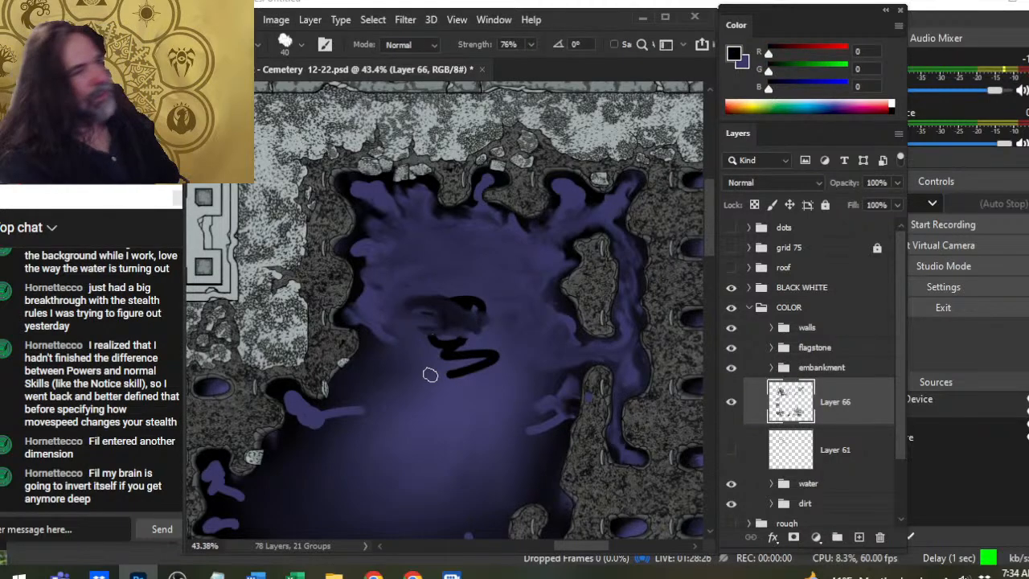
mouse_move(471, 306)
mouse_down()
mouse_move(453, 303)
mouse_move(452, 322)
mouse_up()
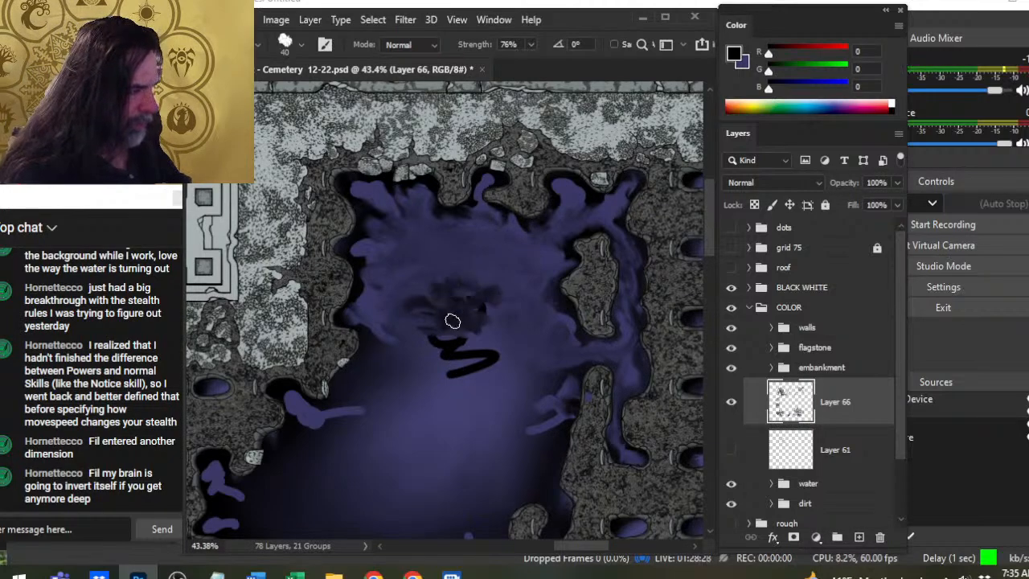
mouse_move(464, 359)
mouse_down()
mouse_move(531, 254)
mouse_move(547, 255)
mouse_move(536, 259)
mouse_move(560, 205)
mouse_move(493, 216)
mouse_move(507, 209)
mouse_move(492, 188)
mouse_move(538, 188)
mouse_move(470, 176)
mouse_move(489, 168)
mouse_move(510, 228)
mouse_move(498, 243)
mouse_move(501, 278)
mouse_up()
Build the black area into a larger dark vortex using a 60 px brush and a 70 px smudge tip
key(b)
key(bracketright)
key(bracketright)
key(r)
key(bracketright)
key(bracketright)
drag(490, 207, 497, 289)
mouse_move(381, 306)
mouse_down()
mouse_move(422, 330)
mouse_move(396, 305)
mouse_move(403, 329)
mouse_move(386, 310)
mouse_move(404, 319)
mouse_move(451, 305)
mouse_move(403, 315)
mouse_move(423, 297)
mouse_move(463, 290)
mouse_move(444, 300)
mouse_move(490, 232)
mouse_move(502, 247)
mouse_move(450, 221)
mouse_move(459, 235)
mouse_move(515, 250)
mouse_move(506, 209)
mouse_move(481, 219)
mouse_move(555, 210)
mouse_move(540, 224)
mouse_move(535, 194)
mouse_move(575, 215)
mouse_move(565, 219)
mouse_move(603, 218)
mouse_move(597, 246)
mouse_move(566, 235)
mouse_move(594, 271)
mouse_move(607, 252)
mouse_move(616, 295)
mouse_move(629, 283)
mouse_move(607, 321)
mouse_up()
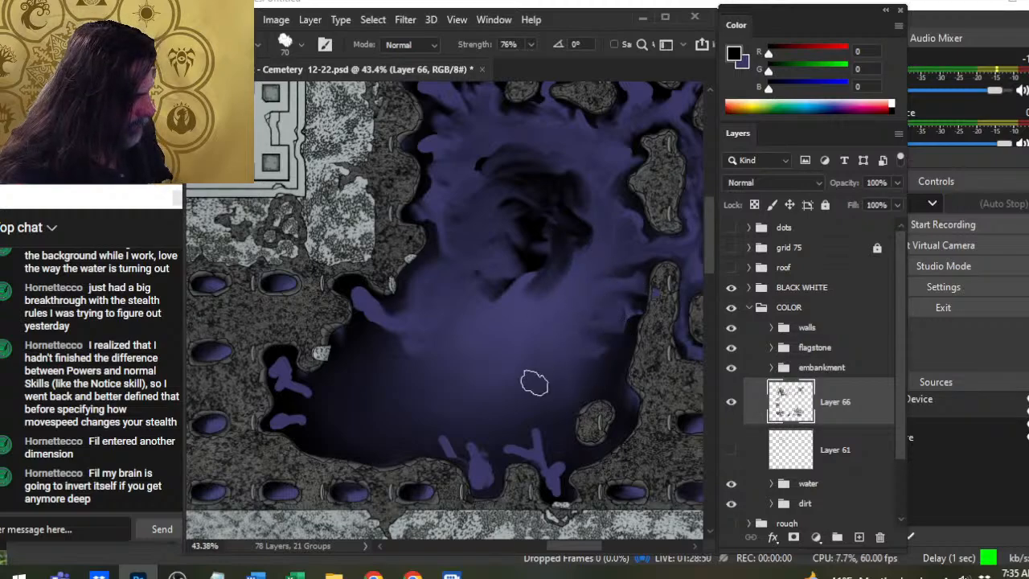
Smudge the southern inlets' strokes, then swirl the southwestern arm using a 45 px purple brush and the smudge tip
mouse_move(472, 470)
mouse_down()
mouse_move(450, 442)
mouse_move(468, 435)
mouse_move(478, 449)
mouse_move(464, 452)
mouse_move(456, 416)
mouse_move(447, 434)
mouse_move(469, 454)
mouse_move(533, 425)
mouse_move(484, 445)
mouse_move(502, 419)
mouse_up()
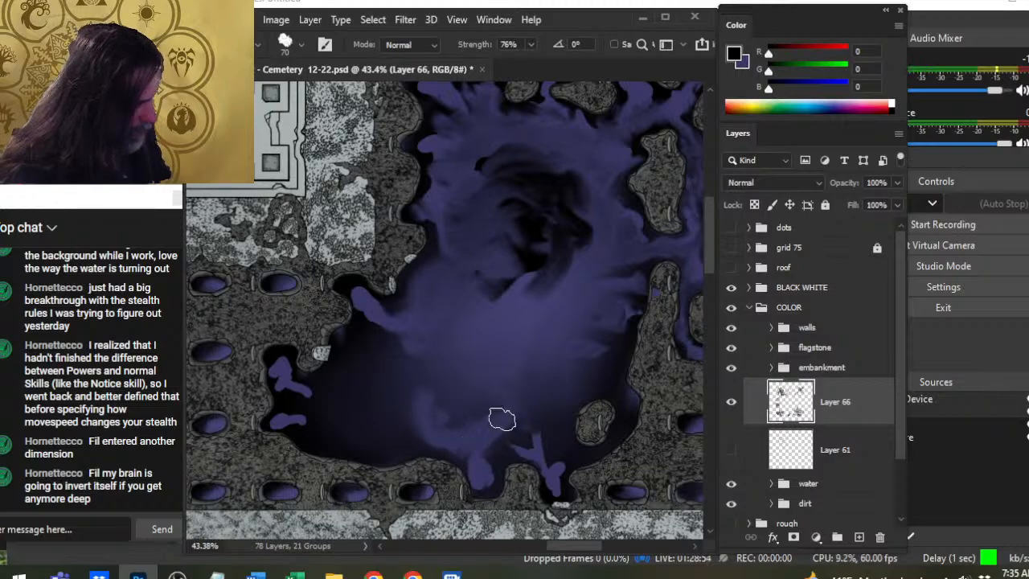
key(b)
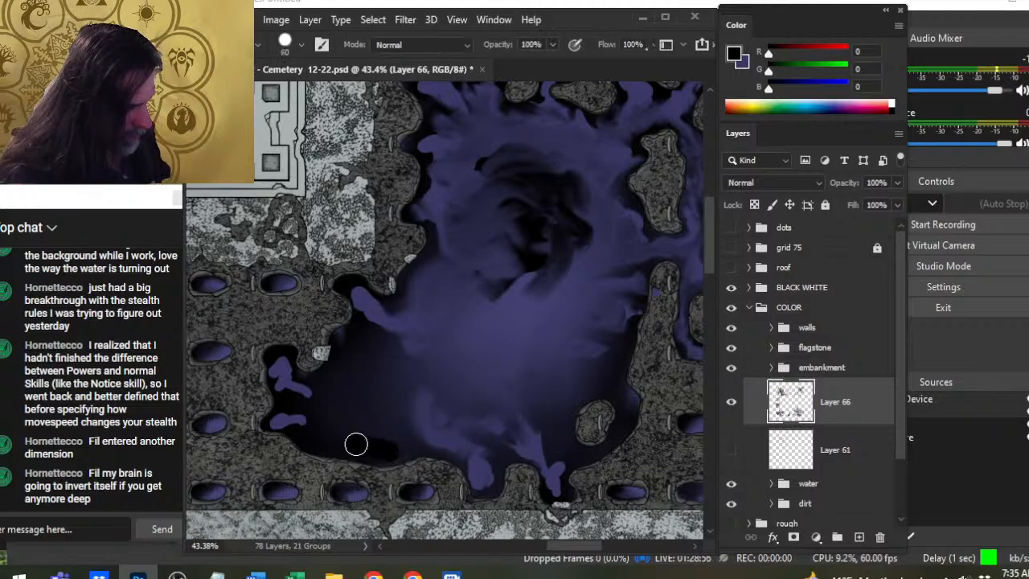
alt+click(378, 447)
key(bracketleft)
key(bracketleft)
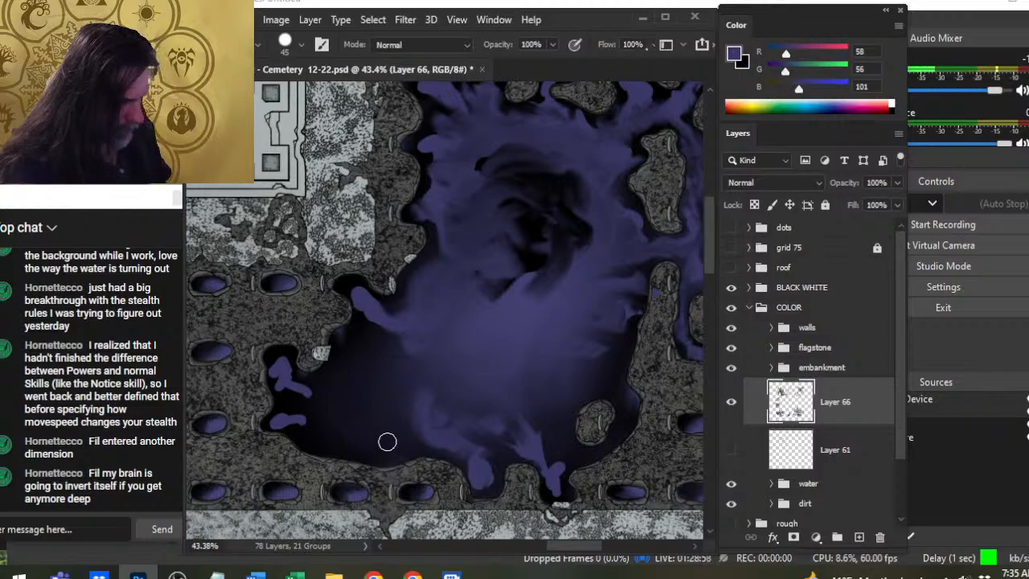
key(r)
mouse_move(391, 450)
mouse_down()
mouse_move(297, 408)
mouse_move(327, 433)
mouse_move(287, 426)
mouse_move(369, 448)
mouse_move(342, 438)
mouse_move(377, 445)
mouse_move(375, 432)
mouse_move(316, 452)
mouse_move(364, 449)
mouse_move(343, 444)
mouse_move(406, 463)
mouse_move(393, 444)
mouse_move(443, 438)
mouse_move(438, 430)
mouse_move(424, 438)
mouse_move(453, 459)
mouse_move(382, 447)
mouse_move(393, 400)
mouse_move(342, 446)
mouse_move(373, 445)
mouse_move(334, 443)
mouse_move(307, 387)
mouse_move(361, 387)
mouse_move(324, 379)
mouse_move(351, 378)
mouse_move(367, 363)
mouse_move(358, 339)
mouse_move(374, 328)
mouse_move(372, 304)
mouse_move(345, 298)
mouse_move(355, 320)
mouse_move(378, 302)
mouse_move(366, 309)
mouse_move(377, 352)
mouse_move(344, 310)
mouse_move(375, 299)
mouse_move(378, 353)
mouse_move(361, 343)
mouse_move(386, 310)
mouse_move(410, 305)
mouse_move(508, 212)
mouse_up()
mouse_move(441, 239)
mouse_down()
mouse_move(515, 210)
mouse_move(446, 233)
mouse_up()
Dab black on the western side of the dark vortex and smudge its edges outward with the 40 px tip
key(x)
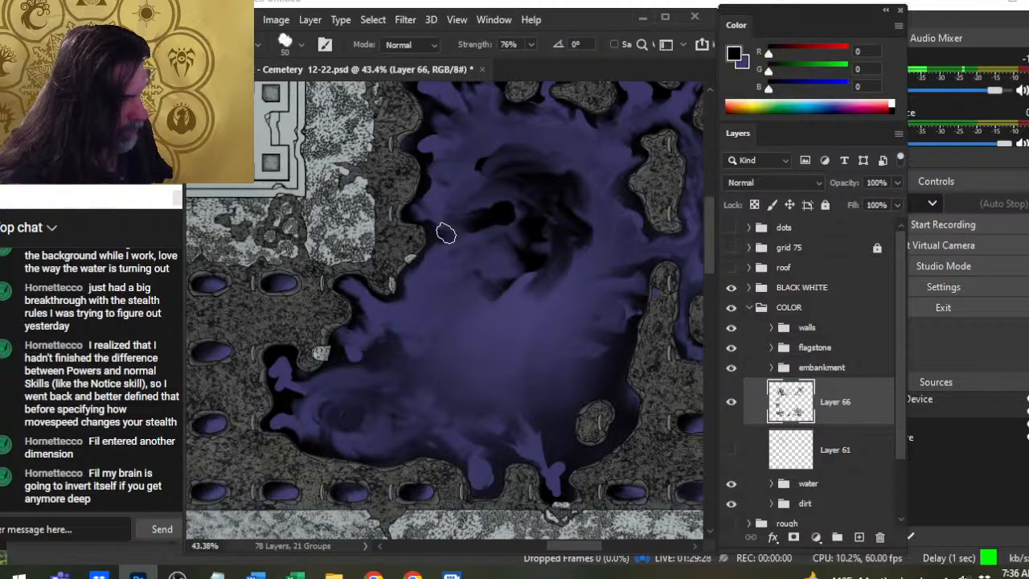
key(b)
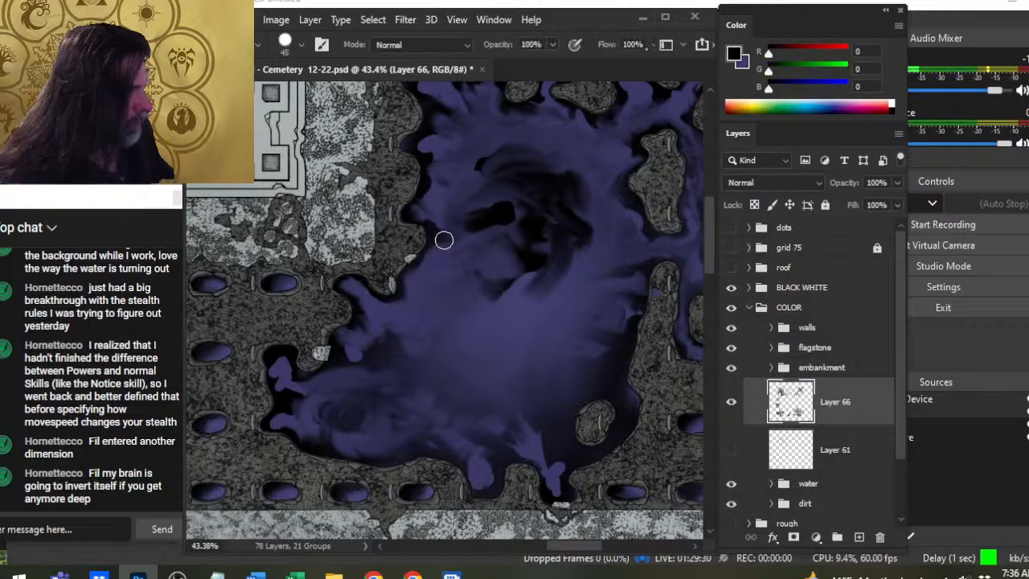
key(x)
key(r)
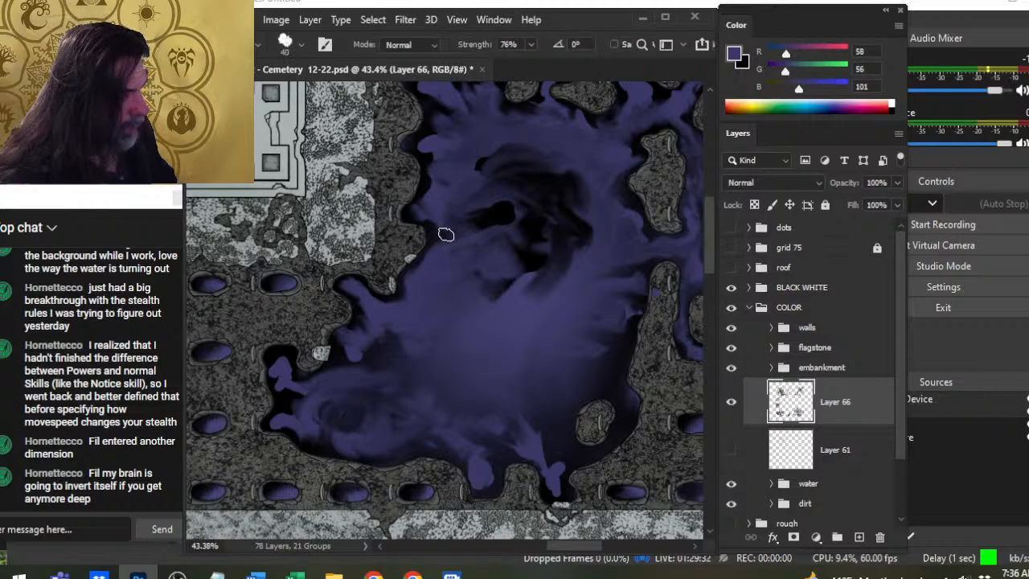
mouse_move(446, 234)
mouse_down()
mouse_move(505, 214)
mouse_move(476, 220)
mouse_move(507, 217)
mouse_move(510, 232)
mouse_up()
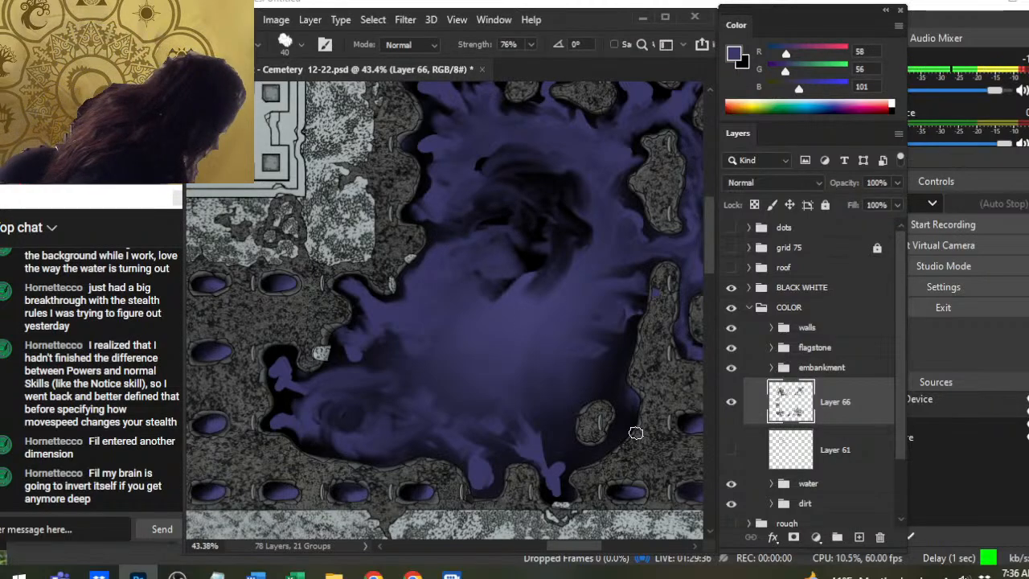
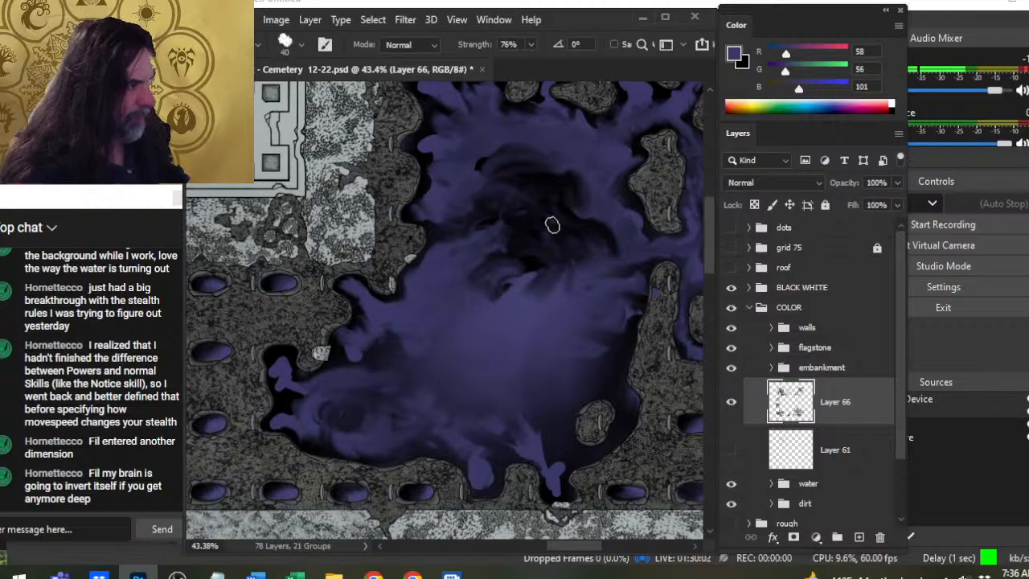
mouse_move(543, 274)
mouse_down()
mouse_move(516, 247)
mouse_move(506, 284)
mouse_move(537, 267)
mouse_move(505, 299)
mouse_up()
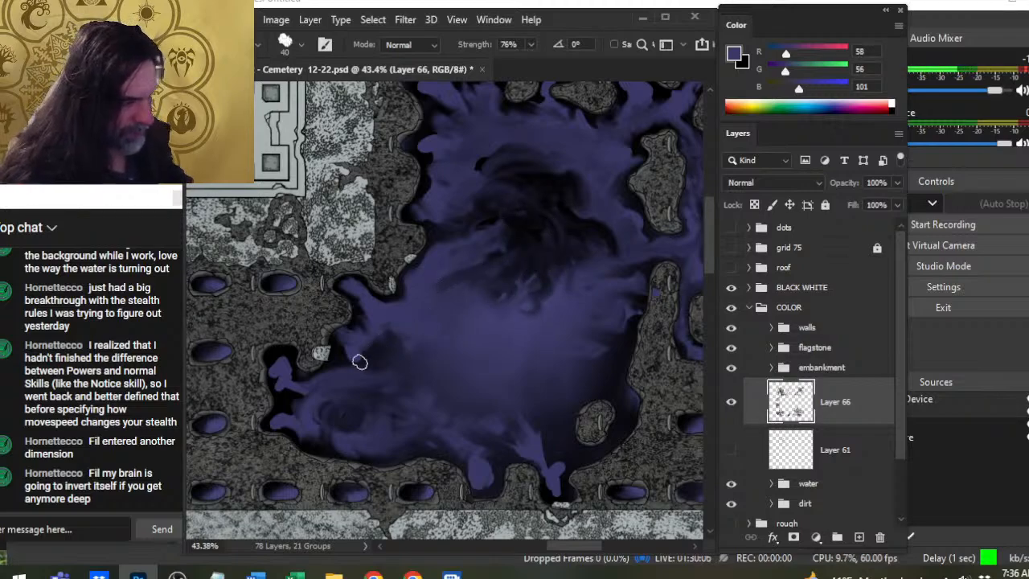
Smudge the large pool's western shore and dark vortex, and add a purple stroke across the southeastern inlet
drag(355, 350, 379, 359)
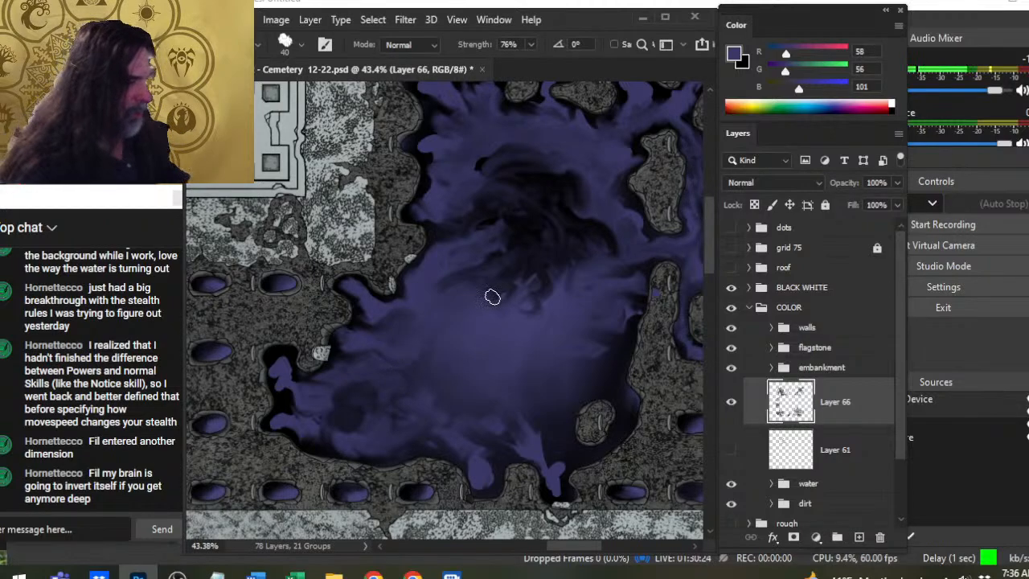
mouse_move(529, 277)
mouse_down()
mouse_move(510, 295)
mouse_move(497, 275)
mouse_move(511, 266)
mouse_move(488, 243)
mouse_move(498, 221)
mouse_move(514, 229)
mouse_move(490, 233)
mouse_up()
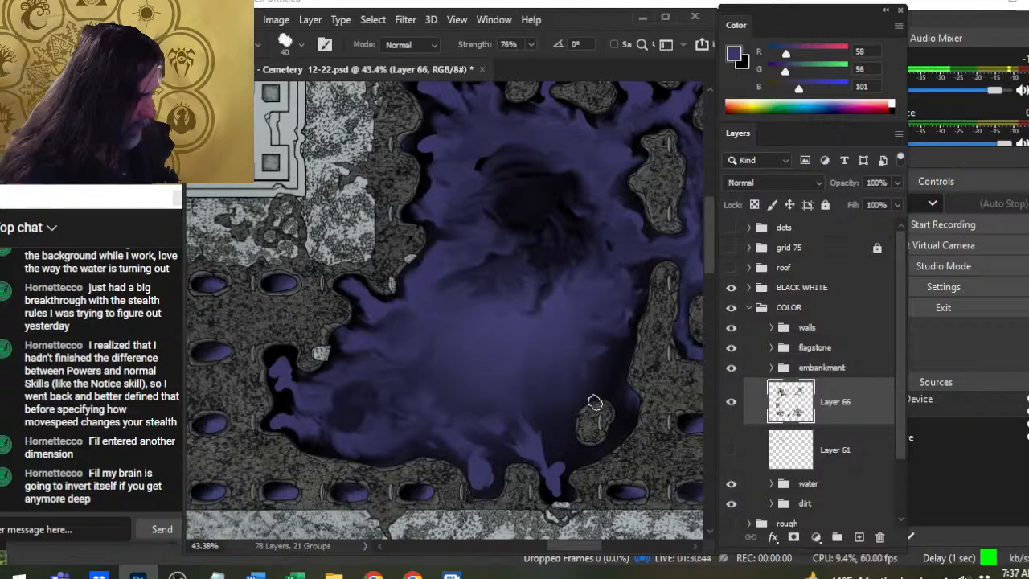
key(b)
mouse_move(566, 455)
mouse_down()
mouse_move(557, 439)
mouse_move(553, 471)
mouse_move(521, 450)
mouse_move(516, 430)
mouse_up()
key(r)
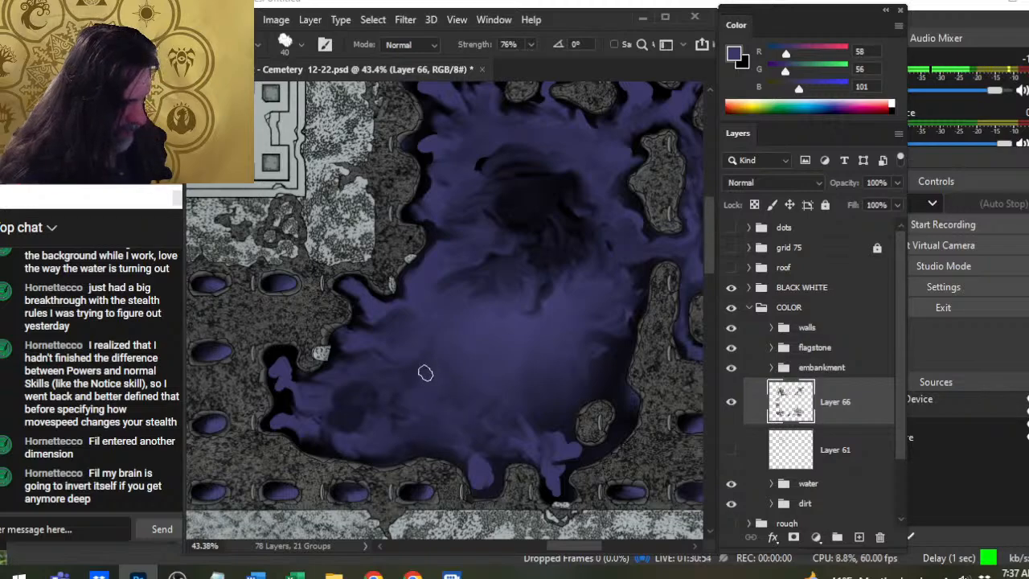
Paint a large black patch in the pool's center, just south of the dark vortex, and smudge it northward
key(x)
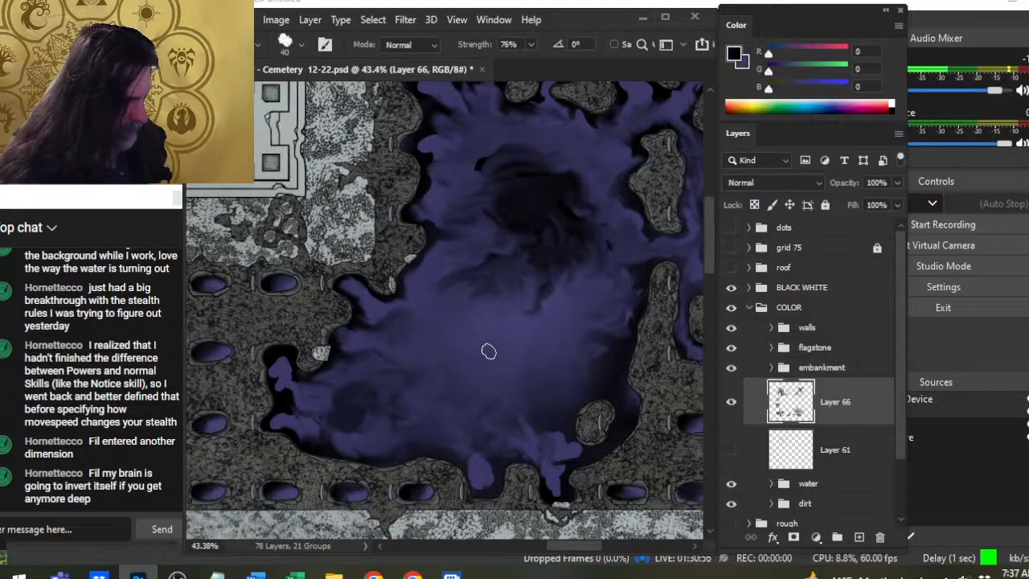
key(b)
mouse_move(488, 338)
mouse_down()
mouse_move(531, 302)
mouse_move(529, 332)
mouse_move(496, 324)
mouse_move(541, 296)
mouse_up()
key(r)
mouse_move(475, 309)
mouse_down()
mouse_move(456, 338)
mouse_move(461, 308)
mouse_move(479, 328)
mouse_move(469, 308)
mouse_move(489, 299)
mouse_move(499, 307)
mouse_move(555, 263)
mouse_move(480, 304)
mouse_move(520, 300)
mouse_move(523, 281)
mouse_move(511, 308)
mouse_move(526, 306)
mouse_move(530, 274)
mouse_move(532, 289)
mouse_move(490, 234)
mouse_move(560, 264)
mouse_move(502, 169)
mouse_up()
Deepen the northern vortex with more black and smudge its rim outward with the 40 px tip
key(b)
key(r)
key(b)
key(r)
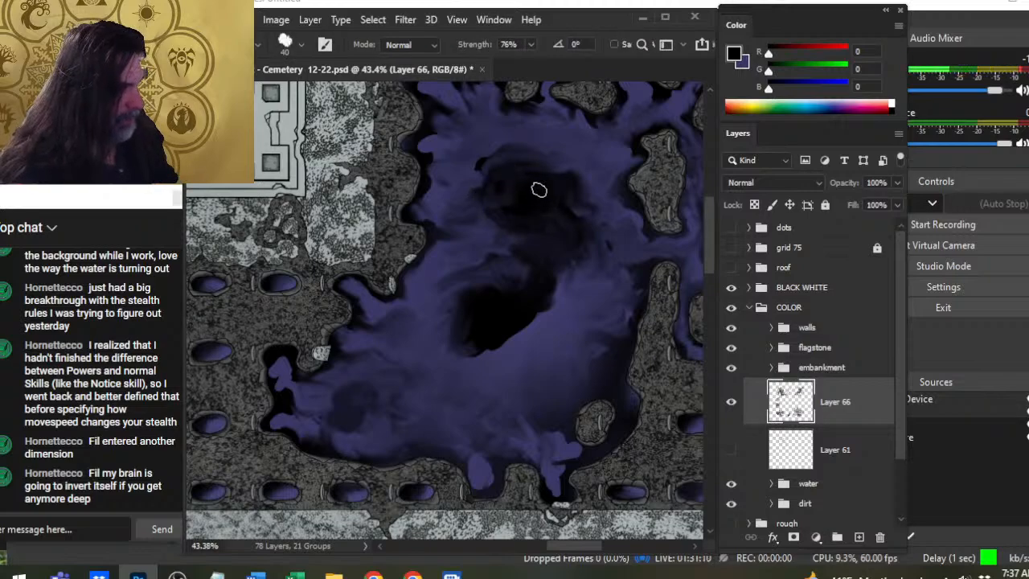
key(b)
key(r)
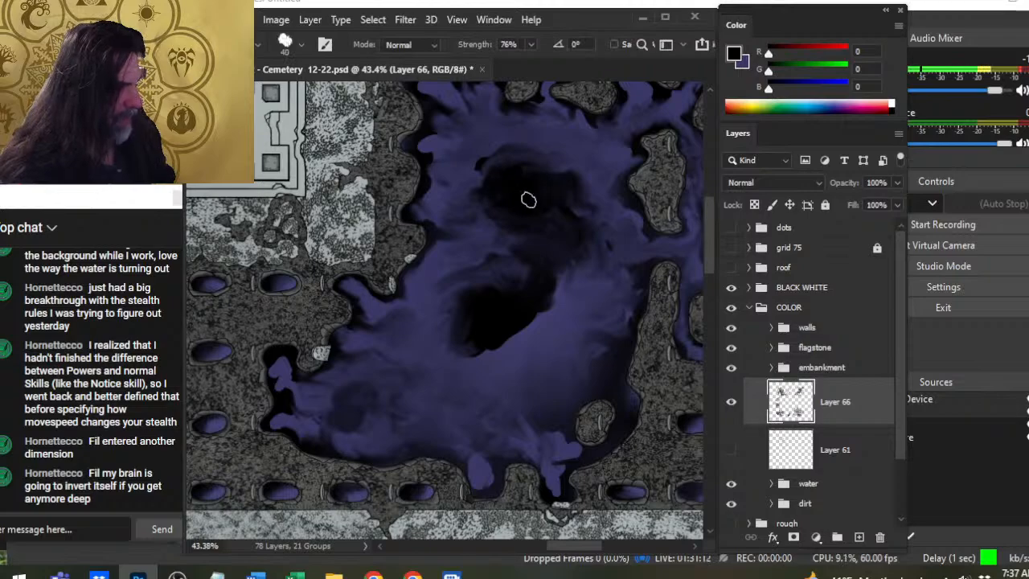
drag(515, 183, 497, 167)
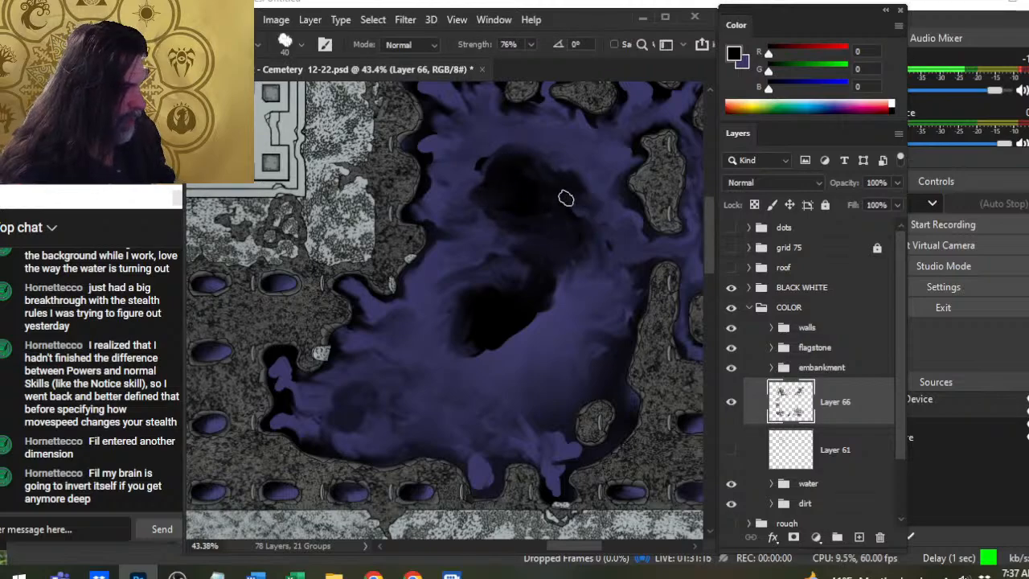
mouse_move(519, 226)
mouse_down()
mouse_move(522, 255)
mouse_move(501, 232)
mouse_up()
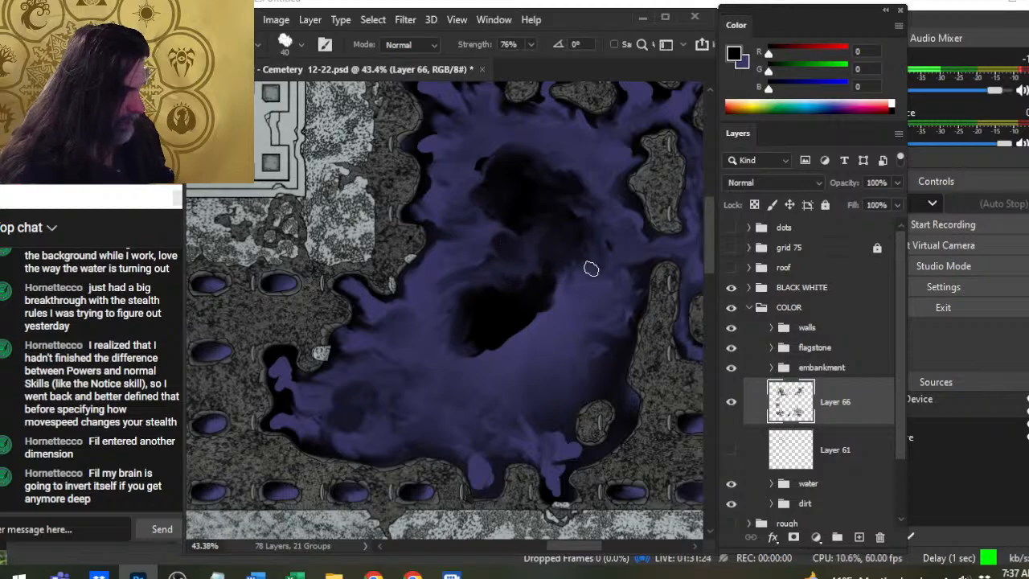
Swirl purple into the central black patch, smooth the southern inlets, and smudge the dark area's eastern edge
drag(572, 283, 530, 343)
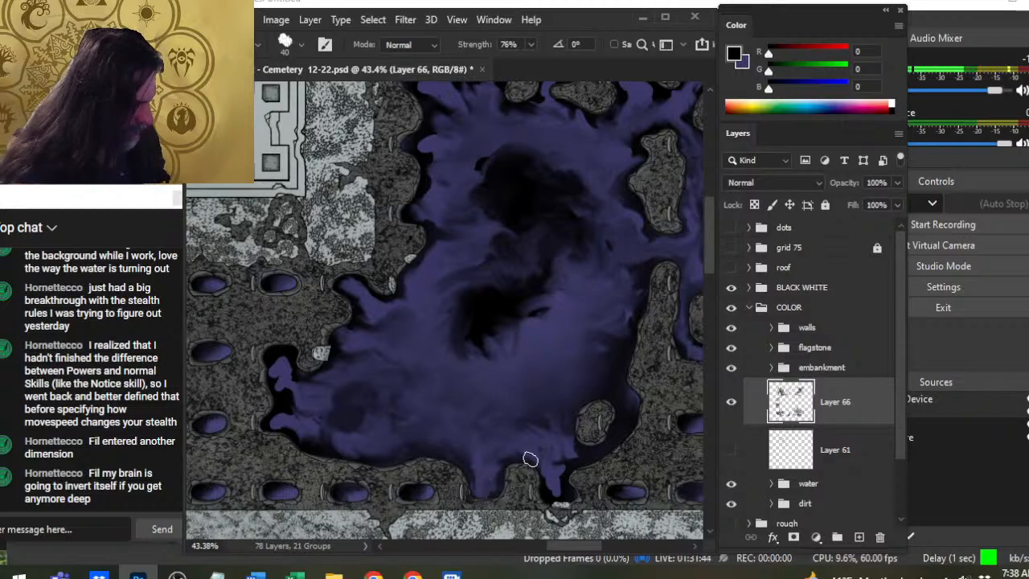
mouse_move(545, 484)
mouse_down()
mouse_move(579, 482)
mouse_move(573, 501)
mouse_up()
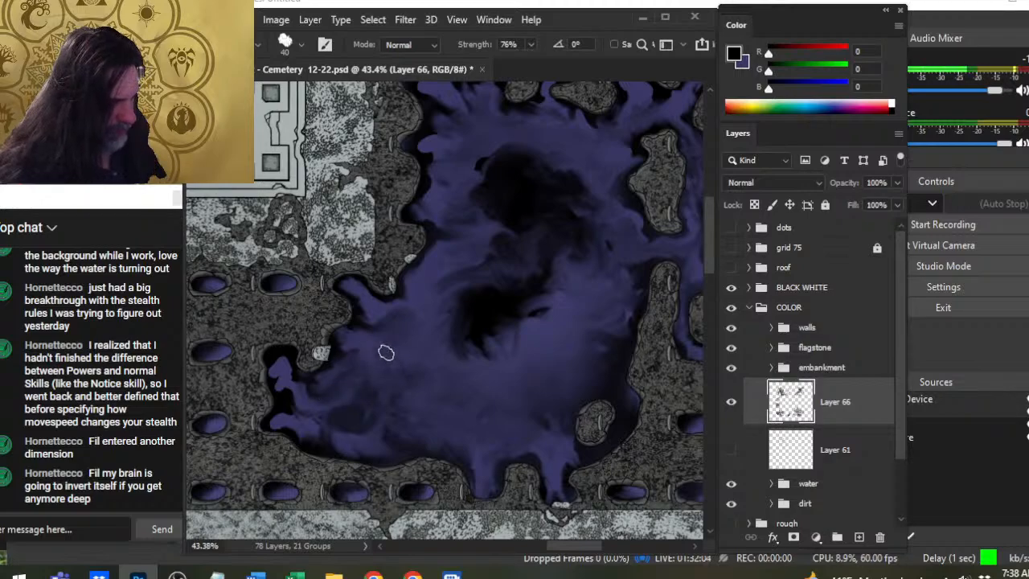
mouse_move(474, 336)
mouse_down()
mouse_move(571, 308)
mouse_move(507, 351)
mouse_up()
mouse_move(531, 311)
mouse_down()
mouse_move(498, 309)
mouse_move(513, 319)
mouse_move(532, 302)
mouse_move(564, 299)
mouse_move(568, 329)
mouse_move(551, 313)
mouse_move(537, 344)
mouse_move(558, 316)
mouse_move(546, 326)
mouse_move(547, 309)
mouse_move(532, 328)
mouse_move(543, 320)
mouse_move(503, 318)
mouse_move(530, 316)
mouse_move(544, 287)
mouse_move(575, 320)
mouse_move(550, 305)
mouse_move(567, 329)
mouse_up()
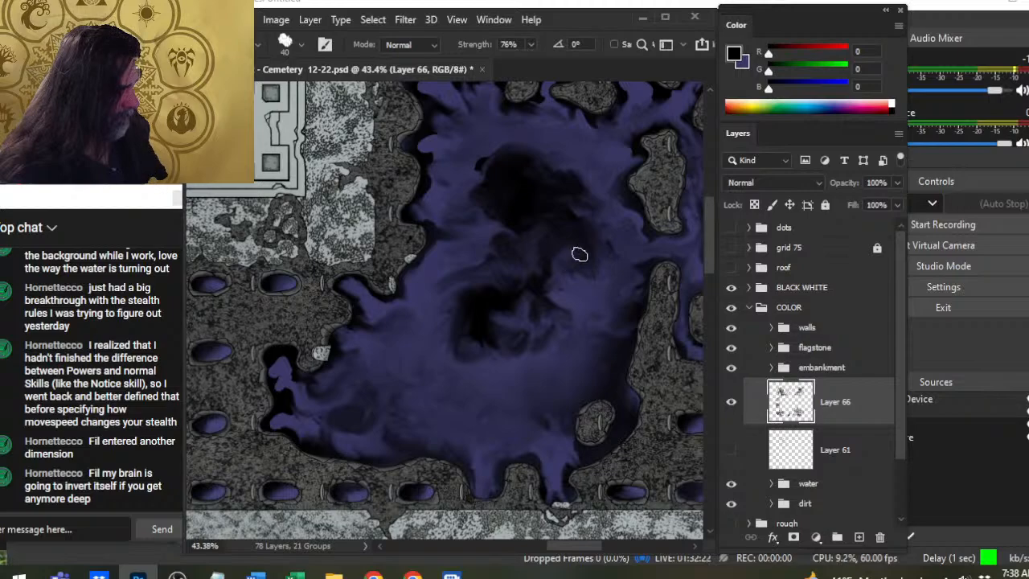
drag(579, 254, 589, 264)
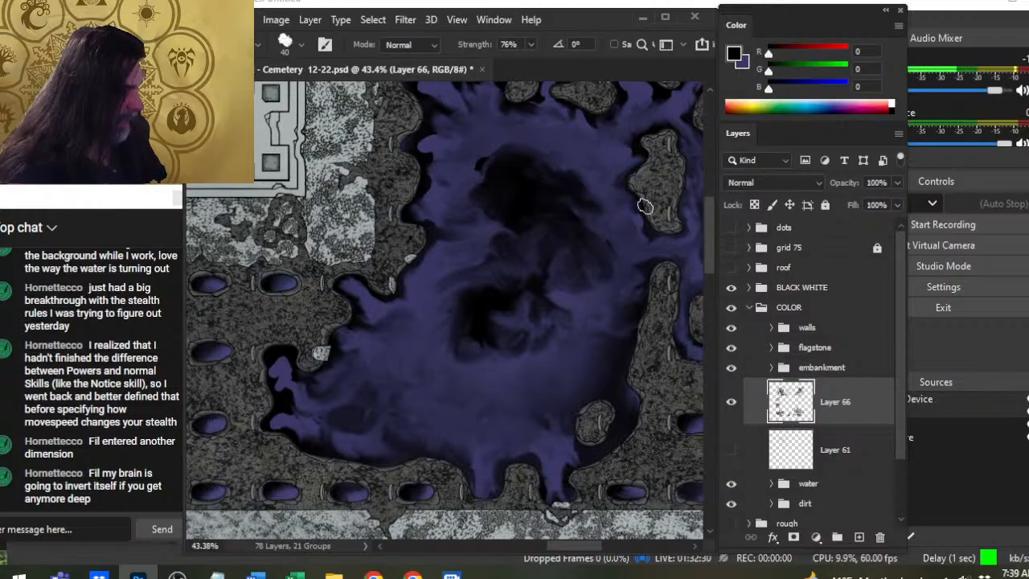
drag(614, 259, 581, 274)
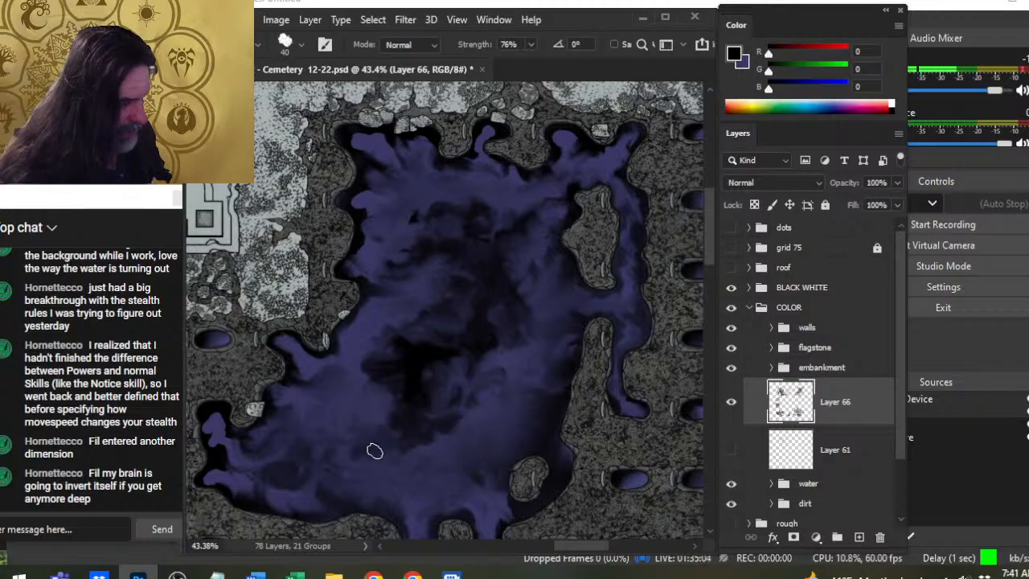
Smudge the purple strokes of the southwestern arm's inlets into the surrounding black shore
drag(352, 437, 491, 368)
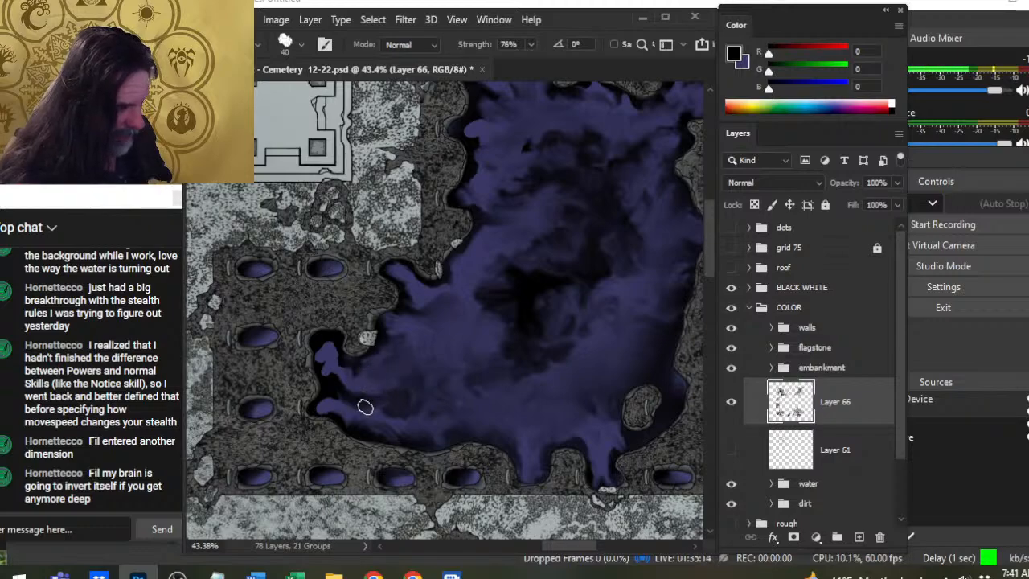
mouse_move(338, 412)
mouse_down()
mouse_move(320, 378)
mouse_move(329, 395)
mouse_move(337, 380)
mouse_move(323, 356)
mouse_move(337, 353)
mouse_move(326, 346)
mouse_move(329, 358)
mouse_move(335, 350)
mouse_move(325, 354)
mouse_move(325, 331)
mouse_move(326, 360)
mouse_move(310, 358)
mouse_move(306, 381)
mouse_move(320, 356)
mouse_move(328, 392)
mouse_move(334, 368)
mouse_move(349, 382)
mouse_move(341, 372)
mouse_move(349, 415)
mouse_move(328, 384)
mouse_move(334, 408)
mouse_move(341, 385)
mouse_move(325, 414)
mouse_move(350, 387)
mouse_move(329, 420)
mouse_move(354, 379)
mouse_move(383, 375)
mouse_move(361, 370)
mouse_move(403, 390)
mouse_move(370, 370)
mouse_up()
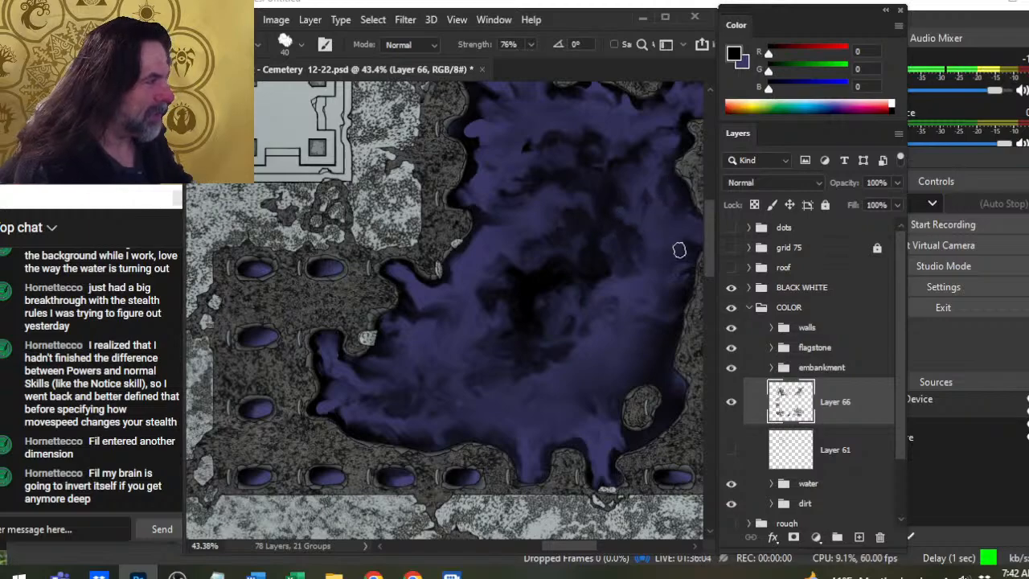
scroll(698, 228, down, 3)
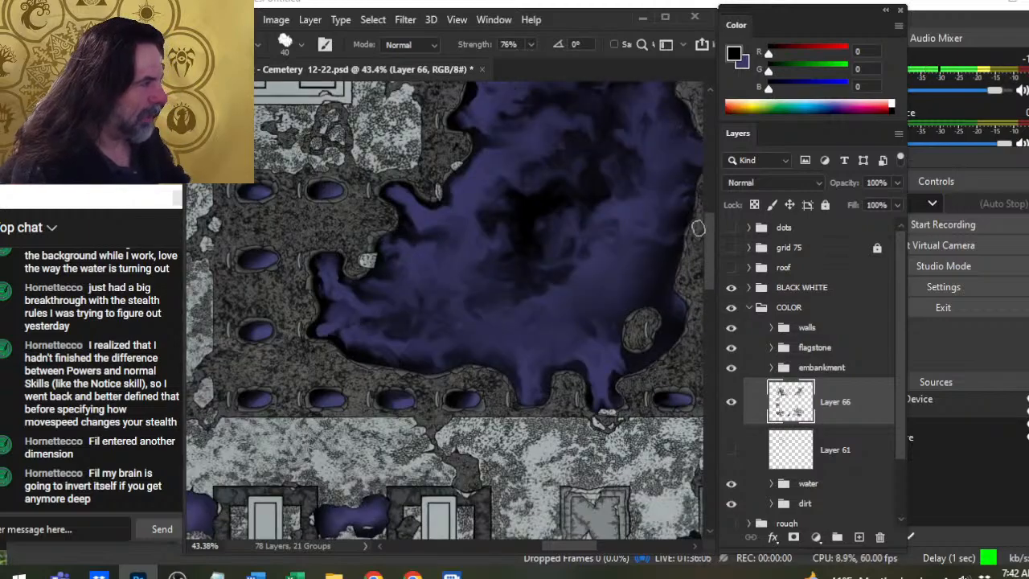
mouse_move(620, 282)
mouse_down()
mouse_move(462, 357)
mouse_move(428, 398)
mouse_up()
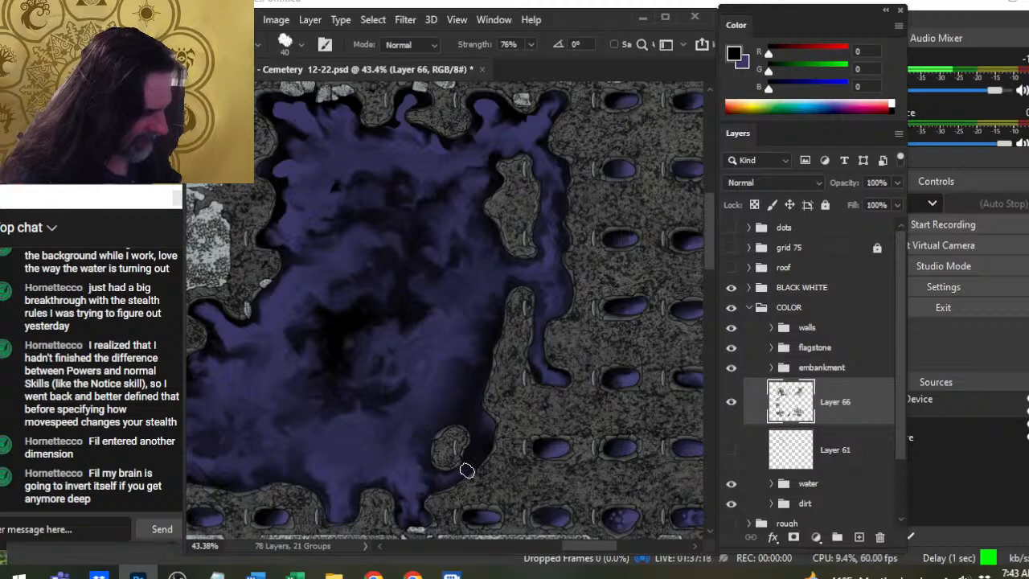
Paint purple in the dark channel around the southeastern islet and smudge it into the shore
key(b)
click(483, 439)
key(r)
key(x)
key(b)
click(484, 436)
key(r)
mouse_move(485, 437)
mouse_down()
mouse_move(492, 408)
mouse_move(470, 418)
mouse_move(459, 398)
mouse_move(484, 444)
mouse_move(475, 431)
mouse_move(489, 418)
mouse_move(502, 437)
mouse_move(472, 462)
mouse_move(478, 453)
mouse_move(475, 481)
mouse_move(477, 466)
mouse_move(487, 472)
mouse_move(463, 479)
mouse_move(463, 490)
mouse_move(478, 474)
mouse_move(462, 492)
mouse_move(469, 454)
mouse_move(456, 488)
mouse_move(478, 470)
mouse_move(471, 483)
mouse_move(452, 415)
mouse_up()
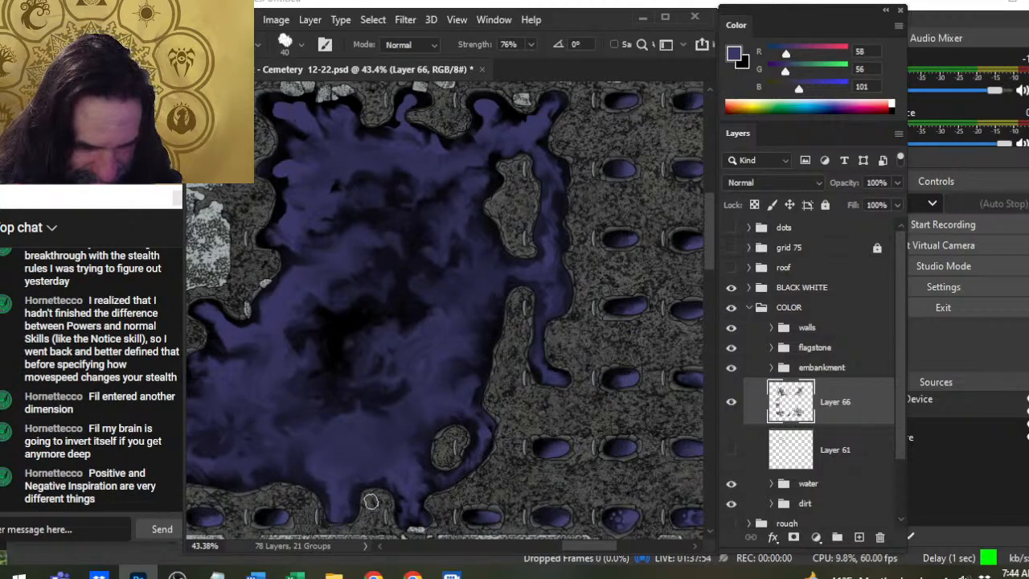
Add black patches to the large pool's southeastern side and northern middle with a 45 px brush and smudge them
key(b)
key(x)
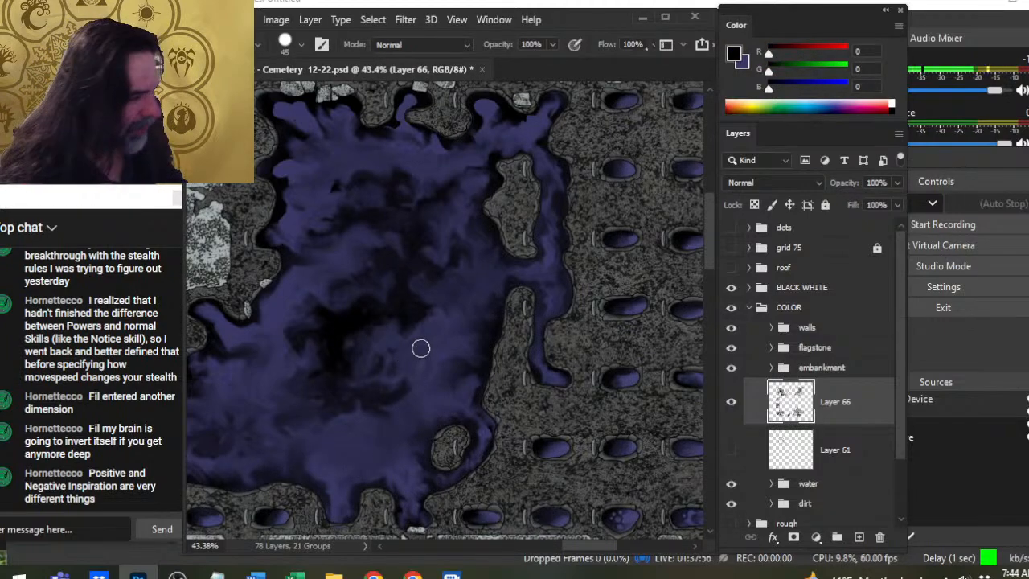
click(457, 356)
key(r)
mouse_move(459, 369)
mouse_down()
mouse_move(400, 386)
mouse_move(420, 390)
mouse_move(408, 392)
mouse_move(448, 370)
mouse_move(442, 396)
mouse_move(464, 345)
mouse_up()
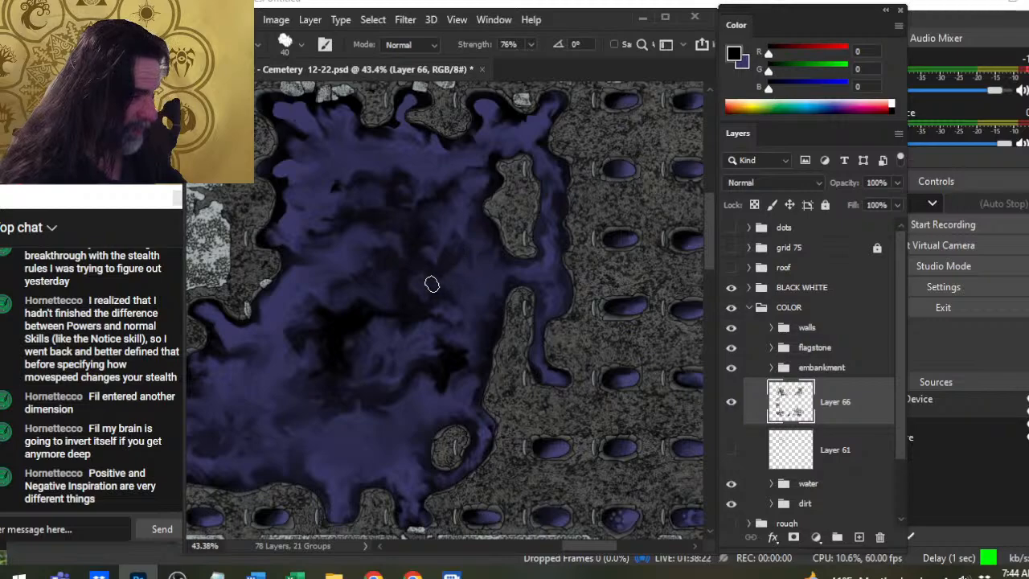
mouse_move(447, 266)
mouse_down()
mouse_move(392, 231)
mouse_move(433, 219)
mouse_move(404, 222)
mouse_up()
key(b)
key(r)
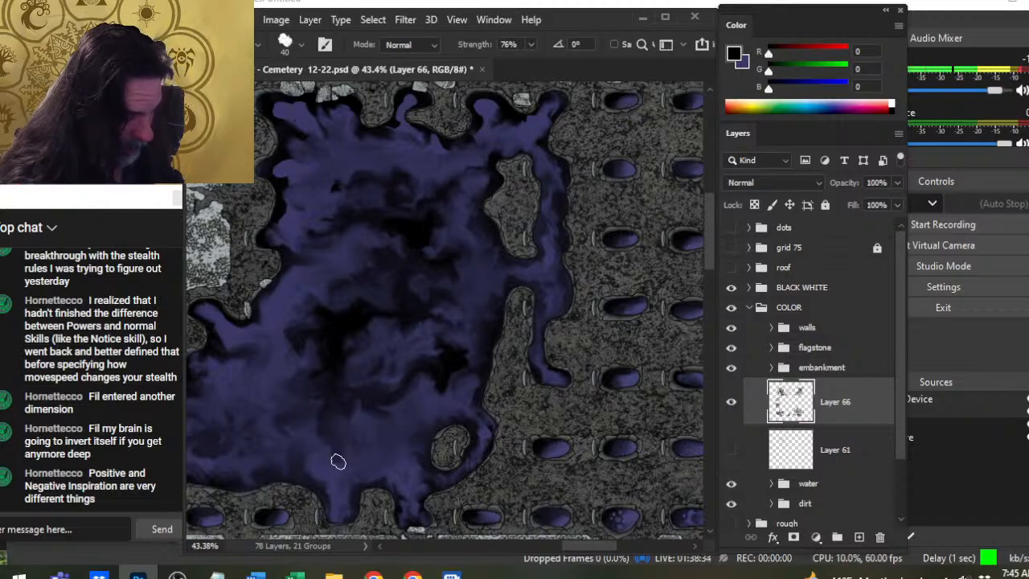
Paint purple over the black western part of the small pool south of the cracked slabs and smudge it with a 20 px tip
key(z)
drag(405, 446, 362, 398)
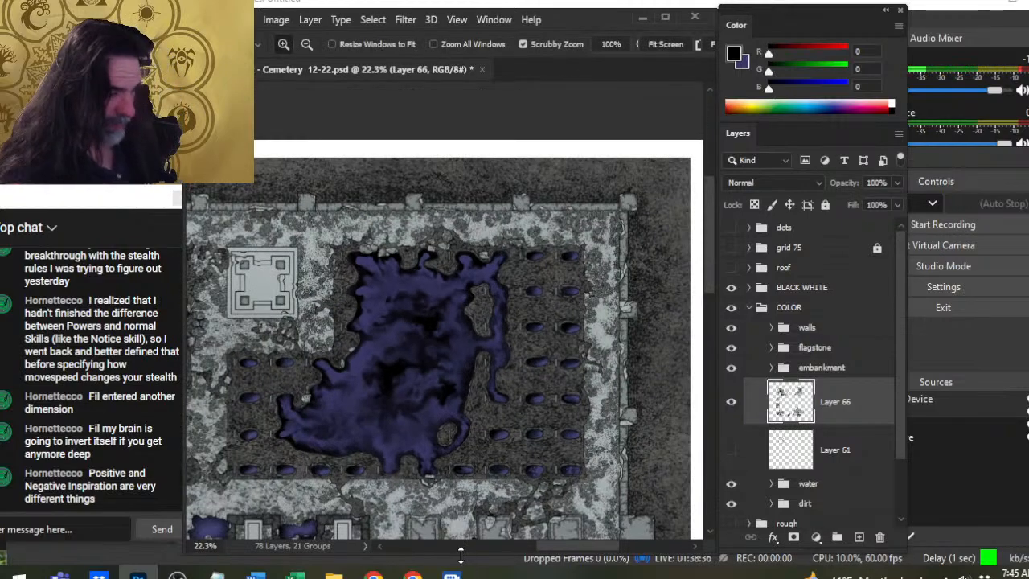
drag(434, 424, 453, 331)
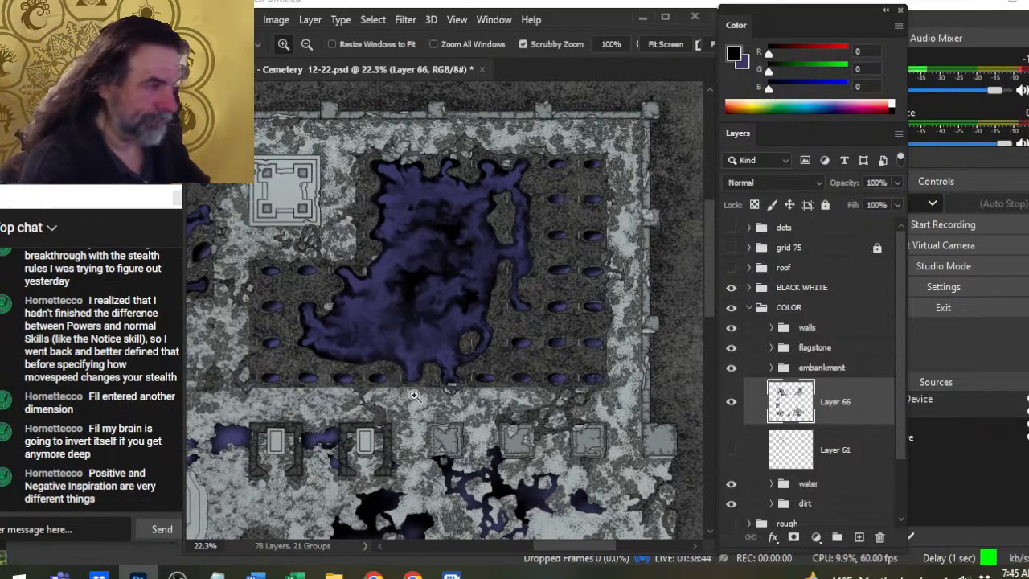
drag(355, 382, 342, 266)
drag(313, 392, 349, 311)
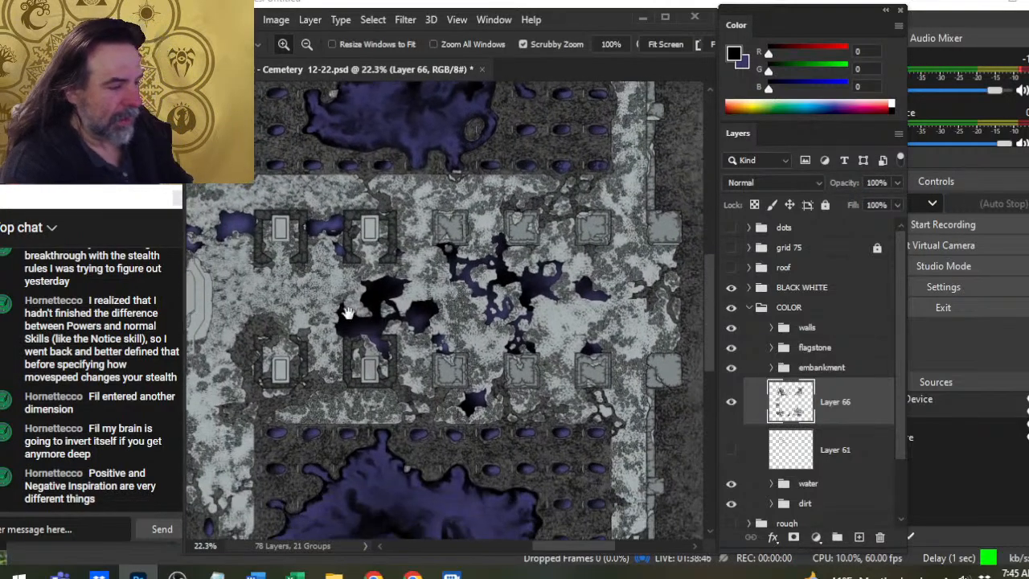
drag(465, 397, 504, 452)
drag(524, 406, 492, 364)
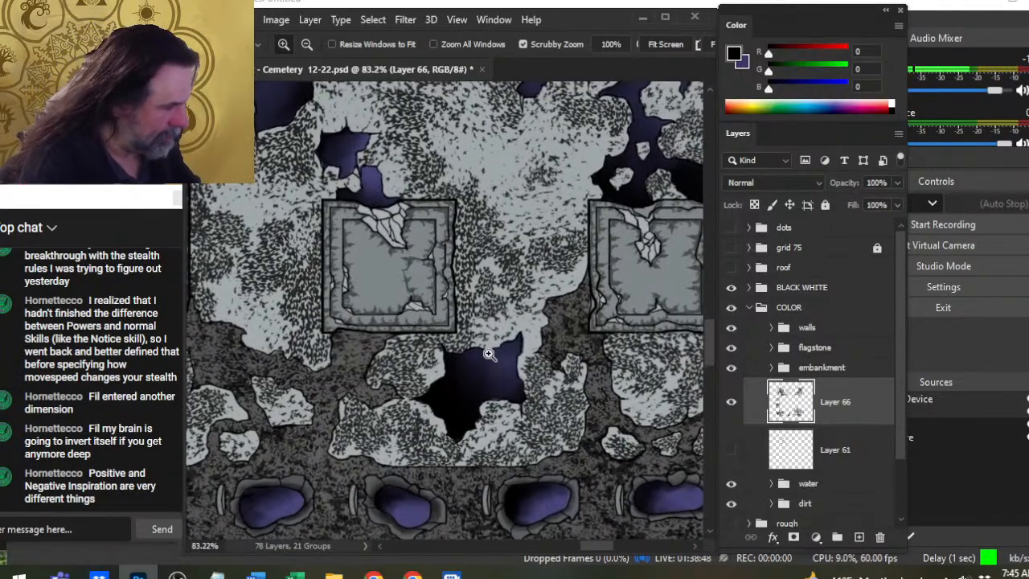
key(r)
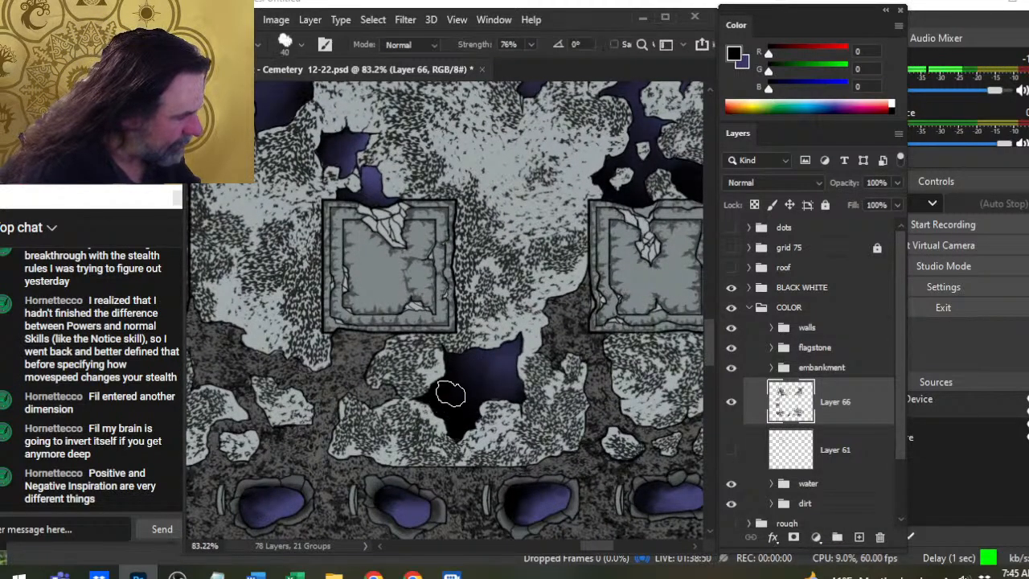
key(x)
key(b)
key(r)
mouse_move(442, 400)
mouse_down()
mouse_move(473, 392)
mouse_move(443, 394)
mouse_move(468, 392)
mouse_move(451, 395)
mouse_move(458, 372)
mouse_up()
key(bracketleft)
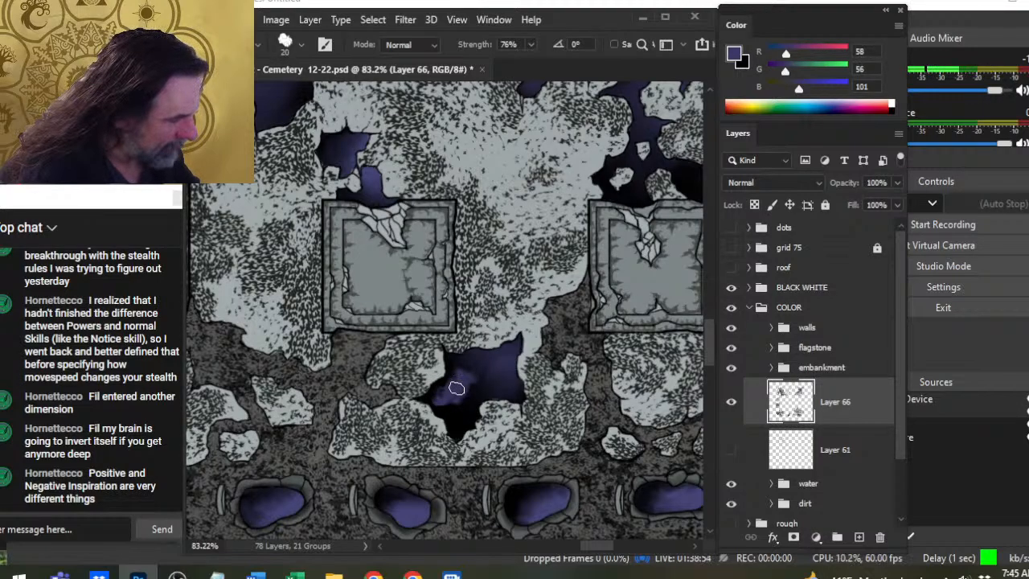
Smudge purple into the small pool's remaining black corners with finer tips of 7 px and 9 px
key(bracketleft)
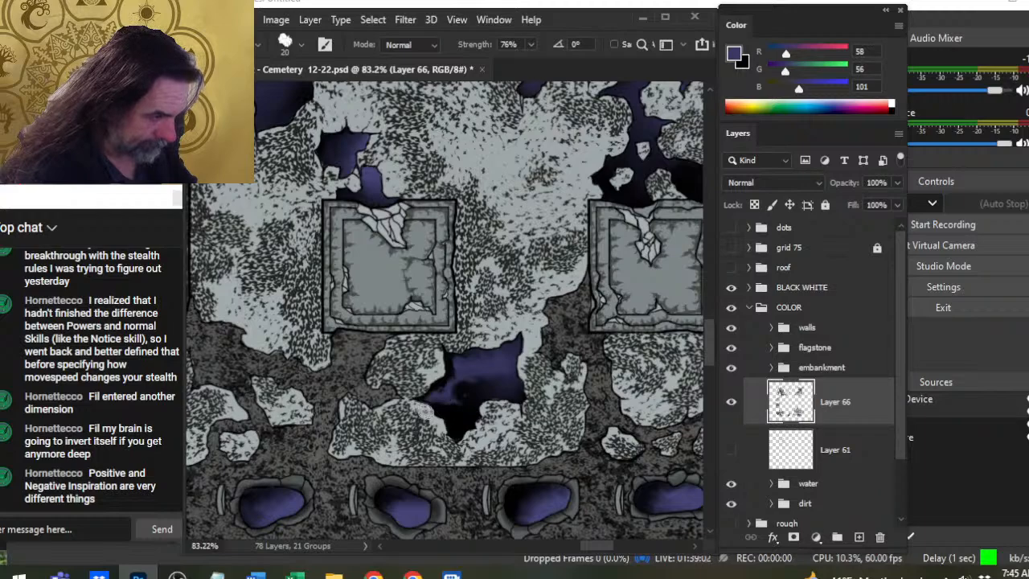
key(bracketleft)
key(bracketleft)
key(bracketleft)
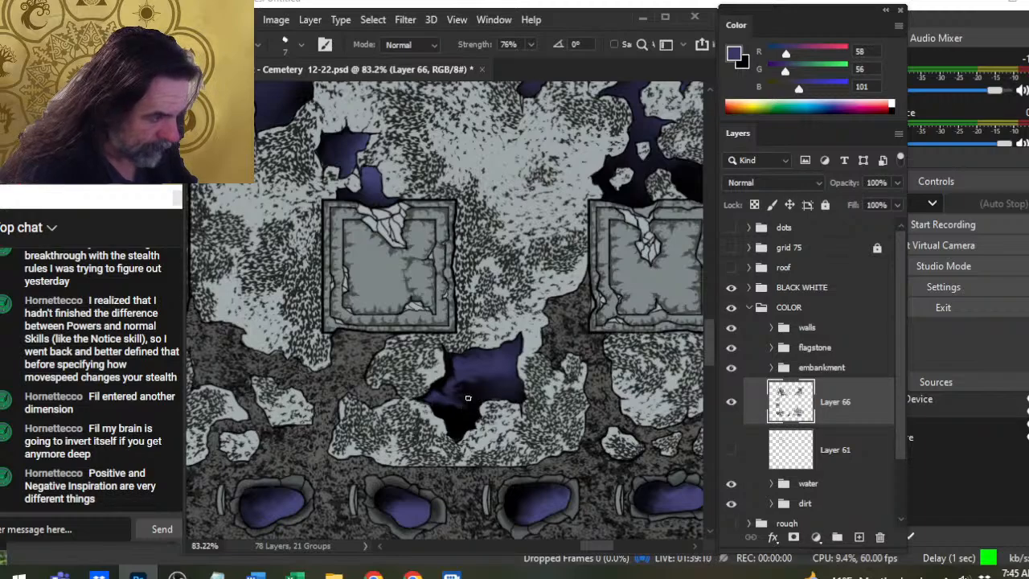
key(bracketright)
key(bracketright)
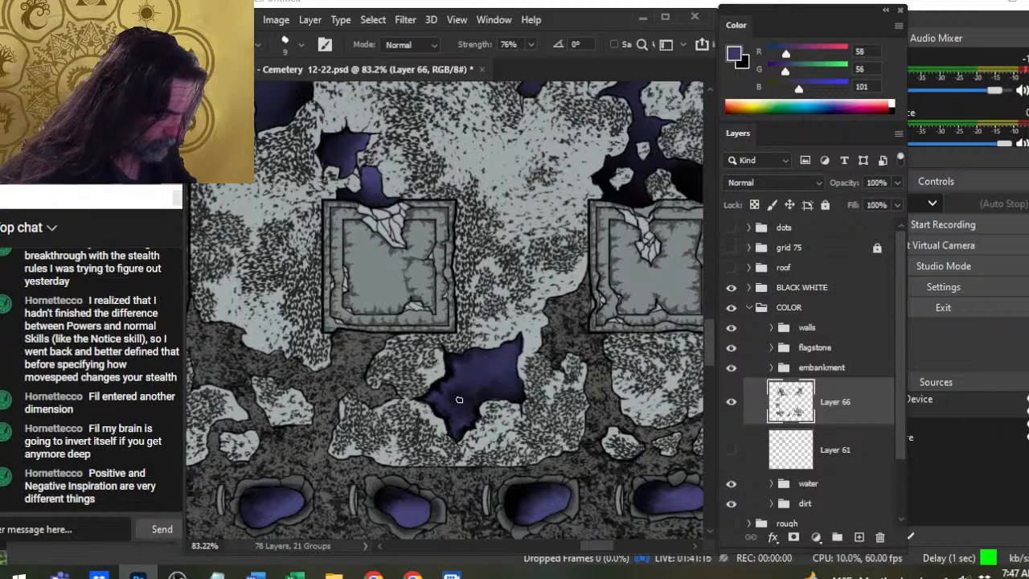
Brighten the middle of the small pool with purple using a 15 px brush and smudge it smooth
key(b)
key(x)
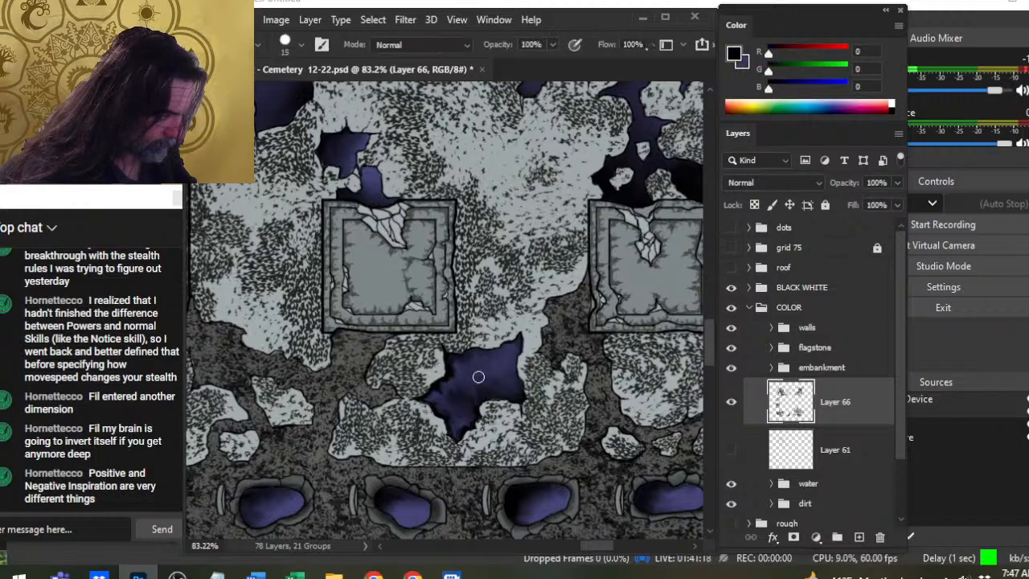
alt+click(479, 374)
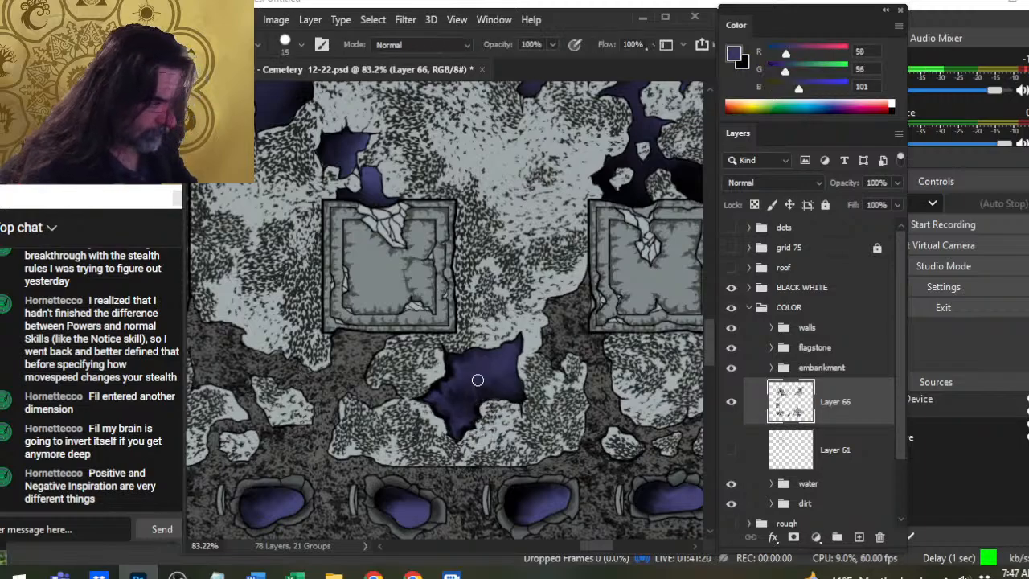
key(r)
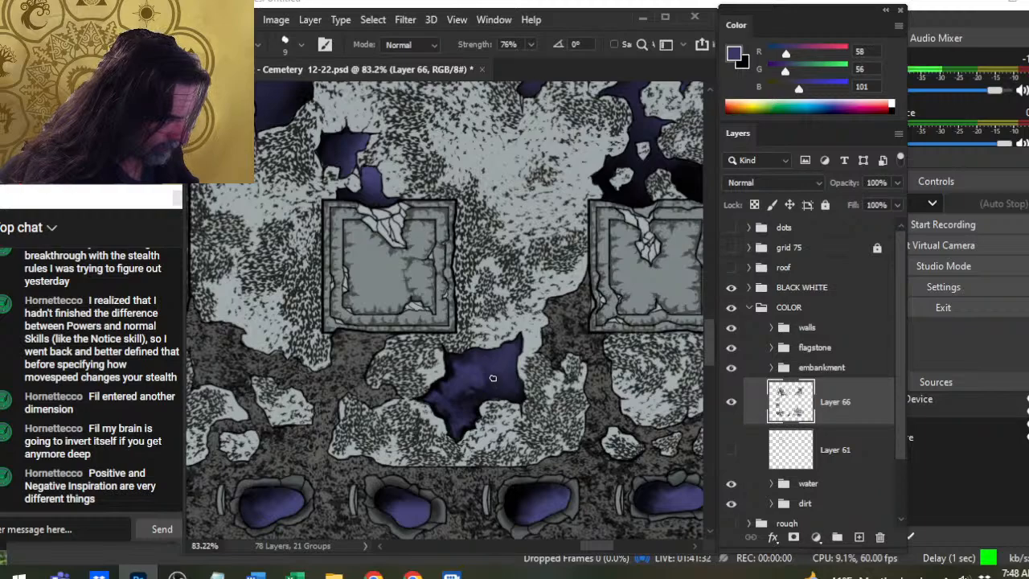
Dab black spots in the small pool and smudge them into dark swirls with the 9 px tip
key(b)
key(x)
drag(488, 371, 493, 377)
key(r)
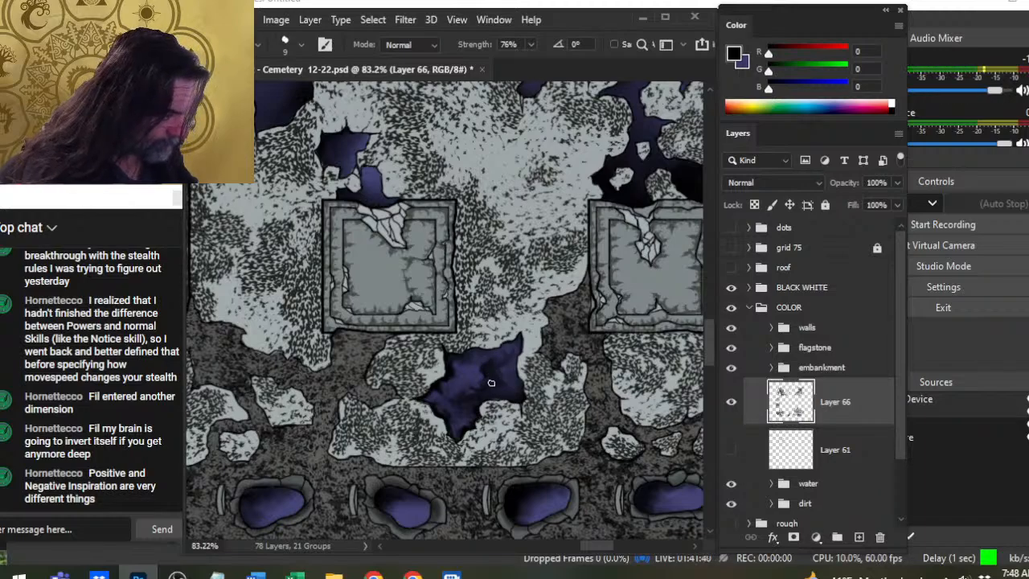
key(b)
key(r)
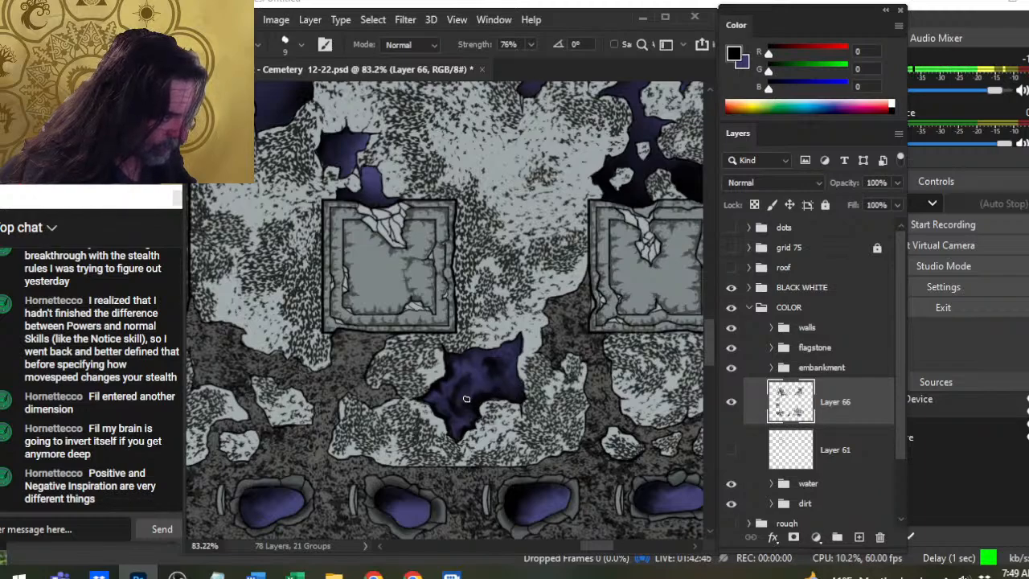
Touch up the dark swirls of the small pool south of the cracked slabs by painting black and smudging it
key(z)
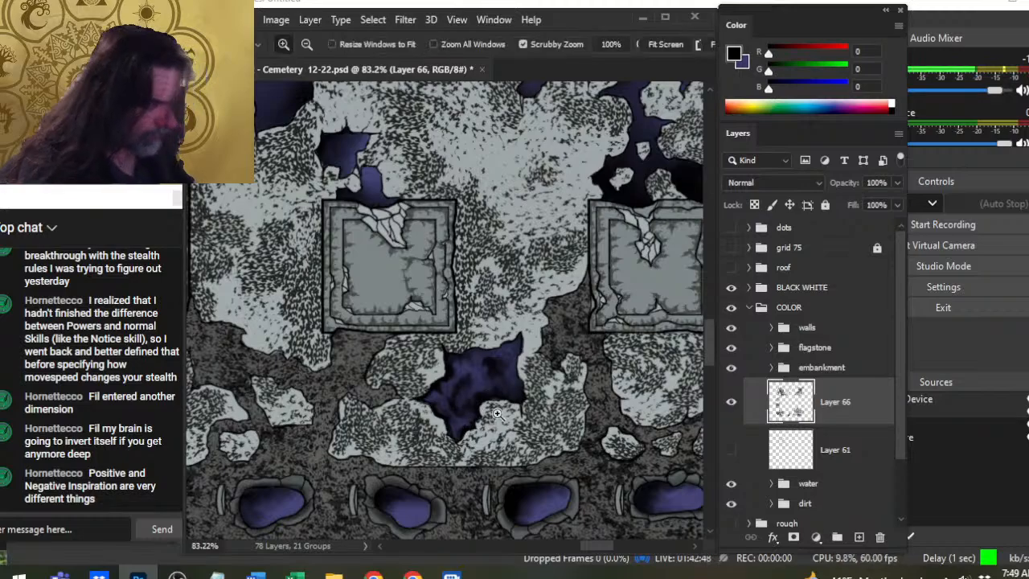
mouse_move(496, 412)
mouse_down()
mouse_move(441, 519)
mouse_move(467, 414)
mouse_up()
key(b)
key(r)
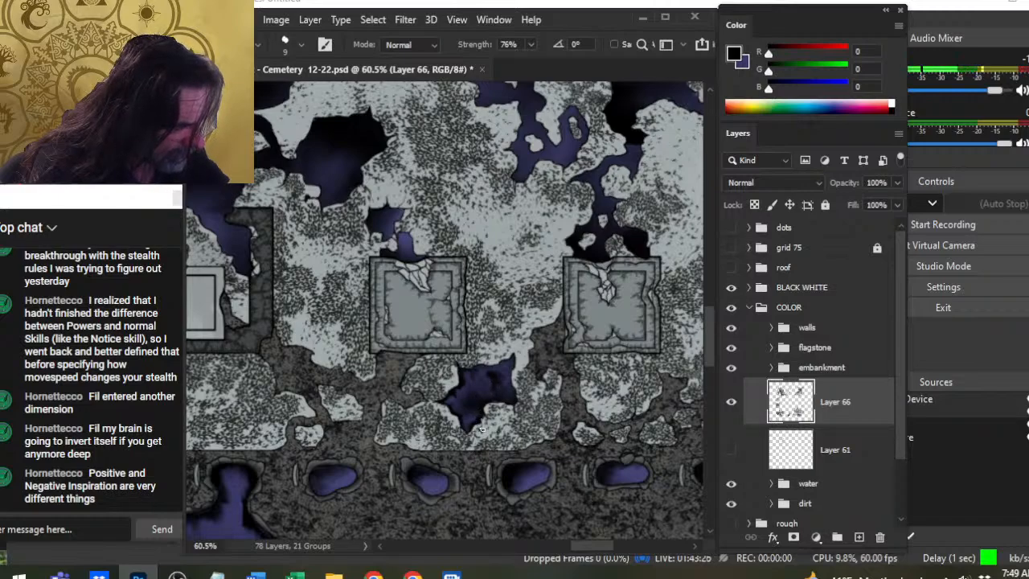
Paint purple into the black eastern corner of the pool just north of the cracked slab and smudge it with a 9 px tip
key(z)
drag(465, 484, 430, 500)
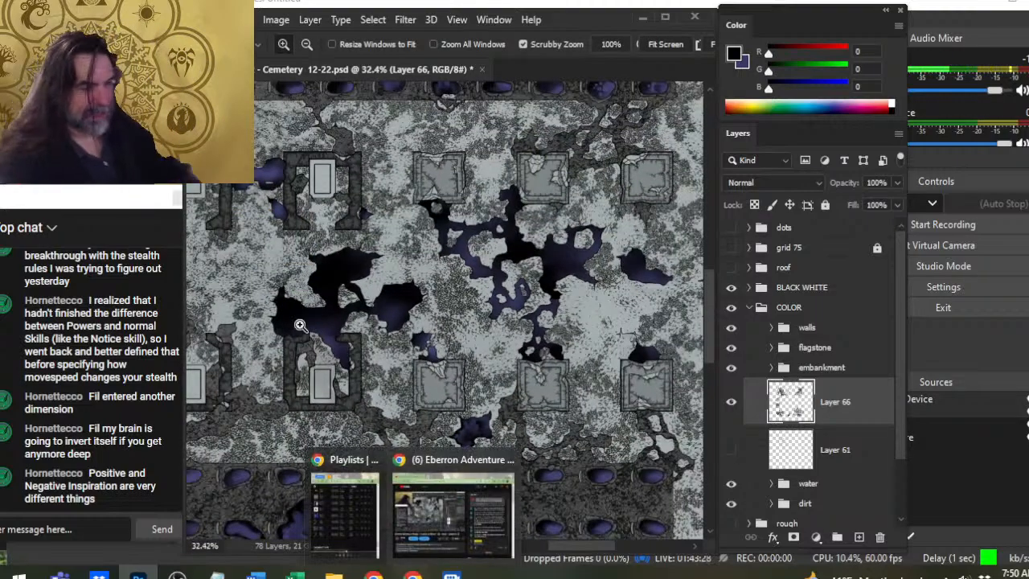
drag(443, 347, 465, 349)
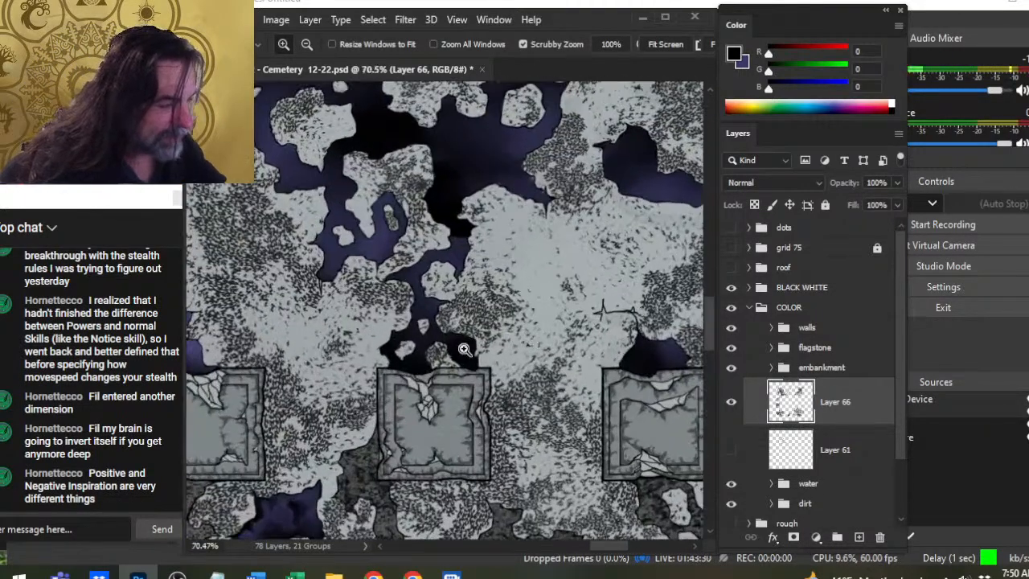
key(b)
alt+click(475, 359)
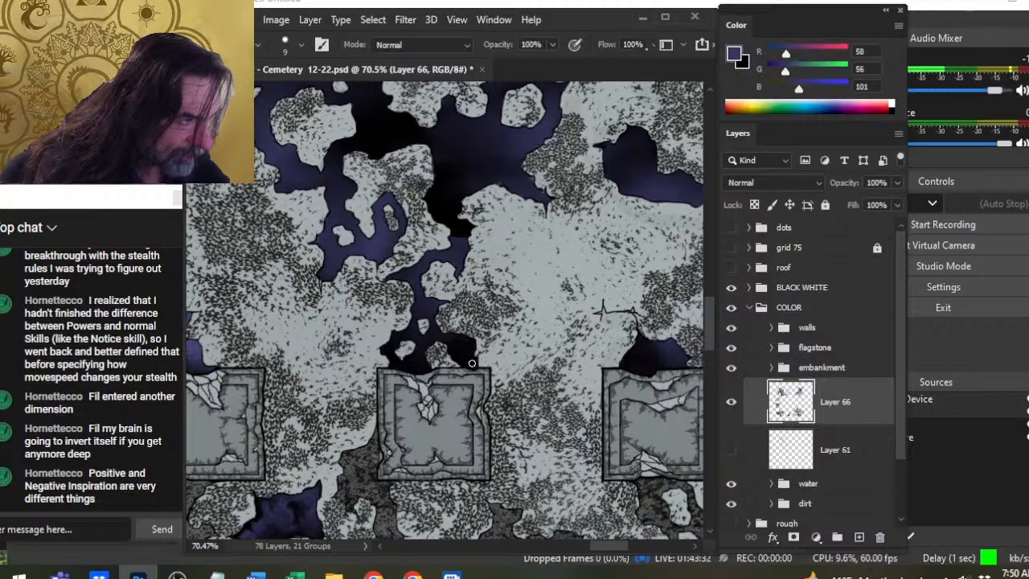
key(r)
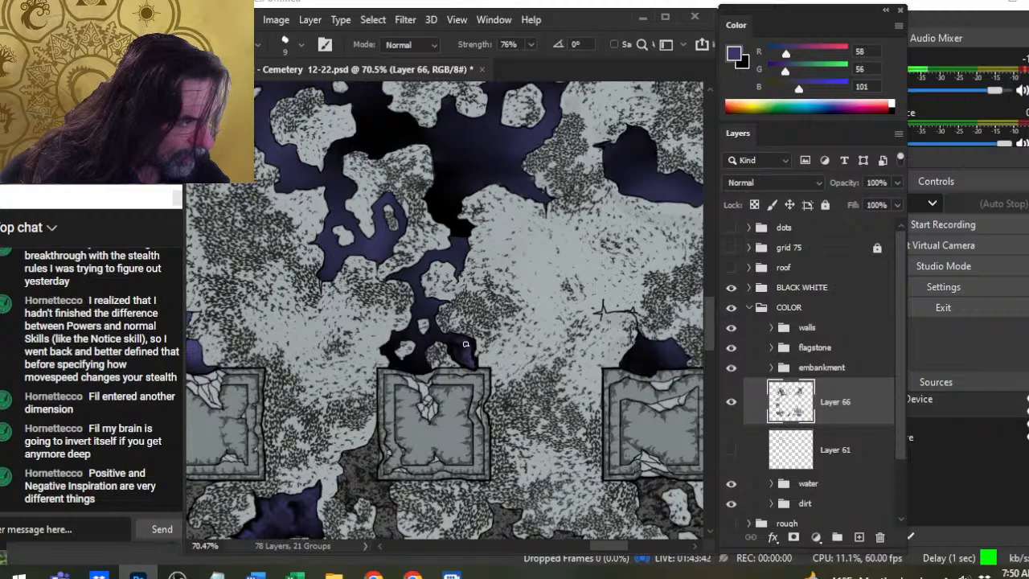
Paint purple along the slab's edge in the pool's black western corner and smudge it into the surrounding water
key(ctrl+space)
drag(442, 357, 468, 357)
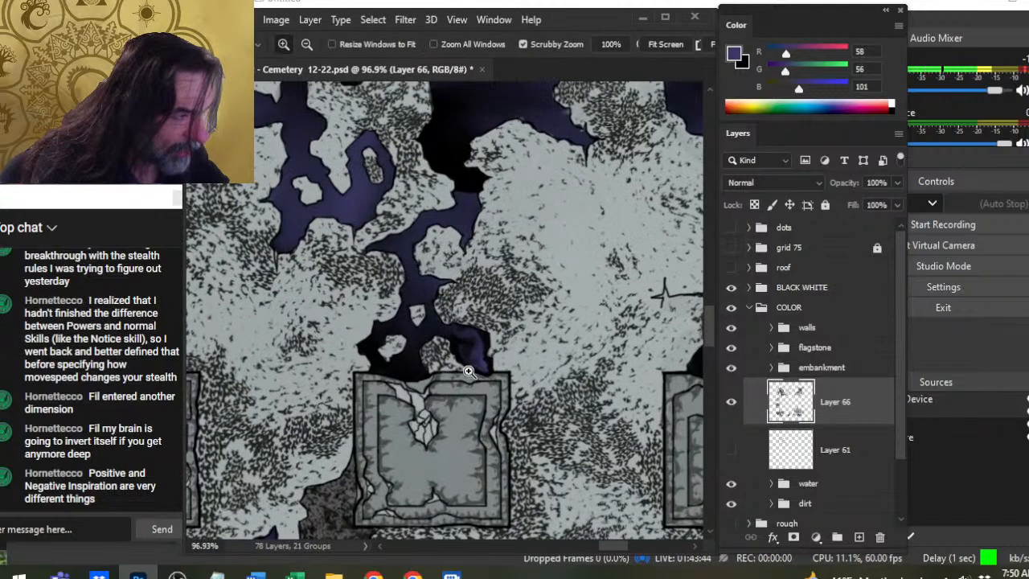
key(b)
click(413, 374)
key(r)
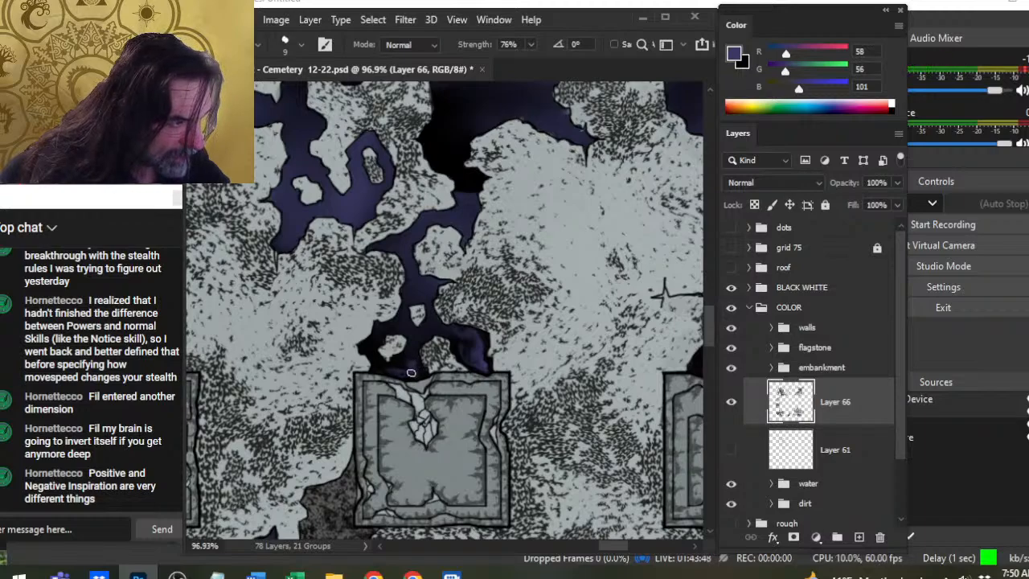
drag(410, 376, 414, 380)
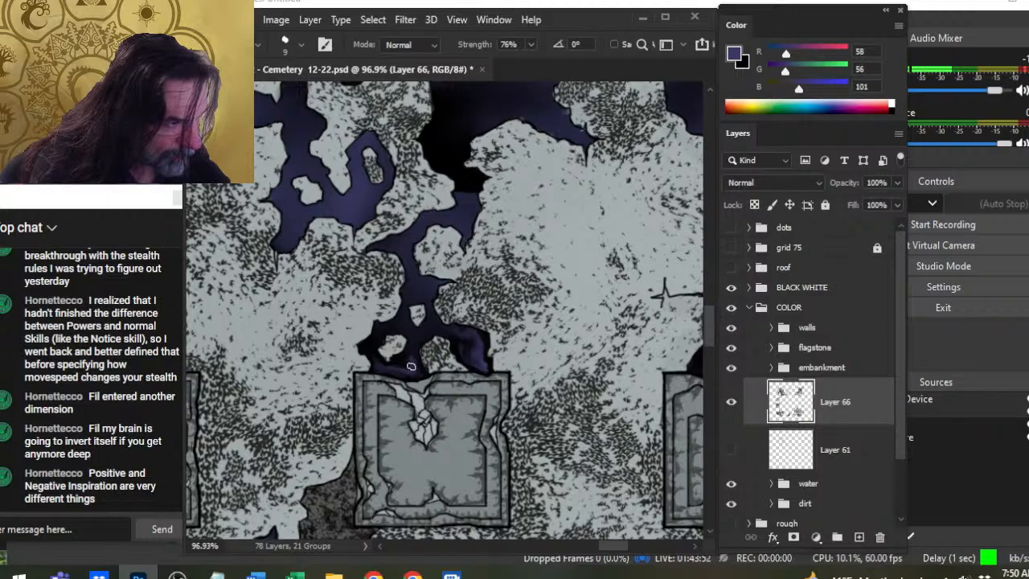
drag(415, 362, 425, 377)
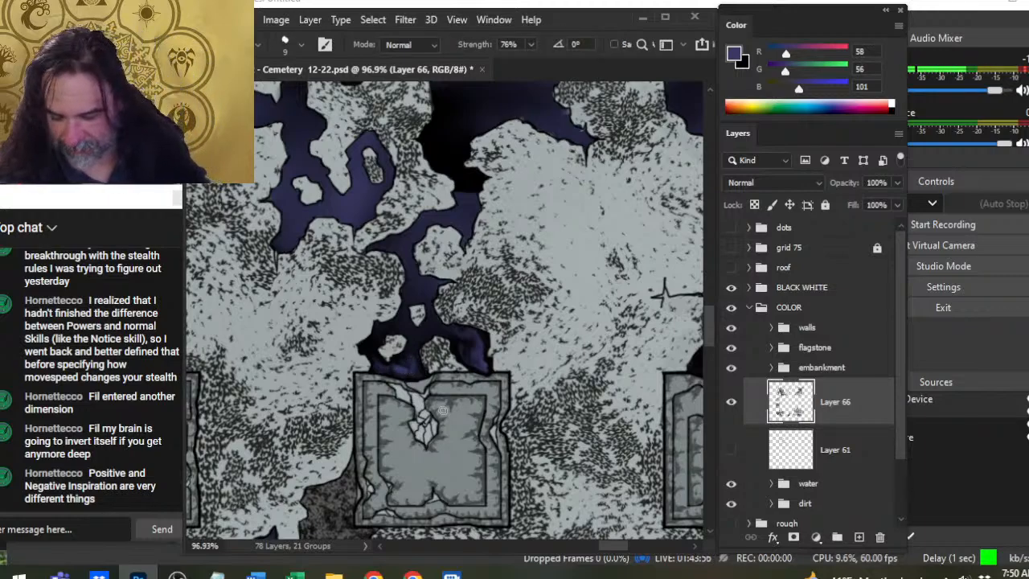
Review the painted pools across the eastern, northern and western parts of the cemetery map
key(z)
drag(523, 345, 421, 332)
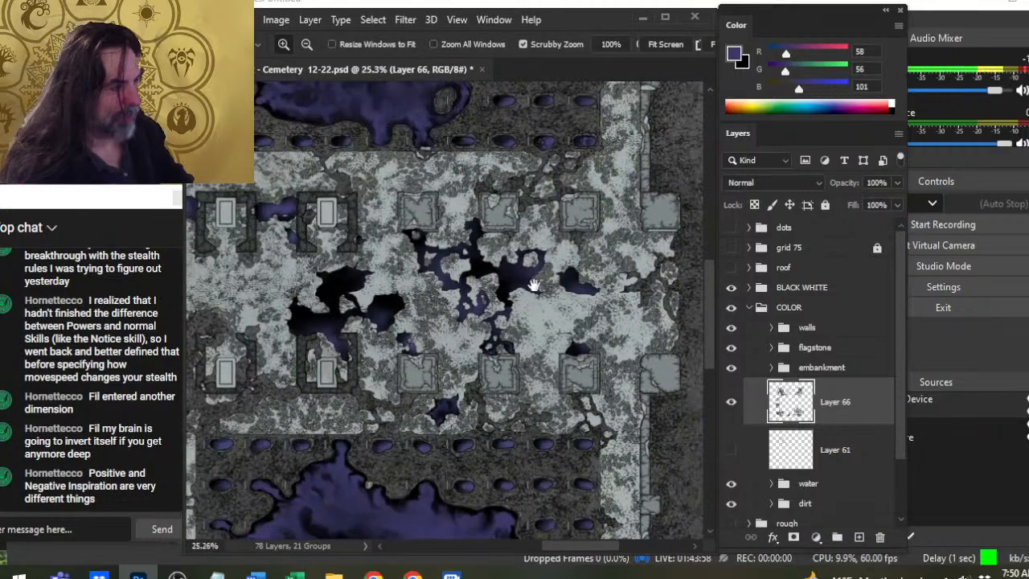
drag(373, 279, 432, 292)
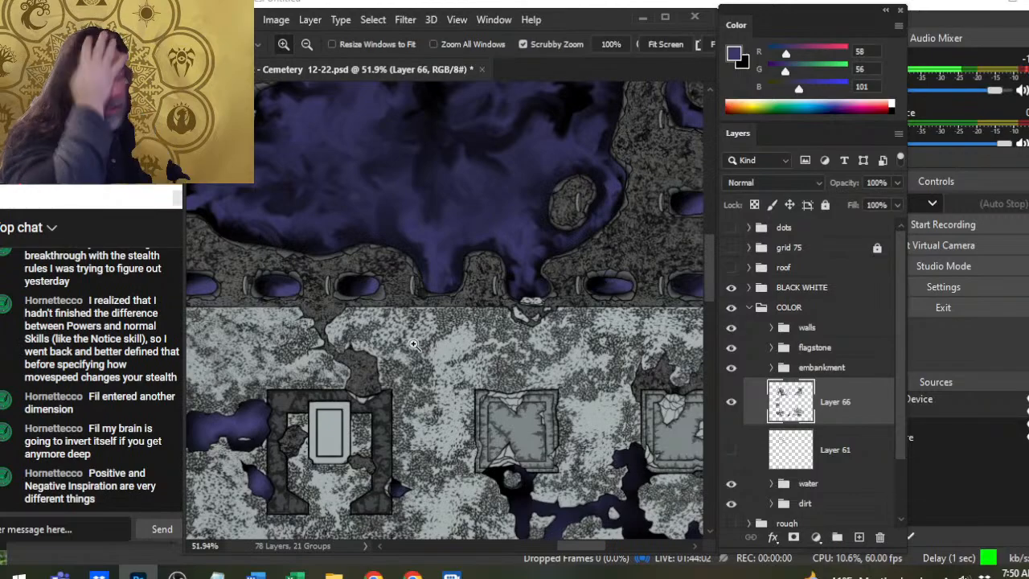
drag(355, 333, 418, 351)
drag(489, 373, 446, 359)
drag(422, 291, 407, 481)
drag(461, 368, 351, 478)
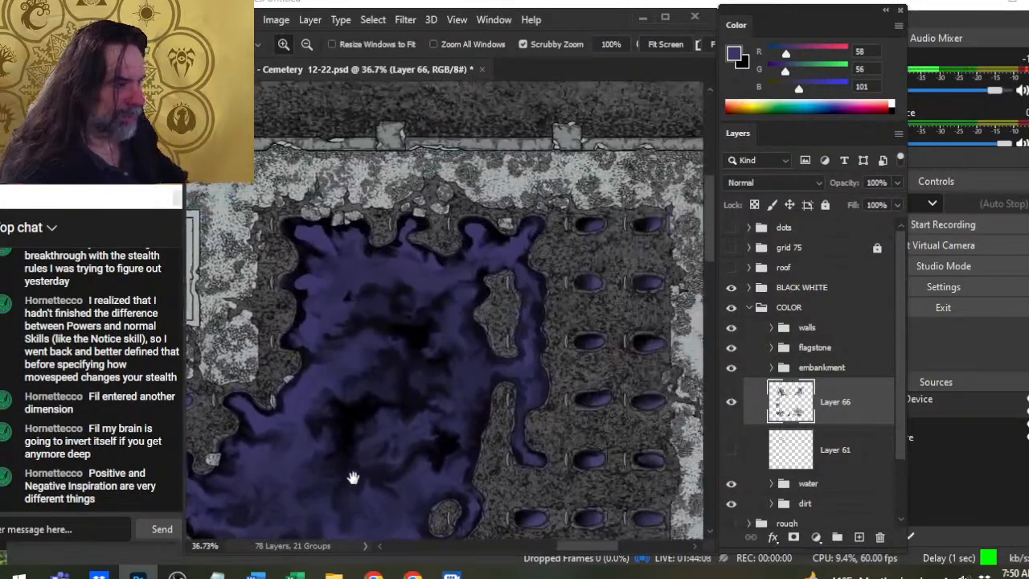
drag(573, 392, 613, 363)
drag(474, 338, 616, 361)
drag(434, 378, 622, 347)
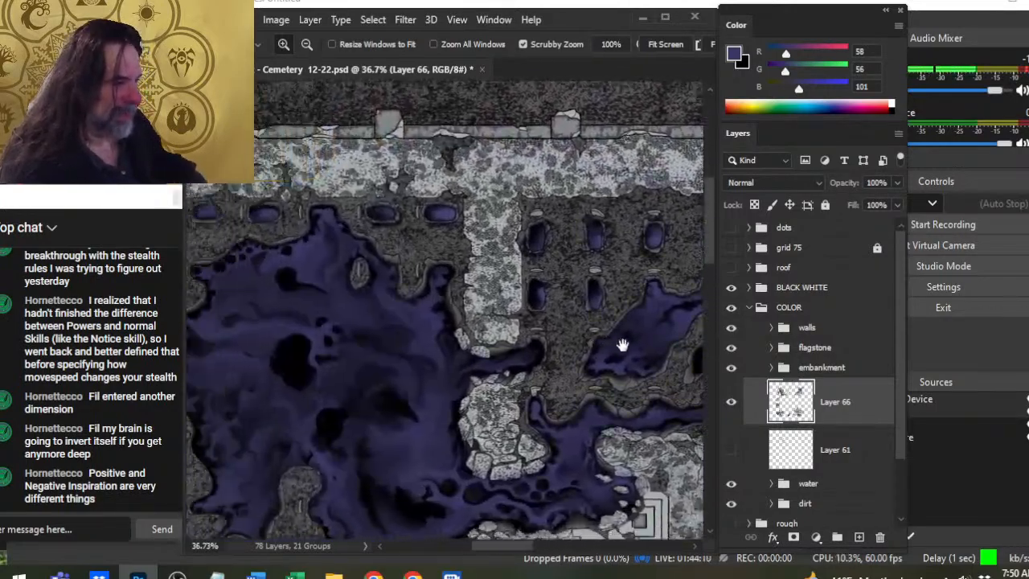
drag(553, 343, 702, 354)
drag(557, 380, 425, 198)
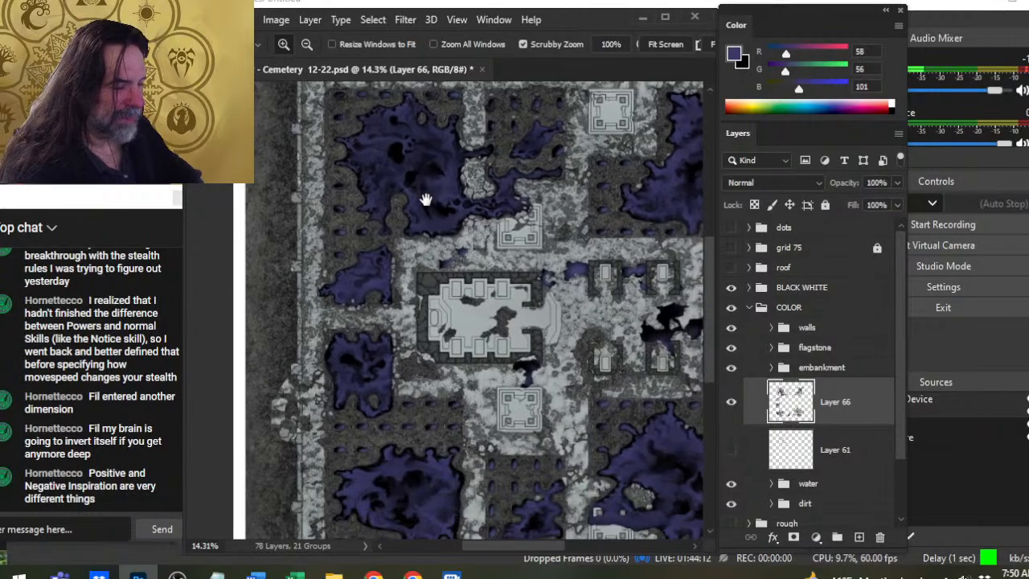
drag(421, 299, 426, 199)
Paint purple over the black western end of the open grave north of the large southwestern pool and smudge it
drag(341, 365, 460, 411)
drag(353, 307, 406, 317)
key(b)
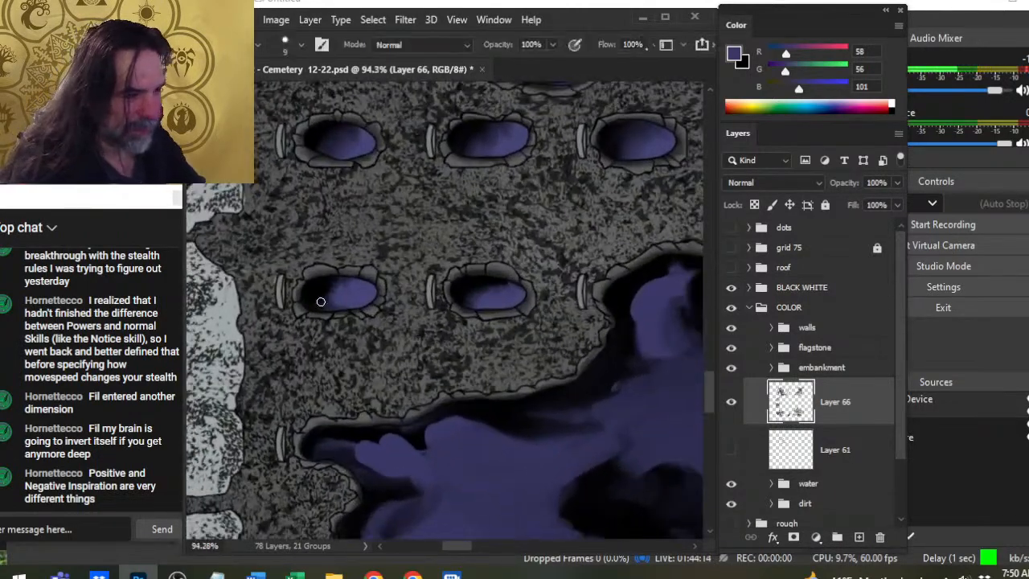
click(314, 294)
mouse_move(333, 287)
mouse_down()
mouse_move(329, 308)
mouse_move(339, 291)
mouse_up()
key(r)
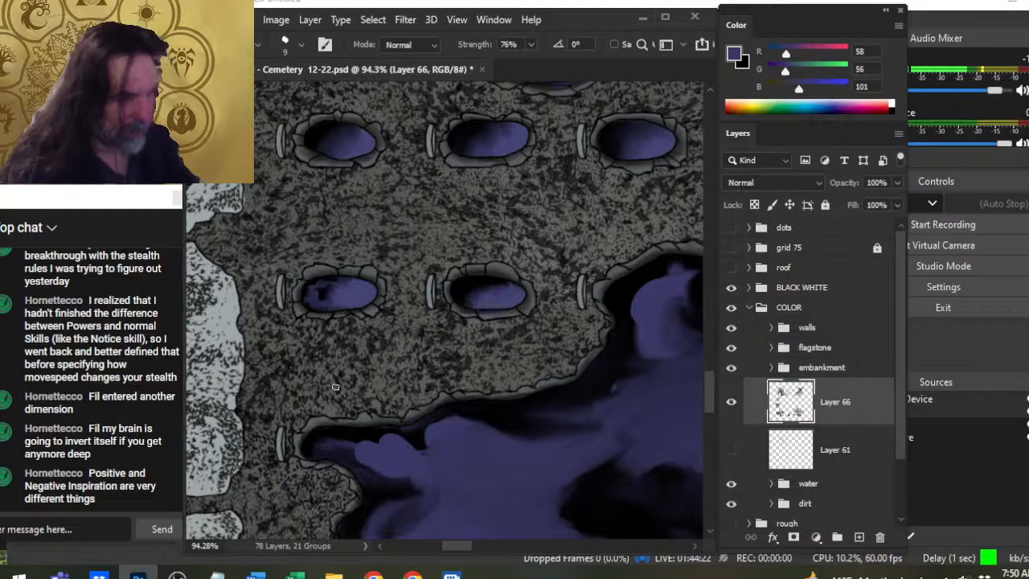
key(z)
drag(432, 362, 374, 350)
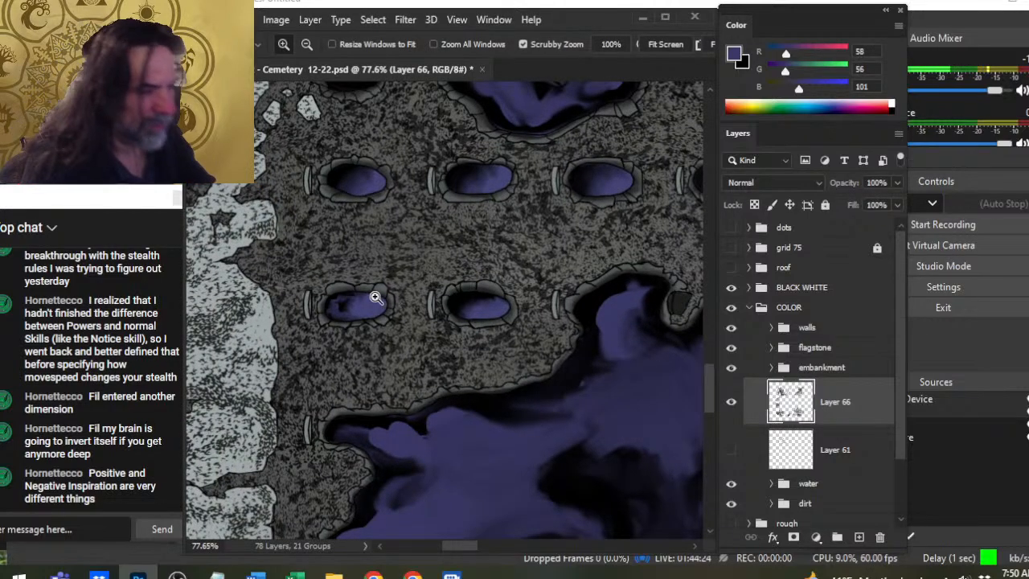
Dab black spots in the middle of the same open grave and smudge them into dark swirls
key(r)
key(d)
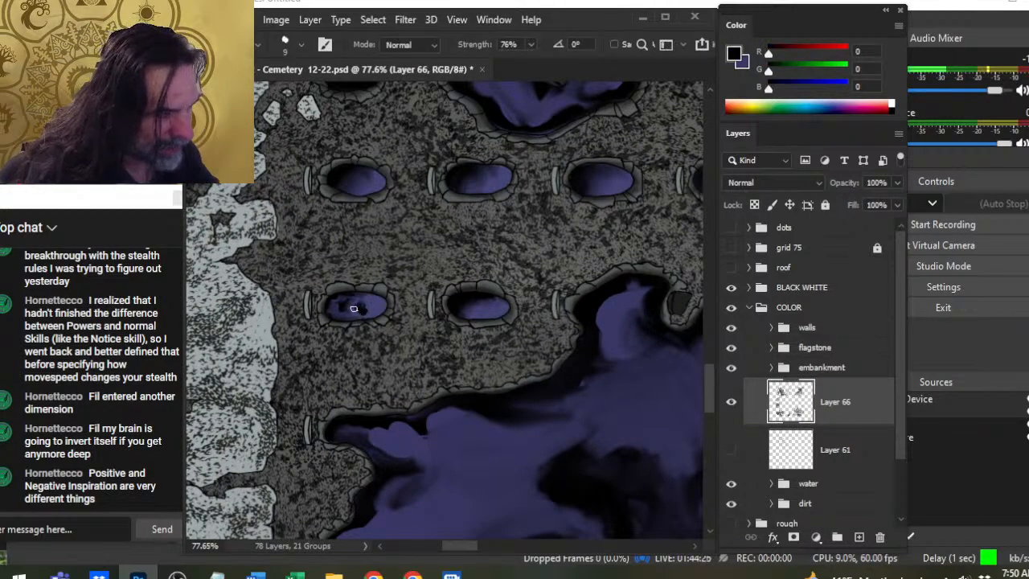
key(f)
key(f)
key(f)
mouse_move(354, 309)
mouse_down()
mouse_move(310, 328)
mouse_move(368, 313)
mouse_up()
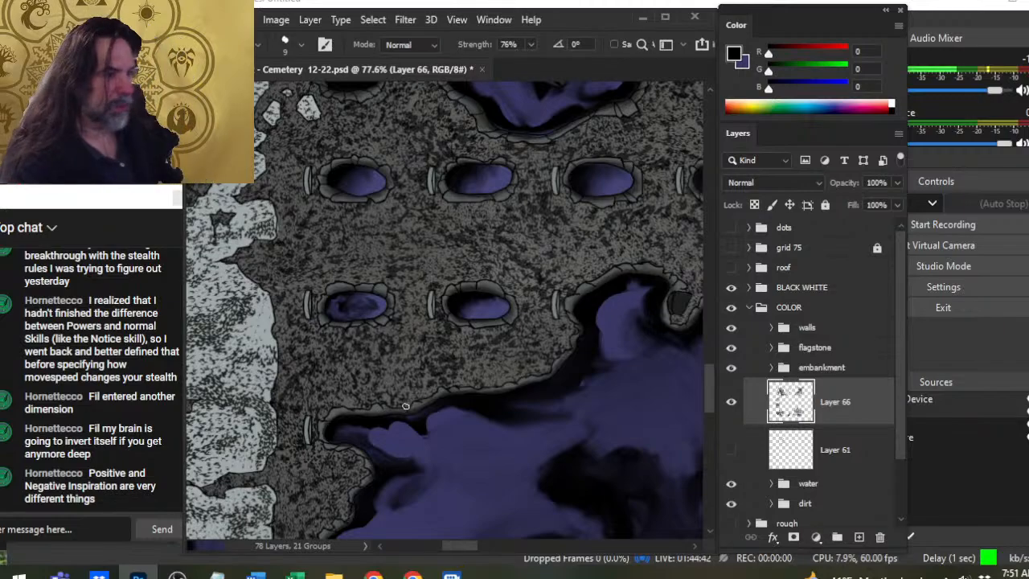
key(e)
drag(384, 303, 372, 304)
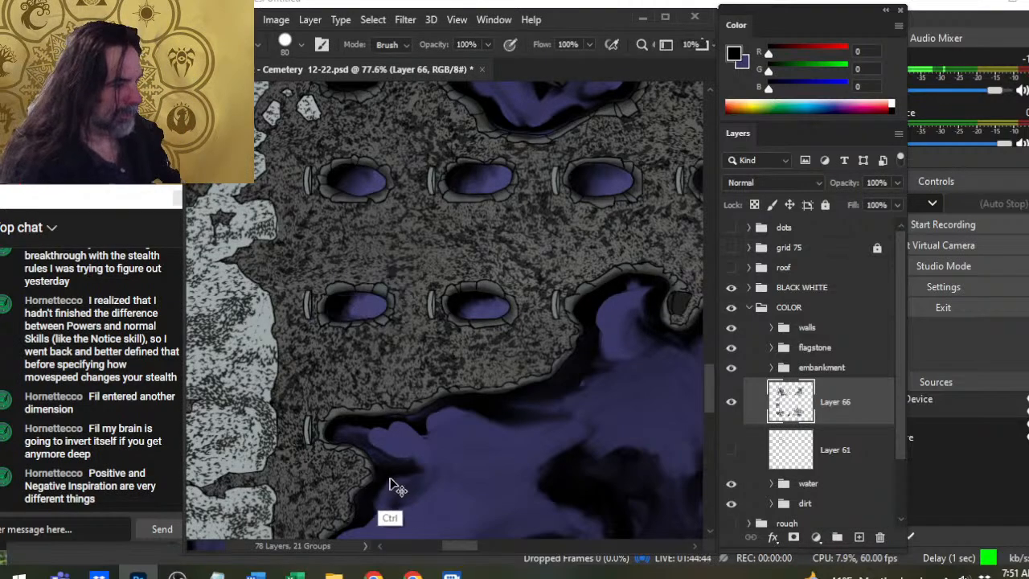
key(ctrl+z)
Smudge the grave's dark spots softly into its purple water with a 7 px tip
key(r)
scroll(366, 307, up, 3)
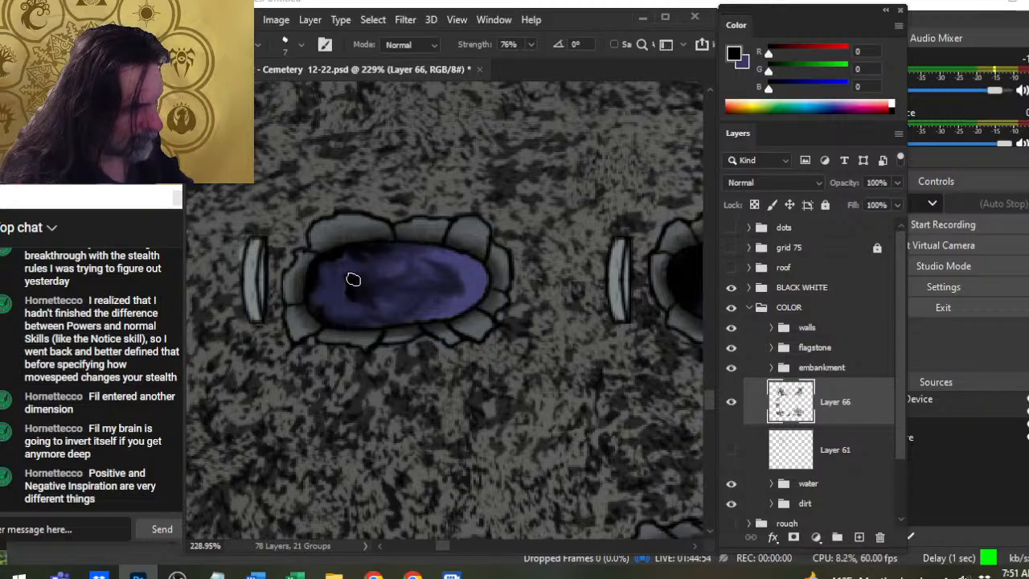
mouse_move(354, 280)
mouse_down()
mouse_move(387, 283)
mouse_move(380, 277)
mouse_move(389, 272)
mouse_move(390, 288)
mouse_move(455, 301)
mouse_up()
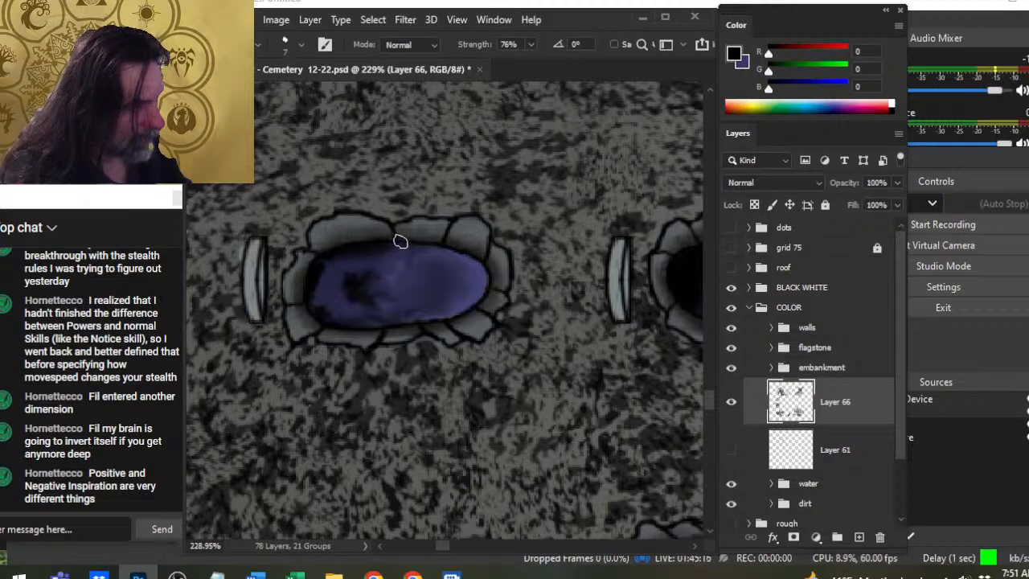
Paint black patches along the grave's northern edge with the 9 px brush
key(b)
drag(421, 263, 433, 279)
key(r)
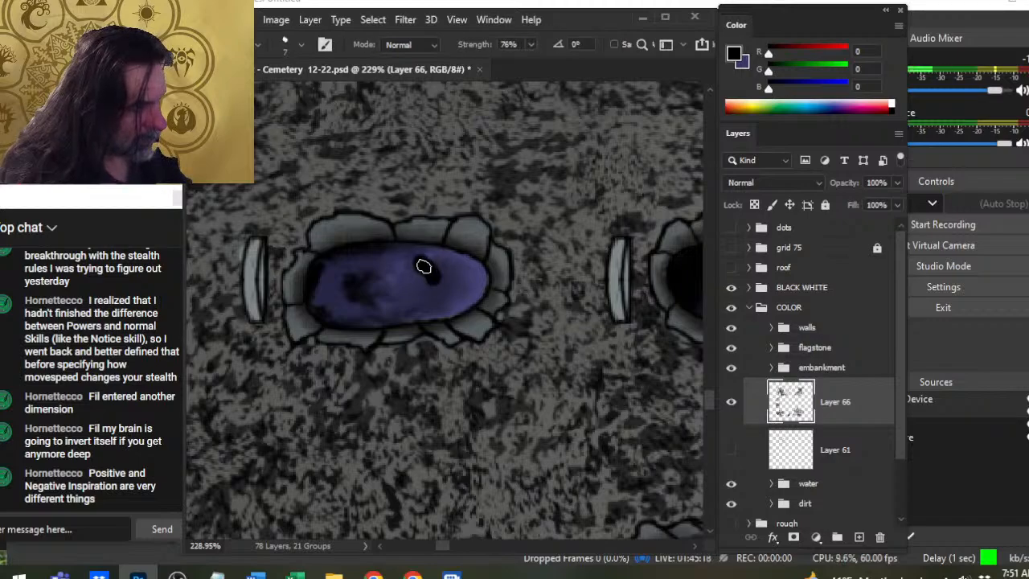
key(b)
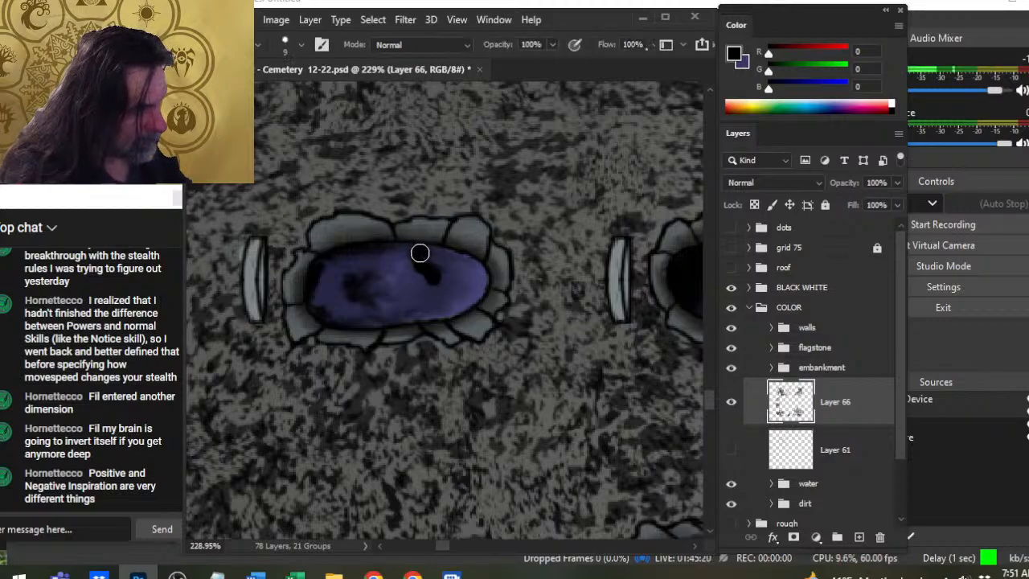
key(r)
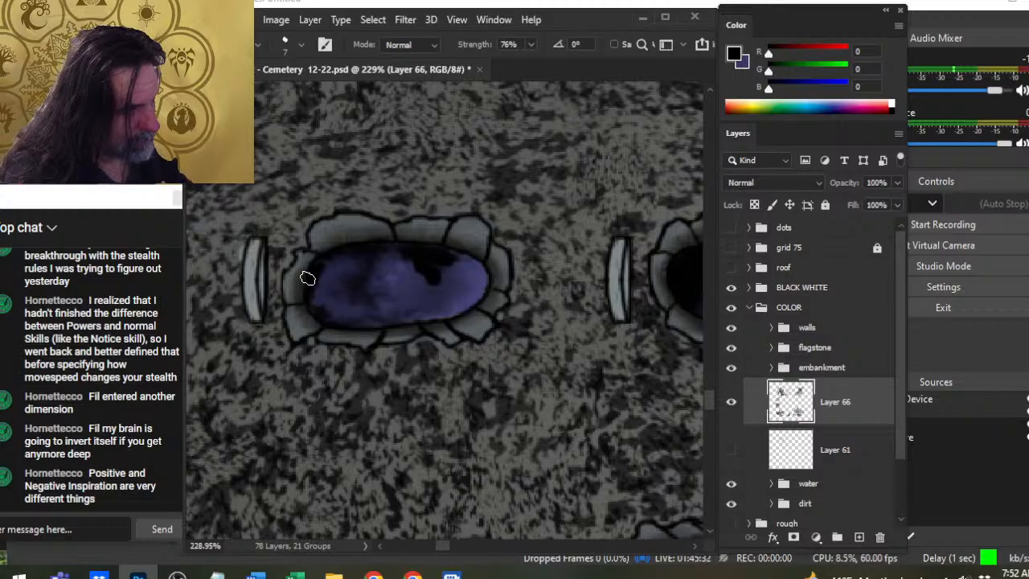
Smudge the grave's black edge patches inward with the 7 px tip, shaping dark swirls in the purple water
drag(306, 278, 318, 297)
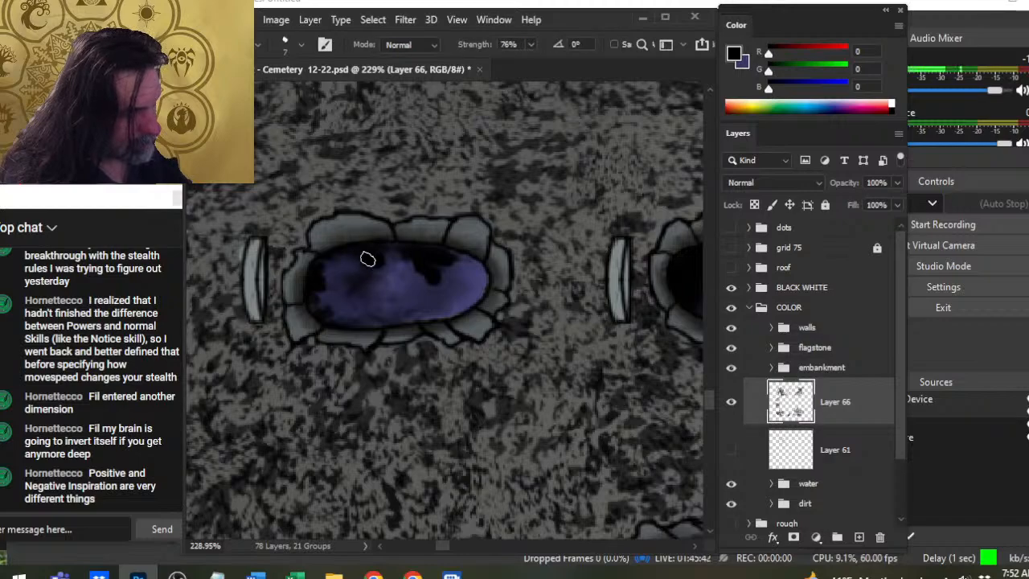
drag(368, 259, 367, 275)
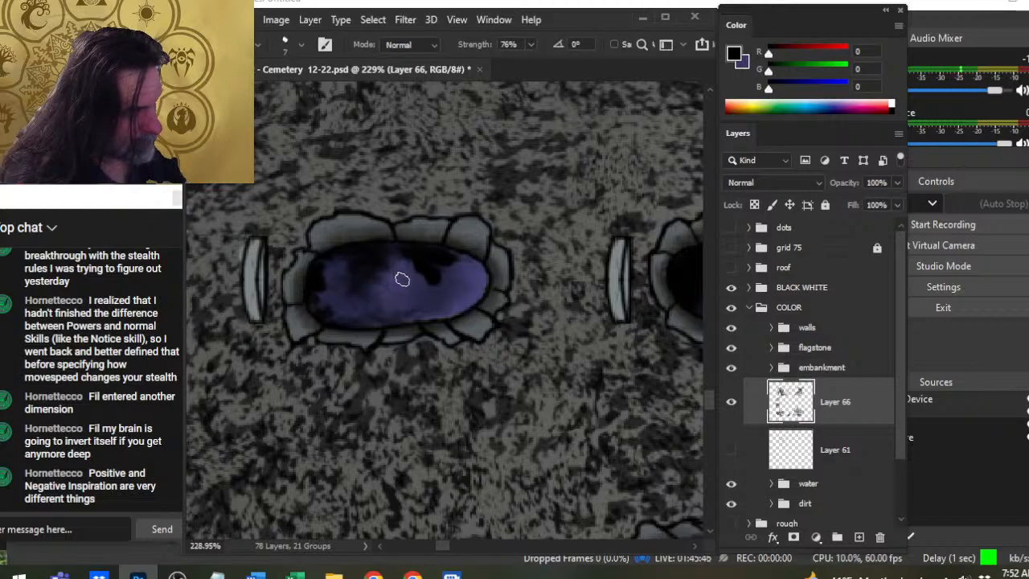
mouse_move(410, 304)
mouse_down()
mouse_move(474, 292)
mouse_move(442, 271)
mouse_move(462, 285)
mouse_move(449, 264)
mouse_move(449, 283)
mouse_move(440, 273)
mouse_move(466, 271)
mouse_move(453, 266)
mouse_move(469, 273)
mouse_move(469, 294)
mouse_move(422, 295)
mouse_move(429, 271)
mouse_move(430, 302)
mouse_move(383, 289)
mouse_move(395, 297)
mouse_move(351, 304)
mouse_move(394, 297)
mouse_move(374, 292)
mouse_move(408, 288)
mouse_move(398, 278)
mouse_move(412, 277)
mouse_move(393, 281)
mouse_move(407, 270)
mouse_move(440, 282)
mouse_move(417, 279)
mouse_move(419, 289)
mouse_move(392, 300)
mouse_move(398, 319)
mouse_move(363, 326)
mouse_move(391, 332)
mouse_move(368, 311)
mouse_move(434, 306)
mouse_move(359, 306)
mouse_move(383, 315)
mouse_move(370, 314)
mouse_move(341, 297)
mouse_move(359, 324)
mouse_move(471, 304)
mouse_move(379, 327)
mouse_move(395, 333)
mouse_move(440, 323)
mouse_move(492, 284)
mouse_move(471, 316)
mouse_move(356, 332)
mouse_move(416, 315)
mouse_move(345, 301)
mouse_move(421, 307)
mouse_move(364, 263)
mouse_move(384, 273)
mouse_move(401, 265)
mouse_move(363, 271)
mouse_move(445, 262)
mouse_move(411, 280)
mouse_move(407, 271)
mouse_move(382, 282)
mouse_move(376, 274)
mouse_move(356, 294)
mouse_move(387, 304)
mouse_move(356, 295)
mouse_up()
key(b)
key(r)
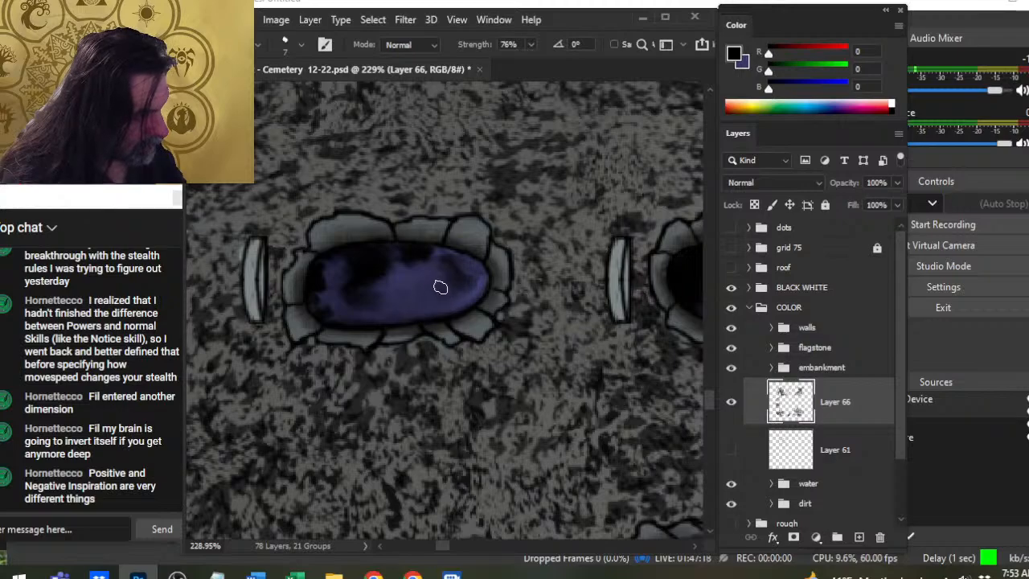
Save the cemetery map file and review the pools in its southern part and the map as a whole
key(z)
drag(463, 316, 359, 379)
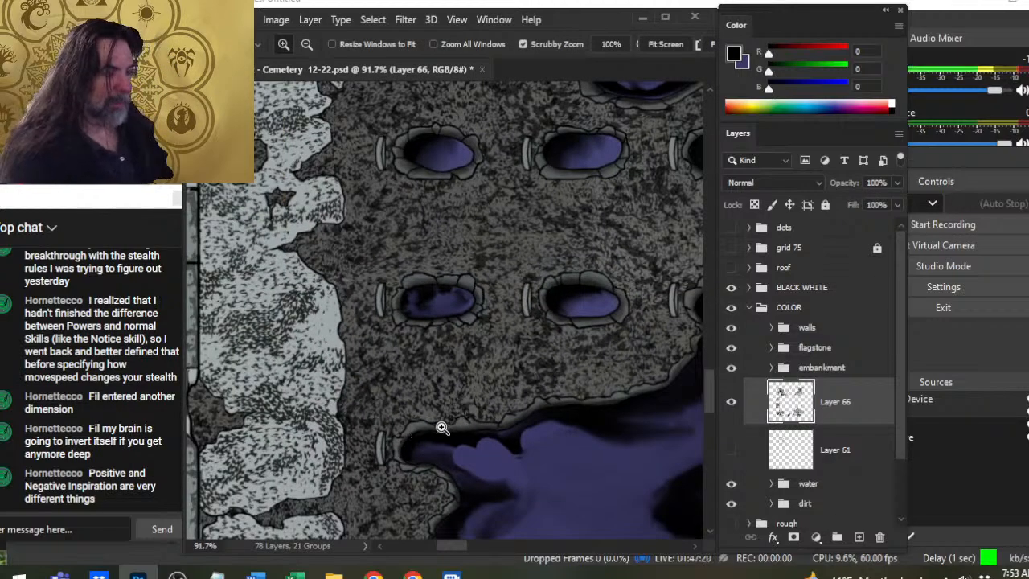
key(ctrl+s)
drag(537, 370, 405, 312)
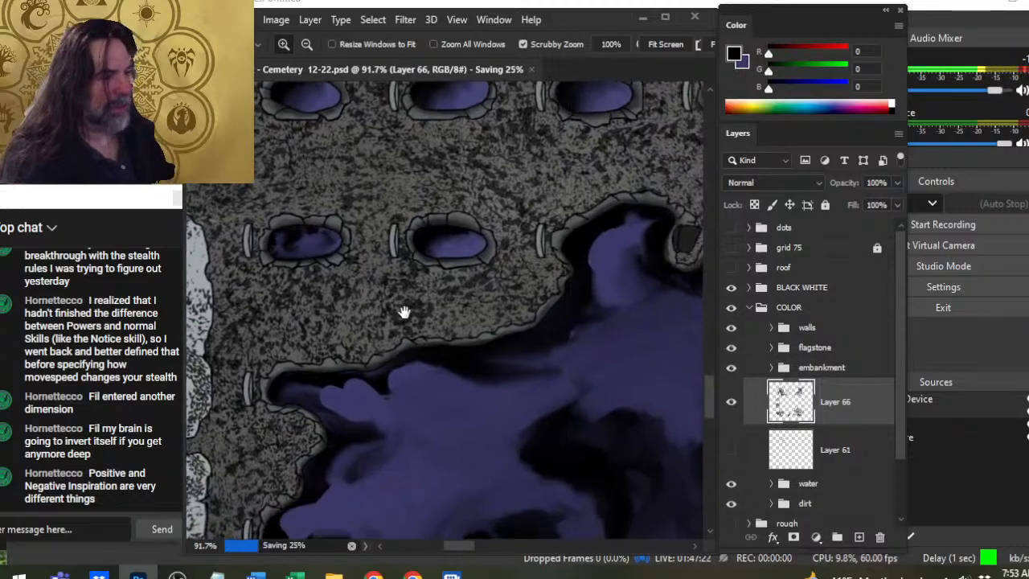
drag(537, 342, 421, 297)
drag(586, 336, 456, 223)
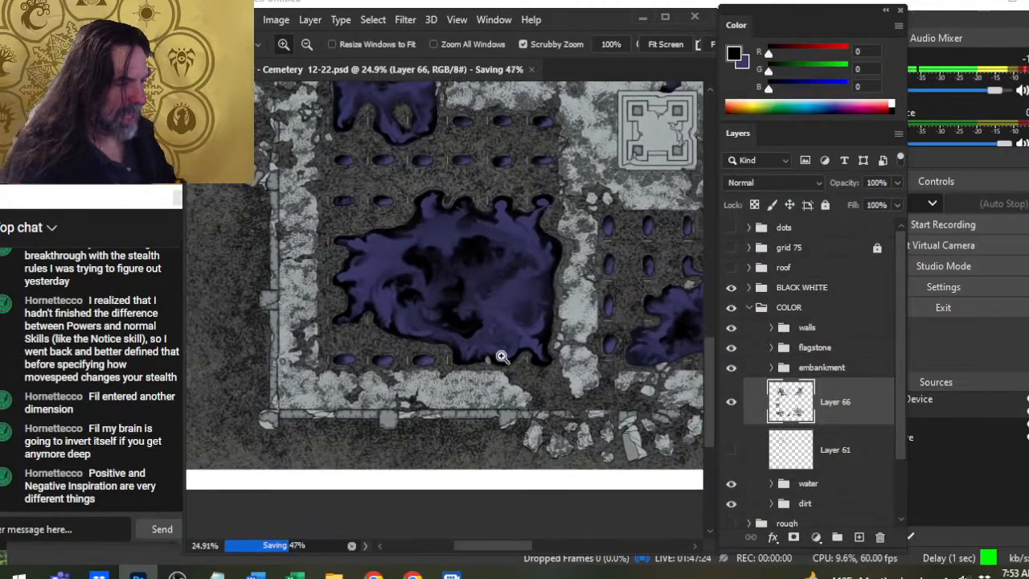
drag(562, 330, 460, 378)
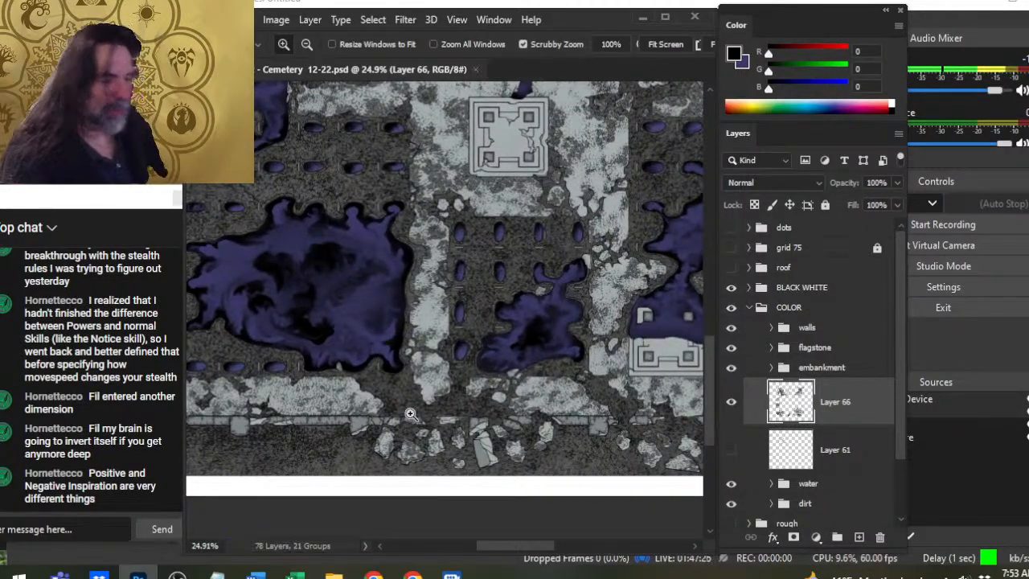
drag(542, 334, 383, 334)
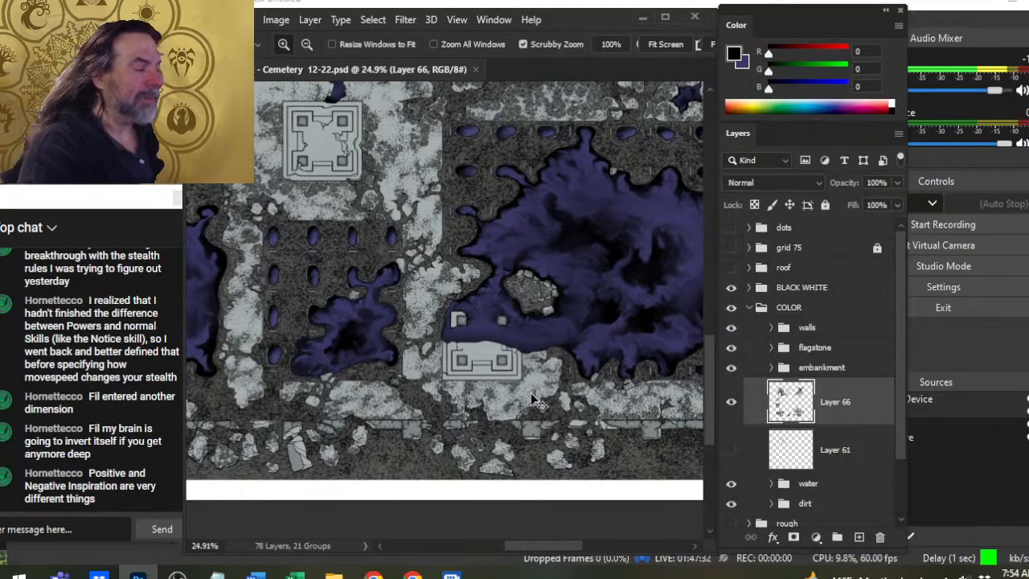
drag(513, 338, 491, 337)
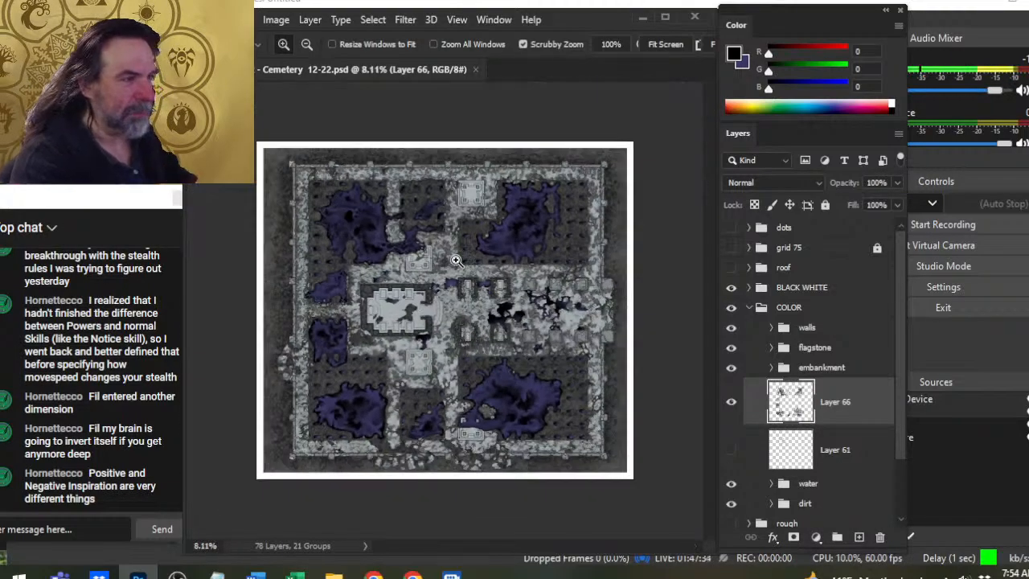
Show the grid 75 group so its square grid overlays the cemetery map
drag(457, 261, 510, 291)
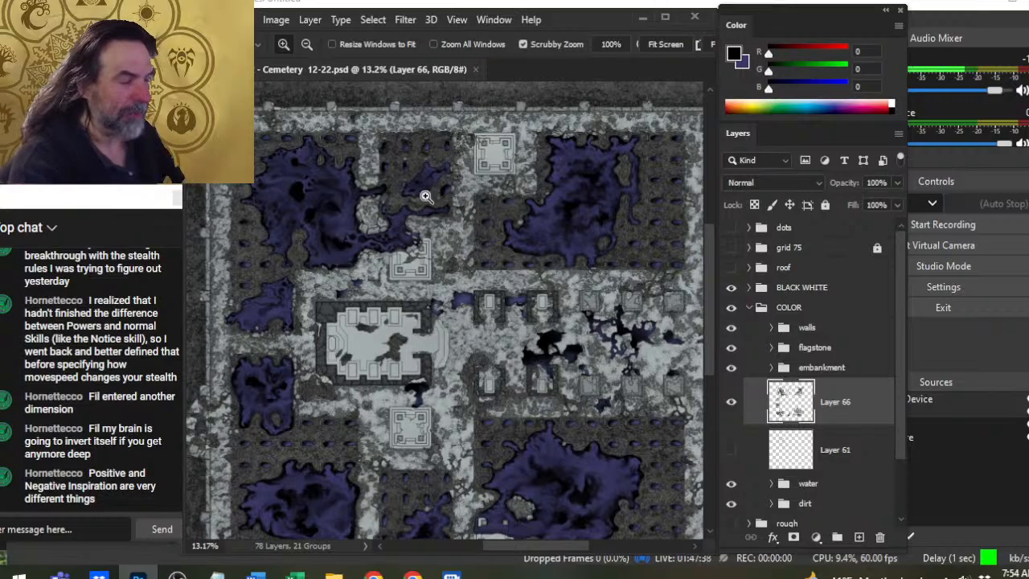
drag(462, 219, 494, 238)
drag(468, 295, 430, 248)
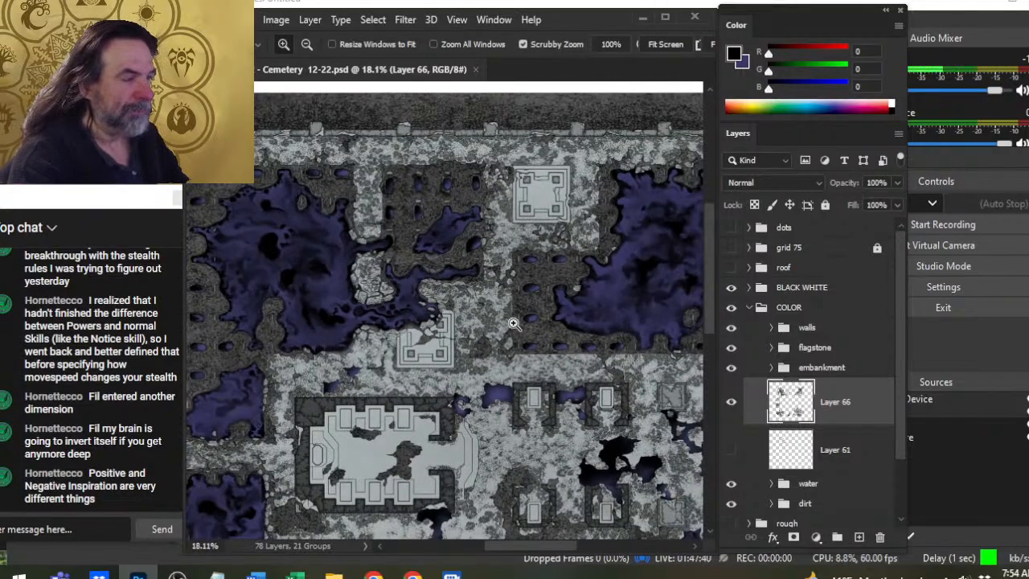
drag(518, 318, 481, 301)
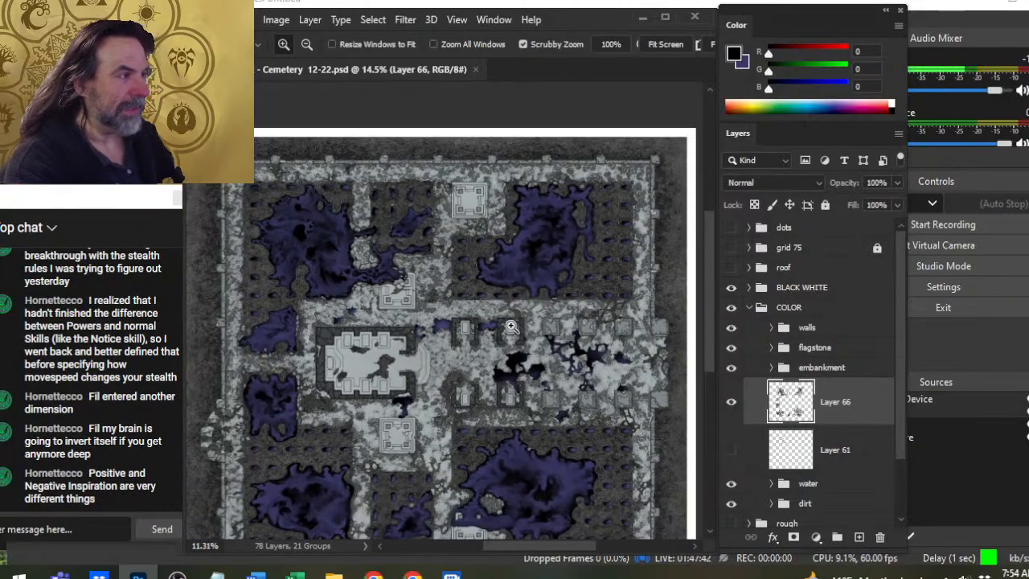
drag(407, 228, 497, 255)
drag(442, 380, 514, 371)
click(731, 249)
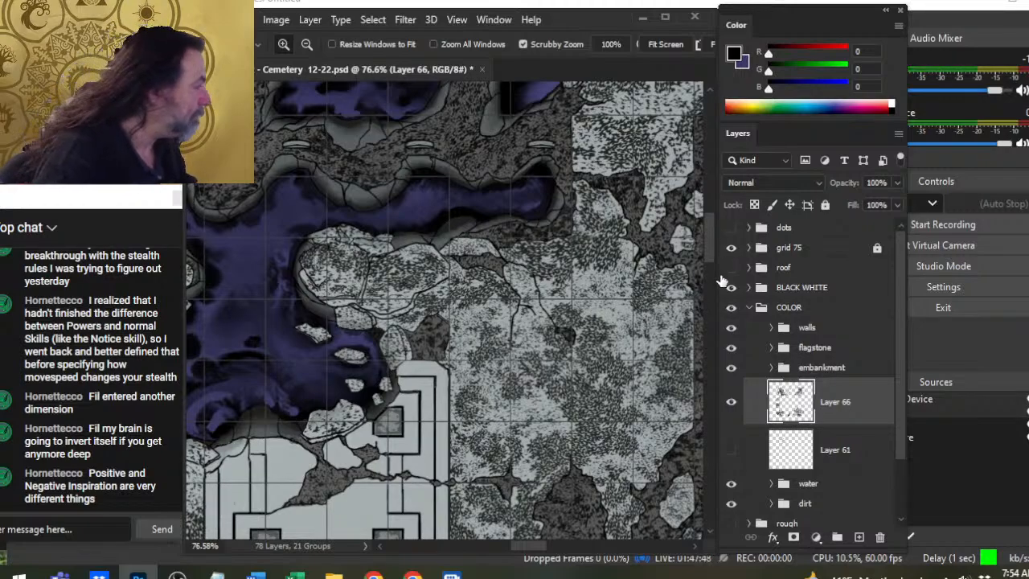
Examine the gridded map up close, from the northern graves and pools across the broken flagstones to the southeastern pool
drag(458, 327, 441, 408)
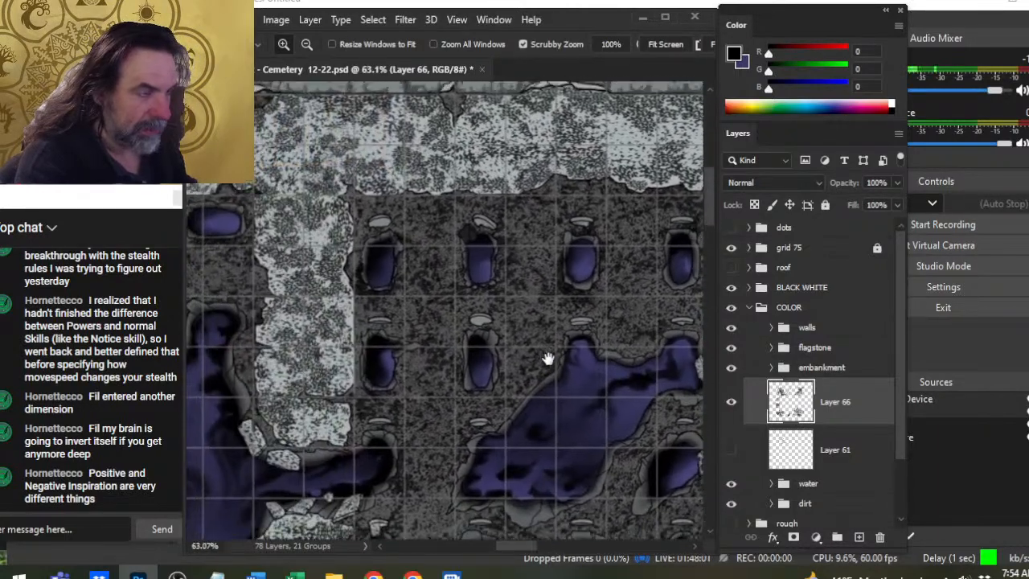
drag(549, 359, 529, 305)
drag(410, 396, 582, 350)
scroll(582, 350, down, 4)
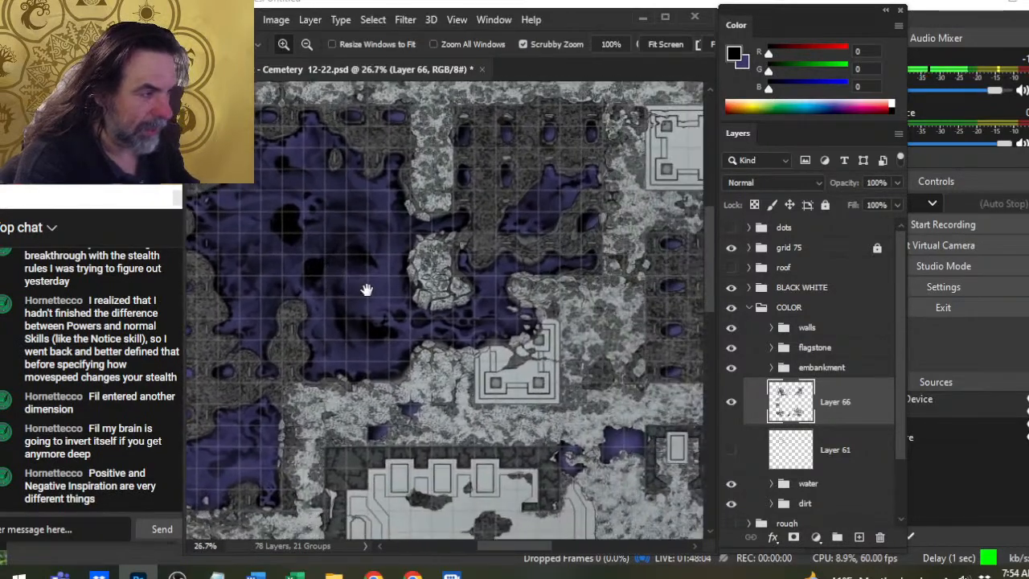
scroll(629, 239, up, 1)
drag(629, 238, 690, 240)
drag(487, 299, 460, 167)
drag(519, 341, 416, 370)
scroll(415, 370, down, 5)
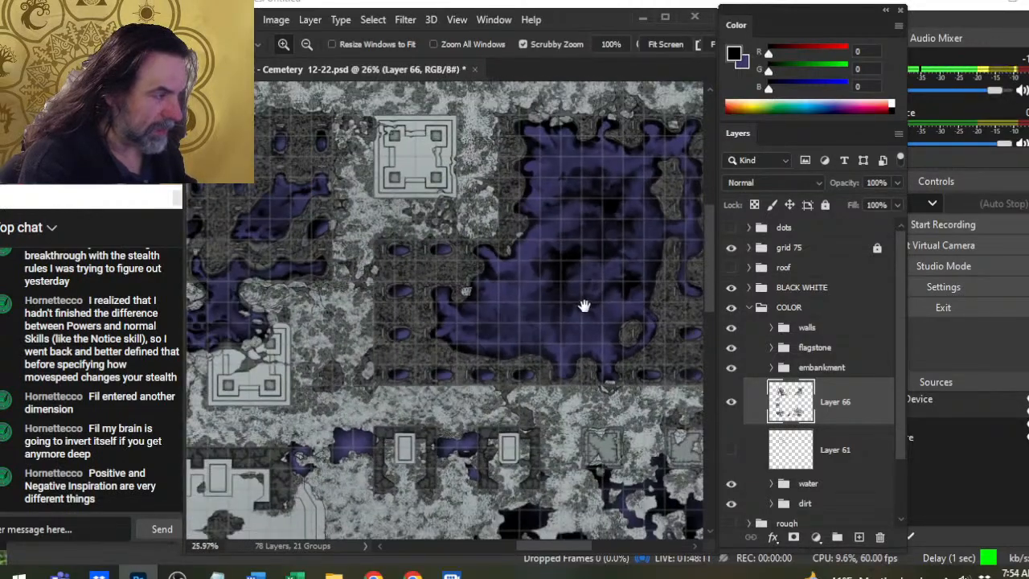
drag(584, 305, 474, 347)
scroll(475, 354, up, 5)
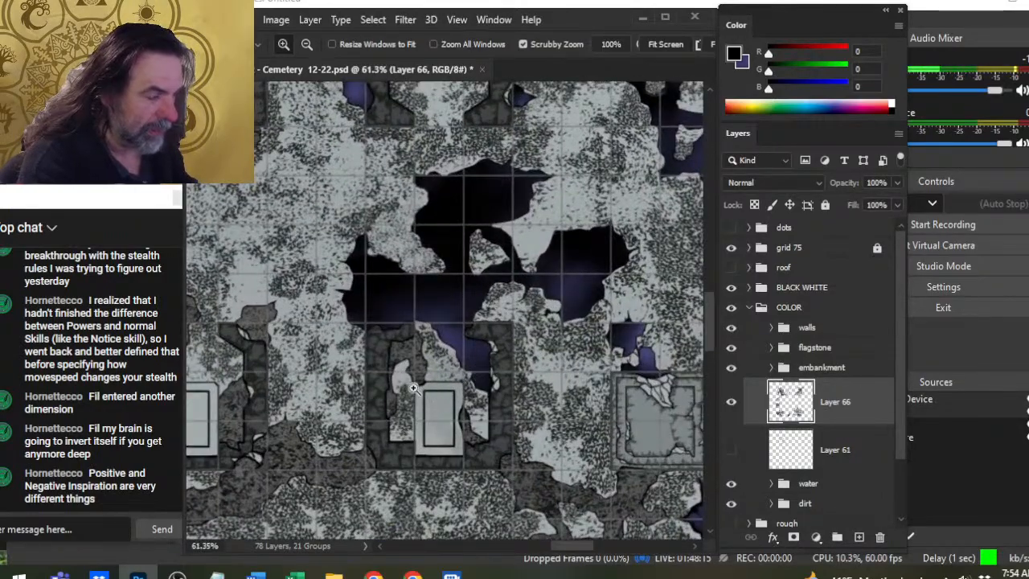
drag(497, 379, 417, 218)
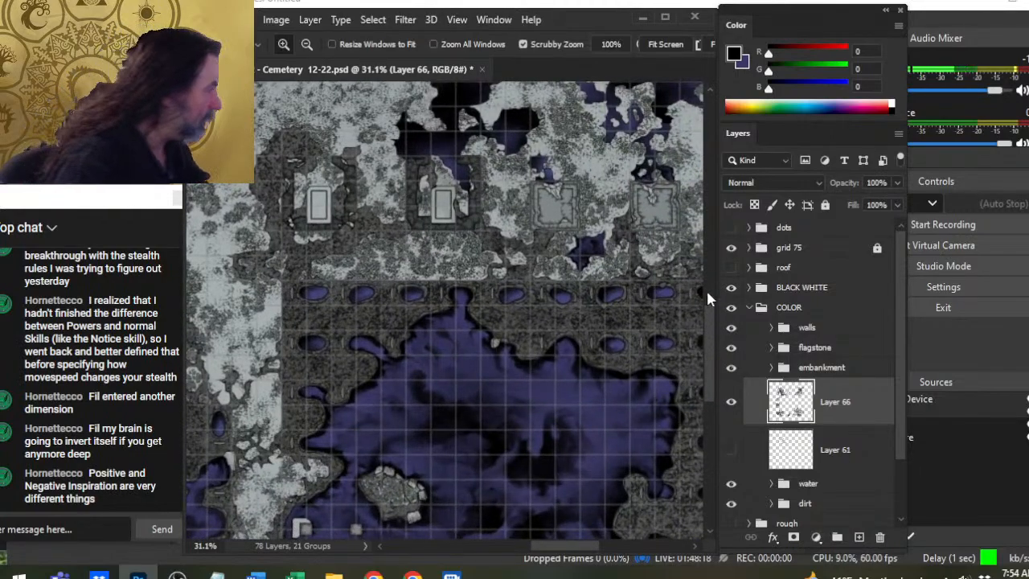
Inspect the layers inside the grid 75 group, and collapse it together with the COLOR group
click(749, 248)
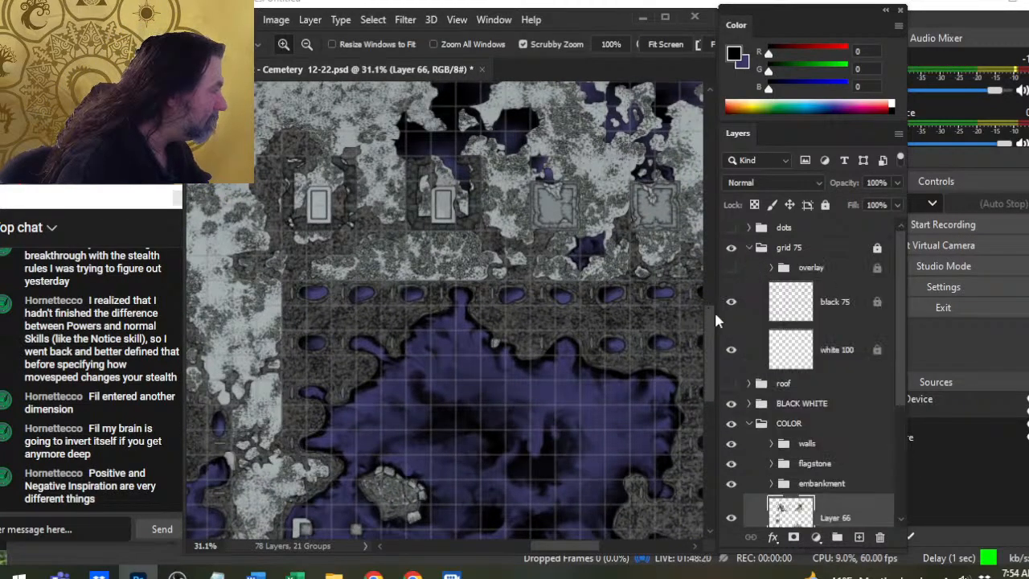
click(784, 249)
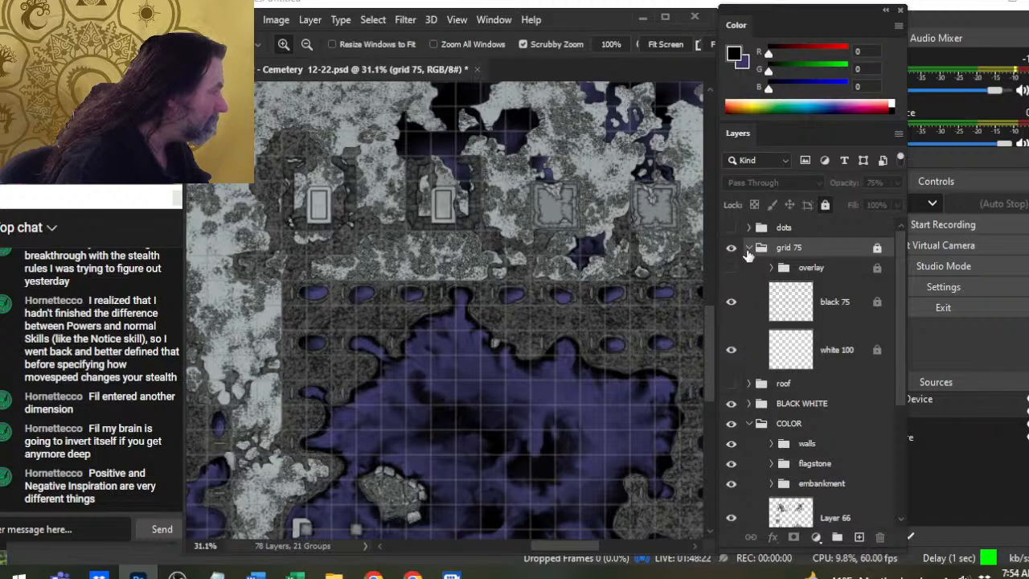
click(749, 248)
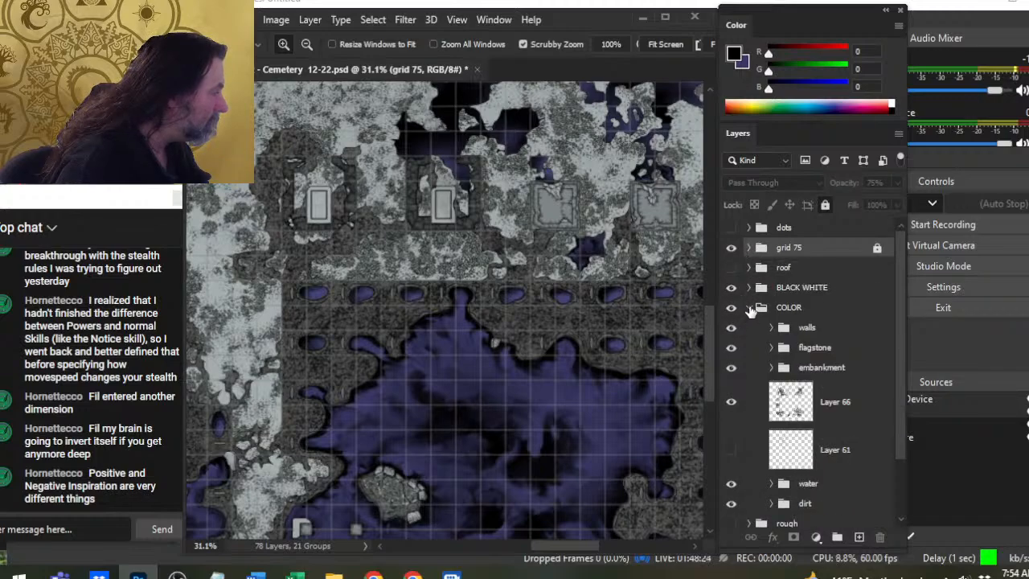
click(749, 308)
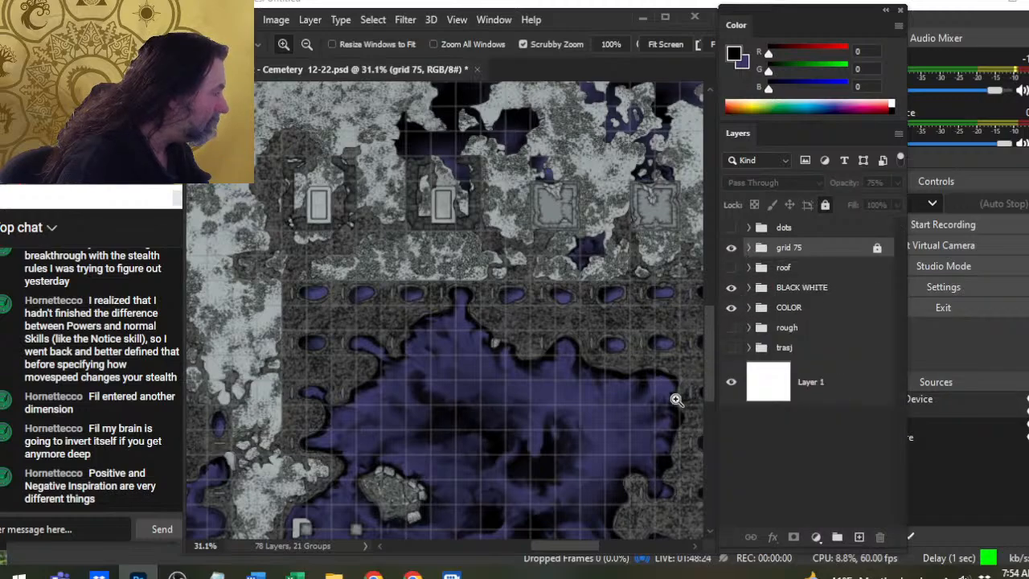
Check the line art by hiding and reshowing the COLOR and BLACK WHITE groups, and make Layer 66 in COLOR active again
click(730, 310)
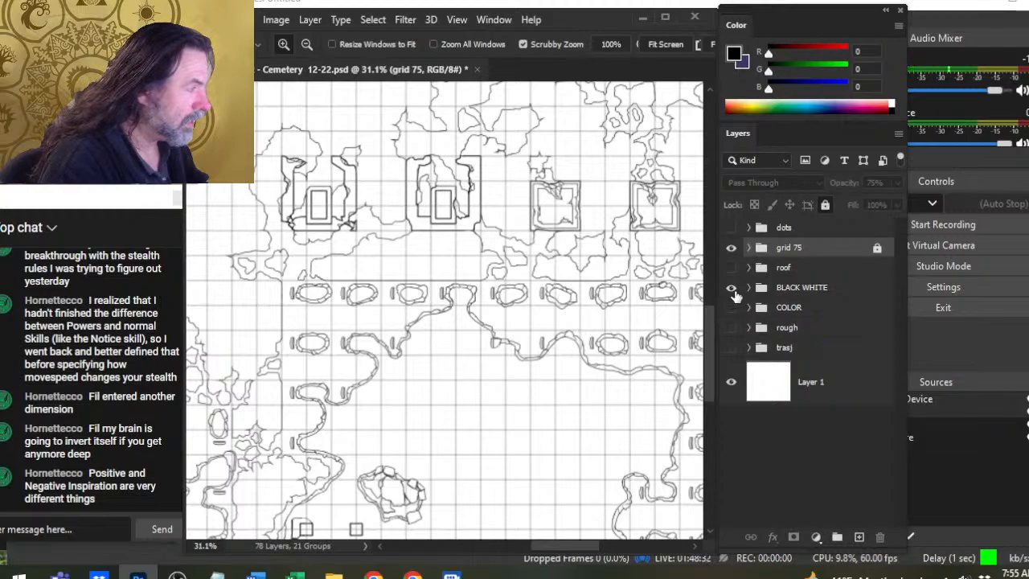
click(732, 288)
click(731, 288)
click(731, 307)
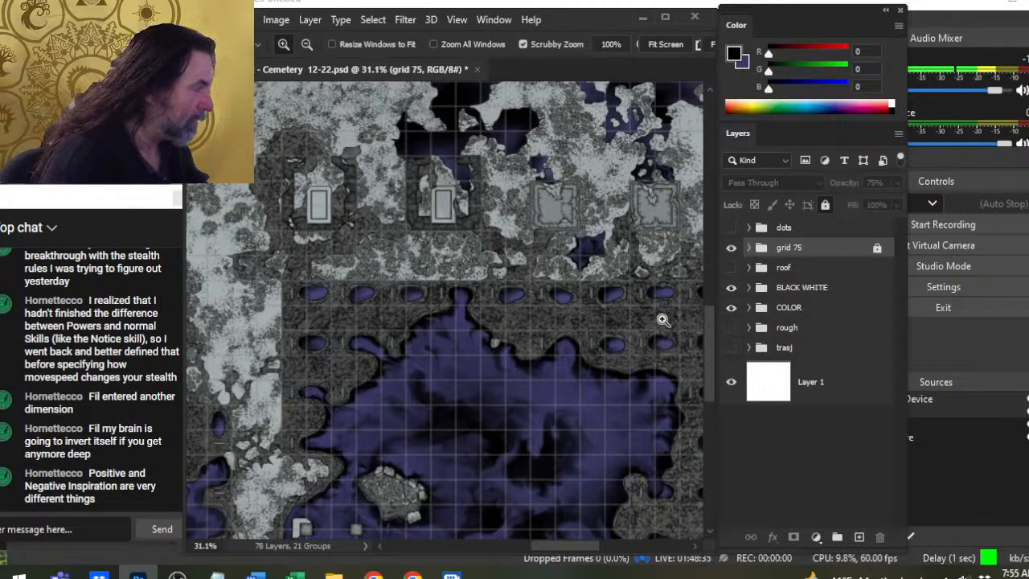
click(748, 307)
click(836, 401)
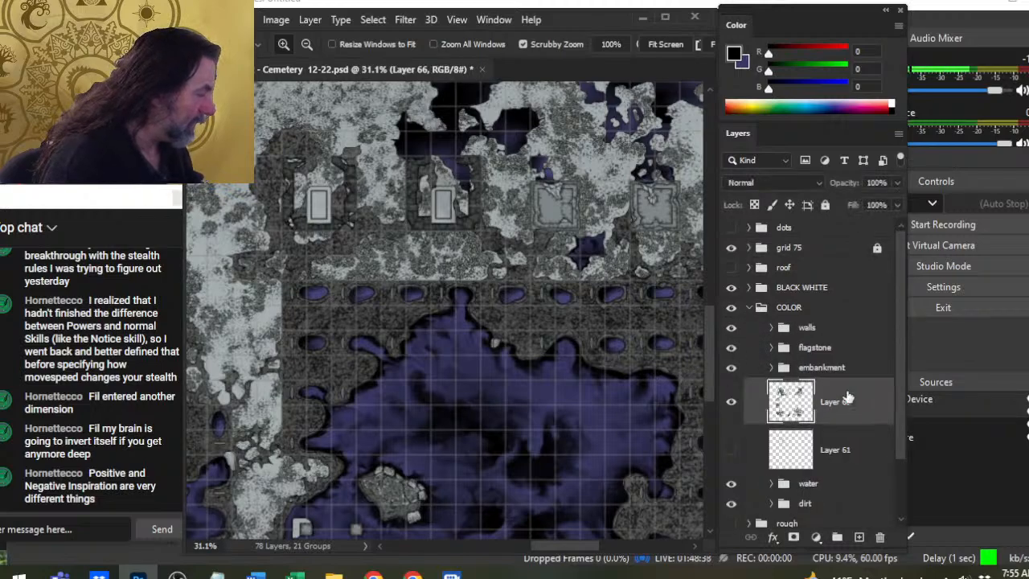
Save the cemetery map file with the whole gridded map in view, and switch to OBS
scroll(521, 420, down, 3)
scroll(520, 420, down, 2)
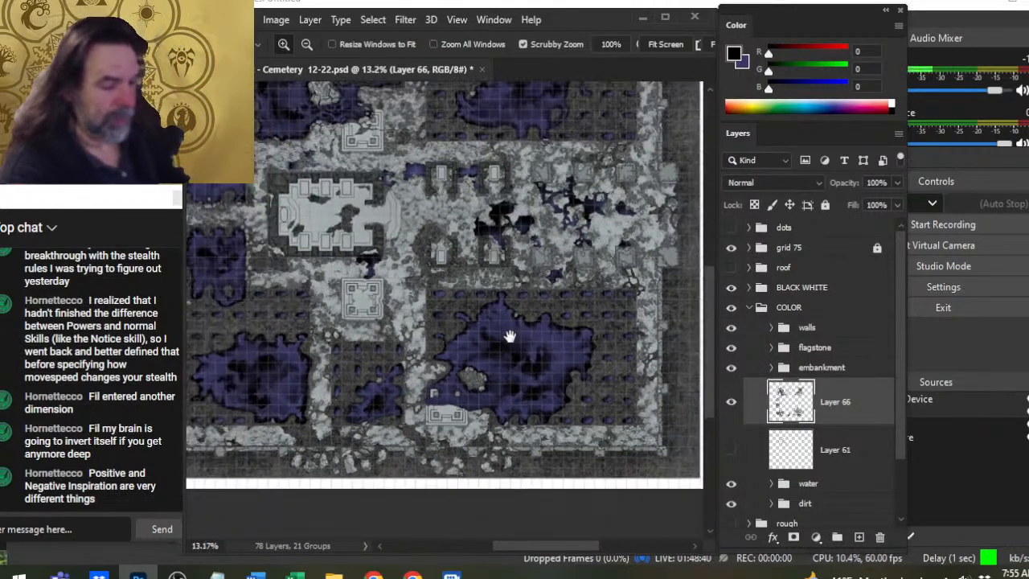
scroll(559, 364, down, 2)
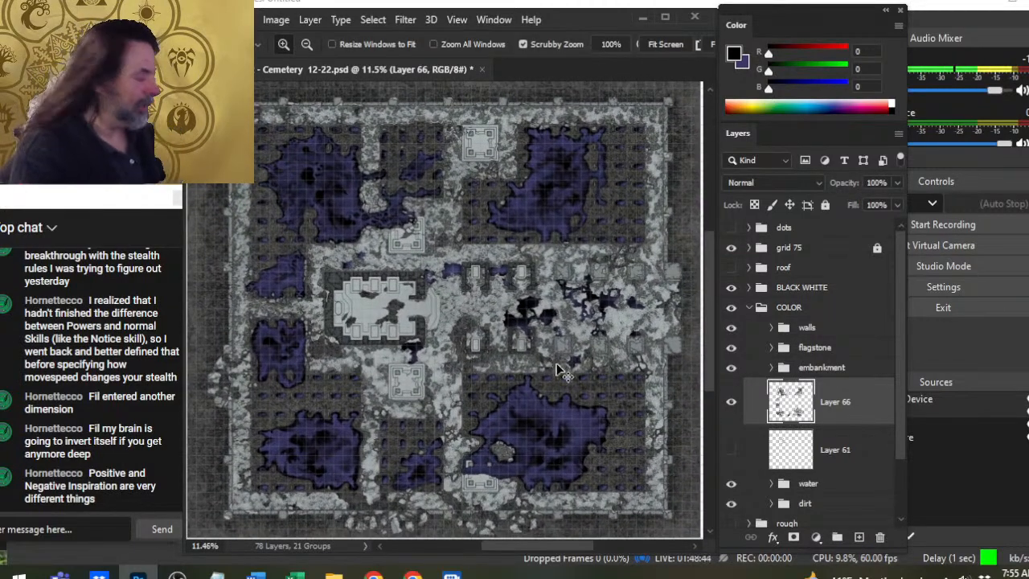
key(ctrl+s)
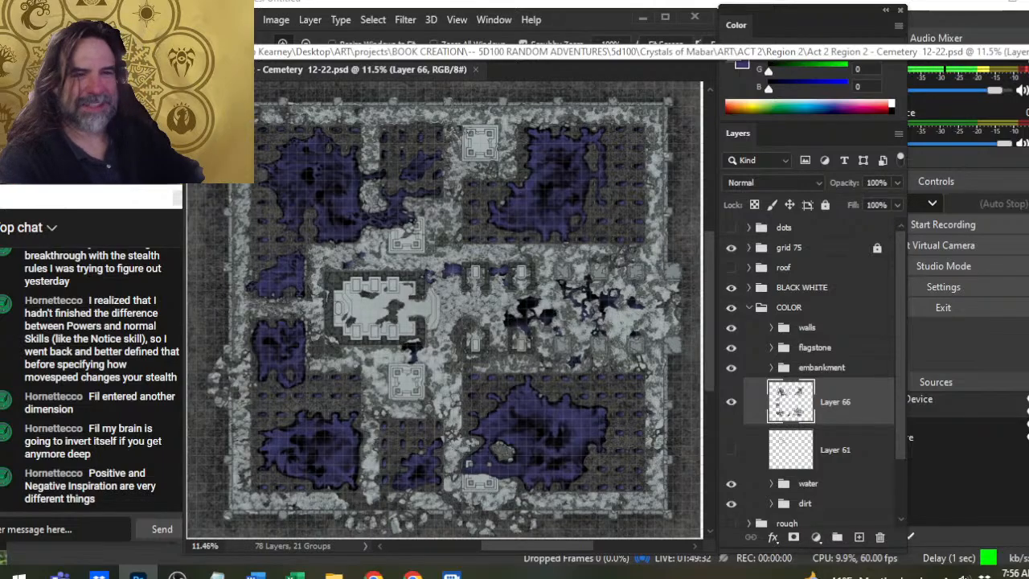
key(alt+Tab)
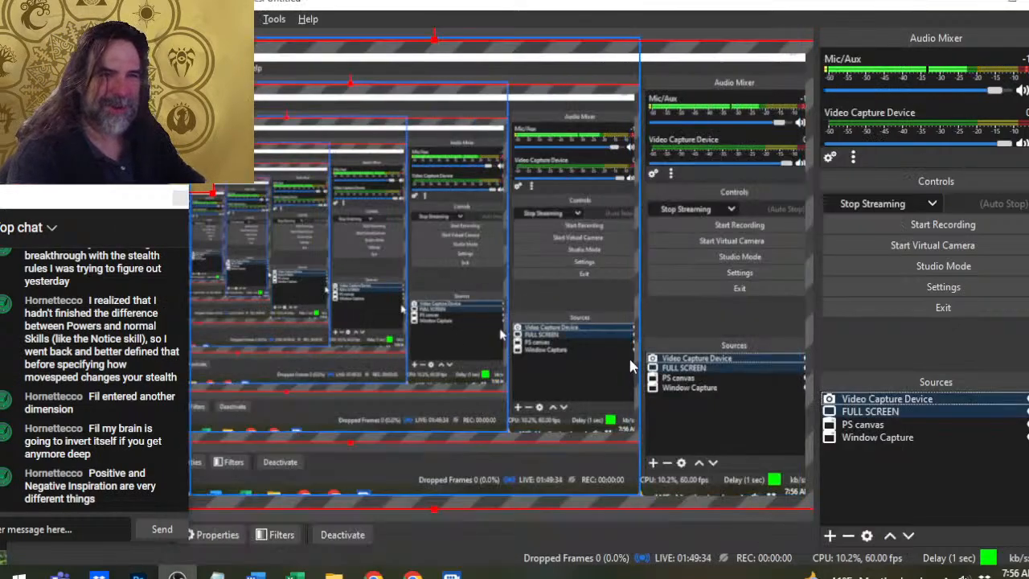